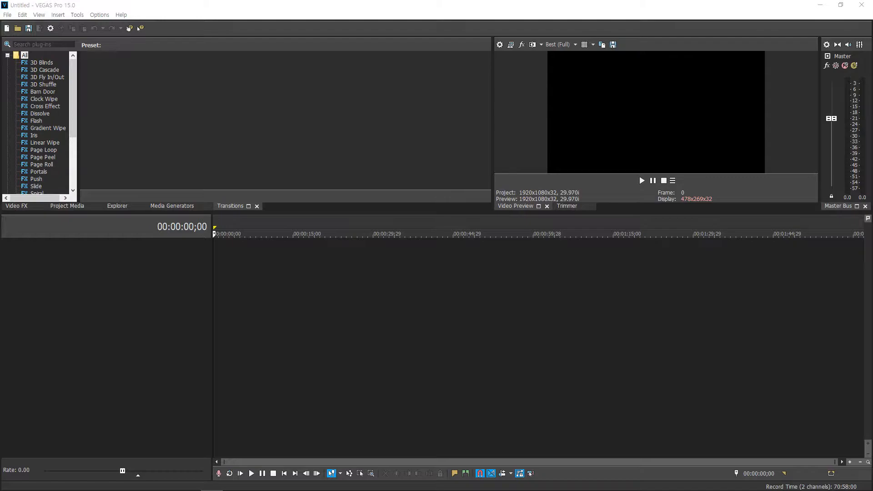
# Switch to Internet Explorer and return to the Google results for "vegas pro demo"
pyautogui.click(233, 125)
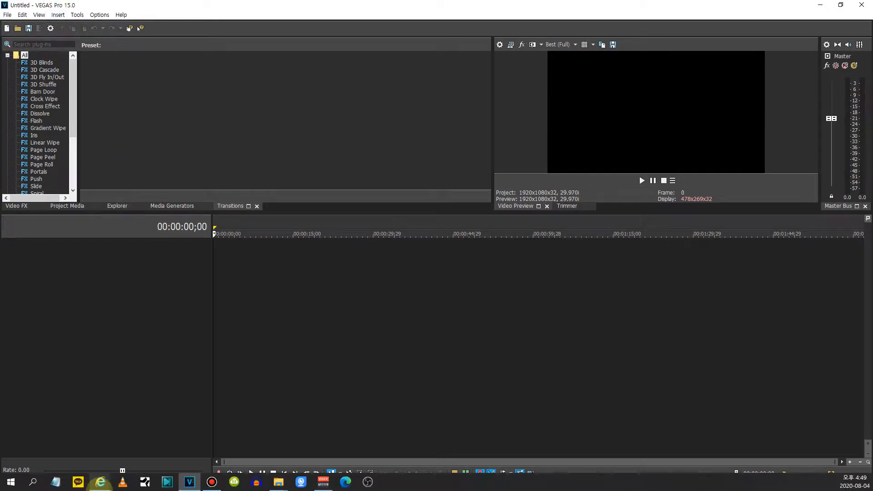
pyautogui.moveTo(106, 481)
pyautogui.click(68, 455)
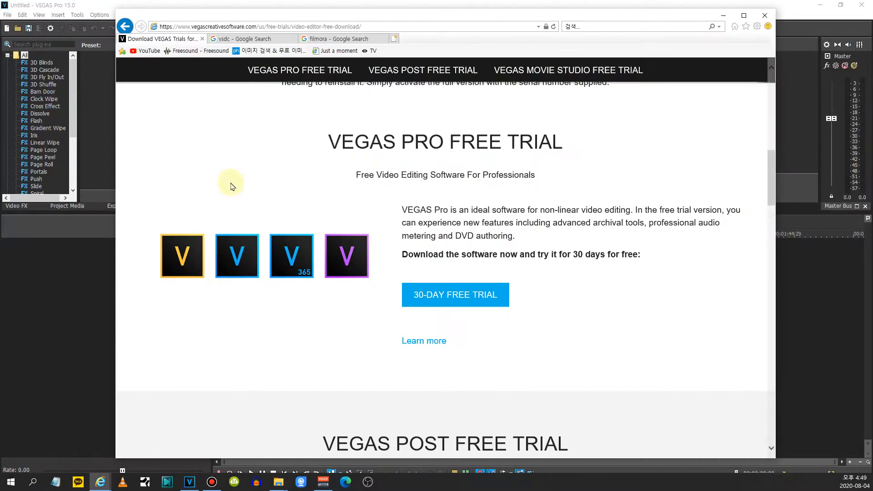
pyautogui.click(126, 28)
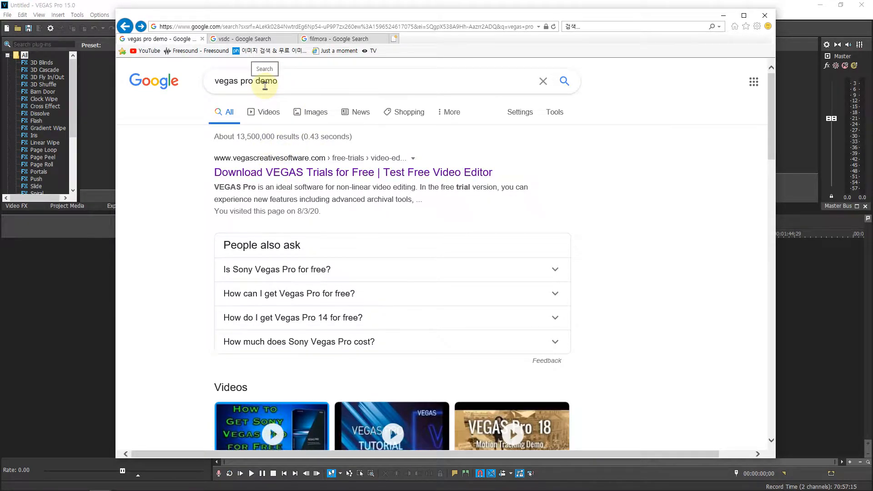
# Open the VEGAS trials download page from the results and find the VEGAS Pro 30-day free trial download
pyautogui.click(293, 174)
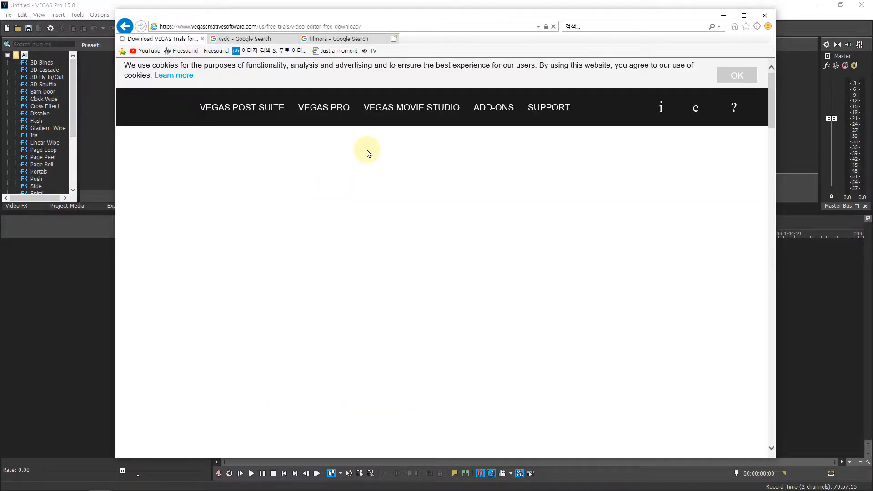
pyautogui.scroll(-10, 420, 292)
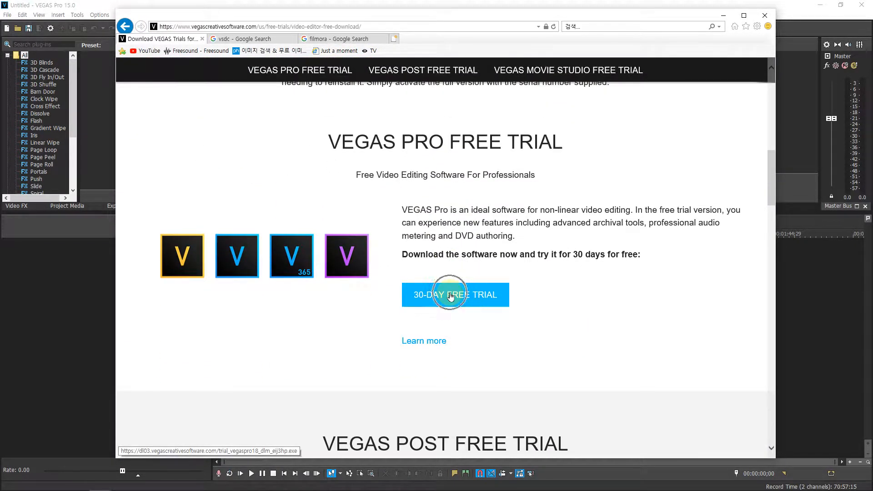
pyautogui.click(450, 295)
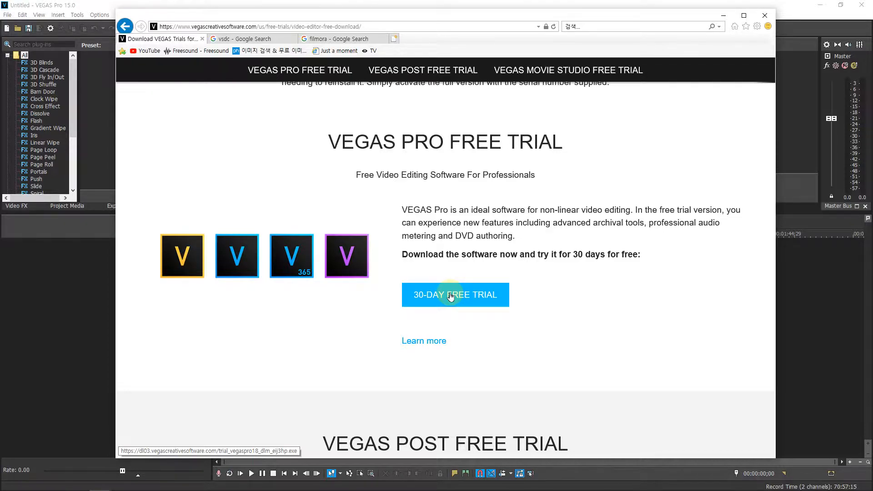
pyautogui.click(723, 15)
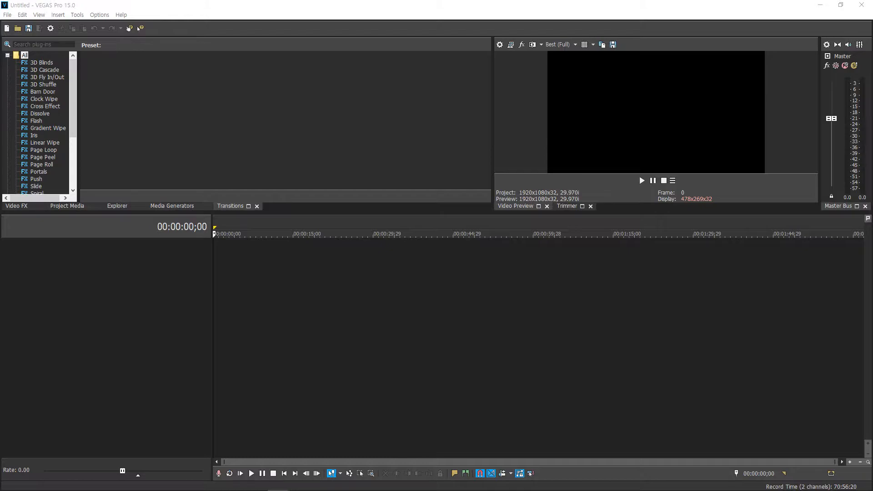
# Switch to the File Explorer window of the 13주차 영상편집 folder and bring its file list fully into view
pyautogui.hotkey('alt', 'Tab')
pyautogui.doubleClick(226, 220)
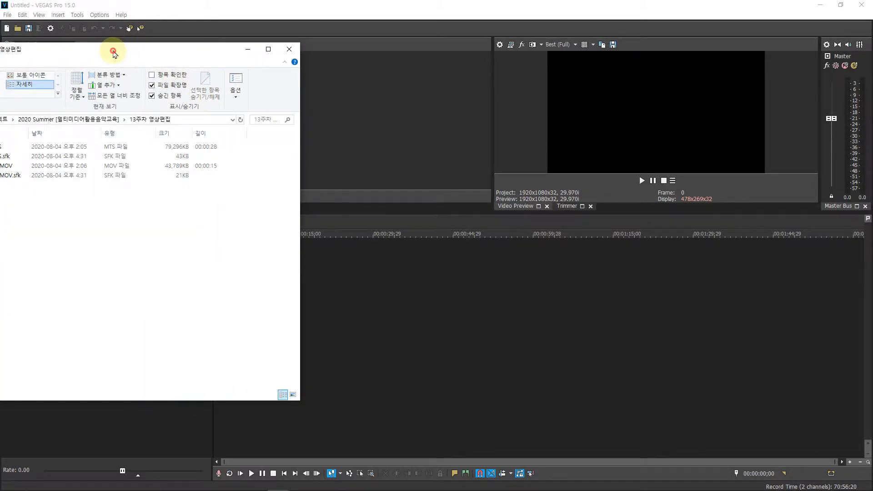
pyautogui.moveTo(113, 52); pyautogui.dragTo(191, 53)
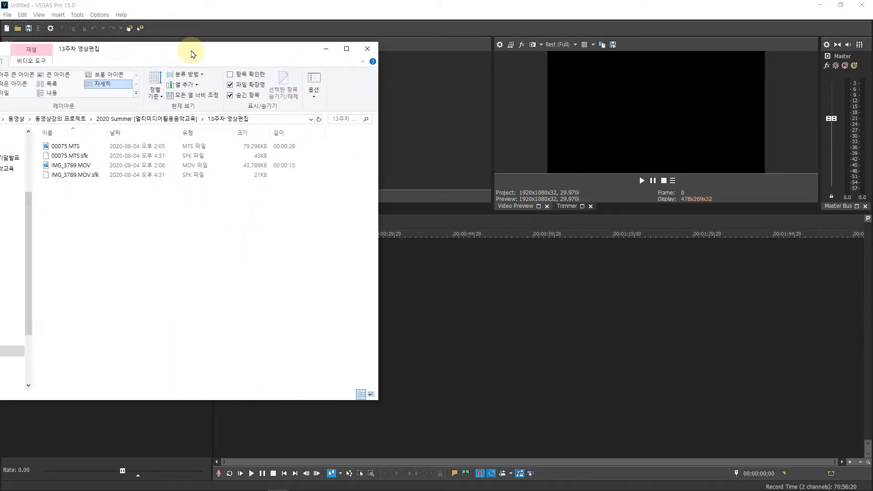
pyautogui.click(77, 164)
pyautogui.press('ctrl')
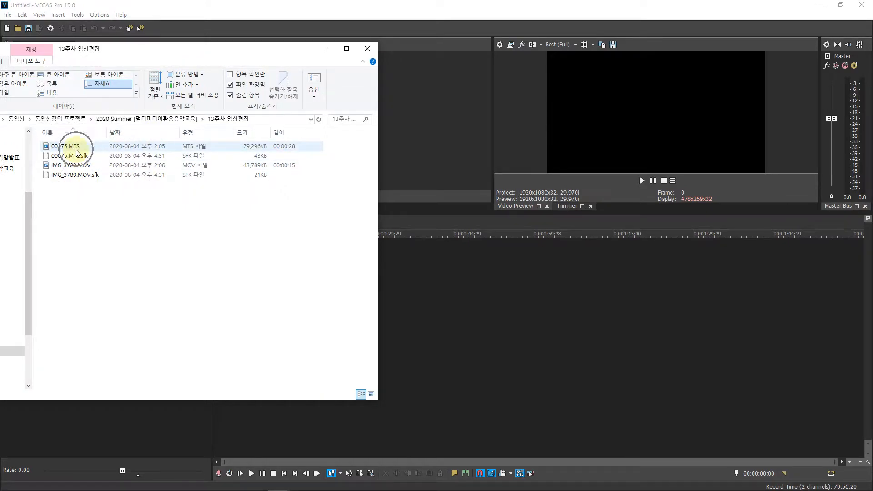
pyautogui.press('ctrl')
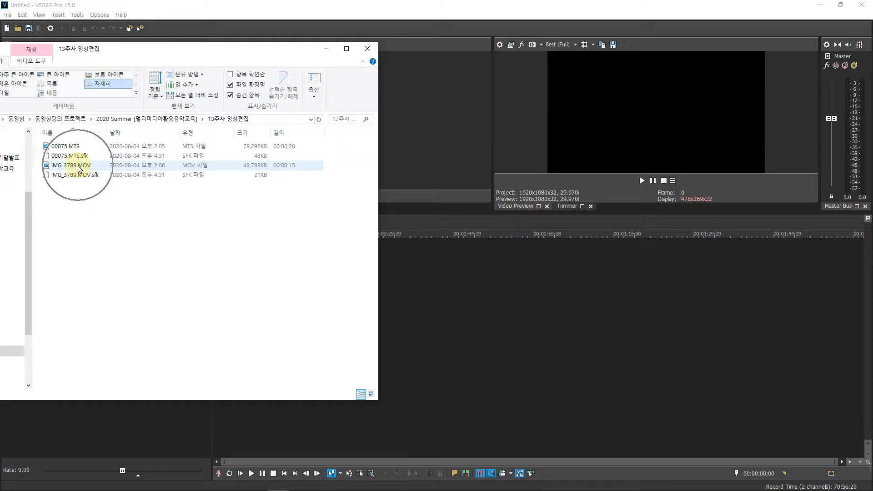
pyautogui.press('ctrl')
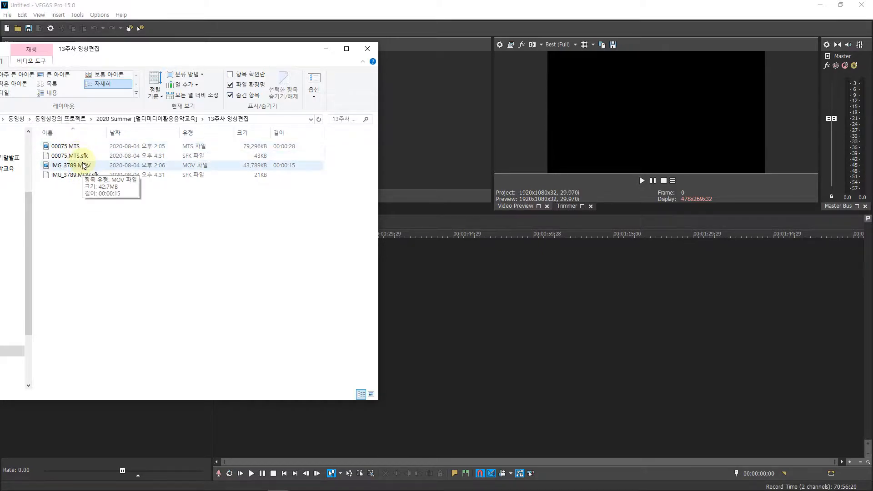
pyautogui.press('ctrl')
pyautogui.press('ctrl')
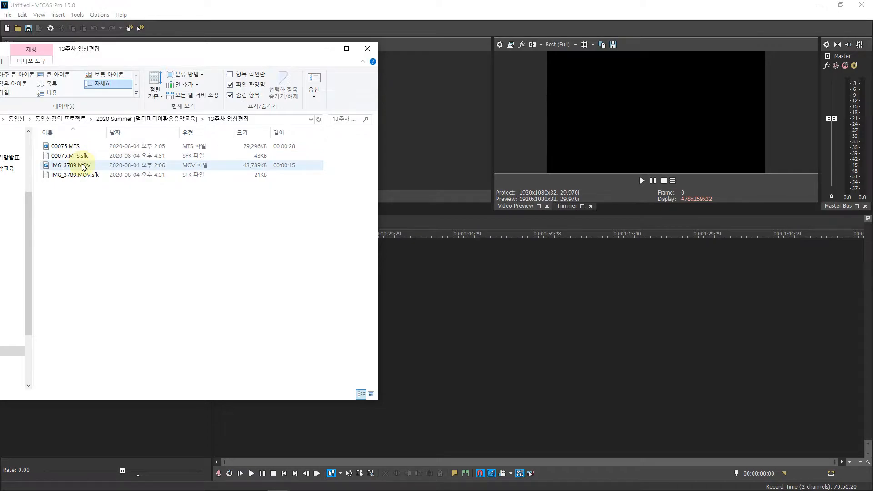
pyautogui.press('ctrl')
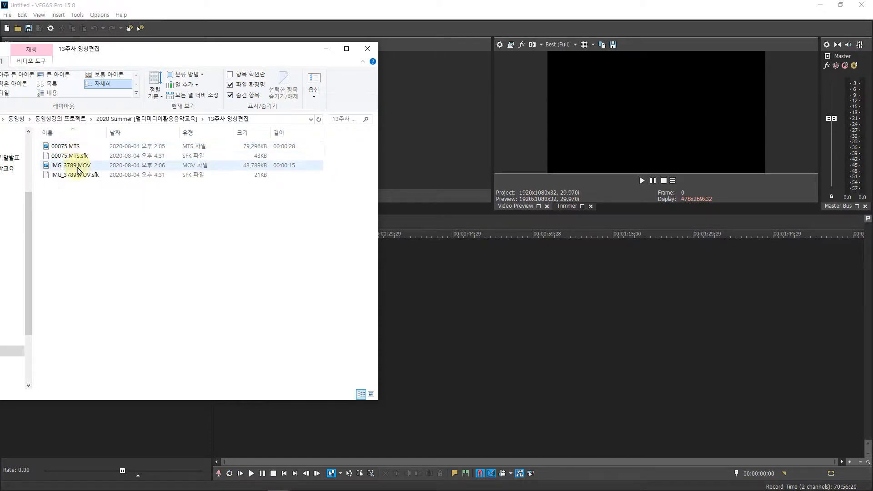
pyautogui.press('ctrl')
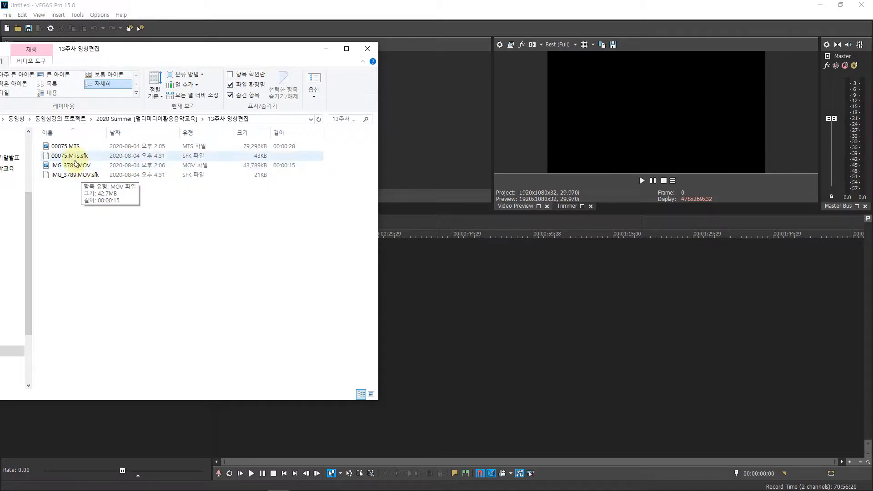
# Open the detailed properties of 00075.MTS and examine its frame width, frame height and frame rate
pyautogui.click(189, 59)
pyautogui.moveTo(172, 60); pyautogui.dragTo(186, 53)
pyautogui.click(82, 149)
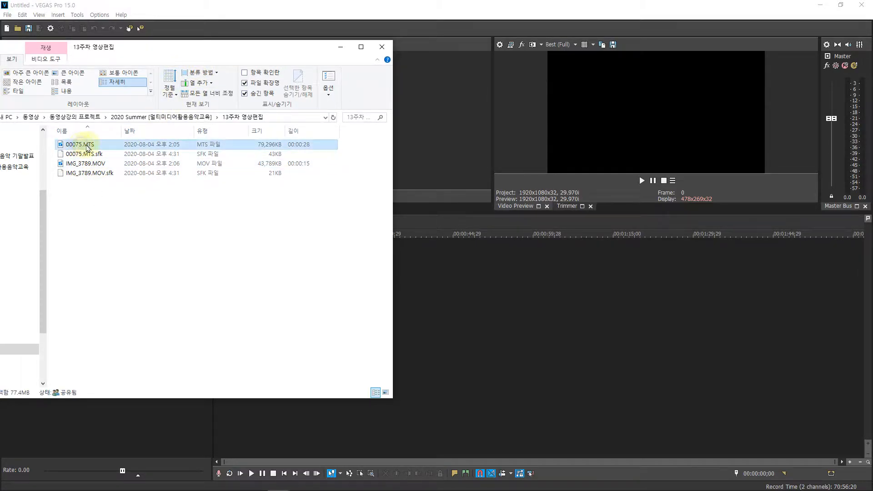
pyautogui.rightClick(81, 145)
pyautogui.click(112, 439)
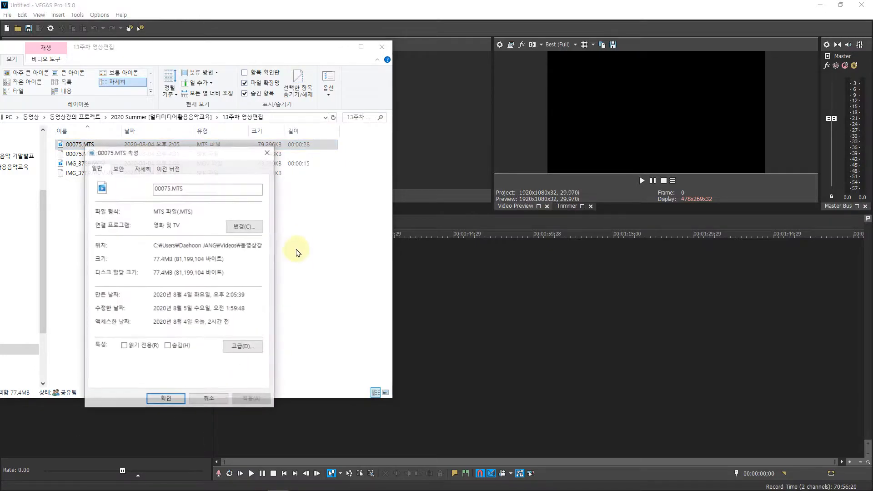
pyautogui.moveTo(205, 125); pyautogui.dragTo(303, 123)
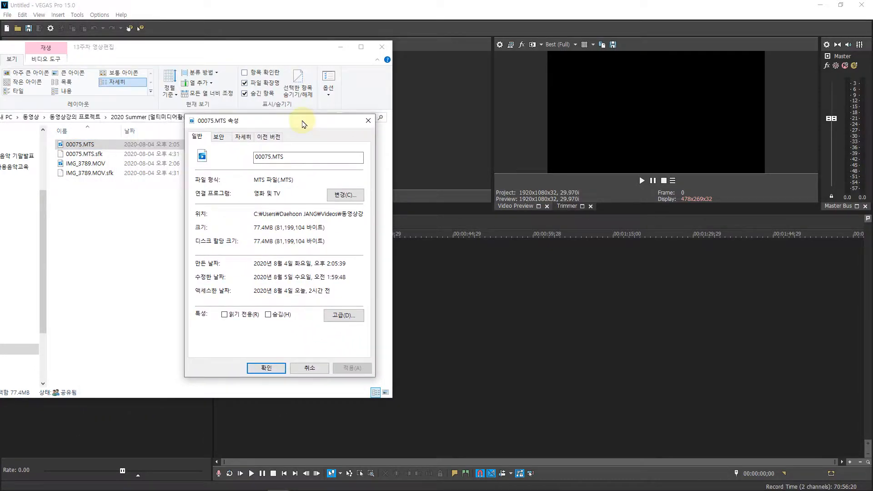
pyautogui.click(242, 137)
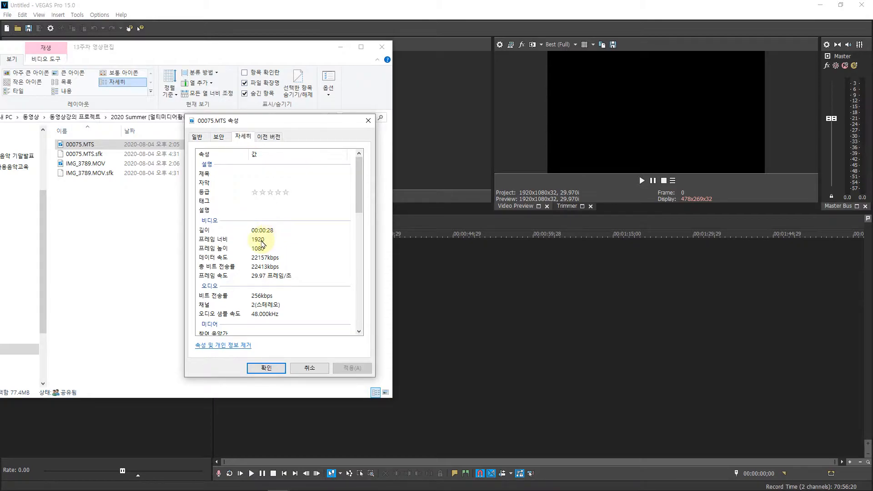
pyautogui.press('ctrl')
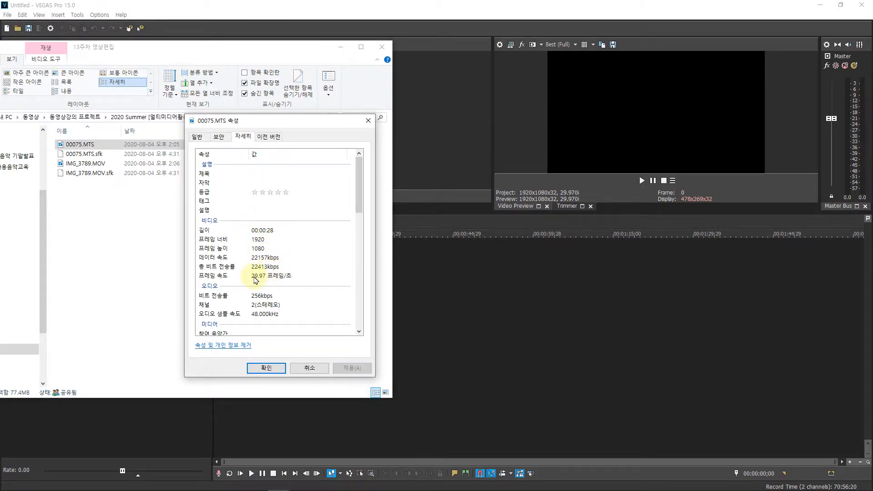
pyautogui.press('ctrl')
# Open the detailed properties of IMG_3789.MOV and examine its frame size and frame rate
pyautogui.click(100, 165)
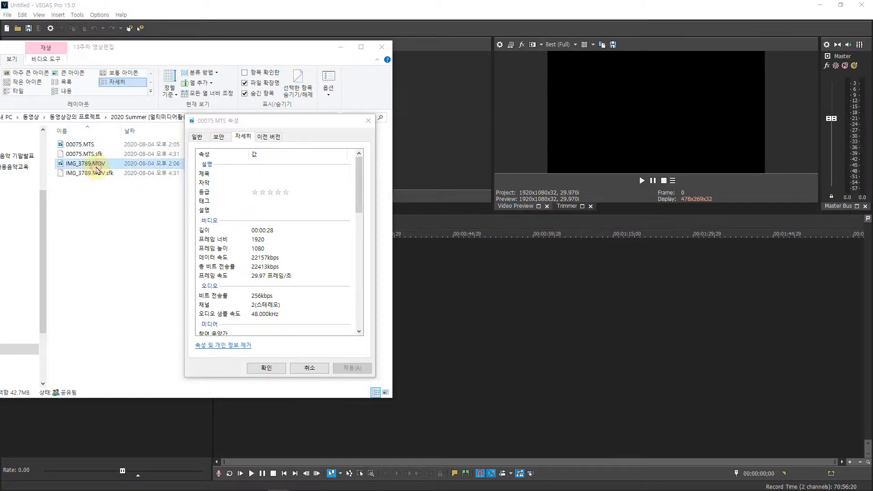
pyautogui.rightClick(97, 162)
pyautogui.click(78, 187)
pyautogui.rightClick(96, 163)
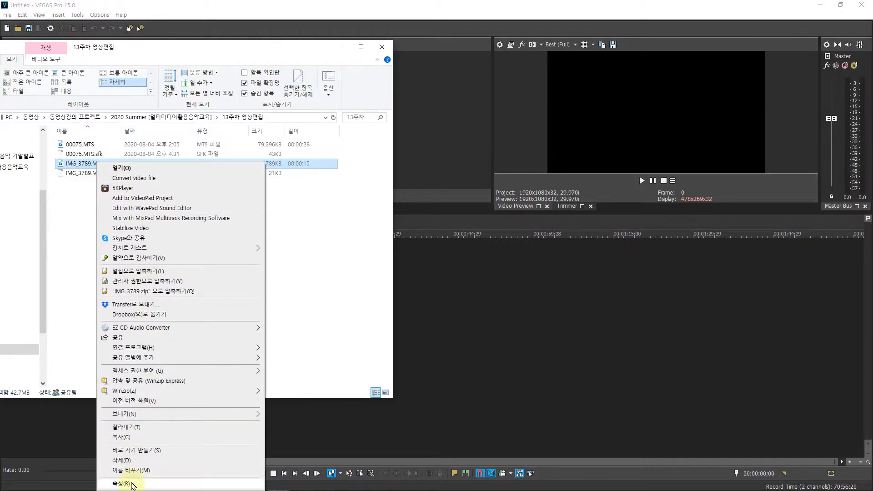
pyautogui.click(133, 484)
pyautogui.click(159, 188)
pyautogui.moveTo(188, 174); pyautogui.dragTo(233, 128)
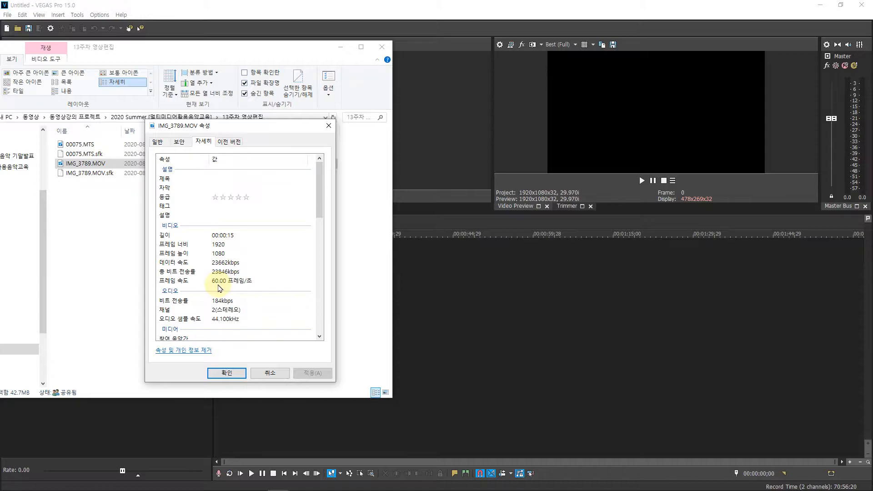
pyautogui.moveTo(229, 126); pyautogui.dragTo(262, 126)
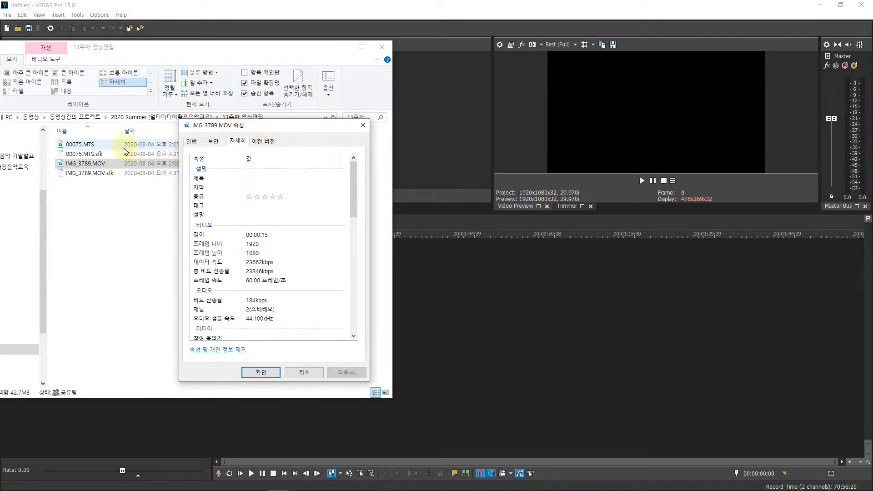
# Reopen the properties of 00075.MTS and place them beside those of IMG_3789.MOV to compare the video details
pyautogui.click(79, 143)
pyautogui.rightClick(87, 143)
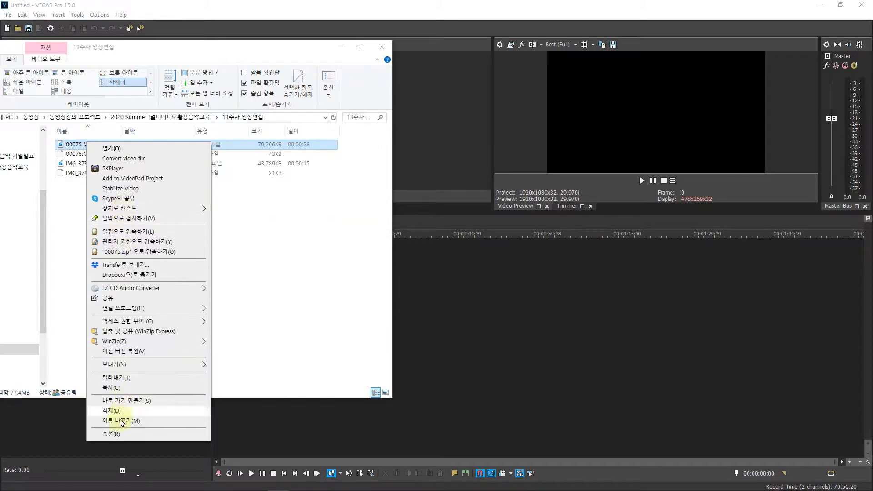
pyautogui.click(111, 434)
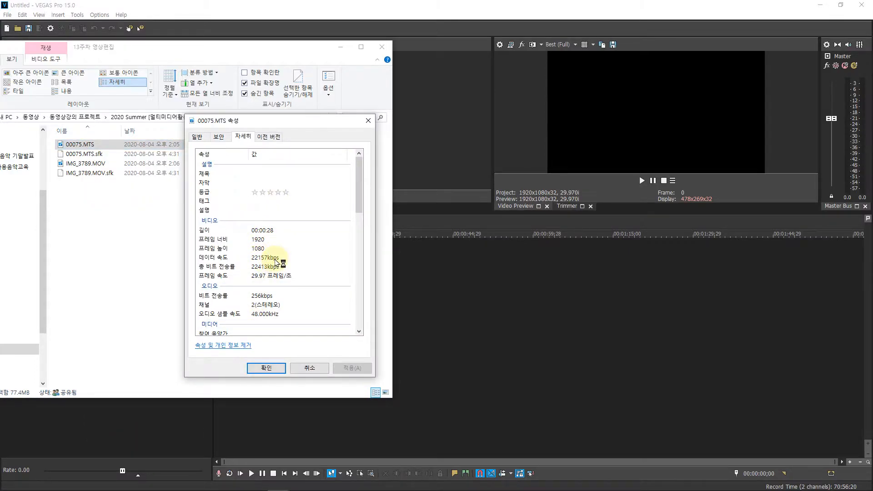
pyautogui.moveTo(298, 127); pyautogui.dragTo(516, 121)
pyautogui.moveTo(305, 51); pyautogui.dragTo(5, 167)
pyautogui.moveTo(263, 127); pyautogui.dragTo(262, 95)
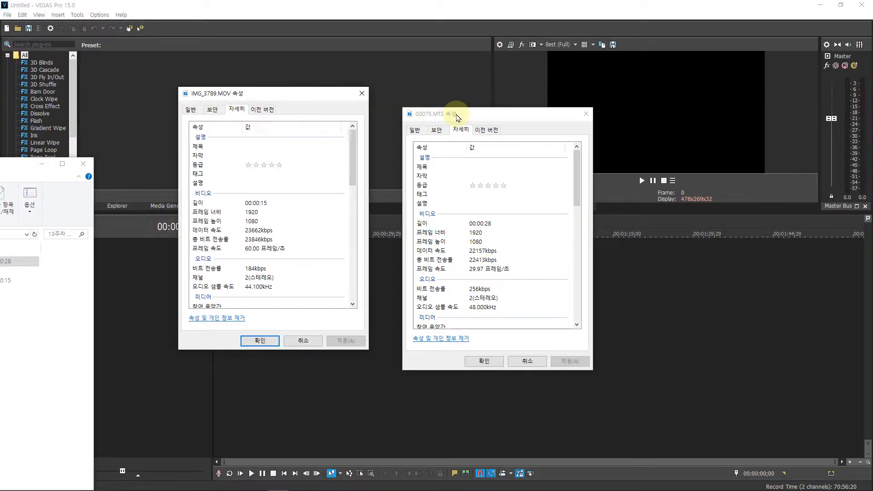
pyautogui.moveTo(457, 117); pyautogui.dragTo(427, 95)
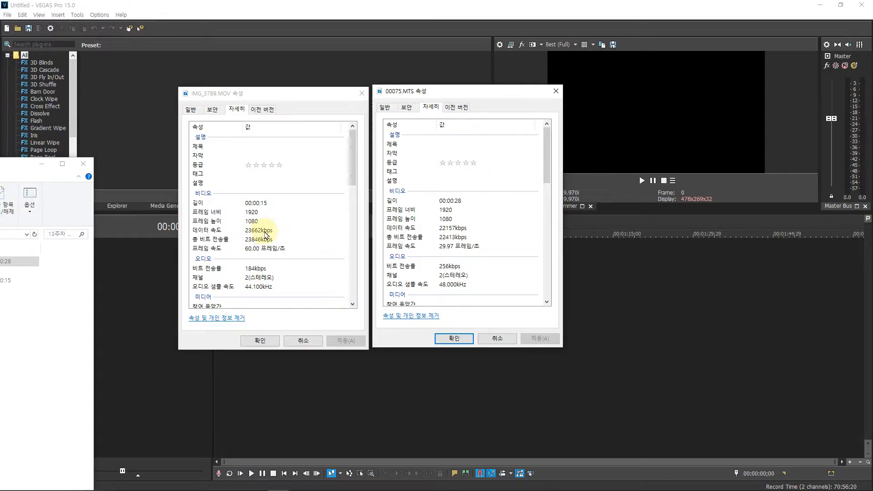
# Close both properties windows and add 00075.MTS to the empty VEGAS Pro timeline at about 45 seconds
pyautogui.click(555, 91)
pyautogui.click(361, 93)
pyautogui.moveTo(20, 166); pyautogui.dragTo(286, 99)
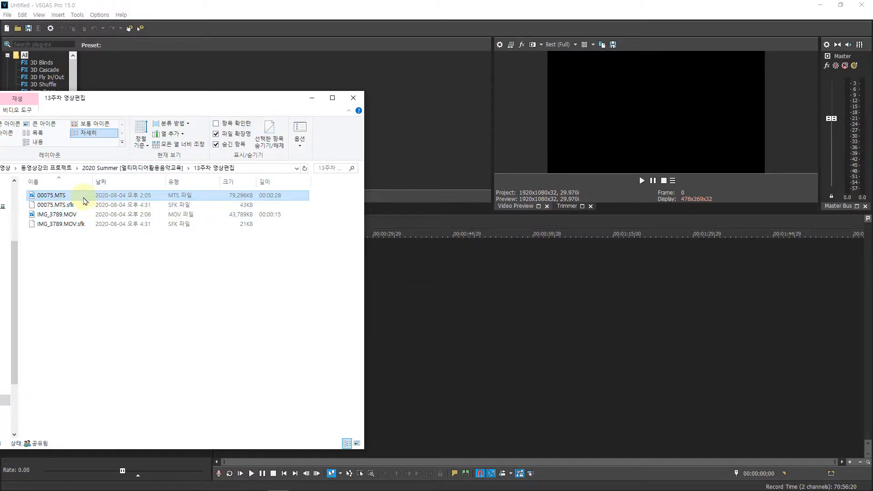
pyautogui.moveTo(59, 195); pyautogui.dragTo(459, 250)
pyautogui.moveTo(197, 108); pyautogui.dragTo(197, 145)
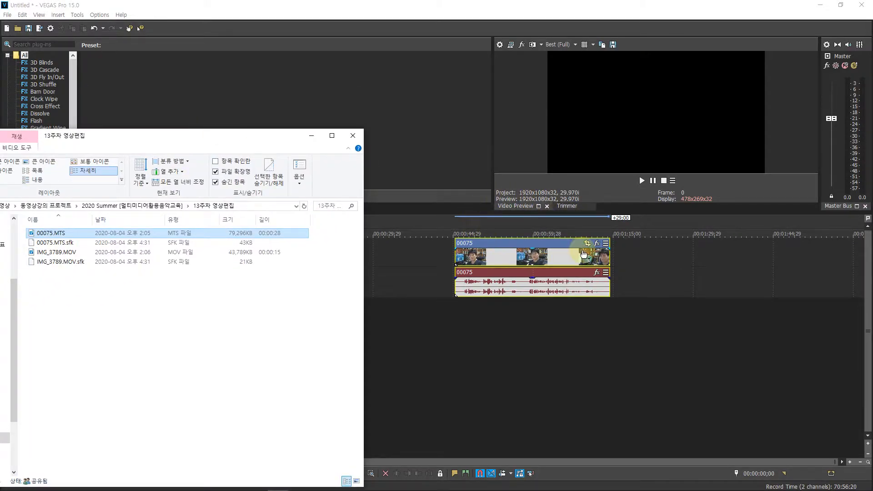
pyautogui.click(567, 260)
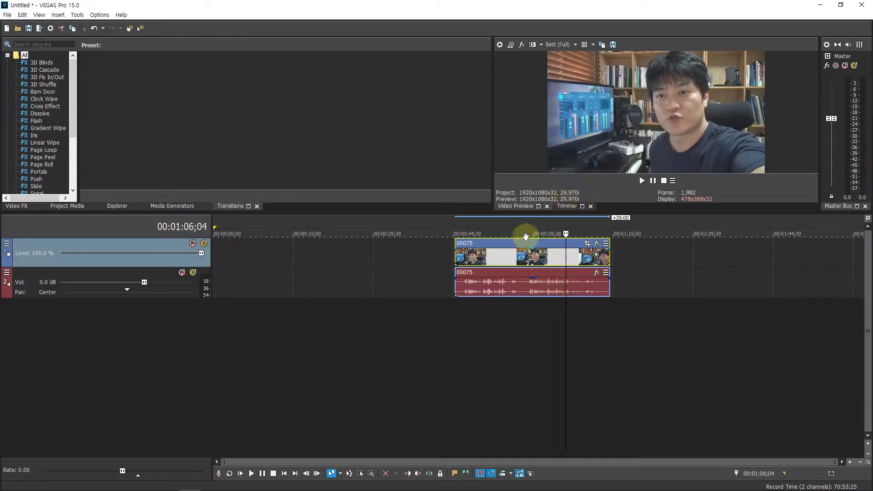
pyautogui.press('ctrl')
pyautogui.press('ctrl')
pyautogui.press('ctrl')
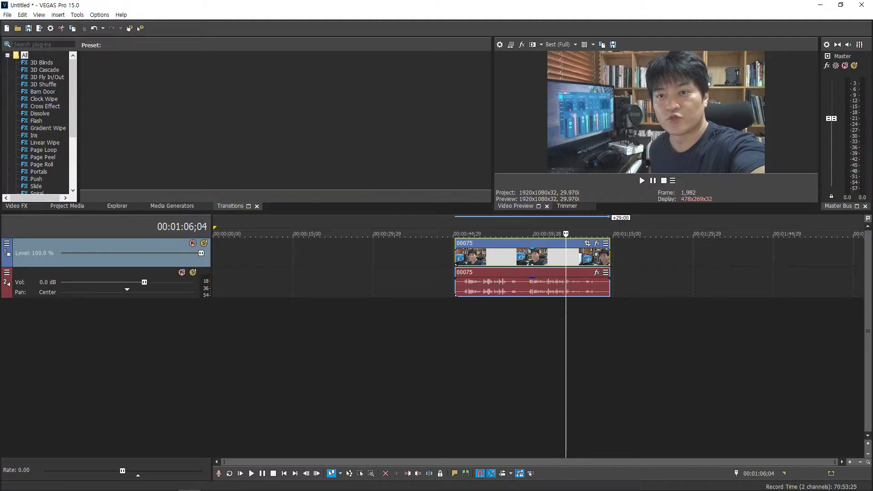
# Add IMG_3789.MOV from the folder to the same tracks after the 00075 clip, at about 1 minute 18 seconds
pyautogui.moveTo(0, 125); pyautogui.dragTo(111, 105)
pyautogui.moveTo(205, 223); pyautogui.dragTo(635, 268)
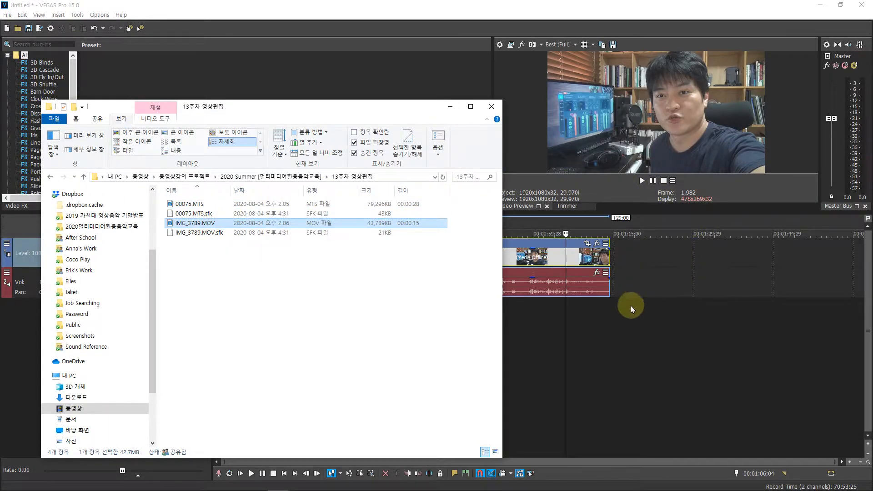
pyautogui.click(632, 308)
# Play the timeline from 00:01:05;21 within the 00075 clip
pyautogui.click(564, 309)
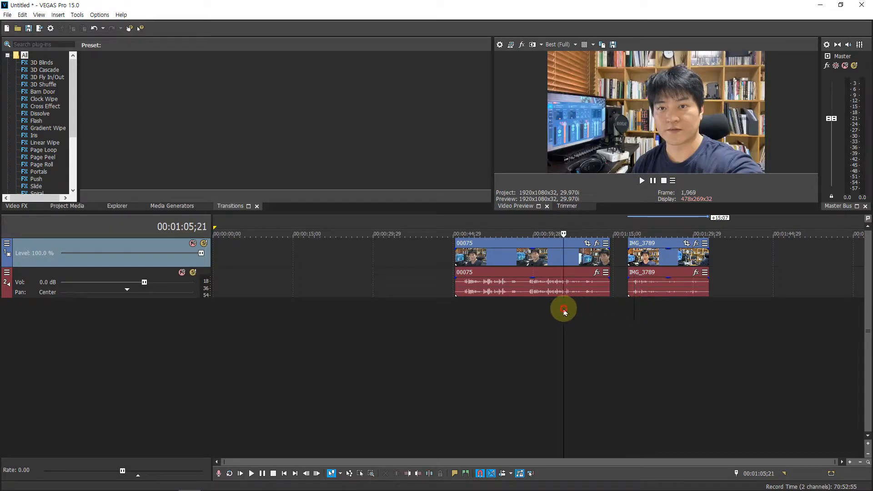
pyautogui.press('space')
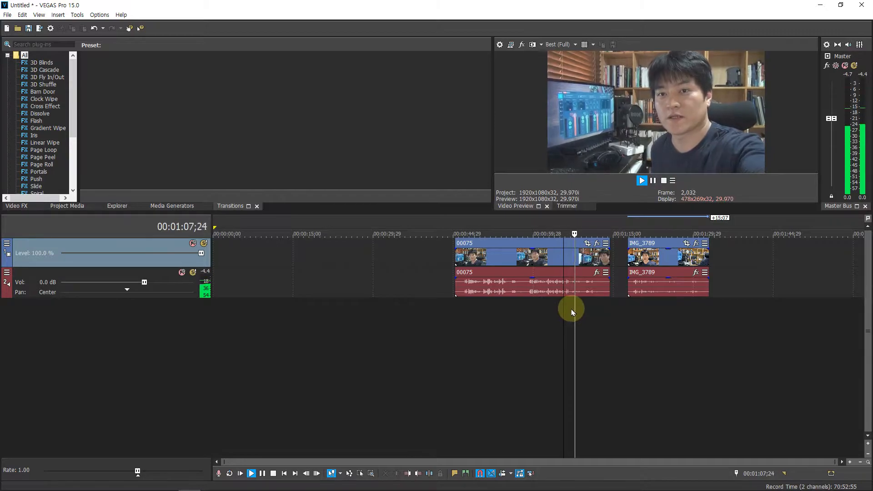
# Stop playback, trim the end of the 00075 clip back to about 00:01:05;29, and play its last few seconds
pyautogui.press('space')
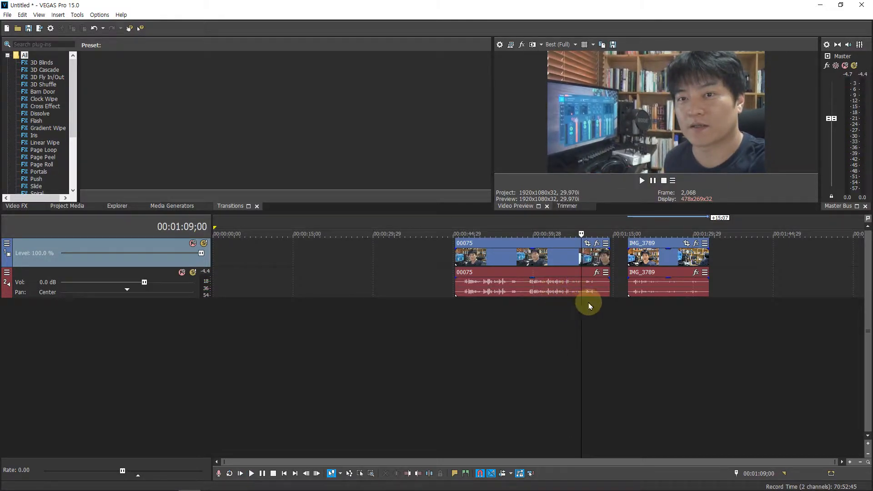
pyautogui.moveTo(607, 290); pyautogui.dragTo(565, 293)
pyautogui.click(549, 312)
pyautogui.press('space')
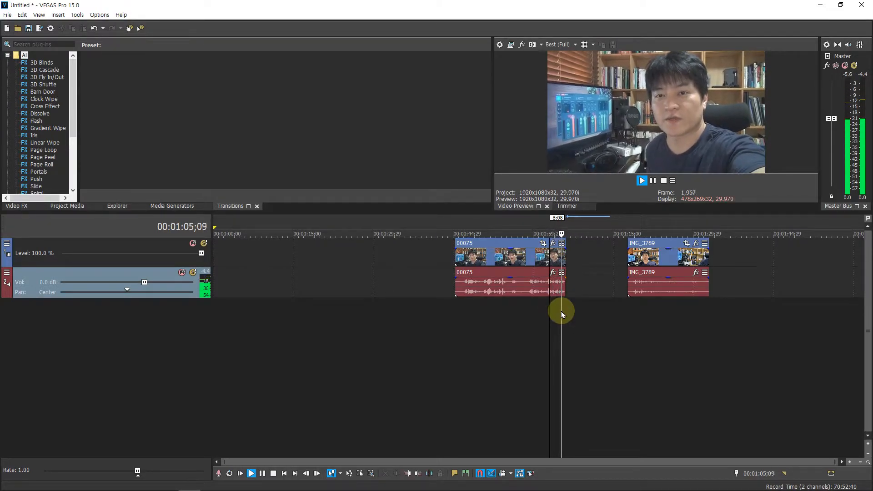
pyautogui.press('Return')
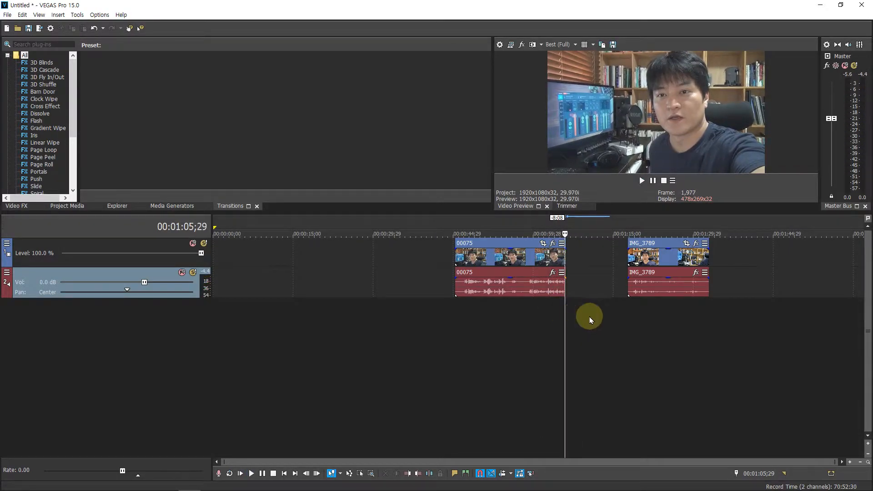
# Play IMG_3789 from its start at 00:01:17;21, and compare a frame of 00075 with a frame of IMG_3789
pyautogui.click(631, 311)
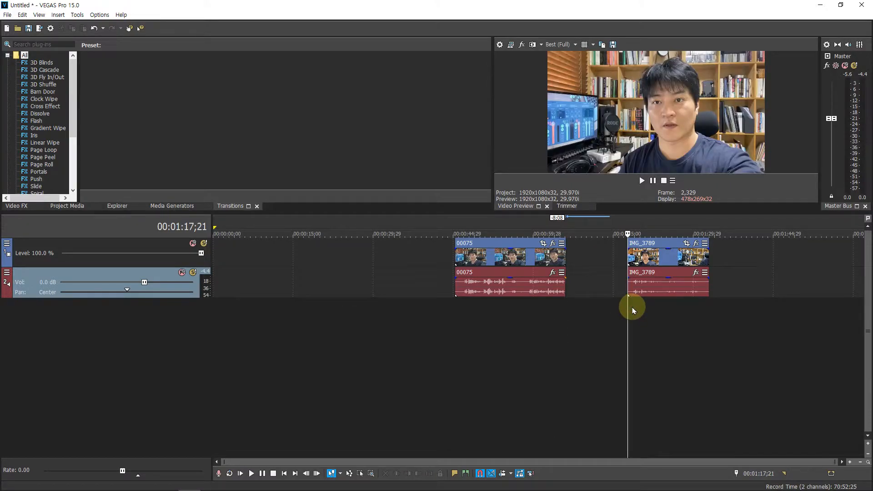
pyautogui.press('space')
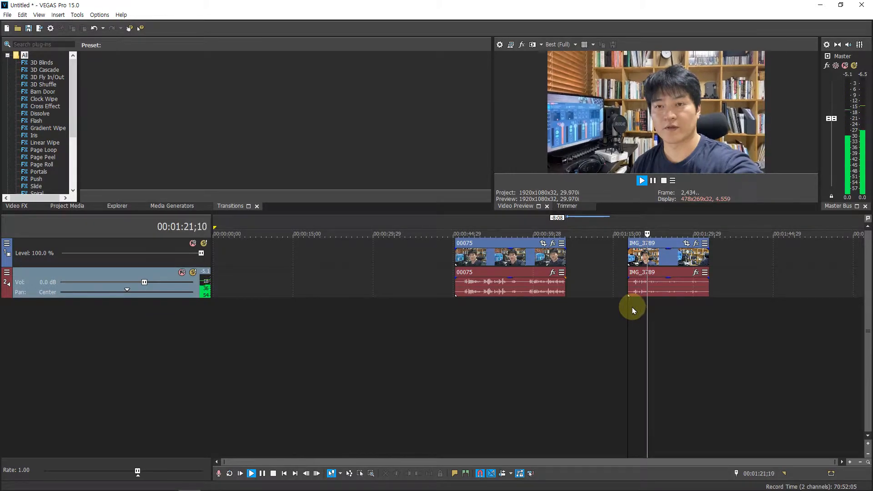
pyautogui.press('space')
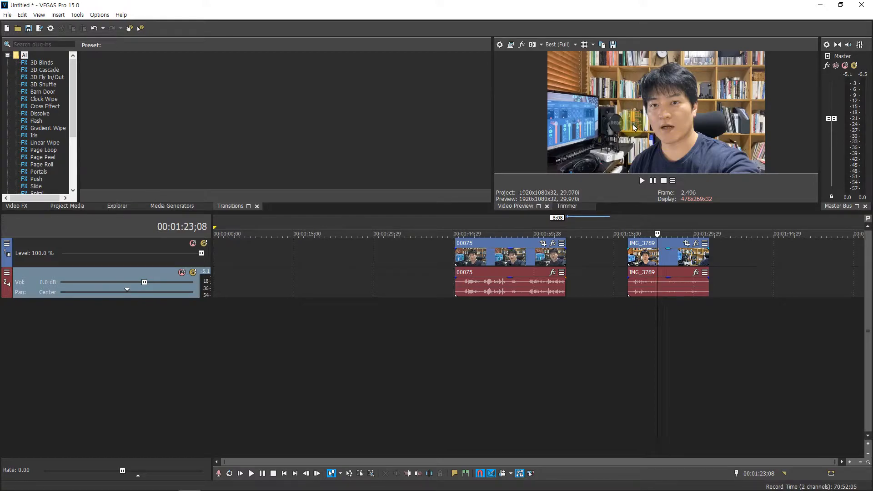
pyautogui.click(526, 274)
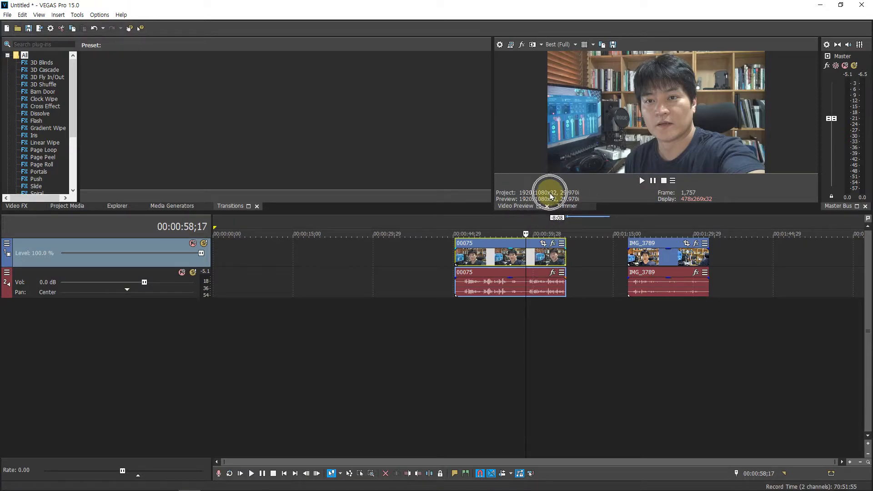
pyautogui.click(667, 259)
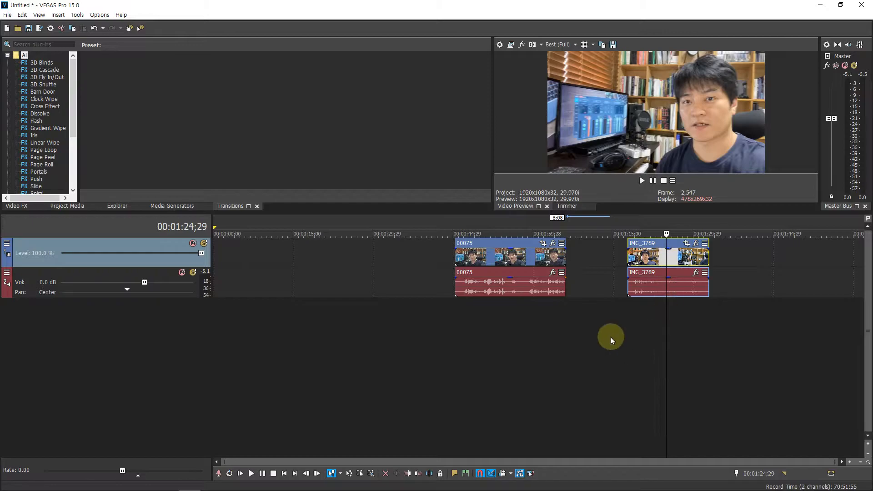
# Close the untitled project without saving its changes
pyautogui.click(9, 18)
pyautogui.click(26, 46)
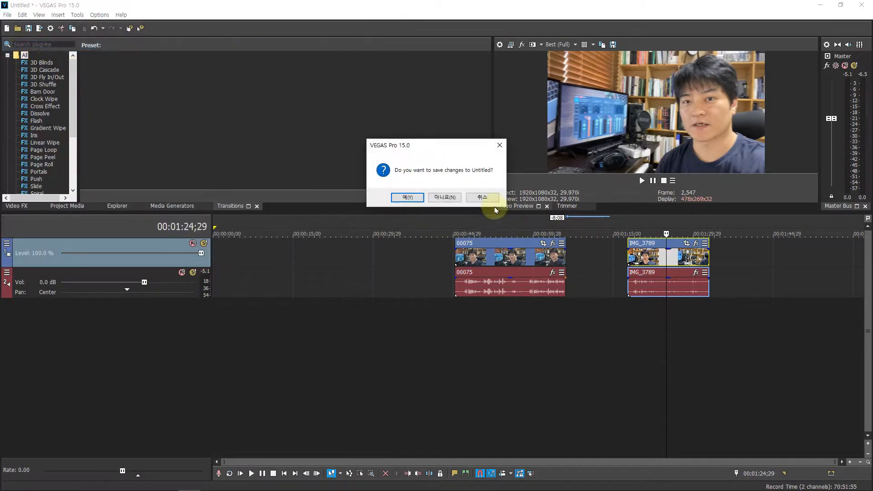
pyautogui.click(431, 198)
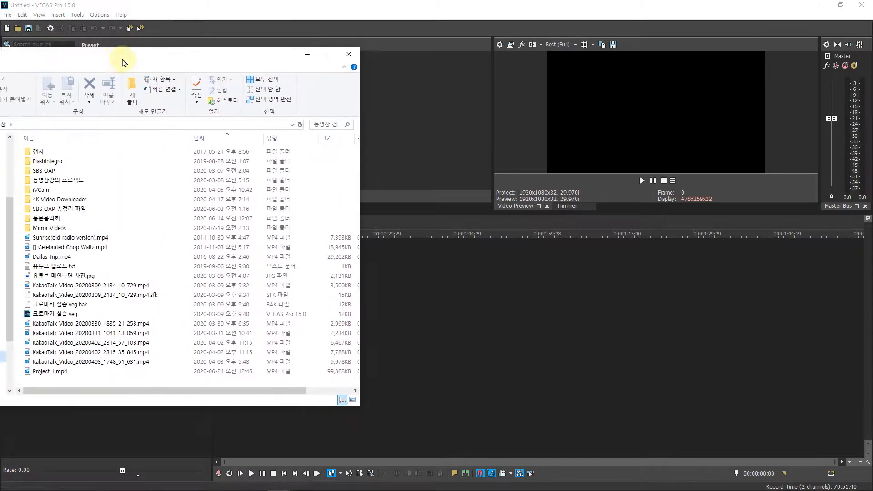
# In File Explorer, open the 13주차 영상편집 folder within 동영상강의 프로젝트 and 2020 Summer [멀티미디어활용음악교육]
pyautogui.click(82, 178)
pyautogui.doubleClick(83, 179)
pyautogui.doubleClick(60, 245)
pyautogui.doubleClick(293, 215)
# Add IMG_3789.MOV to the empty timeline at about 41 seconds and set the project video settings to match this media
pyautogui.click(74, 170)
pyautogui.moveTo(73, 174); pyautogui.dragTo(445, 261)
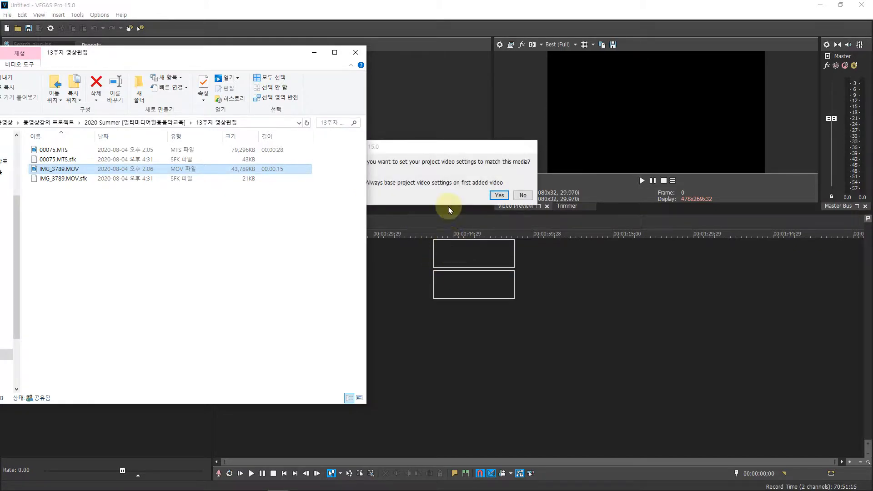
pyautogui.click(438, 153)
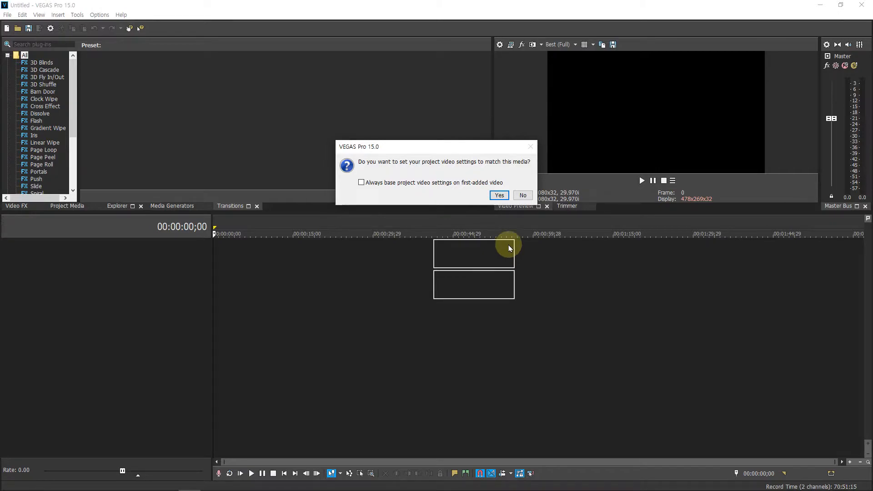
pyautogui.click(499, 197)
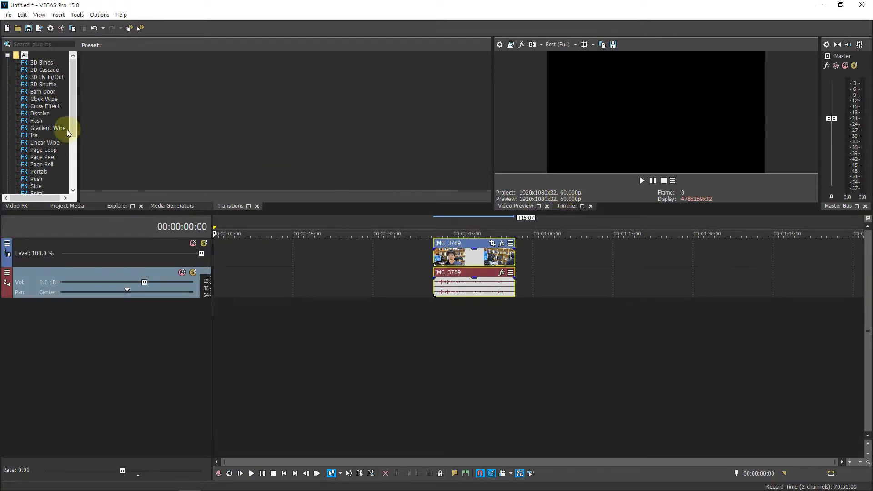
# Add 00075.MTS from the folder to the same tracks after IMG_3789, at about 1 minute, and move the folder window away
pyautogui.hotkey('alt', 'Tab')
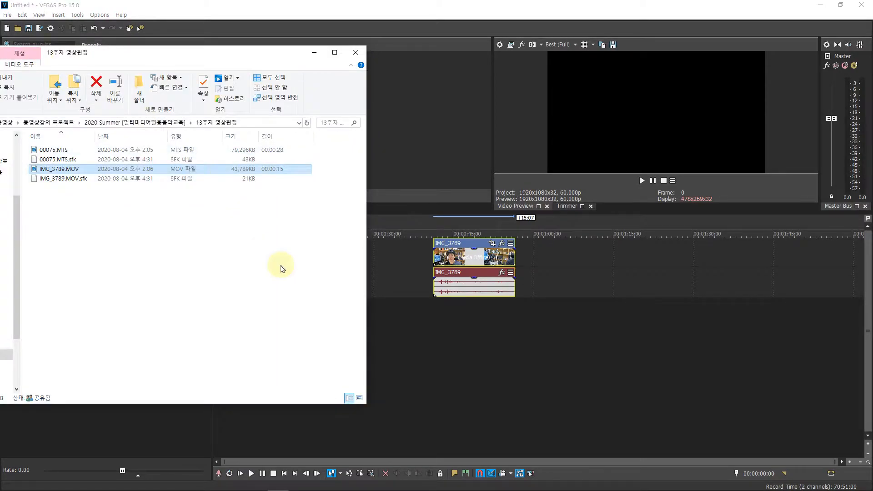
pyautogui.click(59, 151)
pyautogui.moveTo(58, 151); pyautogui.dragTo(542, 256)
pyautogui.moveTo(261, 57); pyautogui.dragTo(0, 107)
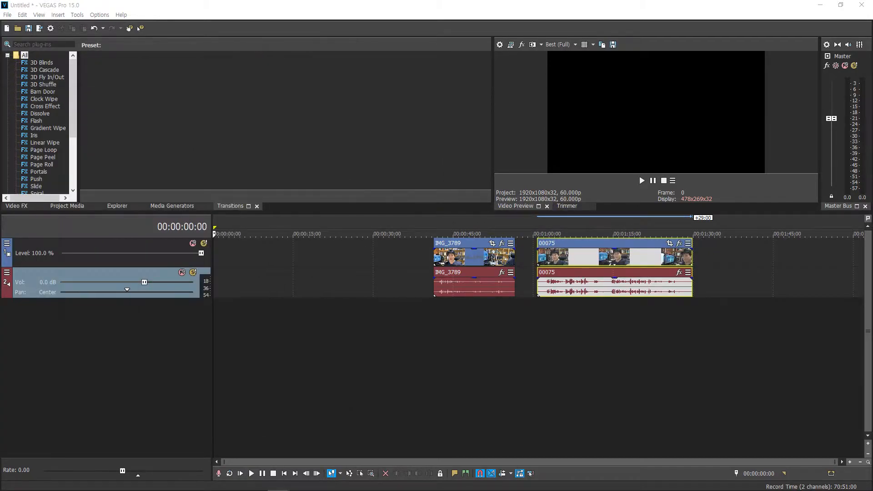
# Play IMG_3789 from 00:00:42:10, and play 00075 from 00:01:06:12 to compare their playback
pyautogui.click(439, 305)
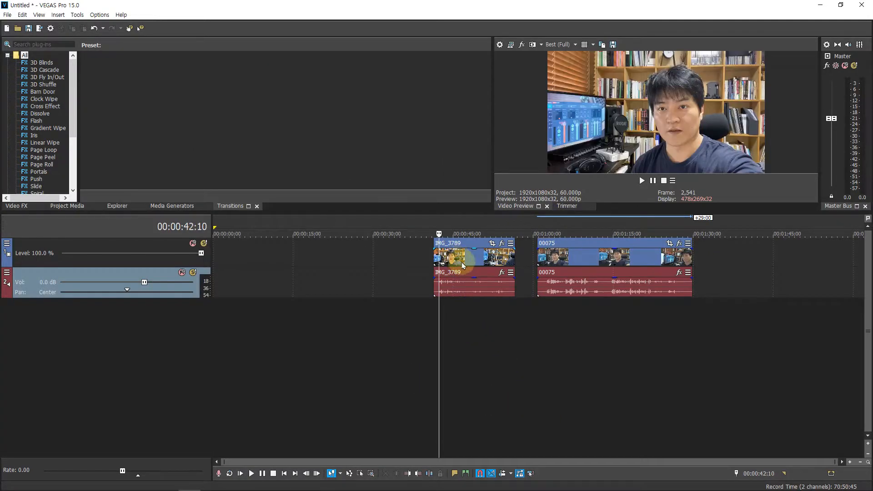
pyautogui.press('space')
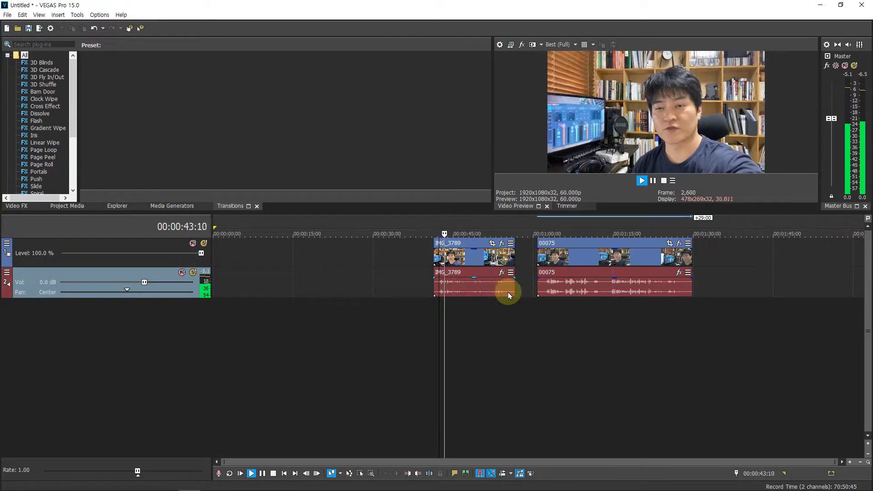
pyautogui.press('Return')
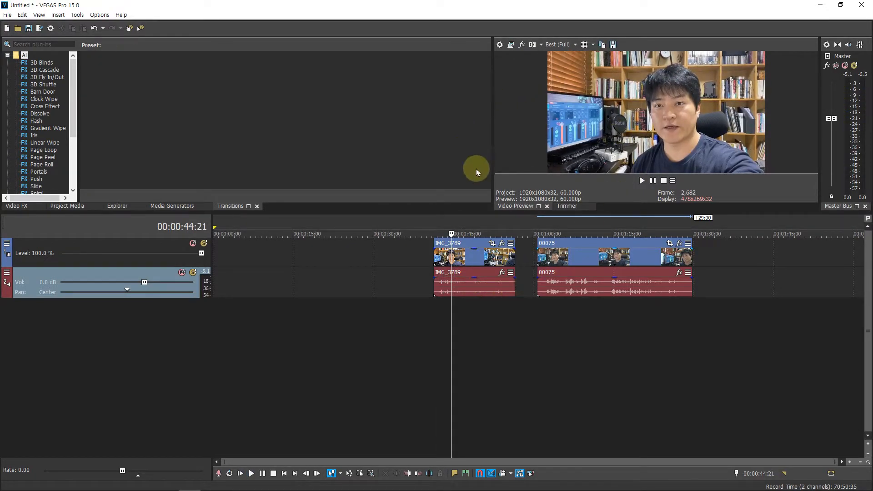
pyautogui.click(567, 318)
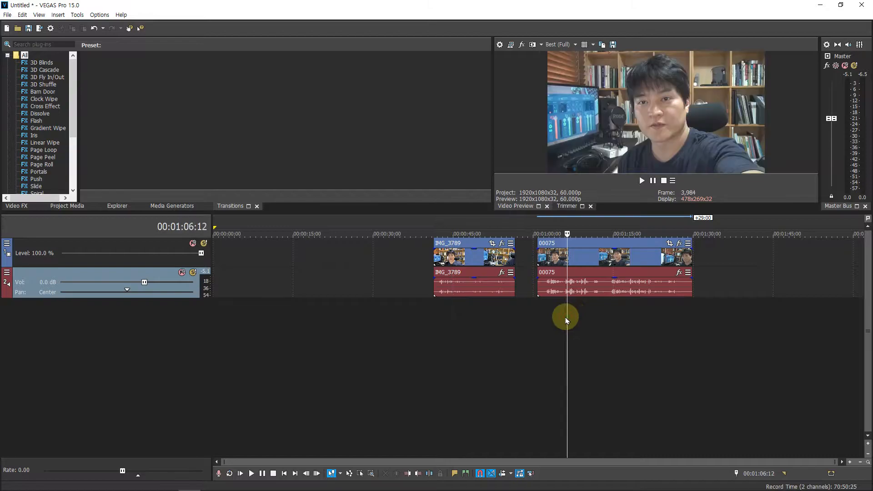
pyautogui.press('space')
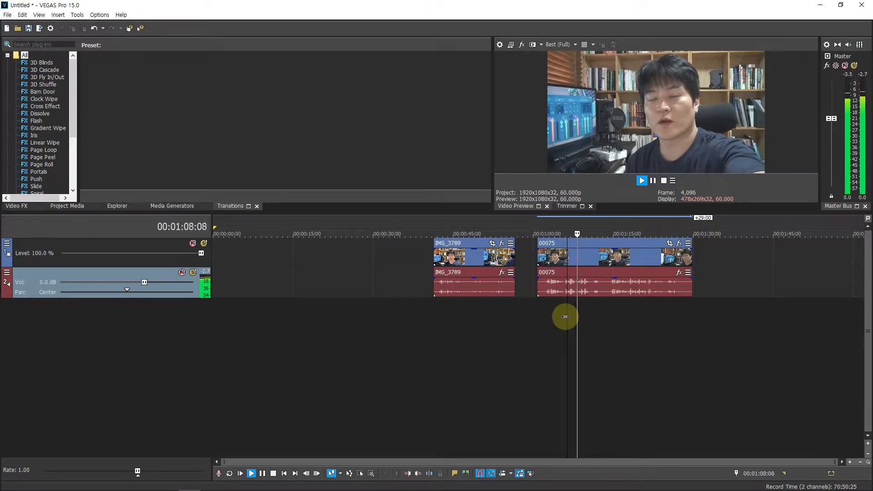
pyautogui.press('Return')
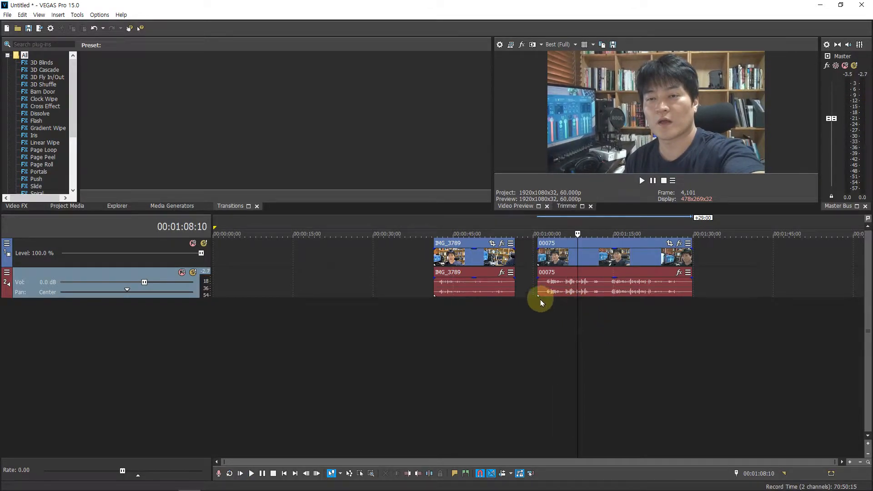
# Trim about 13 seconds off the start of 00075 and move it to new tracks below IMG_3789, starting at about 48 seconds
pyautogui.moveTo(539, 289); pyautogui.dragTo(608, 295)
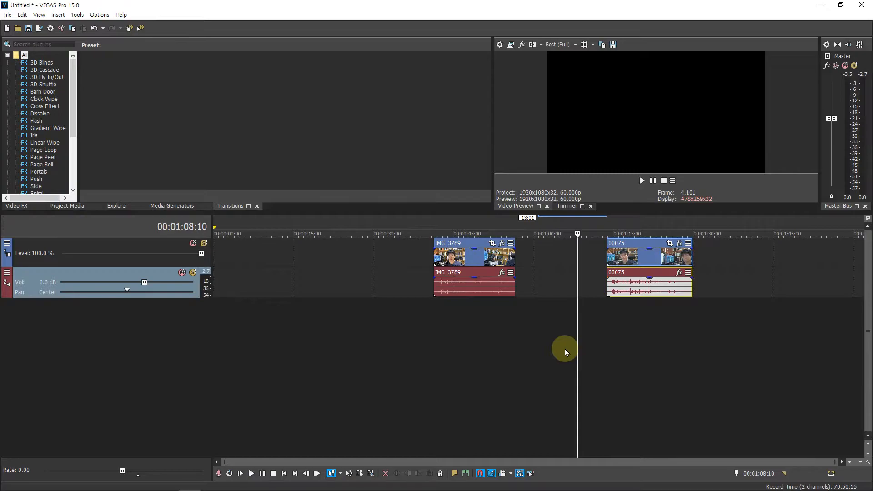
pyautogui.moveTo(645, 261); pyautogui.dragTo(572, 350)
pyautogui.moveTo(590, 287); pyautogui.dragTo(452, 328)
# Play the stacked clips from 00:00:41:10, and skip ahead to play the part where IMG_3789 and 00075 overlap
pyautogui.click(436, 366)
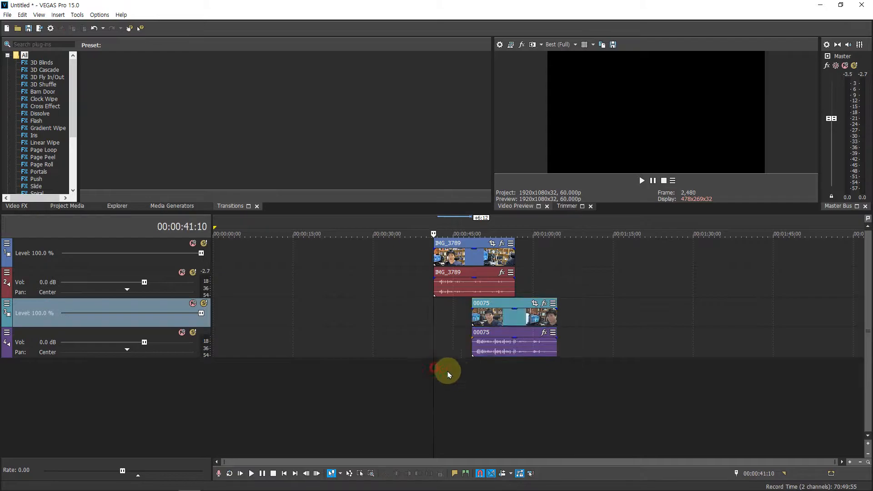
pyautogui.press('space')
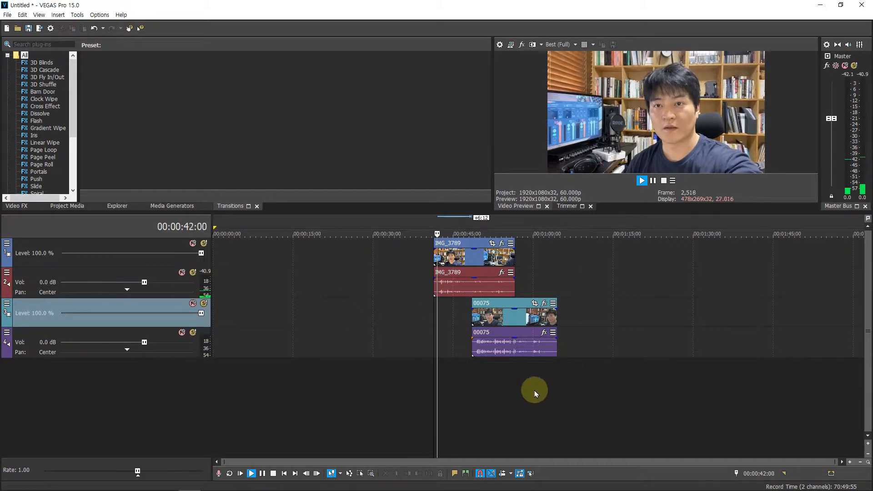
pyautogui.click(470, 233)
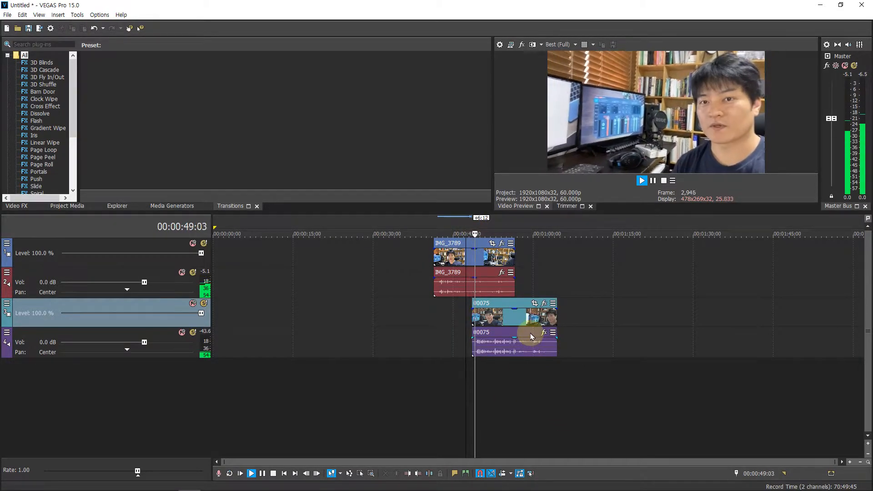
pyautogui.press('space')
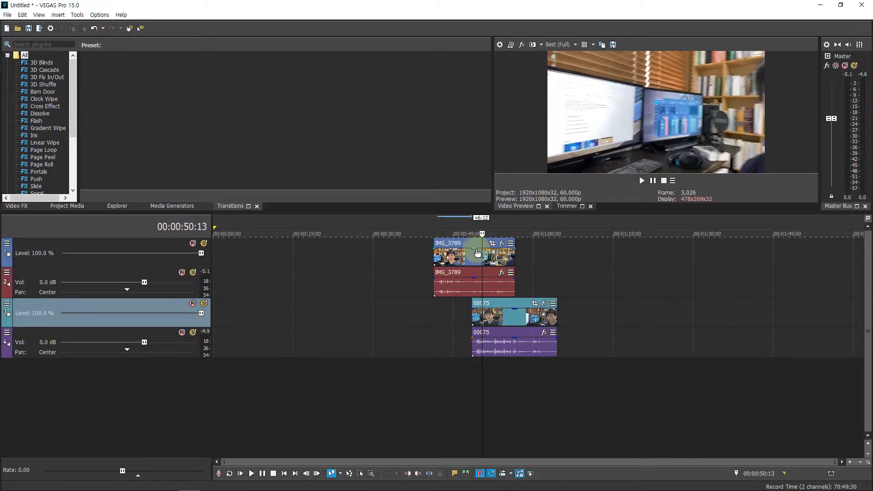
# Move the video and audio of 00075 back to tracks 1 and 2, starting at about 59 seconds after IMG_3789
pyautogui.moveTo(475, 252)
pyautogui.mouseDown()
pyautogui.moveTo(475, 274)
pyautogui.moveTo(473, 241)
pyautogui.mouseUp()
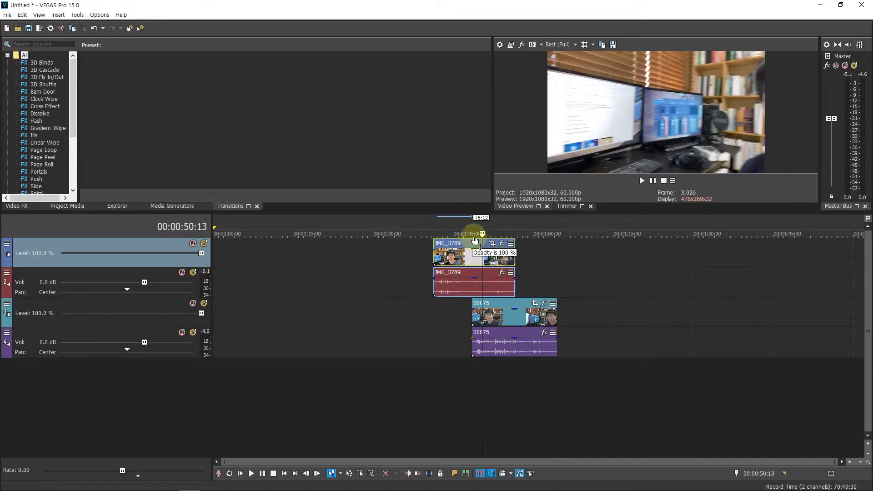
pyautogui.click(504, 301)
pyautogui.moveTo(563, 283); pyautogui.dragTo(602, 256)
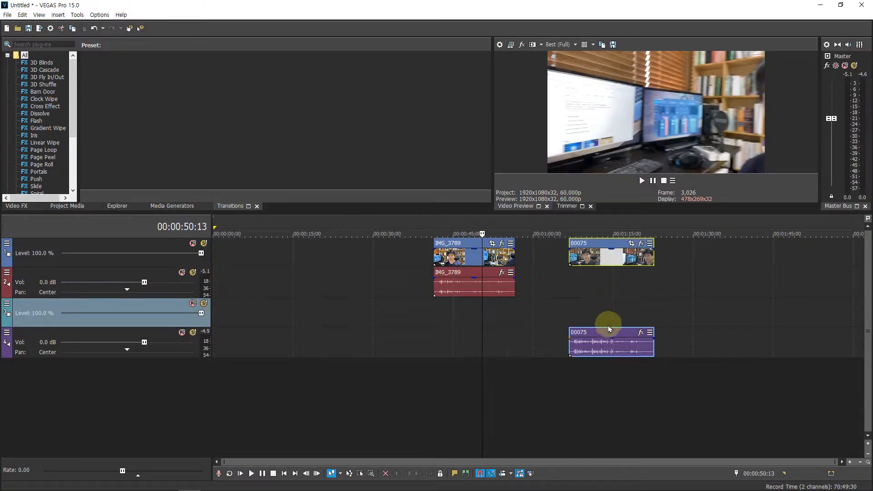
pyautogui.click(606, 333)
pyautogui.moveTo(608, 323); pyautogui.dragTo(606, 288)
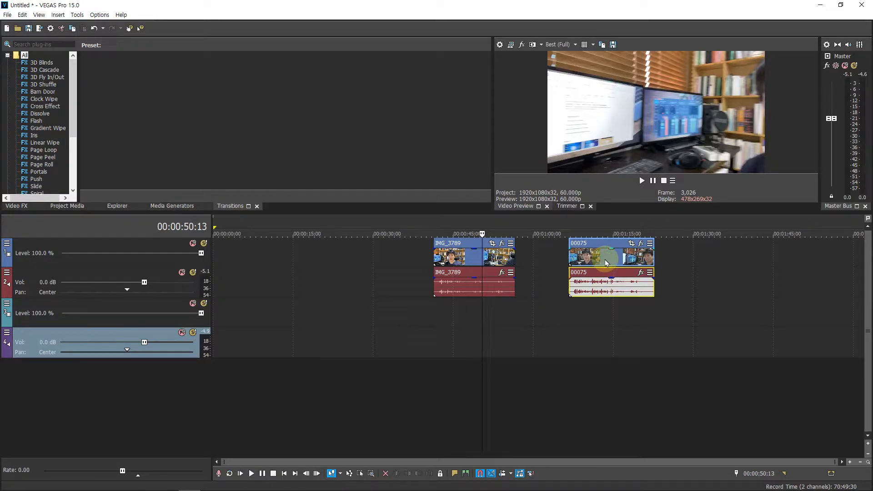
pyautogui.moveTo(606, 262); pyautogui.dragTo(565, 263)
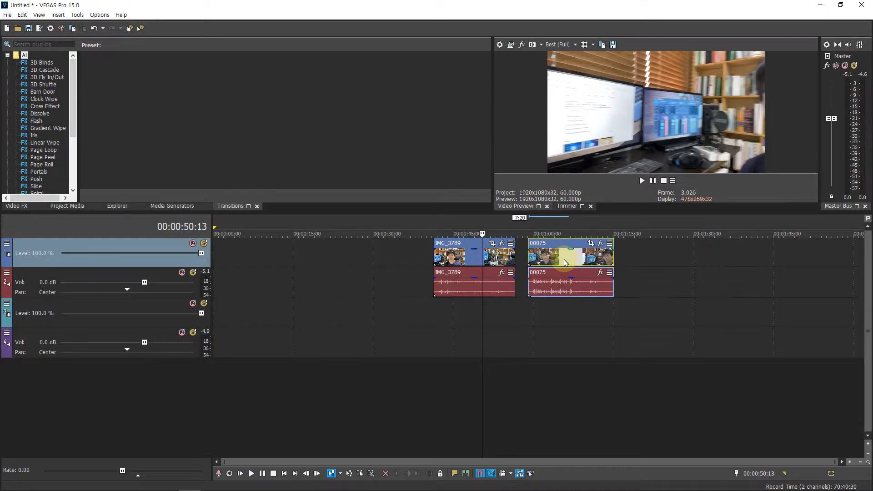
# Magnify the timeline to single frames within IMG_3789 and place the playhead at 00:00:53:11
pyautogui.scroll(4, 565, 271)
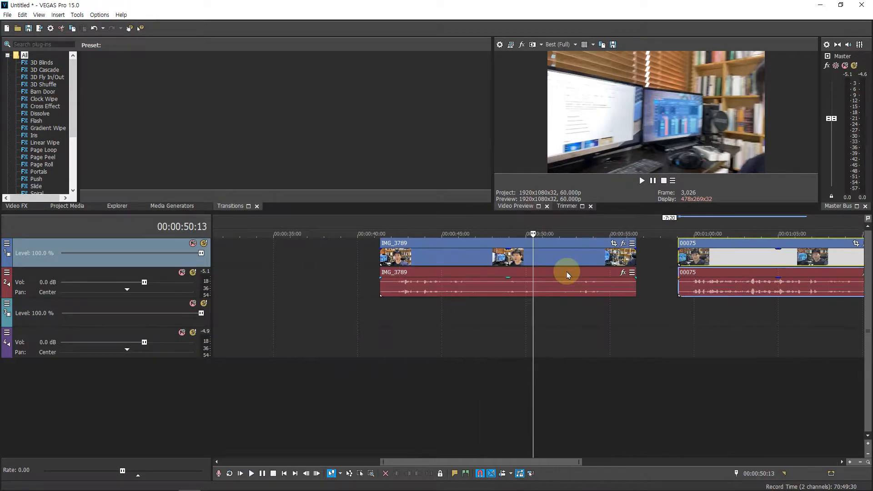
pyautogui.scroll(8, 555, 282)
pyautogui.scroll(-12, 555, 282)
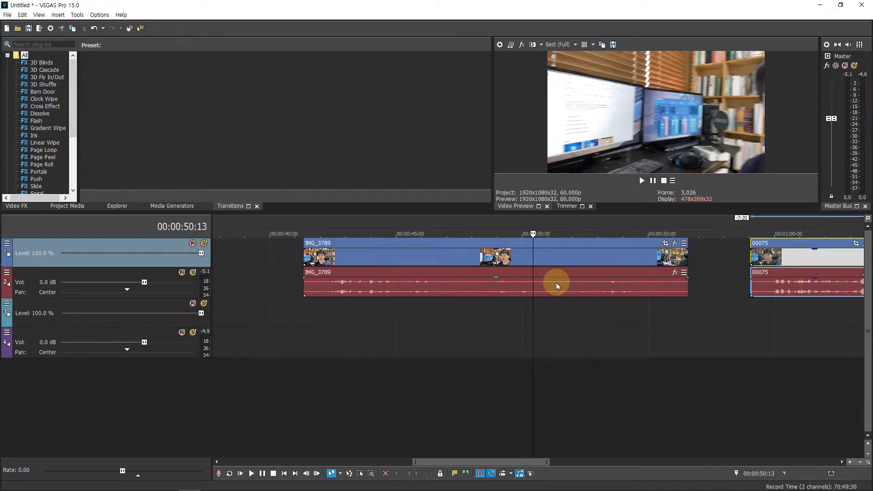
pyautogui.scroll(3, 601, 259)
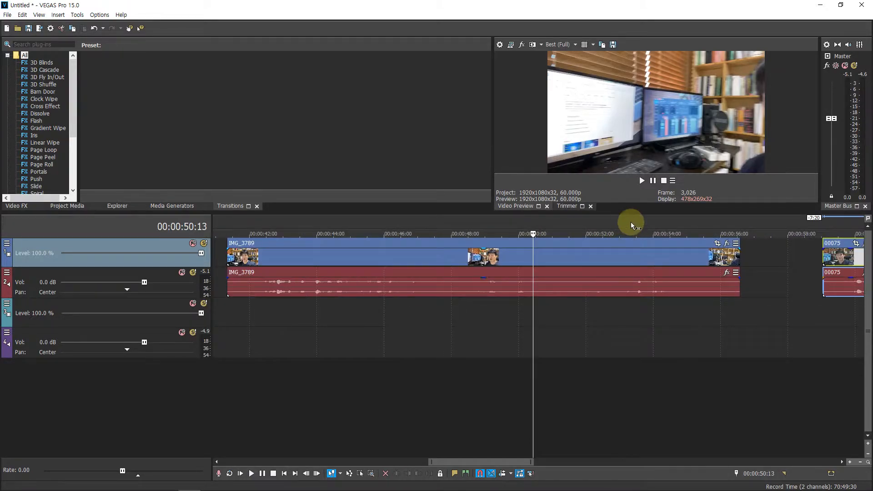
pyautogui.click(646, 256)
pyautogui.scroll(10, 647, 256)
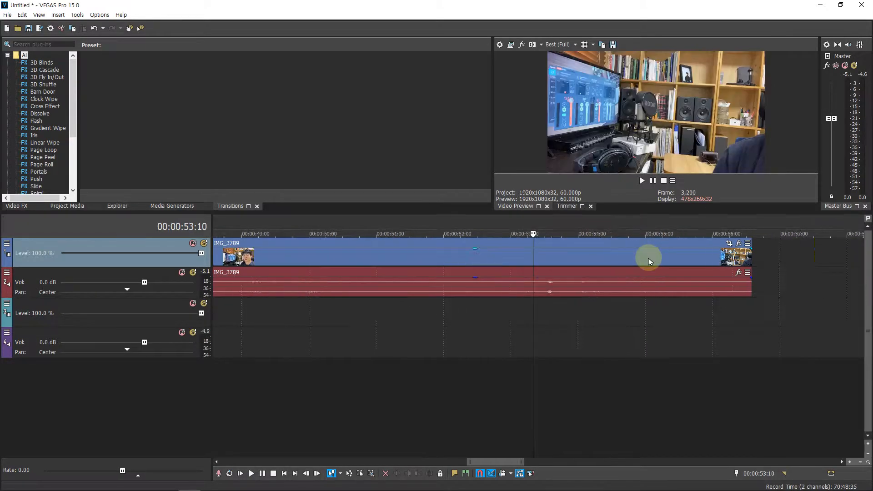
pyautogui.click(560, 223)
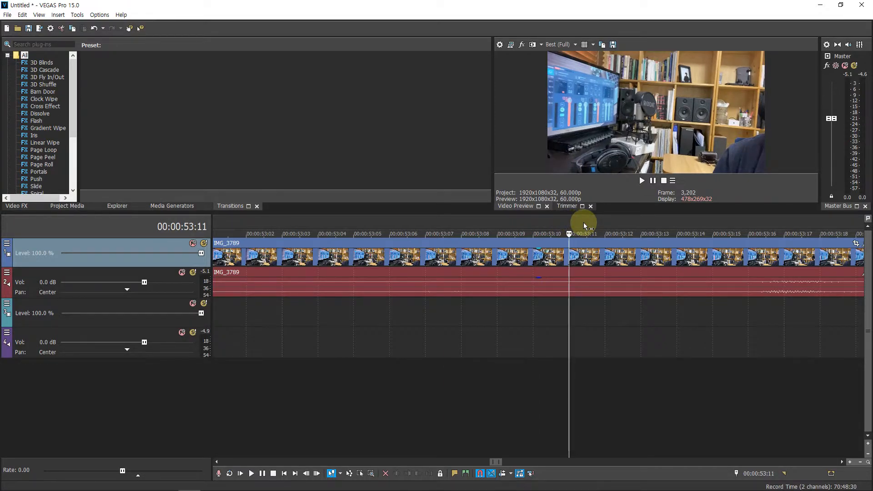
# Enlarge the height of all tracks to see the audio waveform in detail, and shrink the tracks again
pyautogui.hotkey('ctrl', 'shift', 'Up')
pyautogui.hotkey('ctrl', 'shift', 'Up')
pyautogui.hotkey('ctrl', 'shift', 'Up')
pyautogui.hotkey('ctrl', 'shift', 'Up')
pyautogui.hotkey('ctrl', 'shift', 'Up')
pyautogui.hotkey('ctrl', 'shift', 'Up')
pyautogui.hotkey('ctrl', 'shift', 'Up')
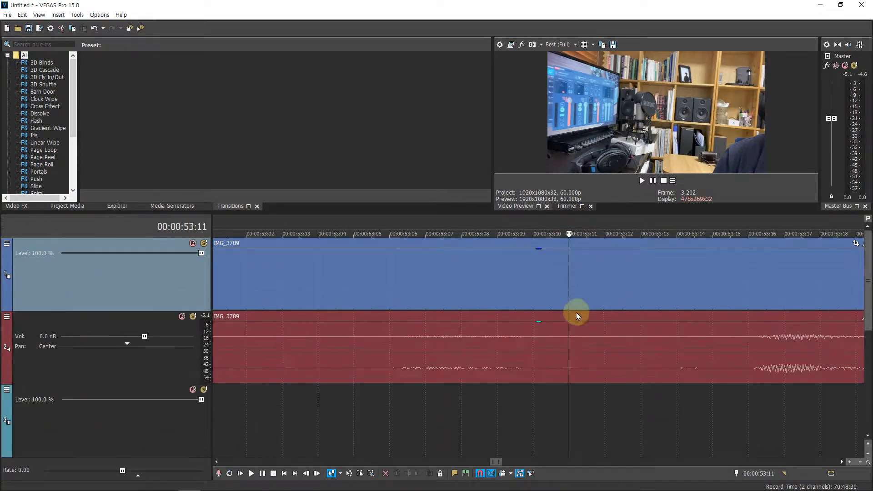
pyautogui.hotkey('ctrl', 'shift', 'Down')
pyautogui.hotkey('ctrl', 'shift', 'Down')
pyautogui.hotkey('ctrl', 'shift', 'Down')
pyautogui.hotkey('ctrl', 'shift', 'Down')
pyautogui.hotkey('ctrl', 'shift', 'Down')
pyautogui.hotkey('ctrl', 'shift', 'Down')
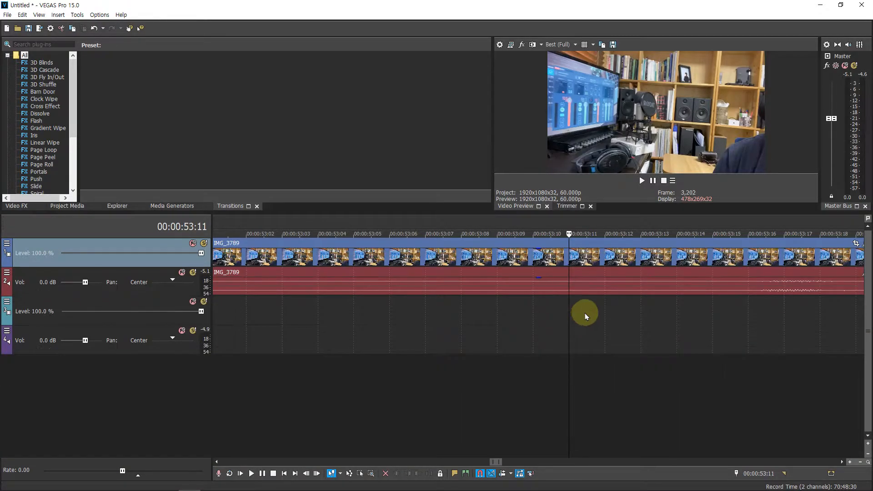
pyautogui.hotkey('ctrl', 'shift', 'Down')
pyautogui.hotkey('ctrl', 'shift', 'Down')
pyautogui.hotkey('ctrl', 'shift', 'Down')
pyautogui.hotkey('ctrl', 'shift', 'Down')
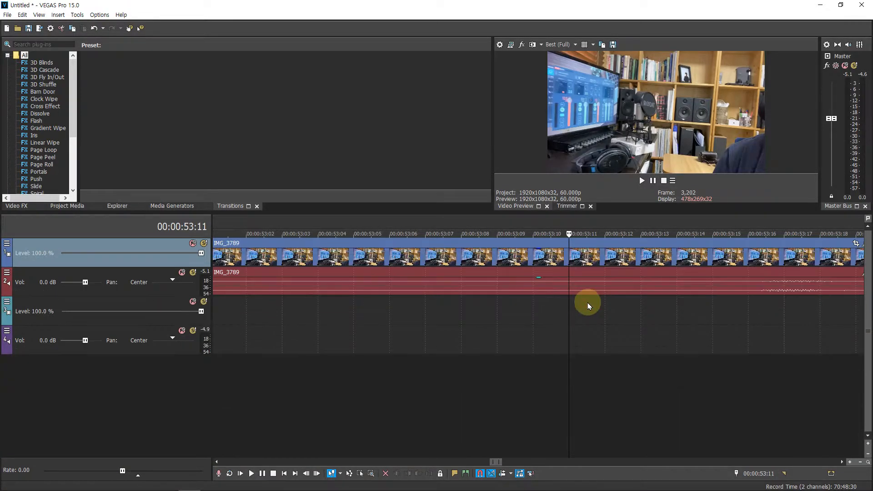
# Make the tracks slightly taller and zoom the timeline out to view both IMG_3789 and 00075
pyautogui.hotkey('ctrl', 'shift', 'Up')
pyautogui.hotkey('ctrl', 'shift', 'Up')
pyautogui.hotkey('ctrl', 'shift', 'Up')
pyautogui.hotkey('ctrl', 'shift', 'Up')
pyautogui.scroll(-6, 589, 303)
pyautogui.scroll(-3, 588, 299)
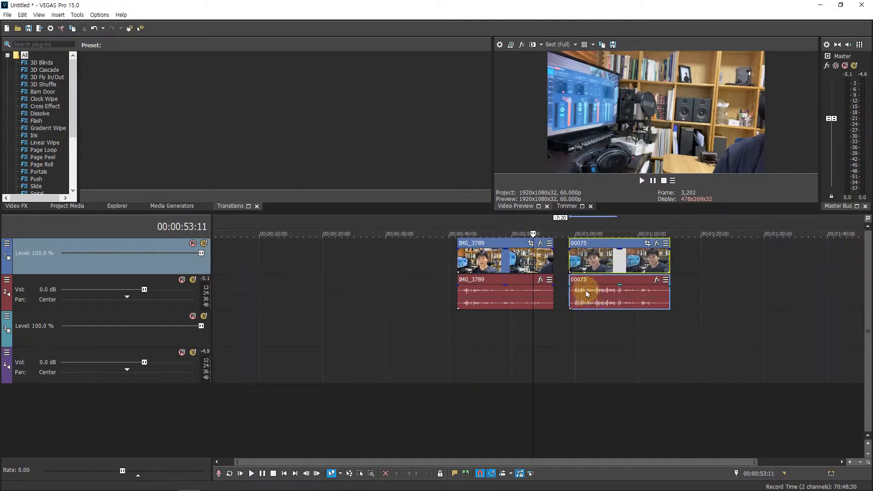
# Extend the start of IMG_3789 back by about 29 seconds, and trim it forward to about 49 seconds on the timeline
pyautogui.click(506, 220)
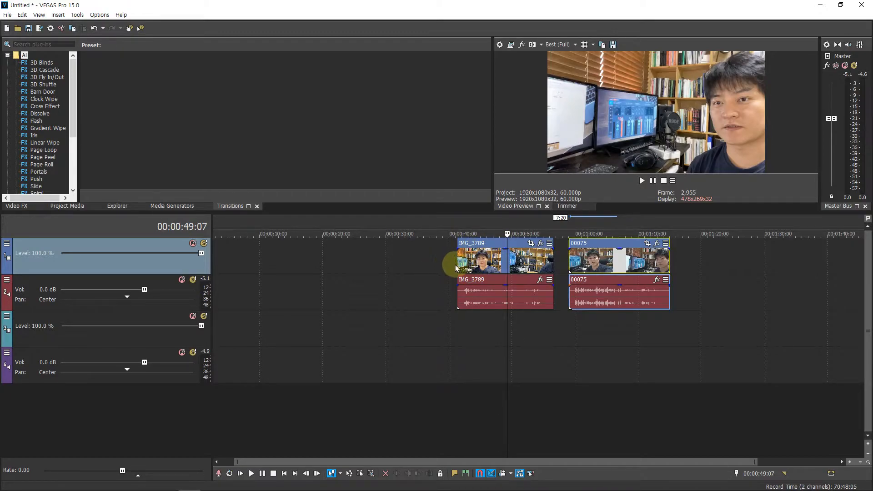
pyautogui.moveTo(460, 264); pyautogui.dragTo(272, 265)
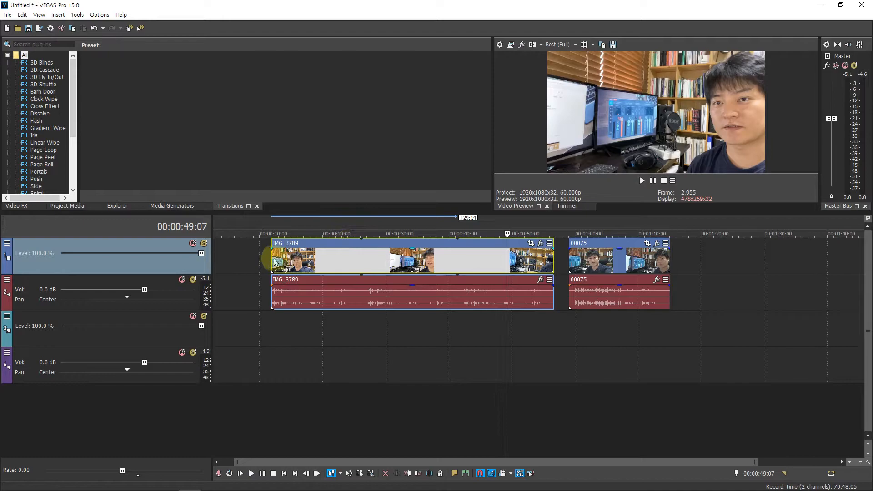
pyautogui.moveTo(273, 258); pyautogui.dragTo(505, 257)
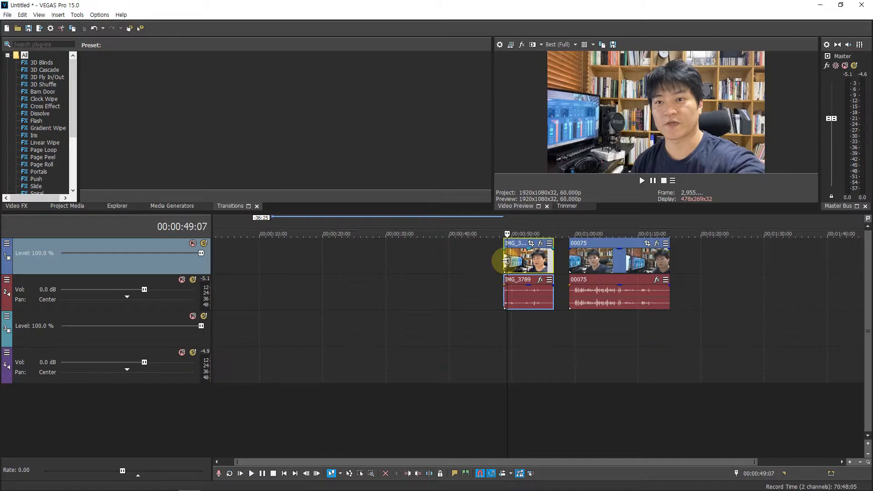
# Split 00075 at 00:01:07:23 and delete the part after it, and extend the end of the remaining clip by 1:24
pyautogui.click(624, 268)
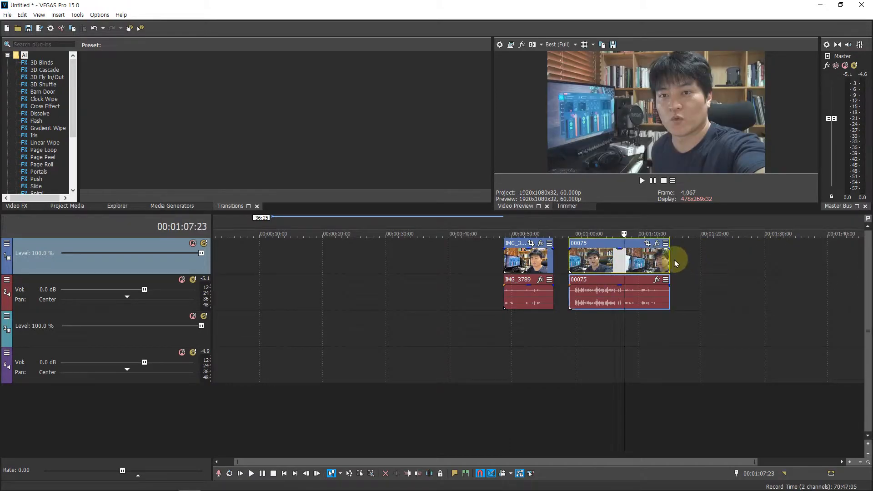
pyautogui.press('s')
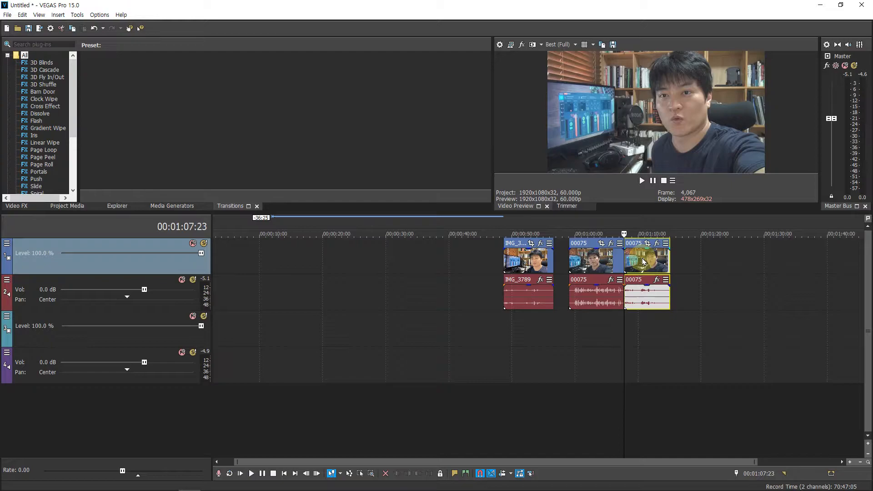
pyautogui.click(642, 258)
pyautogui.press('Delete')
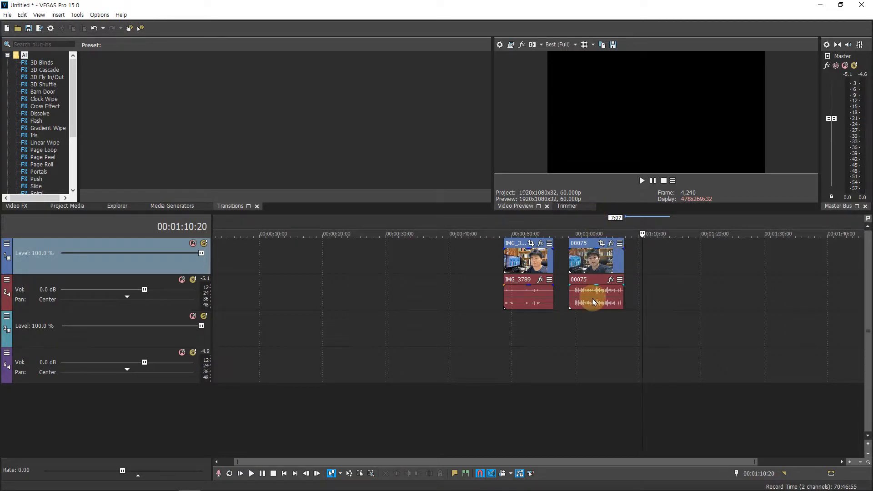
pyautogui.click(595, 264)
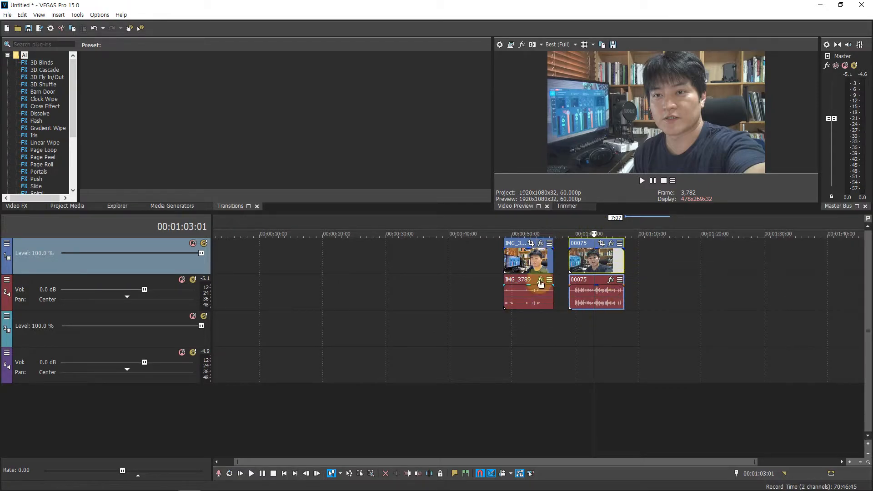
pyautogui.moveTo(624, 264)
pyautogui.mouseDown()
pyautogui.moveTo(705, 253)
pyautogui.moveTo(628, 250)
pyautogui.moveTo(662, 253)
pyautogui.moveTo(634, 257)
pyautogui.mouseUp()
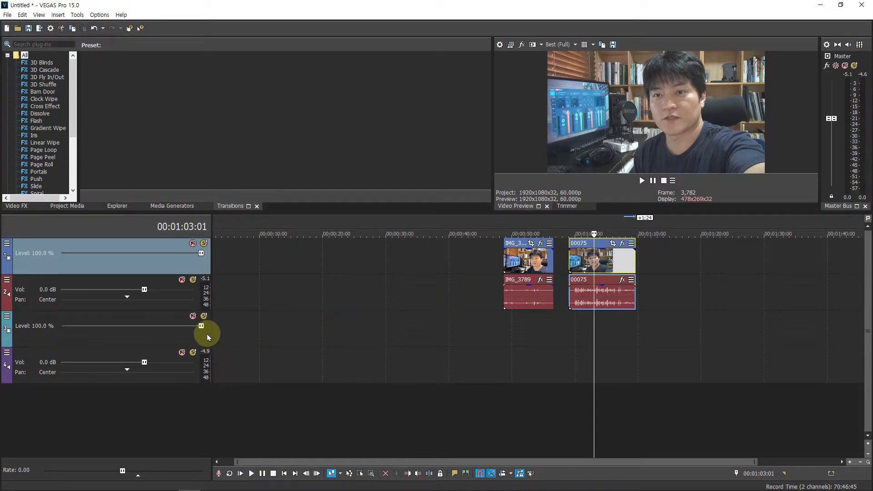
# Delete the empty tracks 3 and 4
pyautogui.click(117, 338)
pyautogui.click(161, 378)
pyautogui.rightClick(161, 378)
pyautogui.click(191, 217)
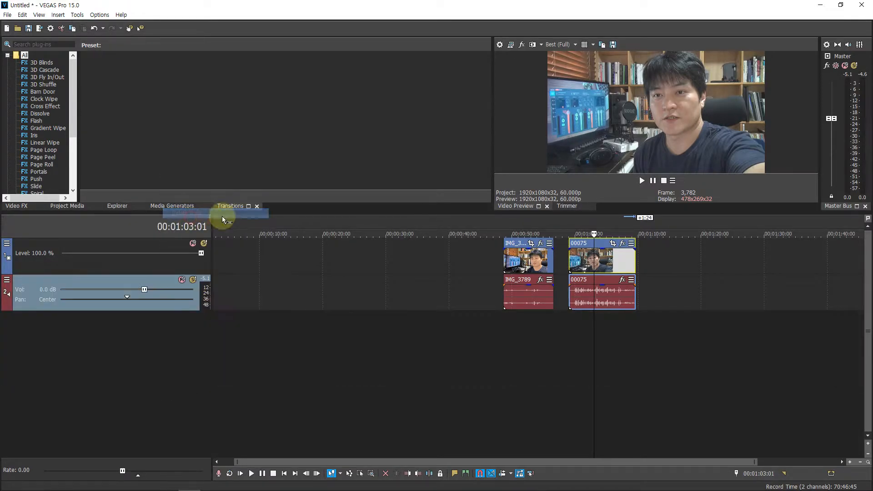
# Move IMG_3789 to about 4.5 seconds and 00075 to about 13 seconds, and play the project from the beginning
pyautogui.moveTo(514, 270); pyautogui.dragTo(235, 271)
pyautogui.moveTo(615, 262); pyautogui.dragTo(327, 265)
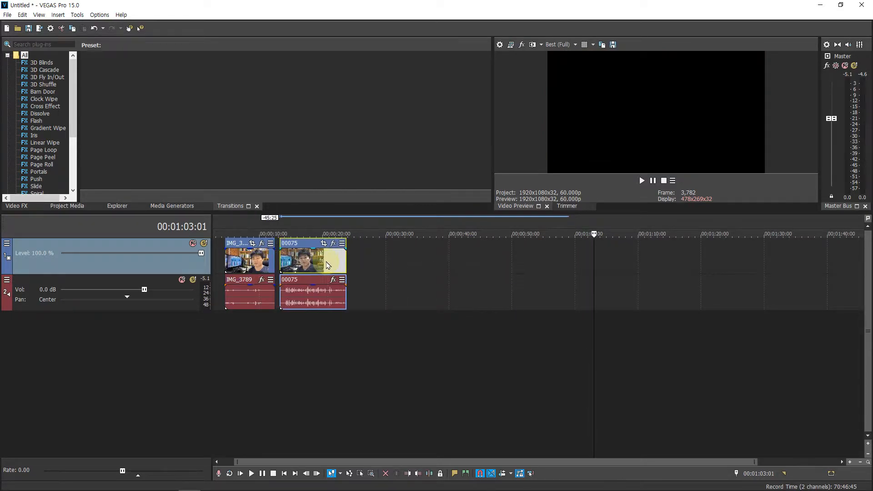
pyautogui.click(285, 473)
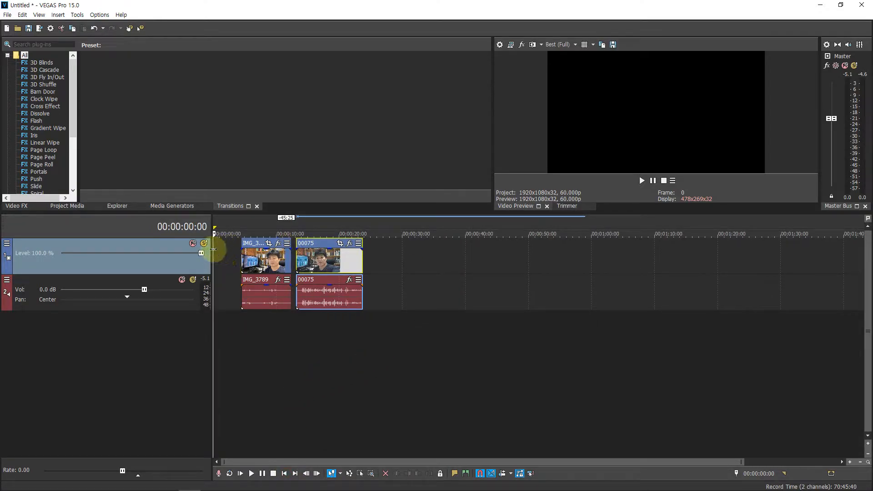
pyautogui.press('space')
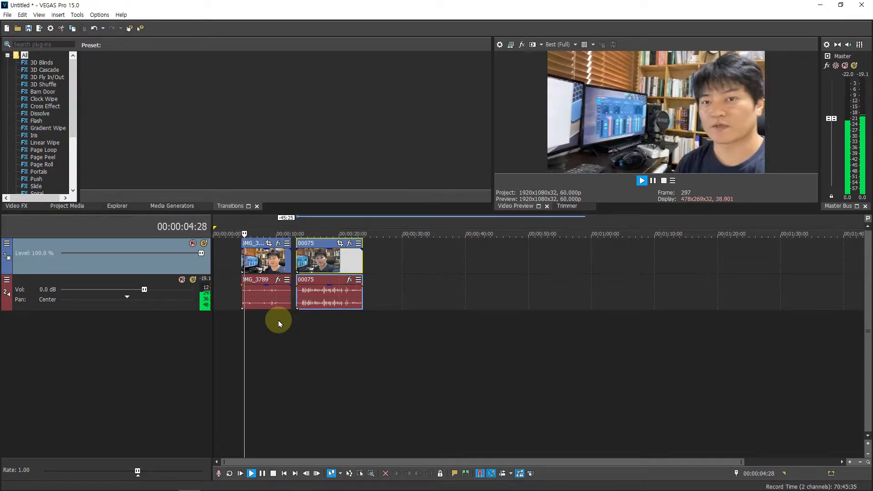
pyautogui.press('Return')
# Add a fade-in of about 2.5 seconds to the video of IMG_3789 and play it from just before the clip
pyautogui.hotkey('ctrl', 'shift', 'Down')
pyautogui.hotkey('ctrl', 'shift', 'Down')
pyautogui.hotkey('ctrl', 'shift', 'Down')
pyautogui.scroll(4, 289, 327)
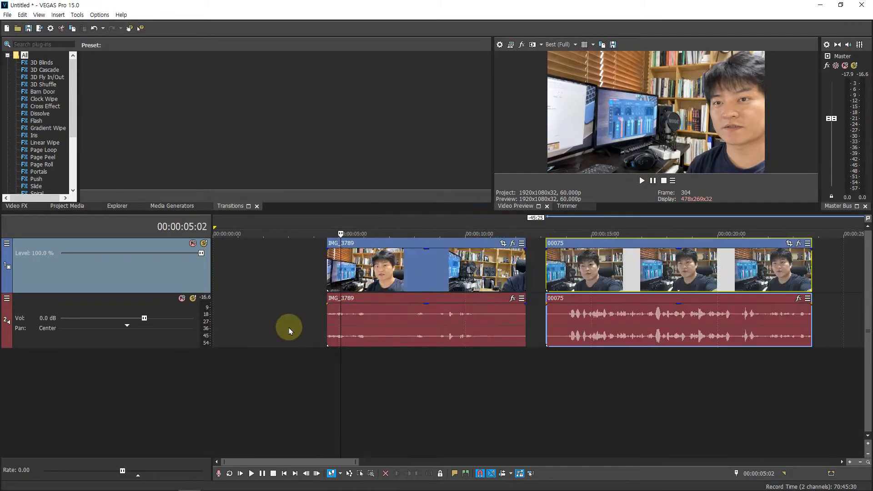
pyautogui.scroll(2, 288, 328)
pyautogui.moveTo(439, 250); pyautogui.dragTo(564, 249)
pyautogui.click(434, 232)
pyautogui.press('space')
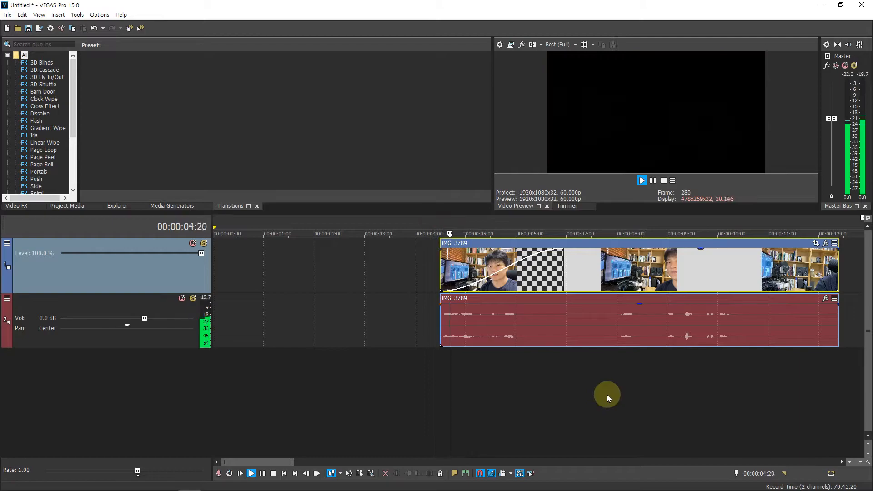
# Extend the start of IMG_3789 slightly, add a 00:00:02:13 fade-in to its audio, and play the faded opening
pyautogui.click(484, 332)
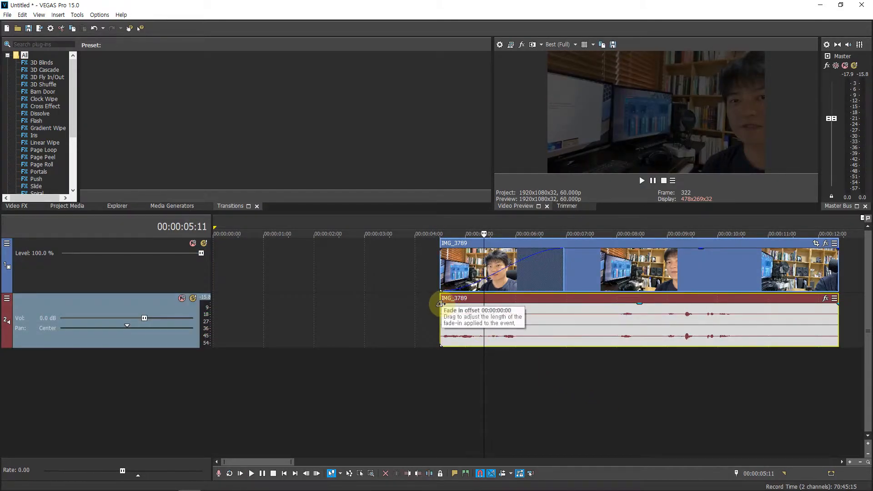
pyautogui.moveTo(442, 317); pyautogui.dragTo(553, 305)
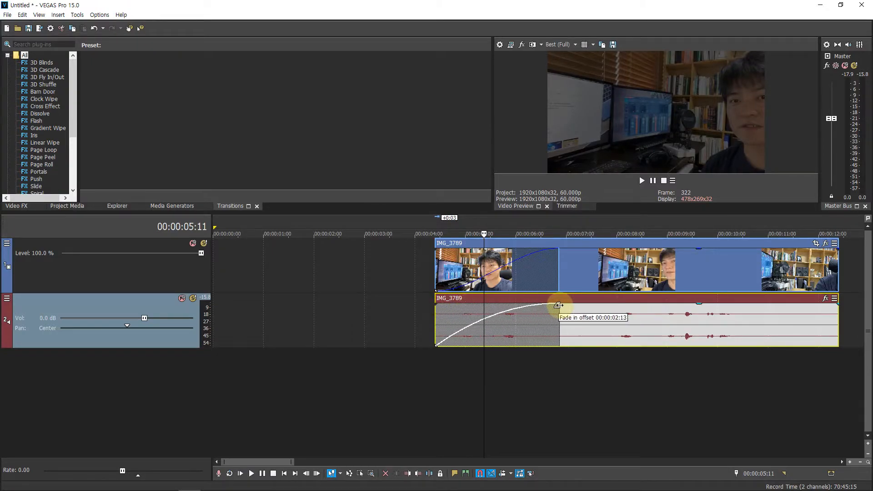
pyautogui.click(415, 300)
pyautogui.press('space')
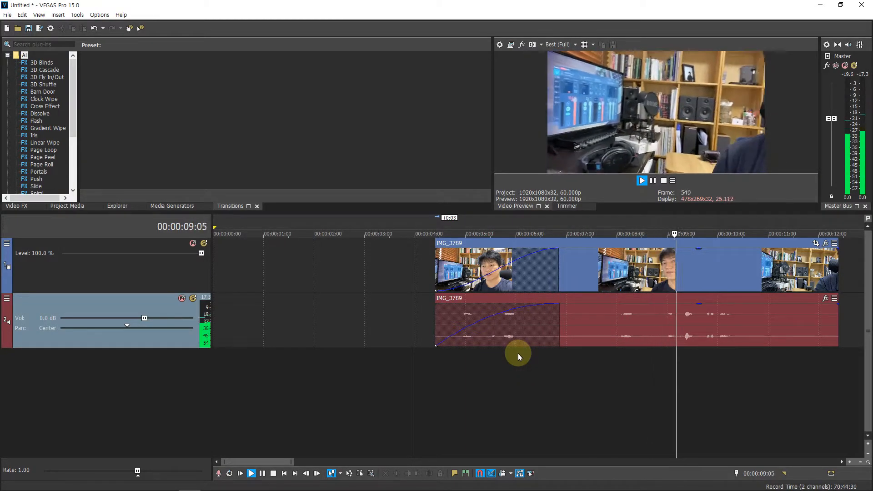
pyautogui.press('Return')
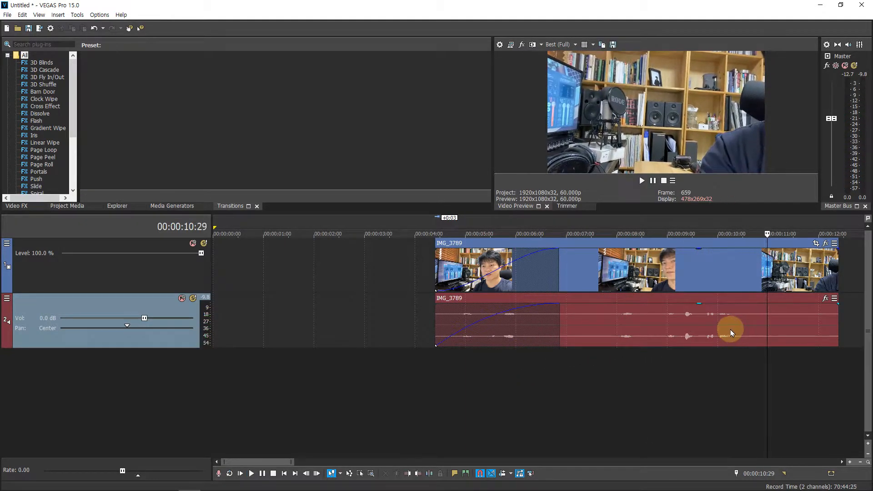
# Add fade-outs of about 1.5 seconds to the audio and video of IMG_3789, and play the clip
pyautogui.moveTo(837, 302); pyautogui.dragTo(758, 302)
pyautogui.moveTo(839, 248); pyautogui.dragTo(766, 246)
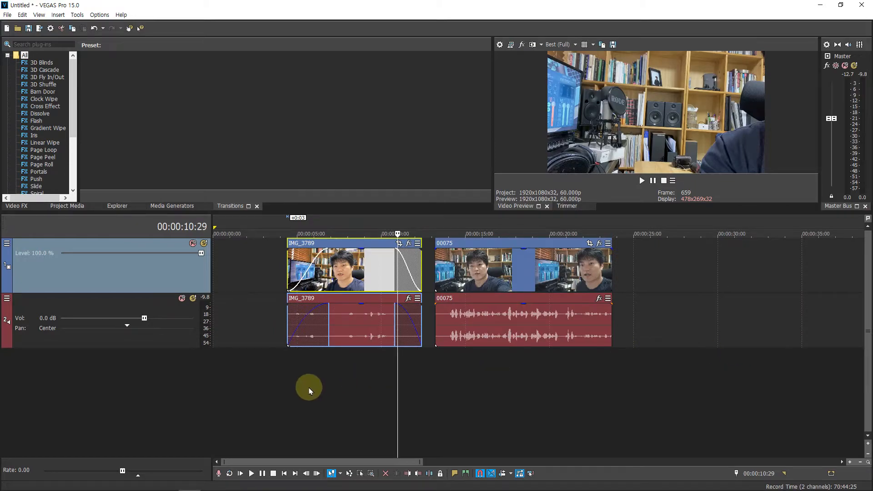
pyautogui.click(287, 370)
pyautogui.press('space')
# Save the project as Untitled.veg and stop the playback
pyautogui.hotkey('ctrl', 's')
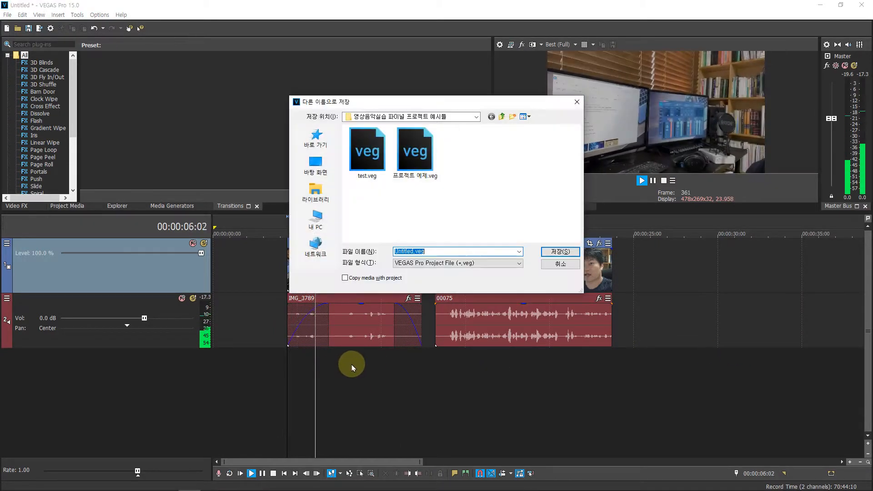
pyautogui.click(558, 250)
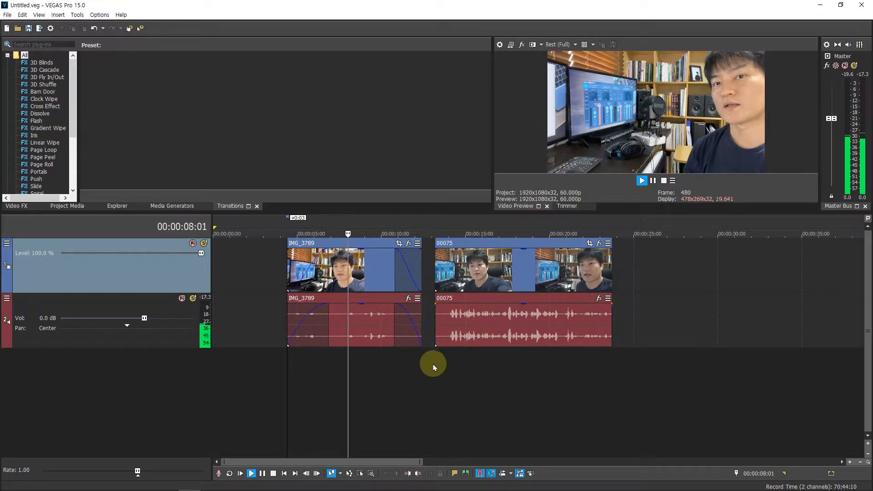
pyautogui.press('Return')
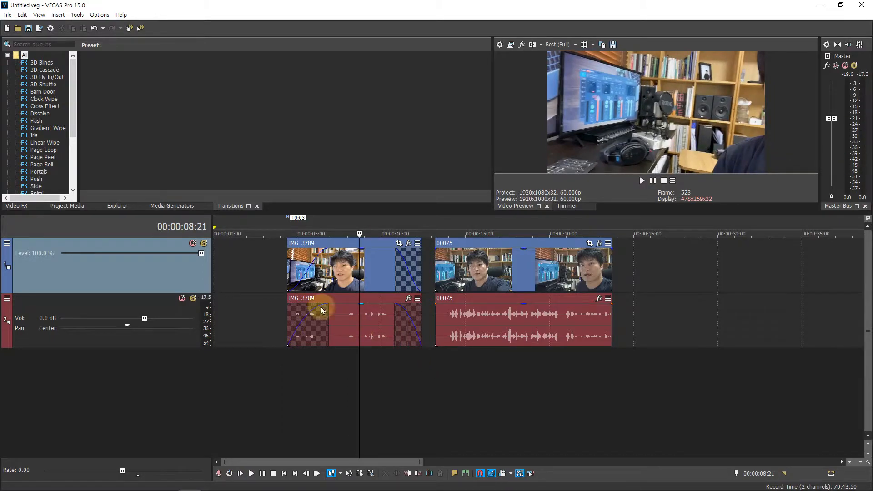
# Play part of the empty stretch before IMG_3789 and stop the playhead at 00:00:02:05
pyautogui.click(254, 286)
pyautogui.press('Return')
pyautogui.press('Return')
pyautogui.click(239, 284)
pyautogui.press('Return')
pyautogui.press('Return')
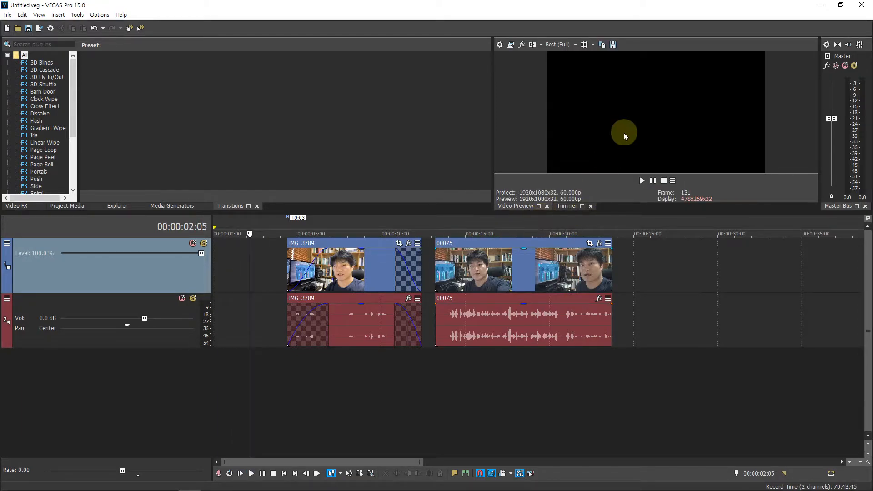
# Place a ProType Titler title with the Centered preset at the start of track 1 and trim its end to the start of IMG_3789
pyautogui.click(171, 207)
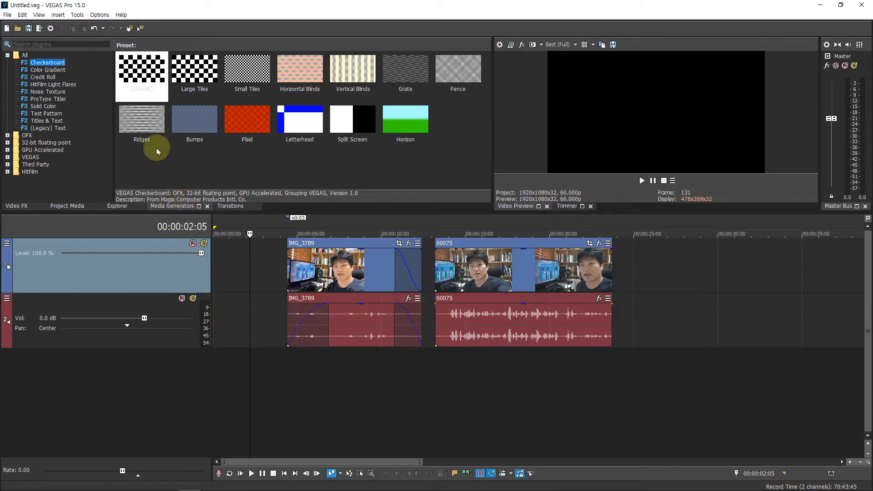
pyautogui.click(47, 100)
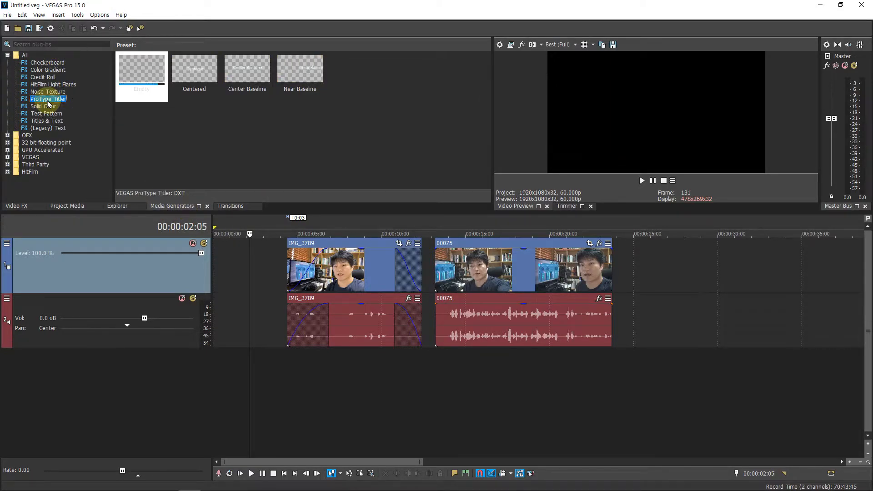
pyautogui.click(203, 68)
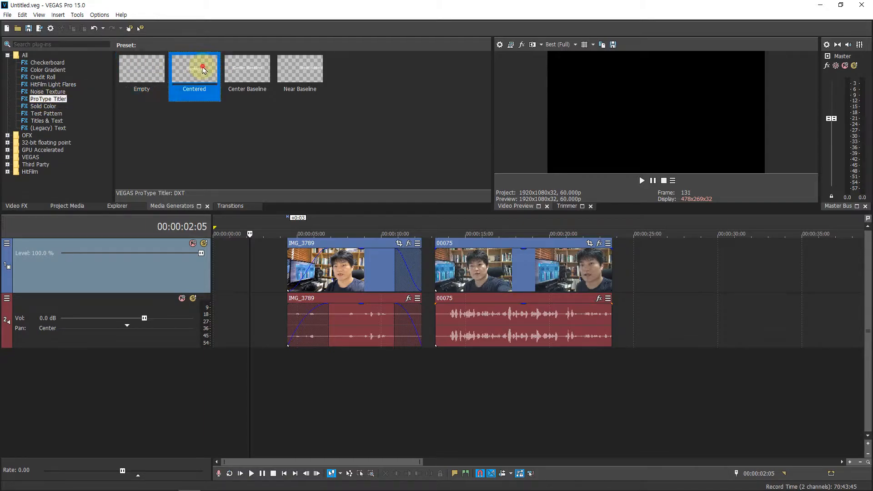
pyautogui.click(252, 69)
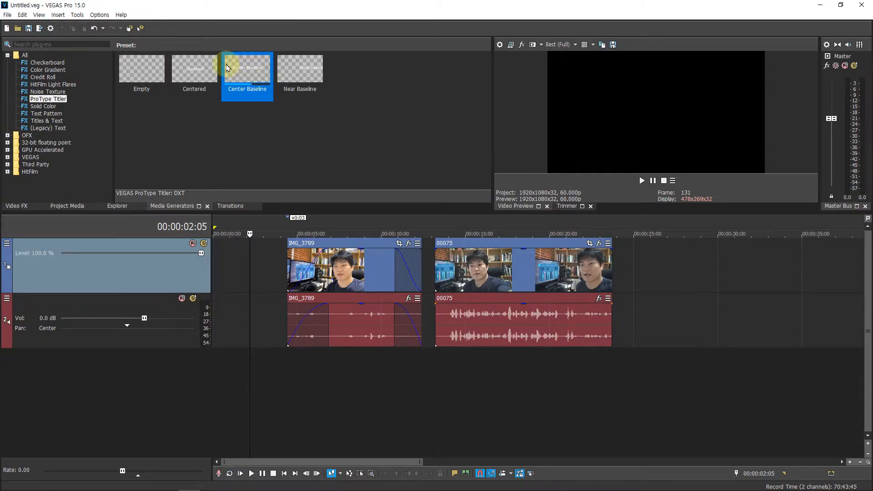
pyautogui.click(194, 72)
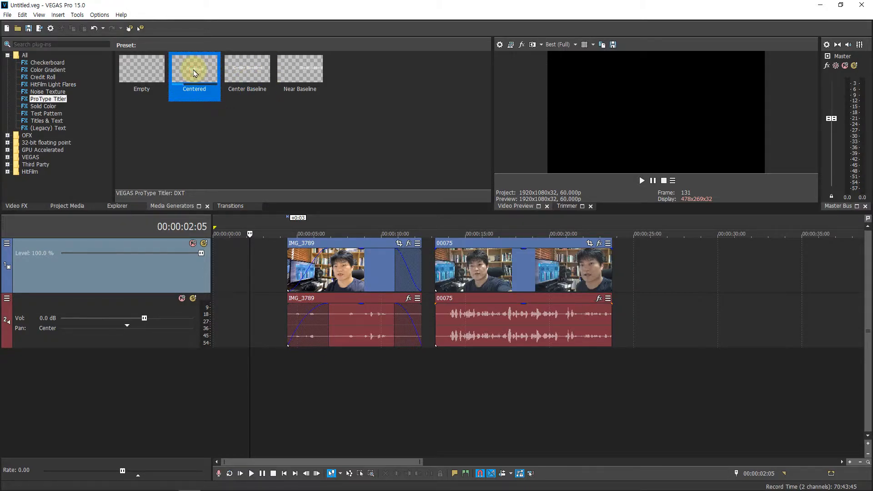
pyautogui.moveTo(194, 72); pyautogui.dragTo(217, 266)
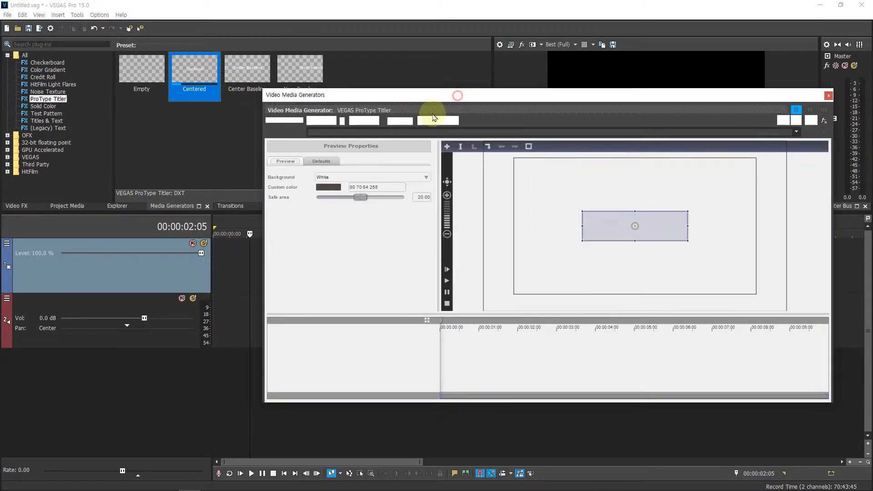
pyautogui.moveTo(458, 96); pyautogui.dragTo(0, 123)
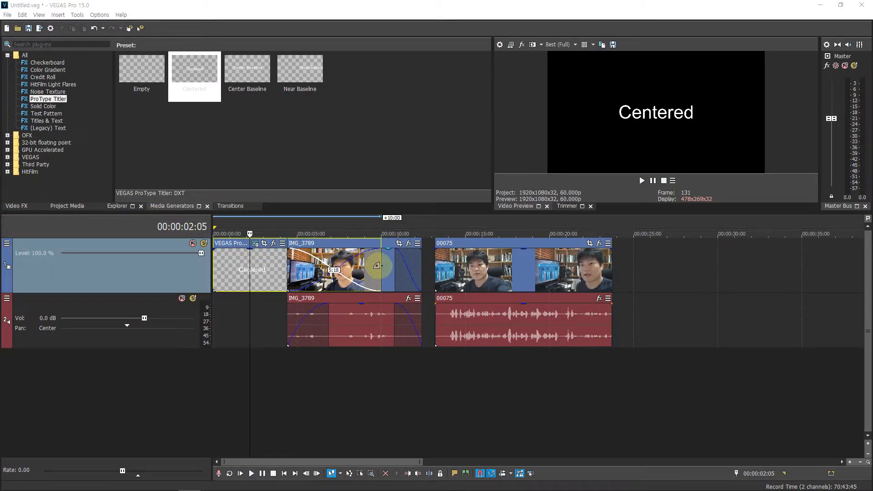
pyautogui.moveTo(380, 265); pyautogui.dragTo(286, 269)
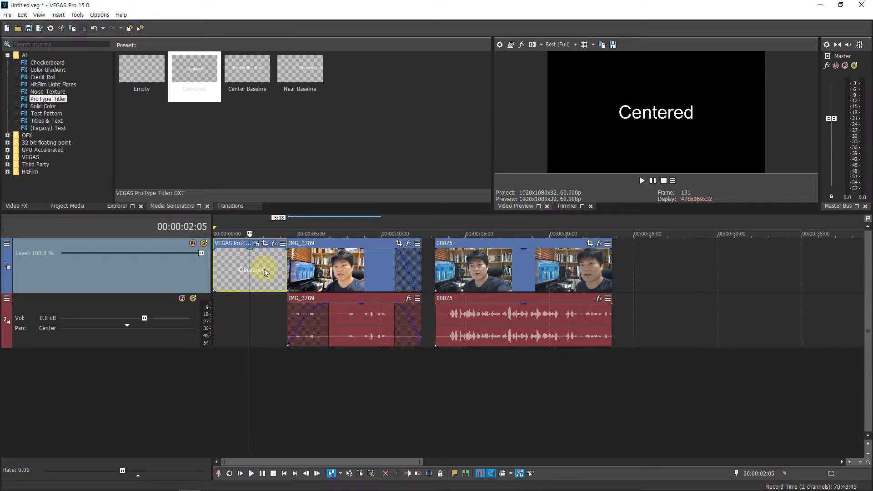
# Replace the opening title's text "Centered" with "멀티미디어 활용"
pyautogui.click(264, 273)
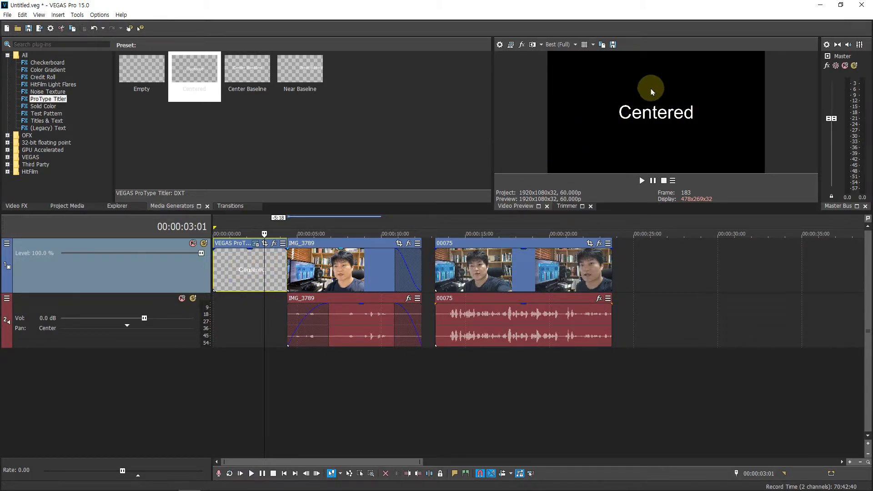
pyautogui.moveTo(0, 124); pyautogui.dragTo(593, 88)
pyautogui.click(692, 90)
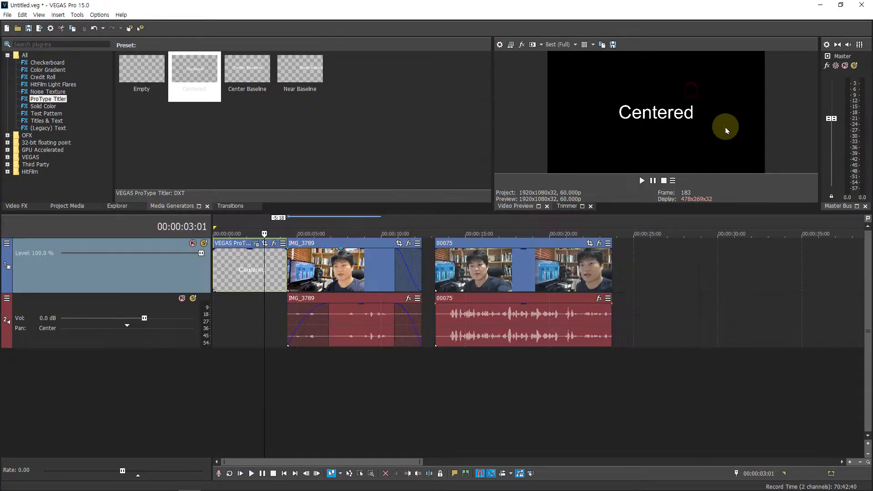
pyautogui.click(257, 246)
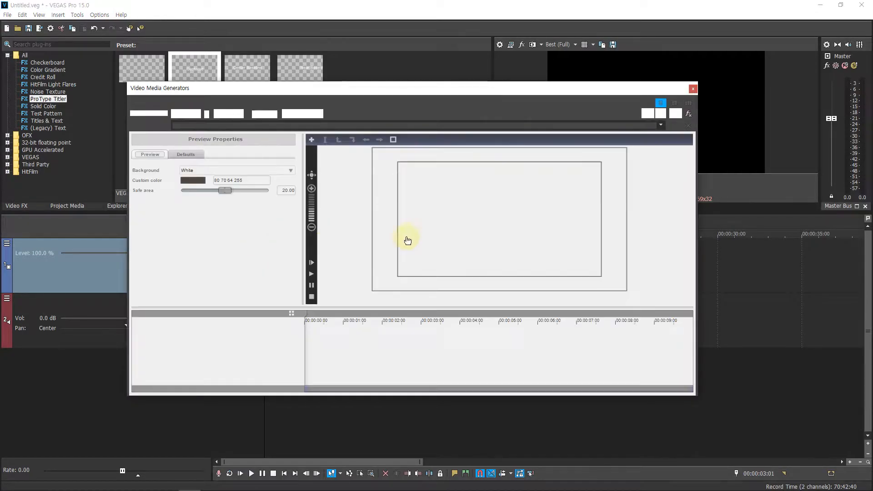
pyautogui.doubleClick(521, 219)
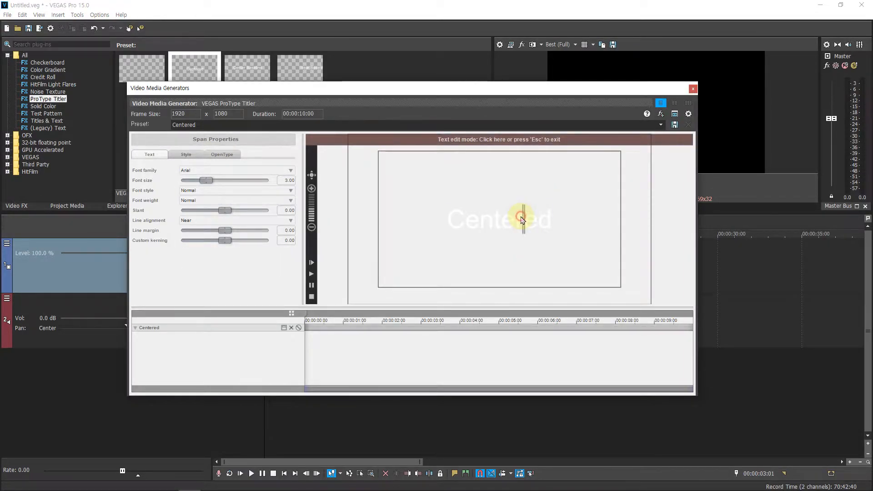
pyautogui.moveTo(446, 231); pyautogui.dragTo(622, 231)
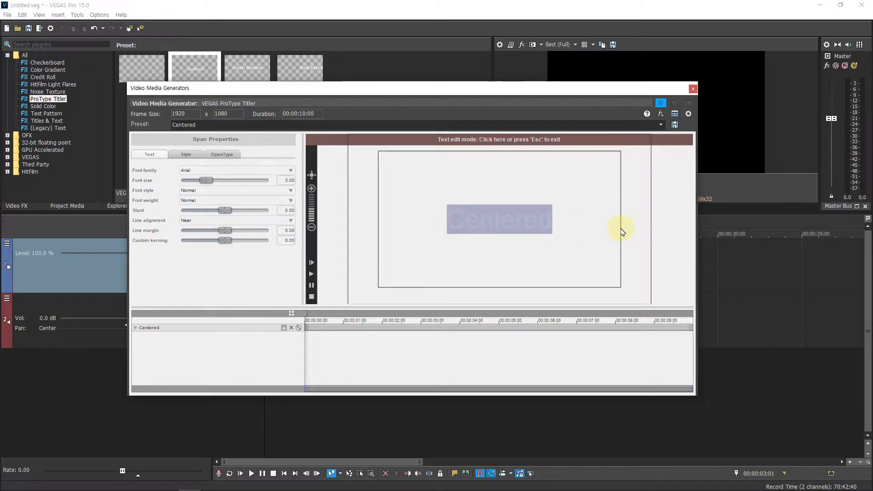
pyautogui.write('멍')
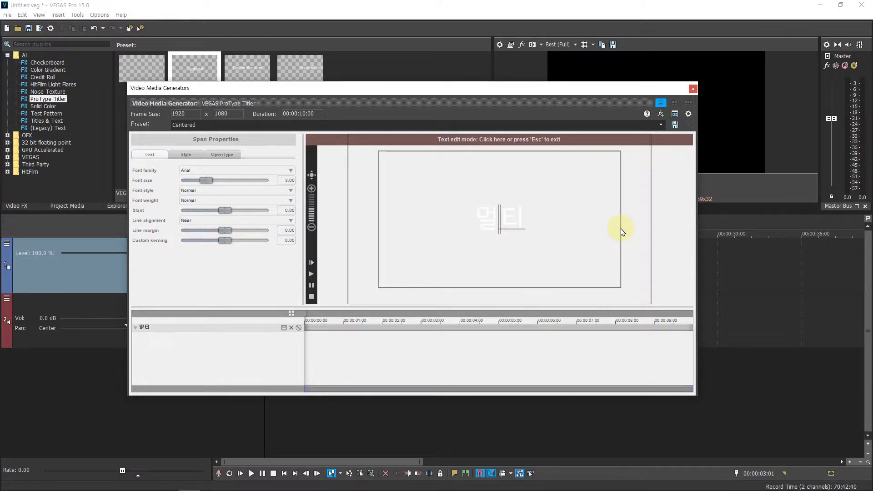
pyautogui.write('티미디어 활요')
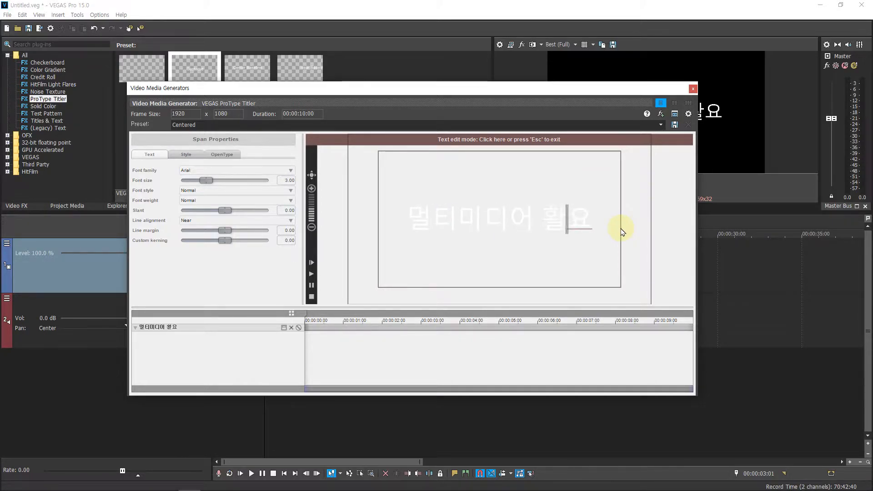
# Set the font family of the whole opening title text to 휴먼엑스포 and finish text editing
pyautogui.moveTo(605, 227); pyautogui.dragTo(309, 249)
pyautogui.click(239, 170)
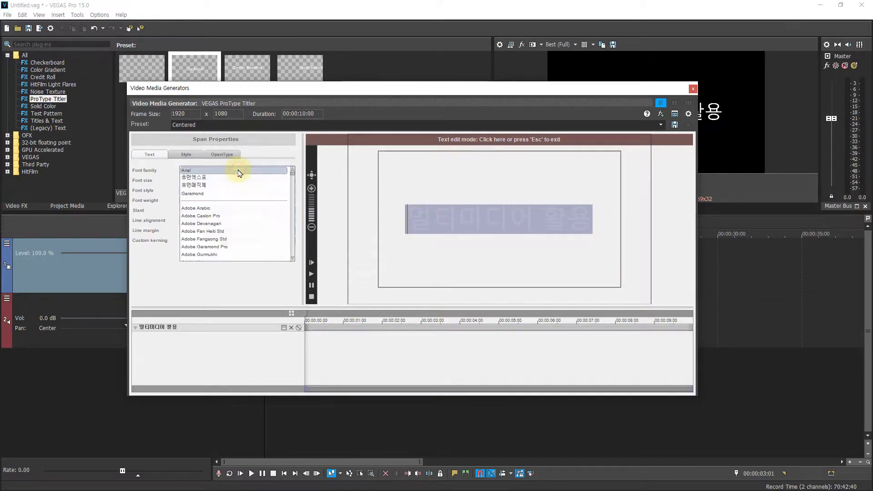
pyautogui.click(210, 179)
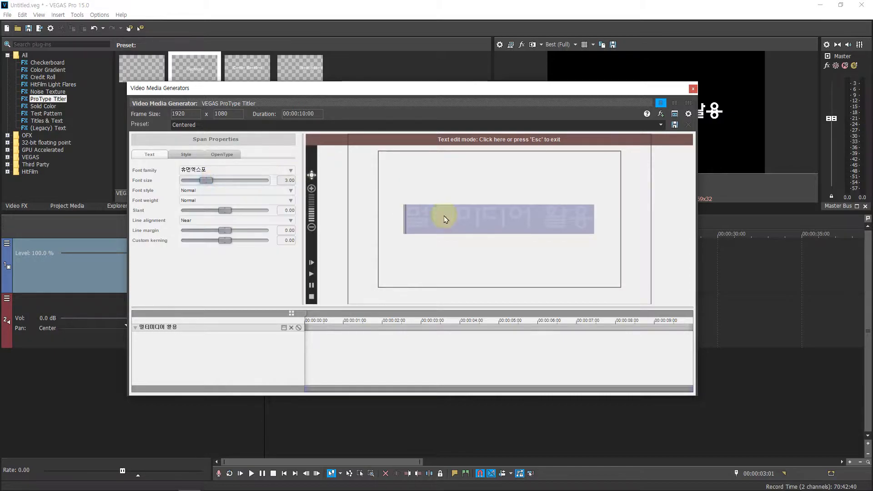
pyautogui.click(525, 260)
pyautogui.press('Escape')
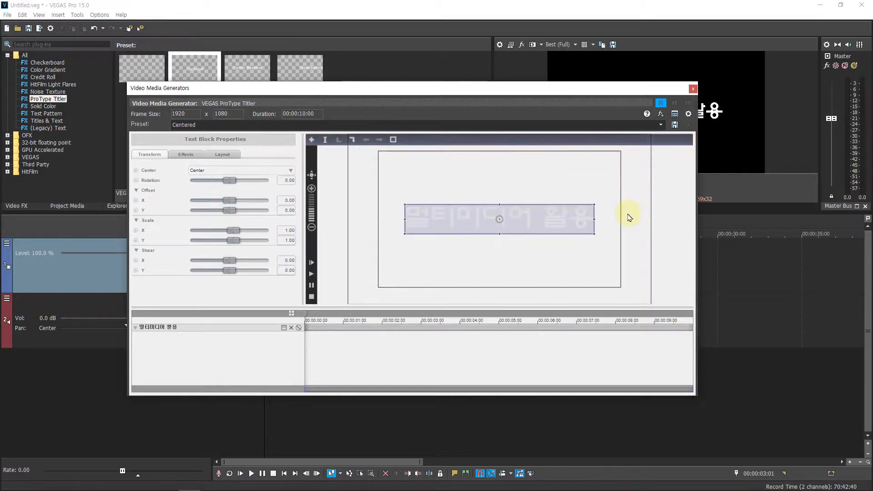
# Try the Gradient fill effect on the opening title's text block, and remove it again
pyautogui.click(185, 155)
pyautogui.click(145, 181)
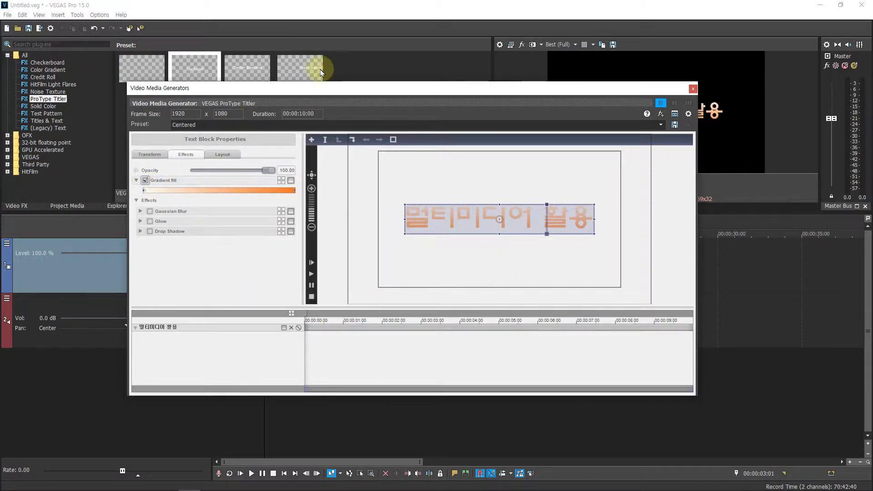
pyautogui.click(145, 180)
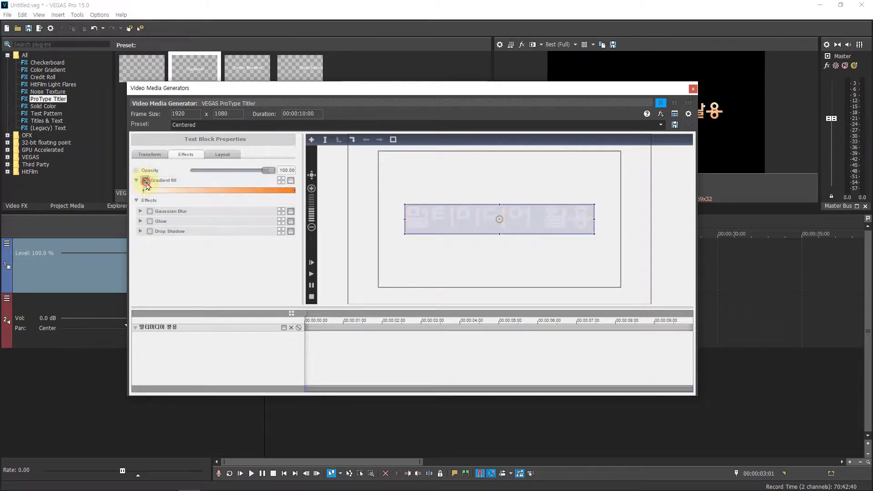
pyautogui.click(150, 155)
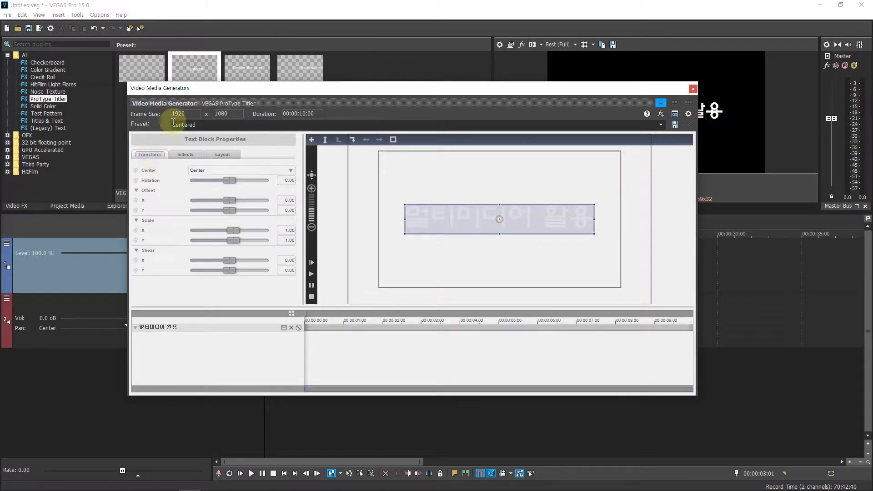
pyautogui.click(497, 261)
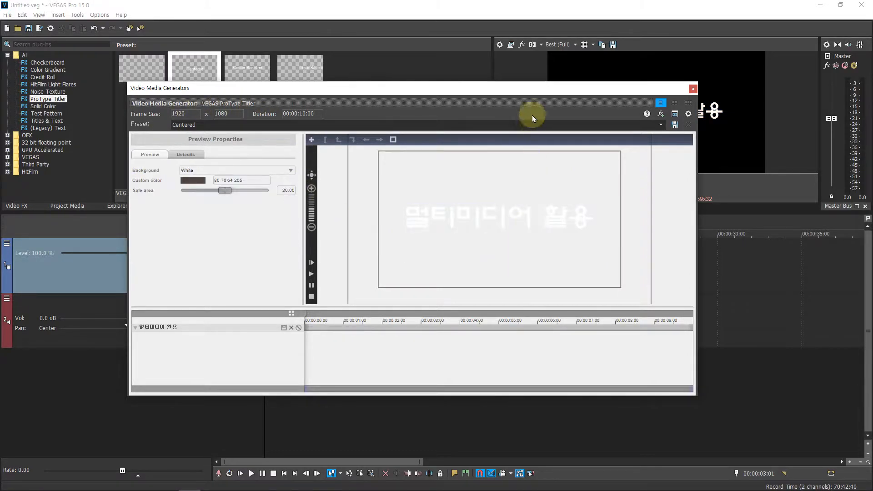
# Reposition the opening title's text block freehand to an offset of about X 0.37 and Y -0.16, and close the title editor
pyautogui.moveTo(532, 88); pyautogui.dragTo(647, 177)
pyautogui.moveTo(662, 305)
pyautogui.mouseDown()
pyautogui.moveTo(664, 276)
pyautogui.moveTo(664, 330)
pyautogui.moveTo(664, 302)
pyautogui.mouseUp()
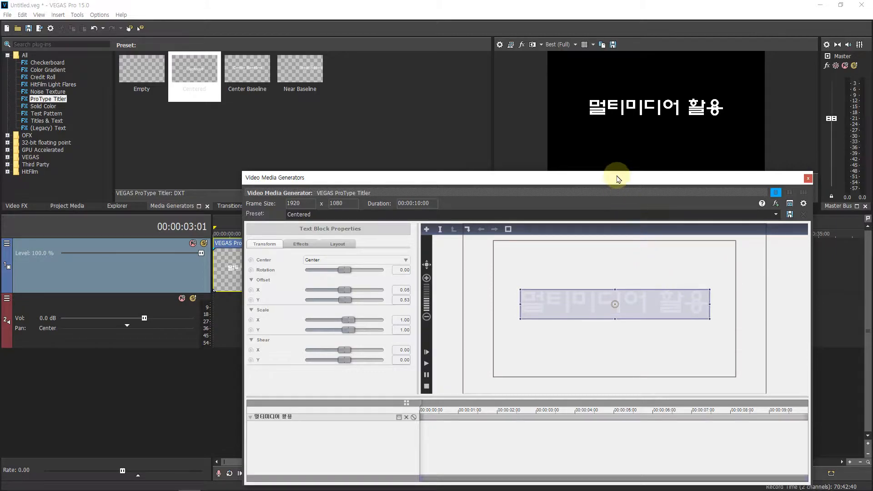
pyautogui.moveTo(616, 176); pyautogui.dragTo(571, 107)
pyautogui.moveTo(526, 249)
pyautogui.mouseDown()
pyautogui.moveTo(500, 293)
pyautogui.moveTo(581, 226)
pyautogui.moveTo(556, 210)
pyautogui.moveTo(526, 241)
pyautogui.moveTo(534, 250)
pyautogui.mouseUp()
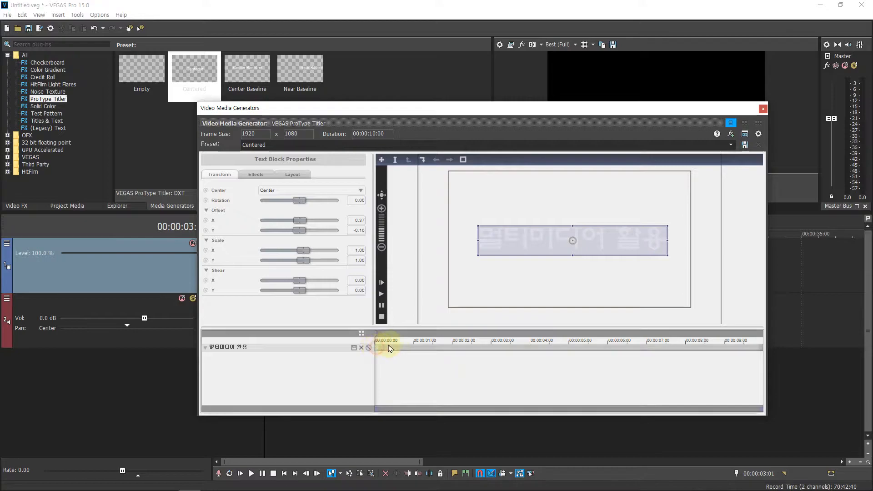
pyautogui.click(763, 111)
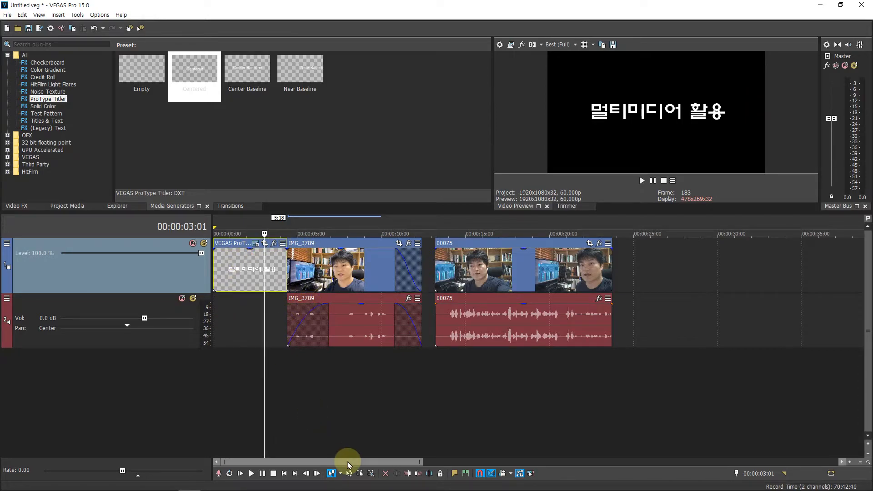
# Play the project from the start through the title into IMG_3789, and place the cursor at 00:00:09:09
pyautogui.click(284, 473)
pyautogui.press('space')
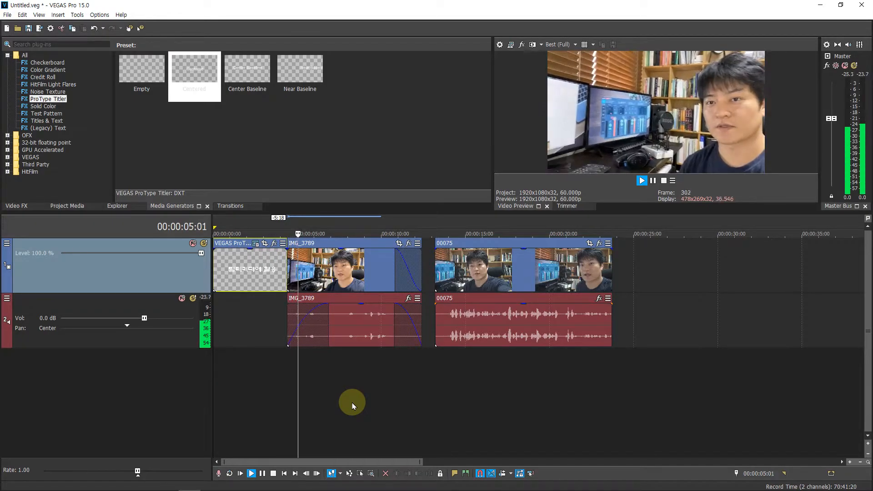
pyautogui.press('Return')
pyautogui.click(369, 268)
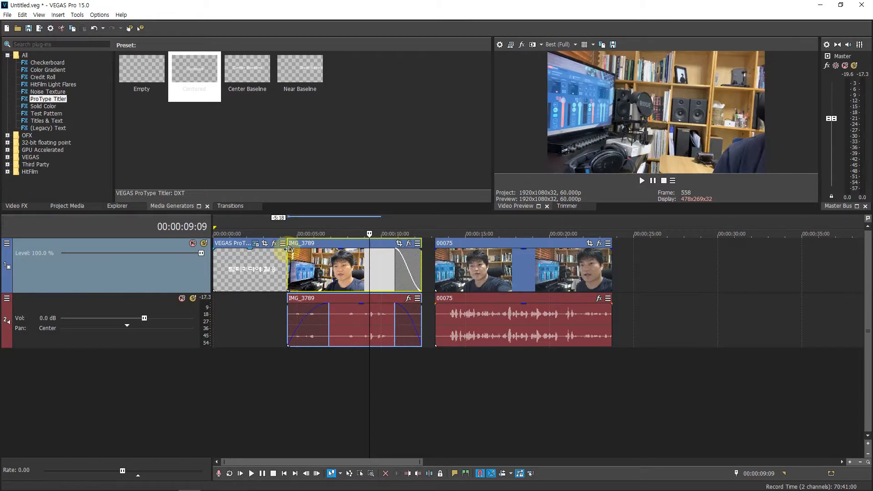
# Extend the opening title's end over the start of IMG_3789 to create a crossfade of about 2:19, and play the transition
pyautogui.click(275, 263)
pyautogui.moveTo(285, 260); pyautogui.dragTo(331, 263)
pyautogui.press('space')
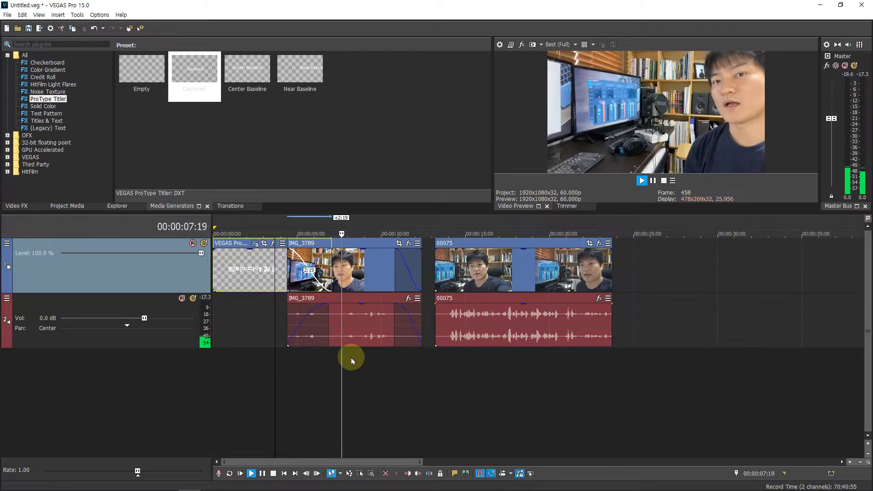
pyautogui.press('Return')
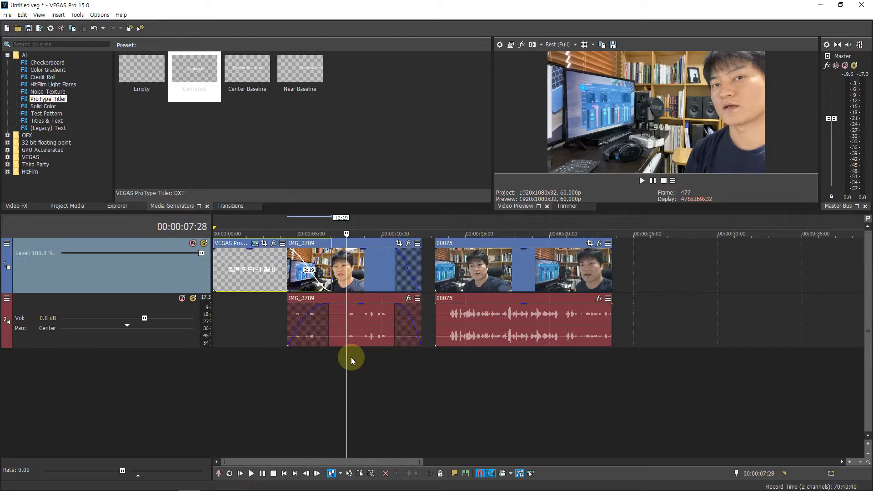
pyautogui.click(351, 357)
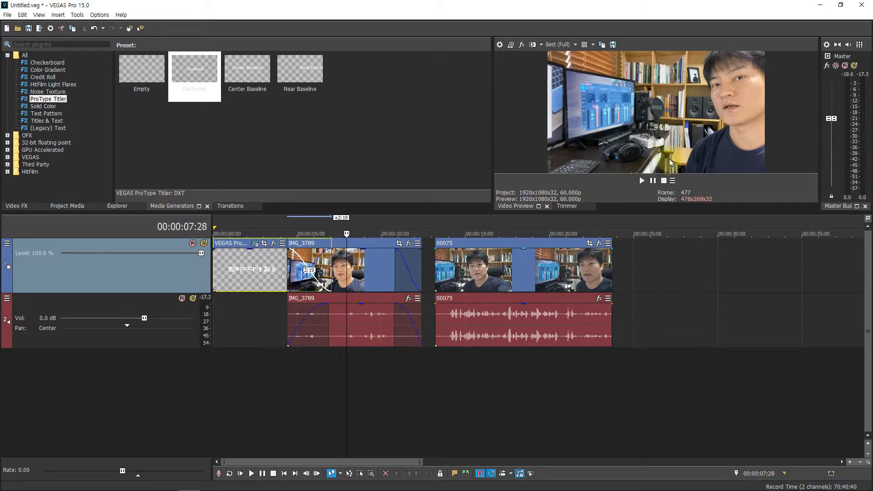
# Insert a new video track and move it below the audio track
pyautogui.rightClick(153, 275)
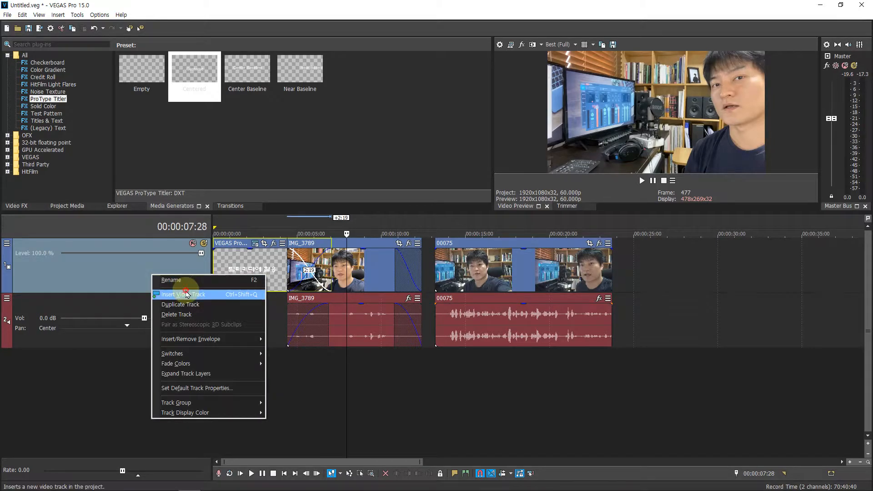
pyautogui.click(186, 295)
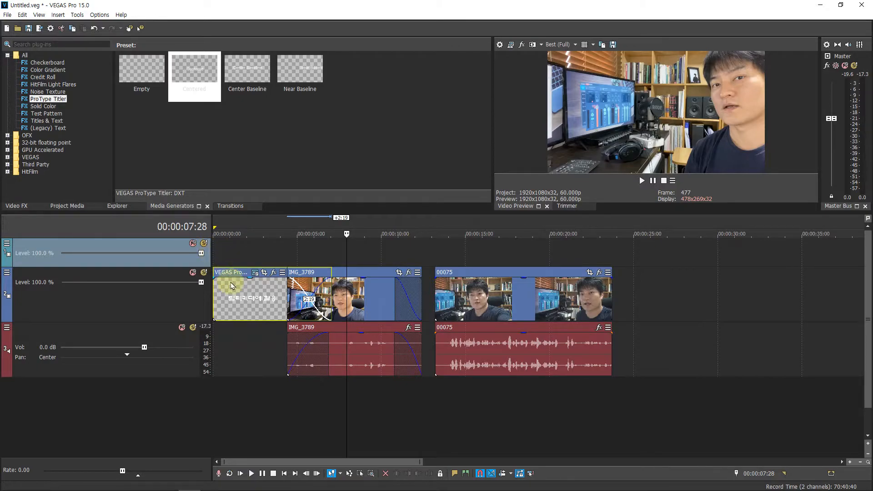
pyautogui.moveTo(168, 266); pyautogui.dragTo(168, 384)
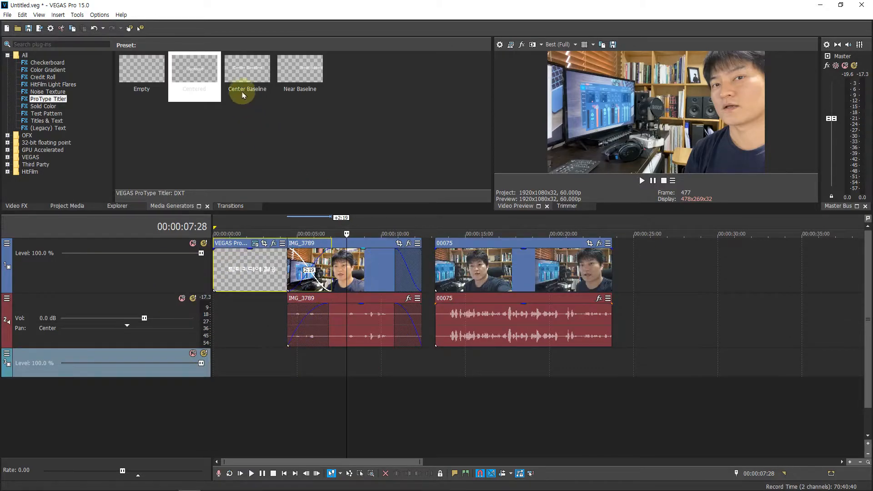
# Place a ProType Titler title with the Center Baseline preset at about 5 seconds on the new track, and move that track above the others
pyautogui.moveTo(240, 73); pyautogui.dragTo(299, 363)
pyautogui.moveTo(661, 113); pyautogui.dragTo(0, 136)
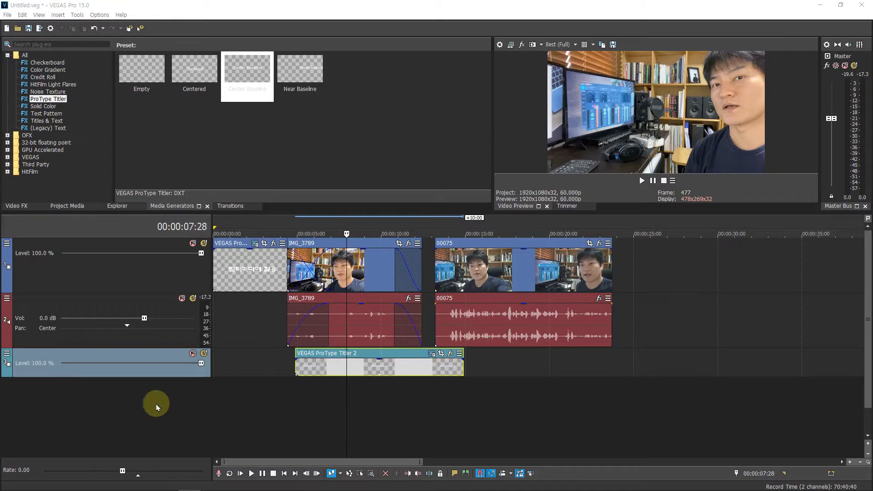
pyautogui.moveTo(138, 360); pyautogui.dragTo(140, 247)
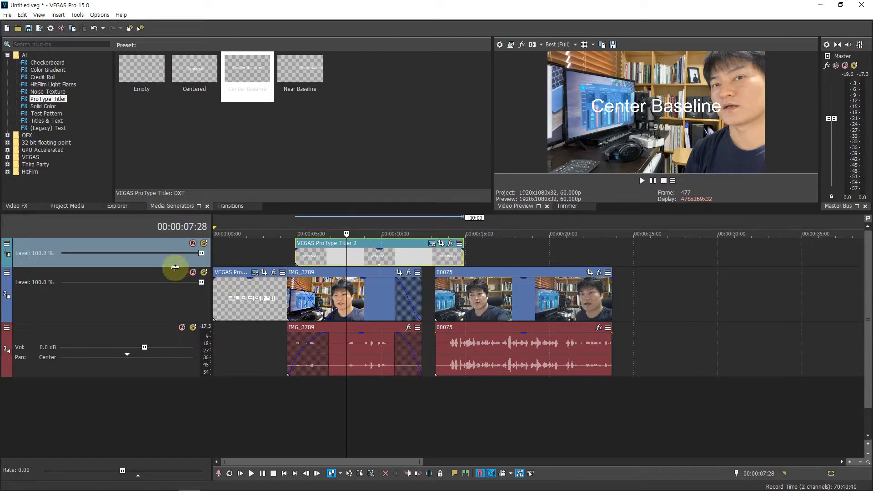
pyautogui.click(172, 291)
pyautogui.click(172, 262)
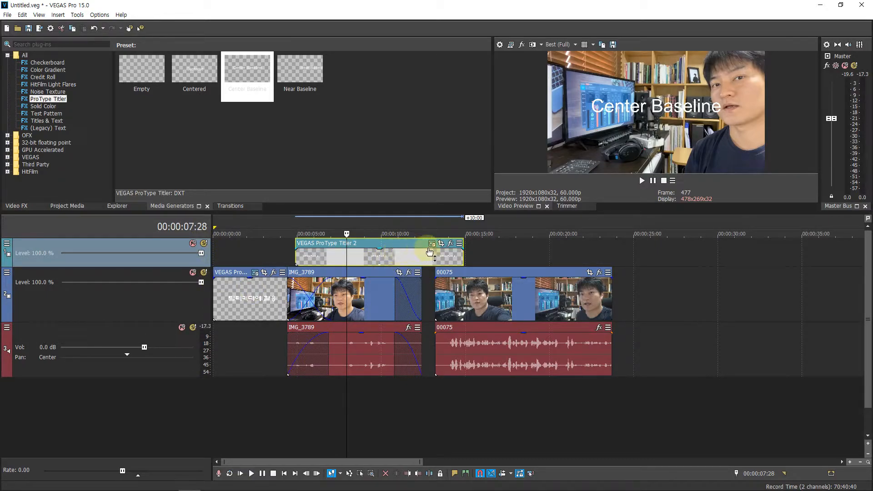
# Replace the Center Baseline title's text with "제가 사용하는..."
pyautogui.click(431, 244)
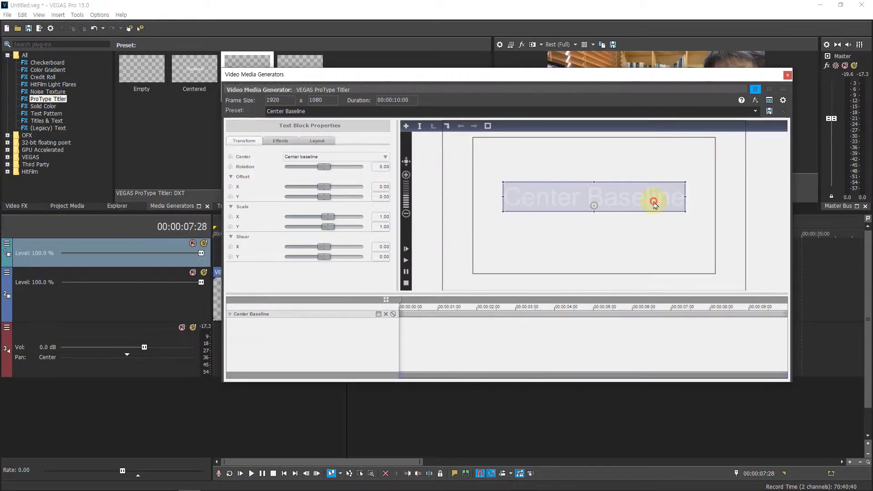
pyautogui.doubleClick(652, 200)
pyautogui.click(655, 200)
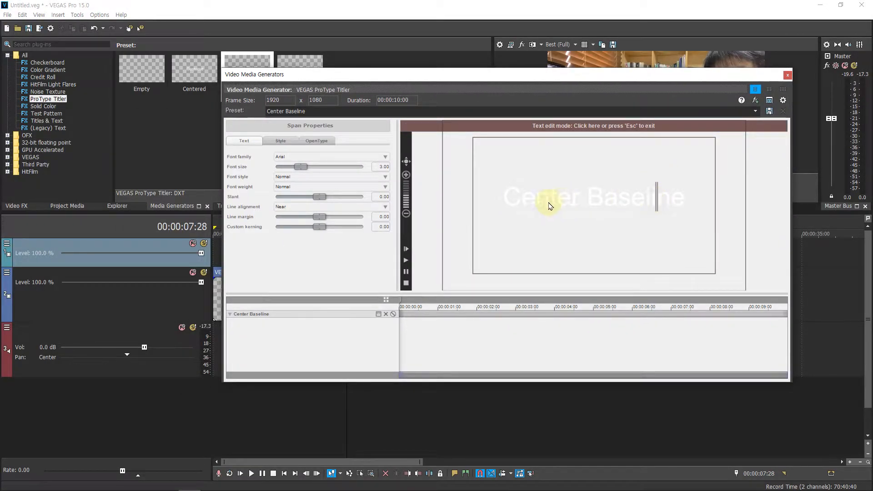
pyautogui.moveTo(522, 206); pyautogui.dragTo(720, 209)
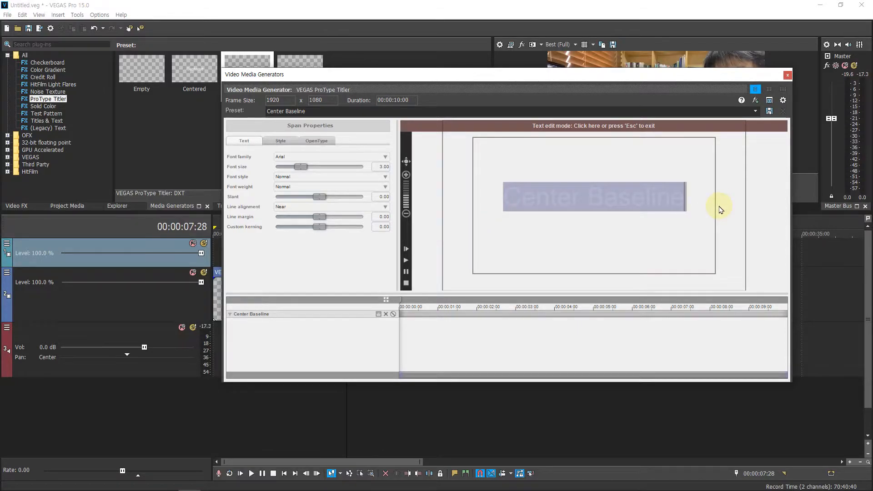
pyautogui.press('BackSpace')
pyautogui.write('제가 사용하는')
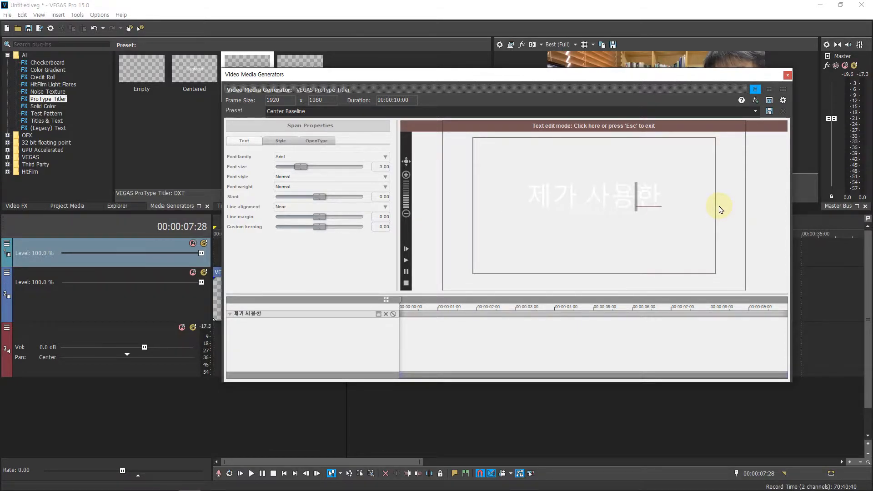
pyautogui.write('...')
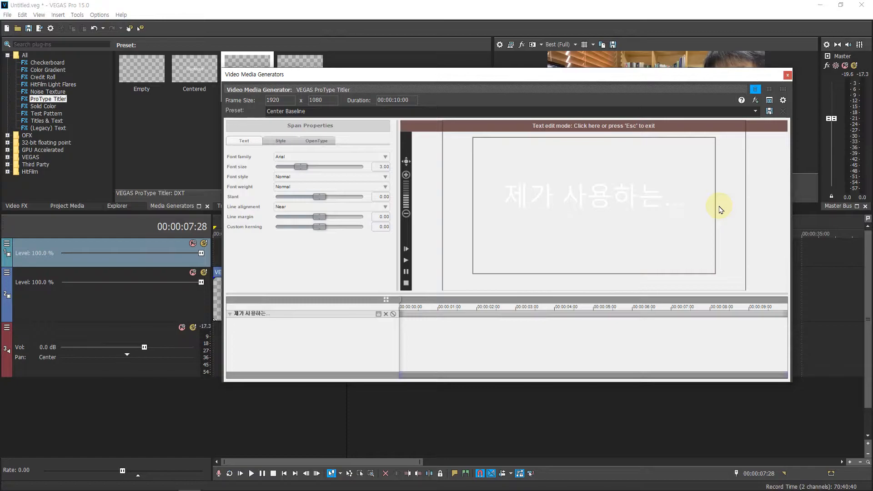
# Set the font family of the whole "제가 사용하는..." text to 휴먼엑스포
pyautogui.moveTo(681, 210); pyautogui.dragTo(335, 185)
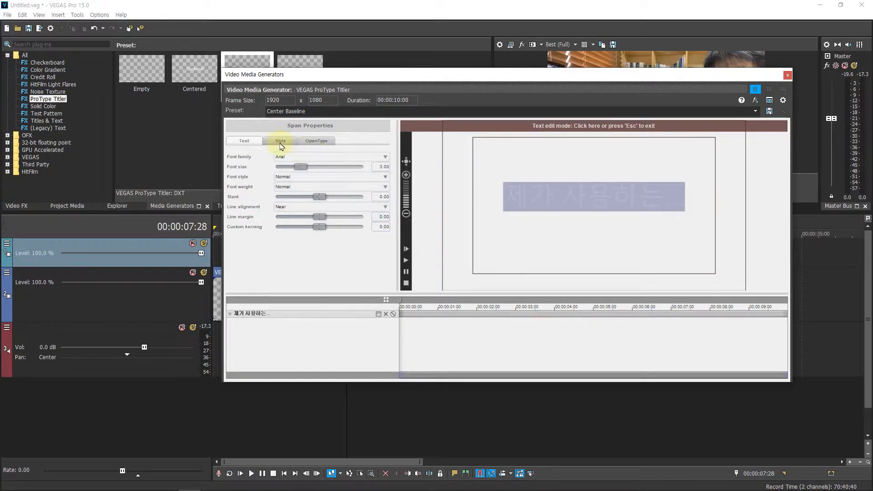
pyautogui.click(316, 157)
pyautogui.click(298, 165)
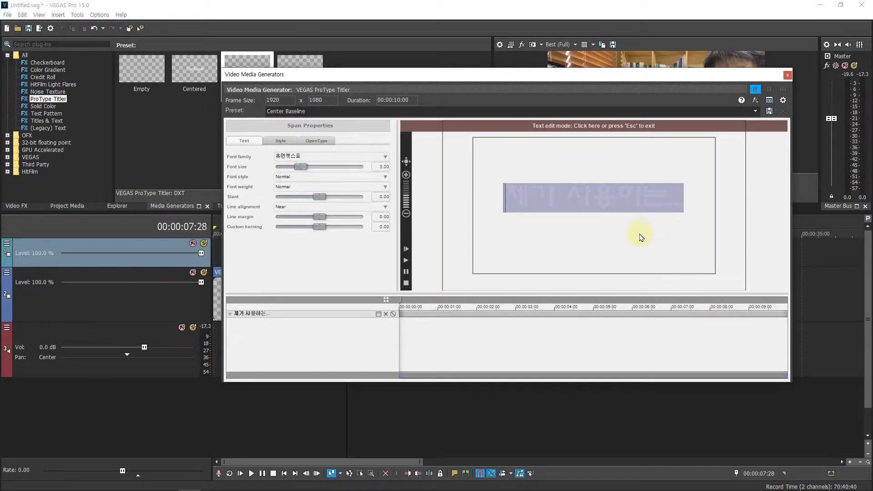
# Reduce the "제가 사용하는..." caption's font size to about 1.72 and place it at the bottom centre of the frame
pyautogui.moveTo(300, 166); pyautogui.dragTo(289, 167)
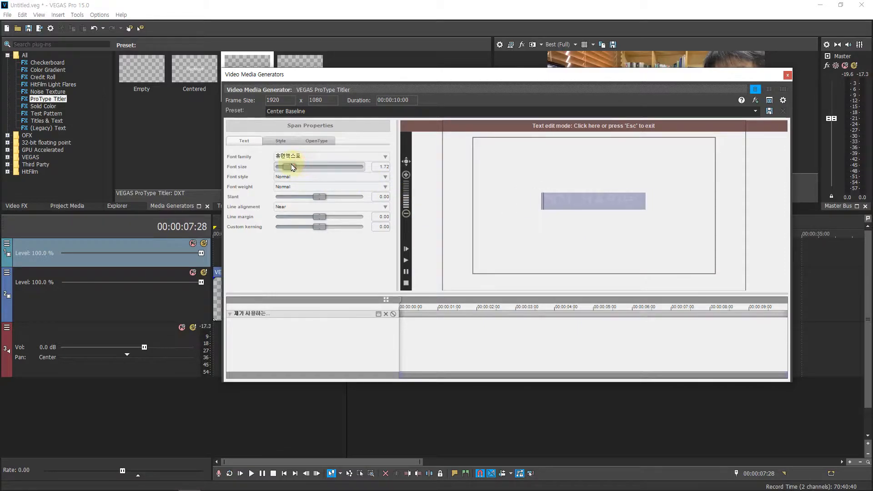
pyautogui.click(601, 228)
pyautogui.press('Escape')
pyautogui.moveTo(625, 199); pyautogui.dragTo(622, 282)
pyautogui.moveTo(629, 80); pyautogui.dragTo(220, 84)
pyautogui.moveTo(209, 284); pyautogui.dragTo(214, 291)
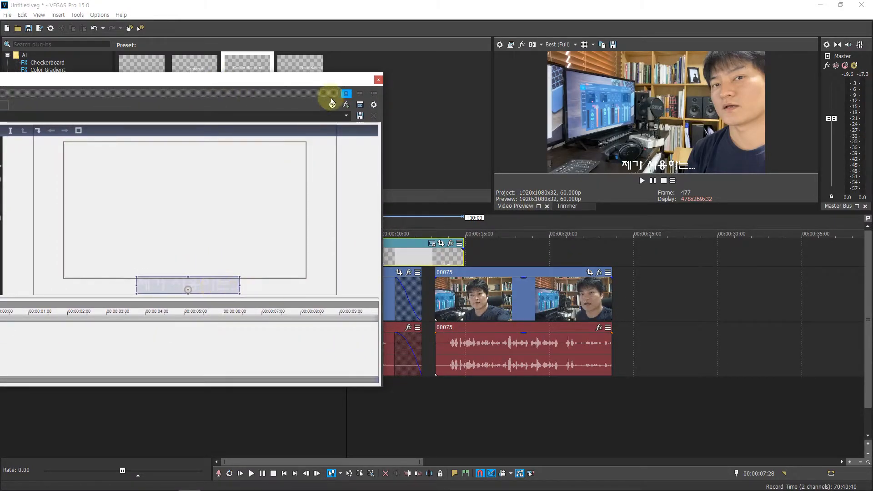
pyautogui.click(379, 80)
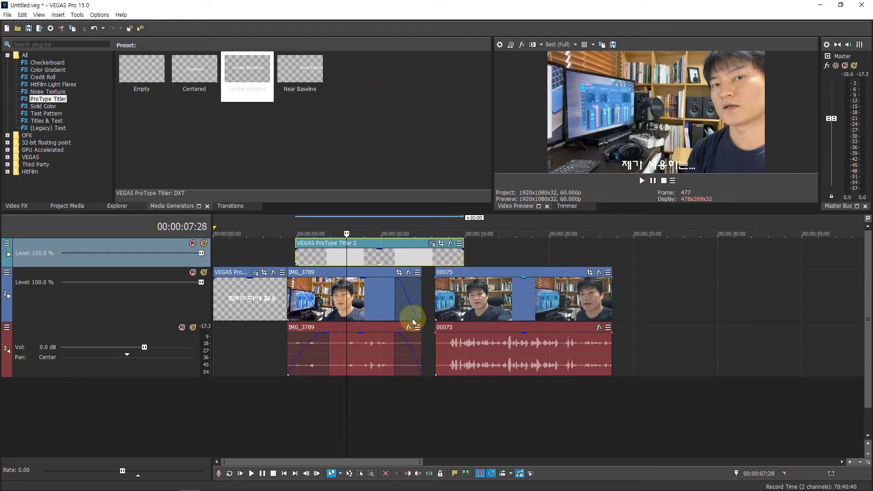
# Play the start of the timeline and trim the caption's end to about 8 seconds
pyautogui.click(246, 364)
pyautogui.press('space')
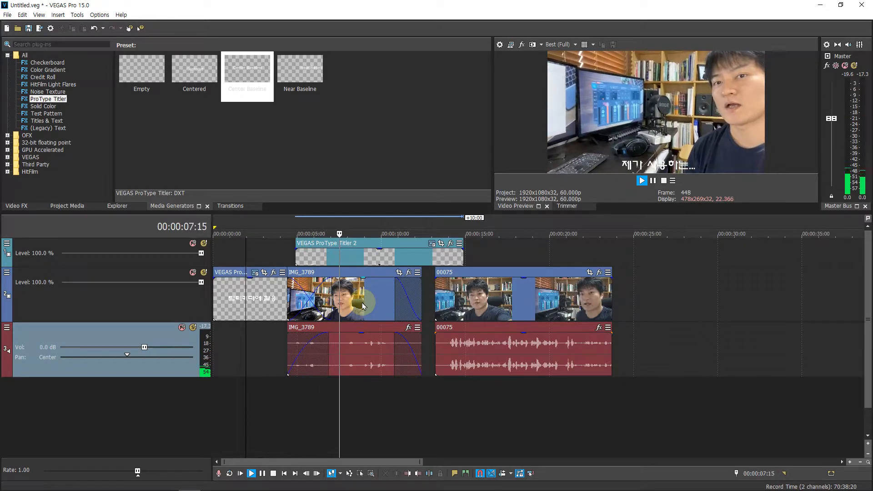
pyautogui.press('space')
pyautogui.moveTo(464, 258); pyautogui.dragTo(352, 258)
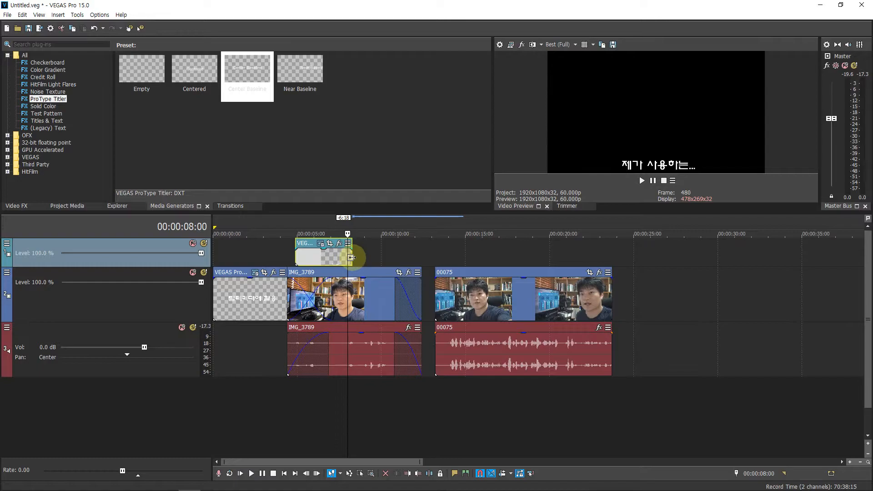
# Try to duplicate the caption by pasting a new copy at about 9 seconds on the title track
pyautogui.click(326, 263)
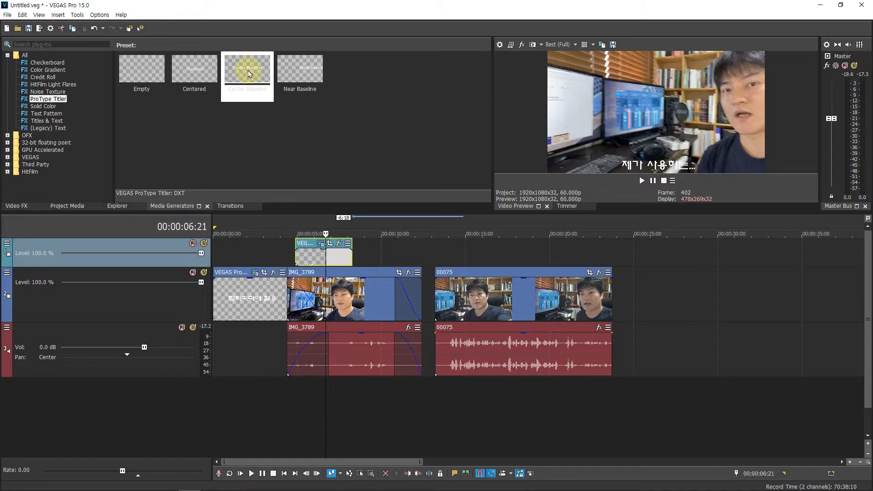
pyautogui.click(331, 254)
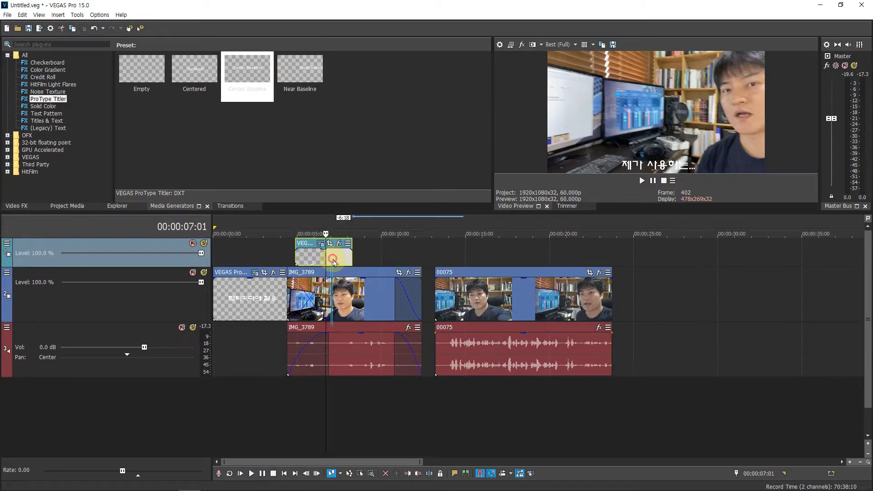
pyautogui.click(366, 254)
pyautogui.hotkey('ctrl', 'v')
pyautogui.click(499, 208)
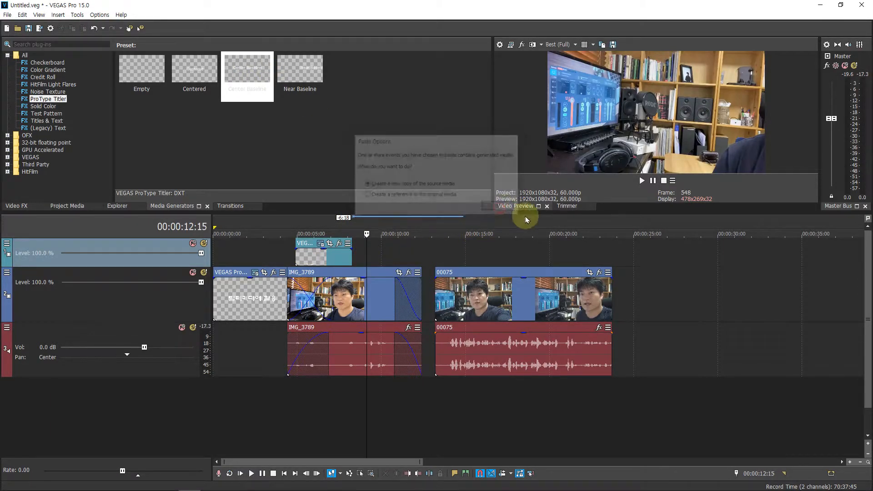
pyautogui.moveTo(399, 250); pyautogui.dragTo(330, 261)
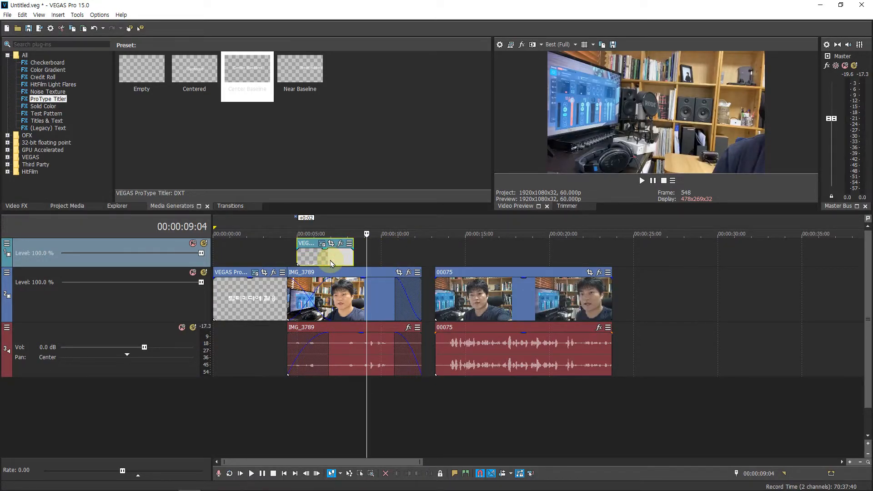
pyautogui.moveTo(315, 258); pyautogui.dragTo(403, 258)
pyautogui.click(331, 253)
pyautogui.click(372, 255)
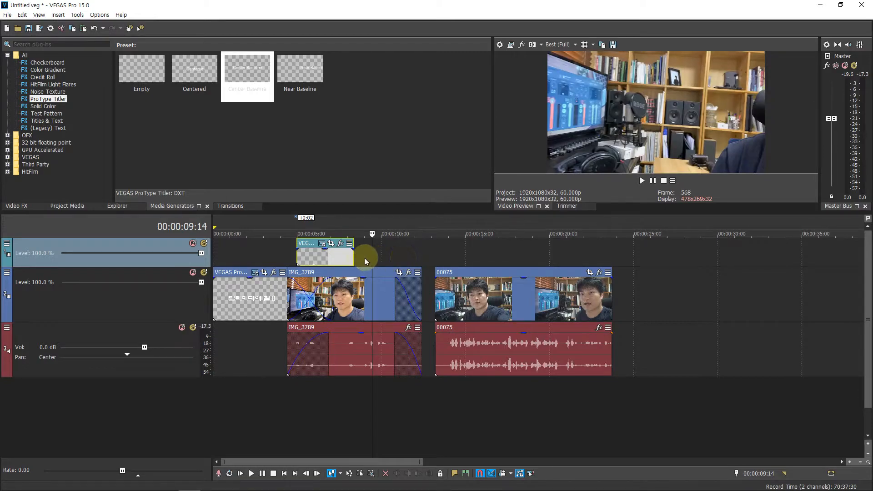
pyautogui.click(333, 259)
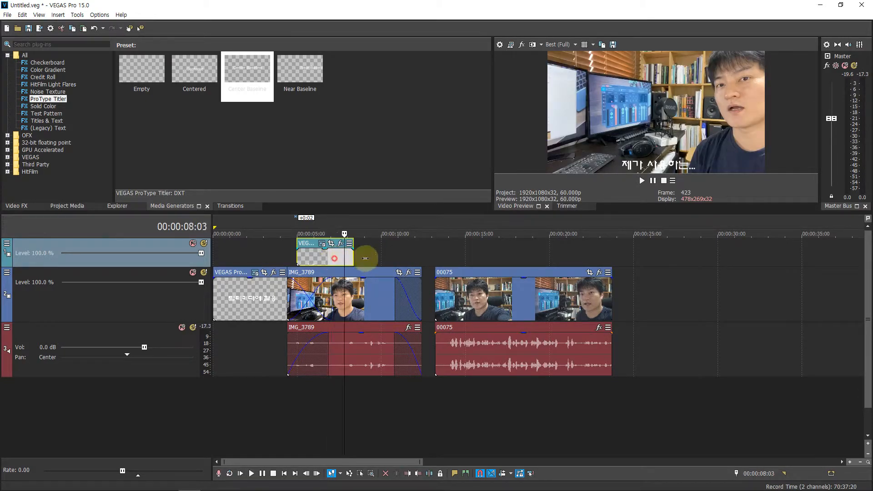
pyautogui.click(382, 264)
pyautogui.moveTo(505, 305); pyautogui.dragTo(577, 316)
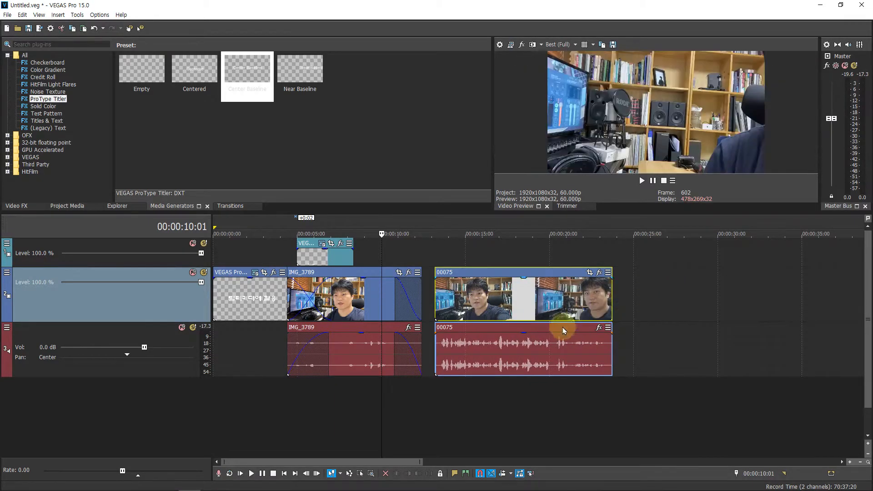
pyautogui.click(447, 391)
pyautogui.press('space')
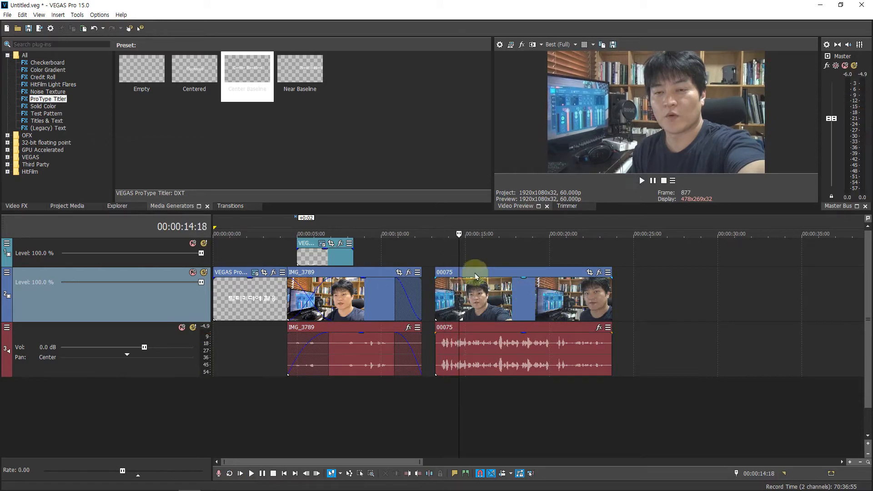
pyautogui.click(337, 263)
pyautogui.click(337, 259)
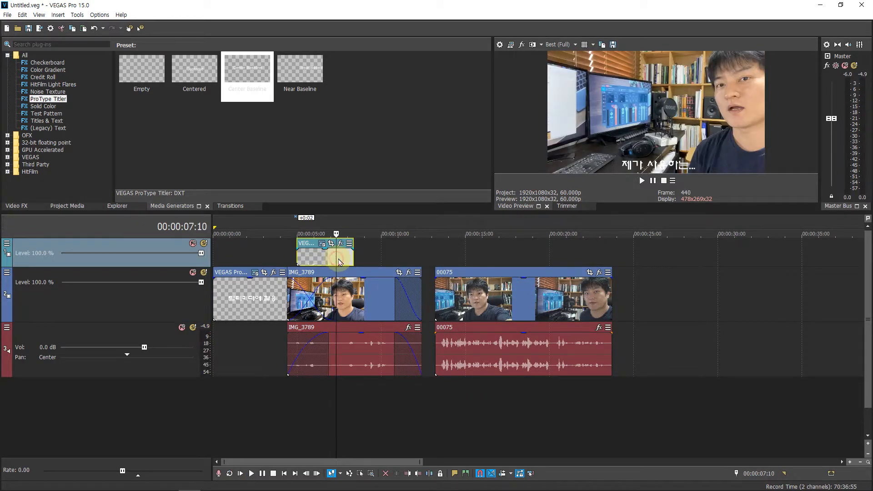
pyautogui.click(343, 258)
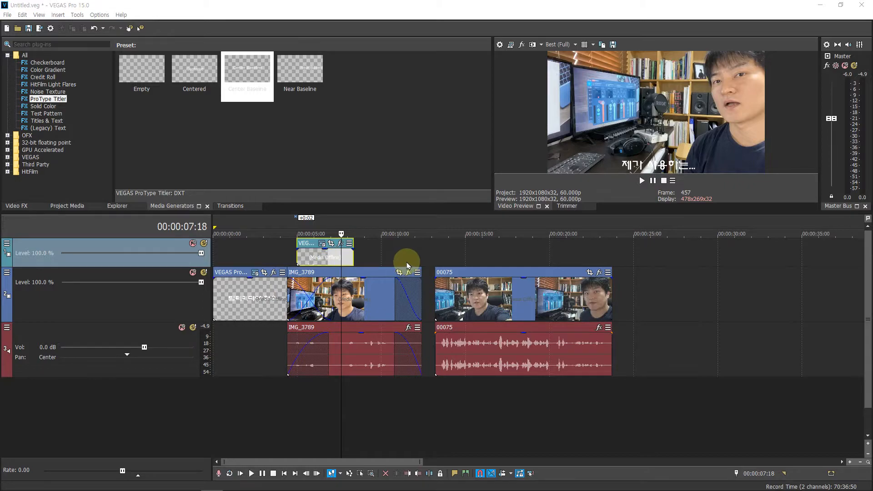
# Copy the caption and paste it at 00:00:09:14 on the same track as a new copy of the source media
pyautogui.click(330, 262)
pyautogui.press('space')
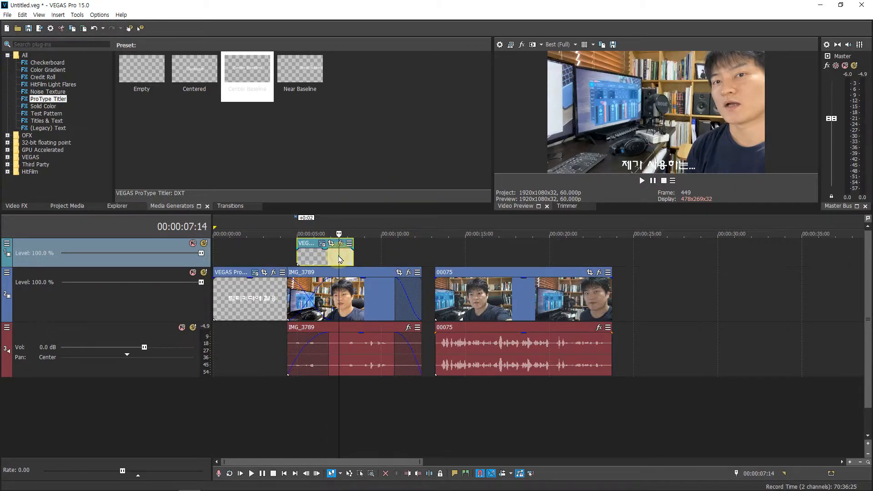
pyautogui.click(373, 251)
pyautogui.hotkey('ctrl', 'v')
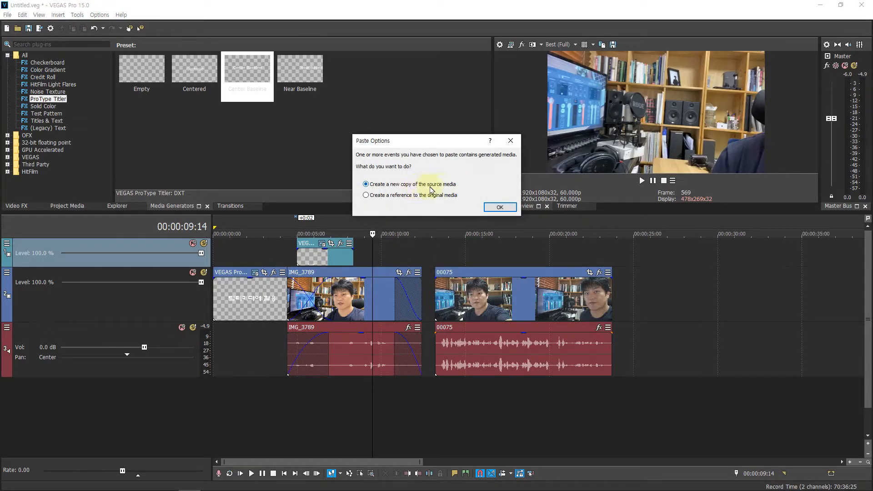
pyautogui.click(500, 207)
# Replace the pasted caption's text with "마이크와 헤드폰 입니다"
pyautogui.click(400, 251)
pyautogui.click(399, 245)
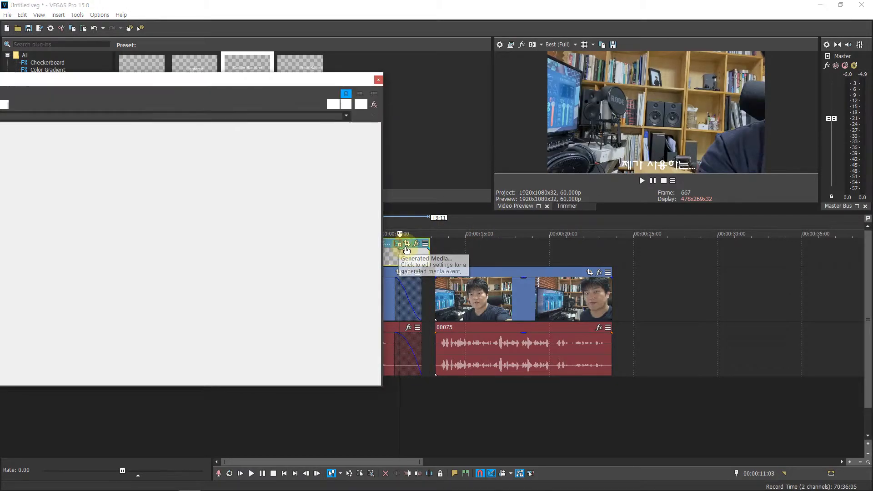
pyautogui.doubleClick(171, 284)
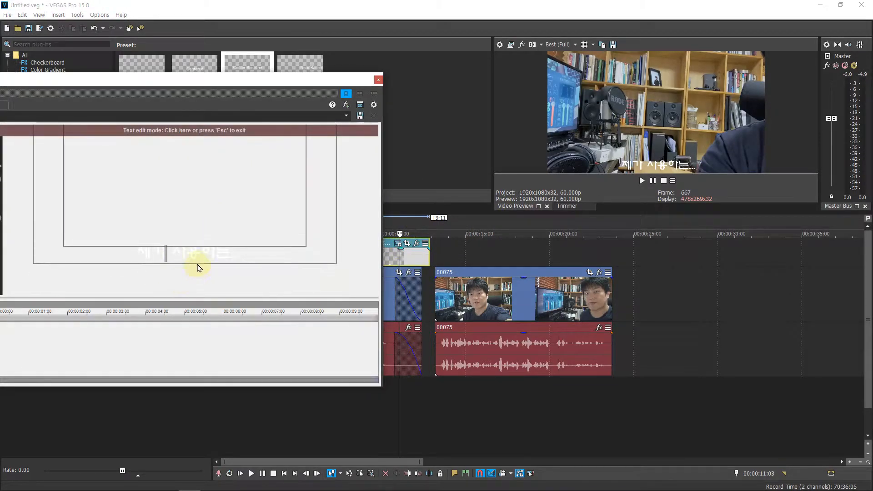
pyautogui.moveTo(178, 257); pyautogui.dragTo(234, 258)
pyautogui.press('Delete')
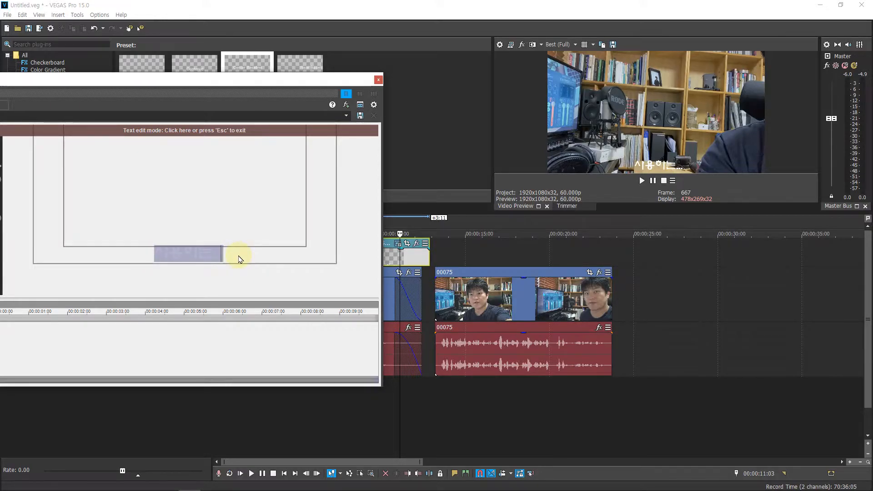
pyautogui.press('Delete')
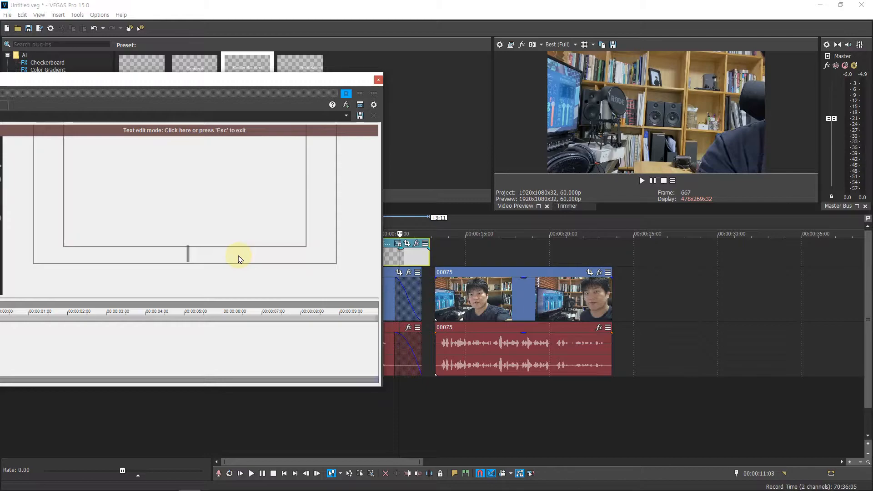
pyautogui.write('마이크와 헤드폰 입니다')
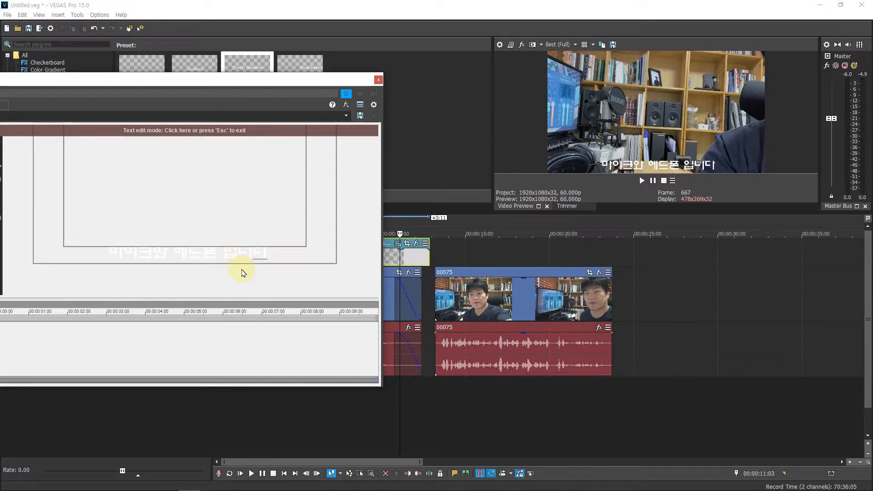
pyautogui.press('Escape')
pyautogui.click(429, 412)
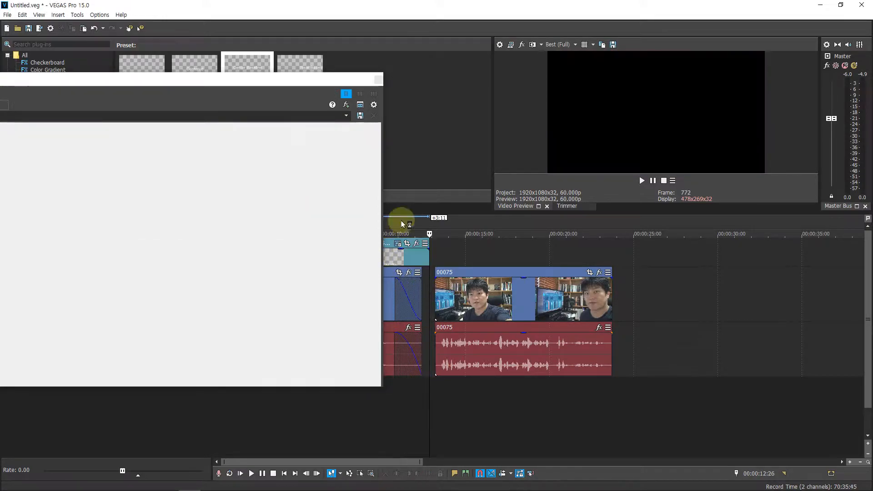
pyautogui.click(377, 82)
# Check the first caption's title settings and compare the text of both captions in the preview
pyautogui.click(328, 262)
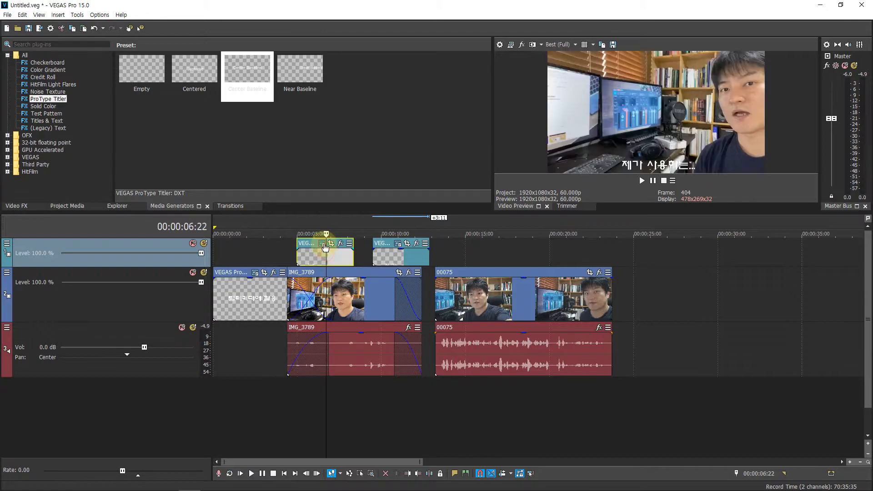
pyautogui.click(322, 243)
pyautogui.click(378, 81)
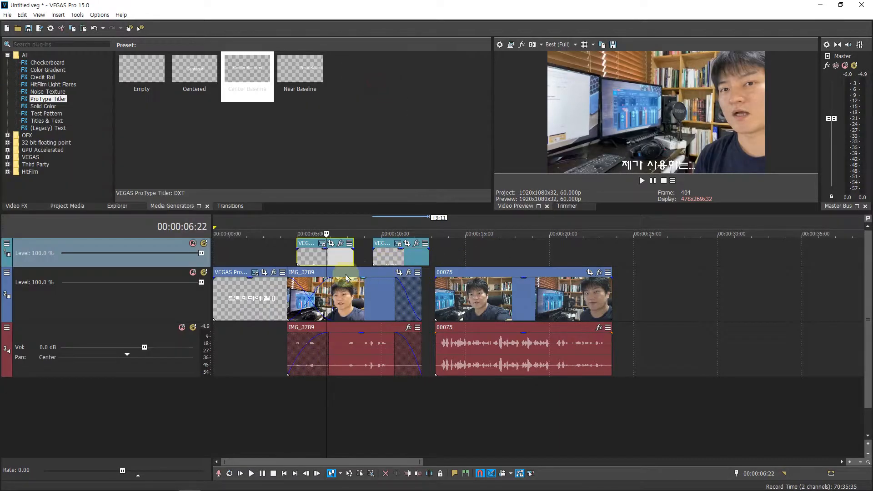
pyautogui.click(314, 257)
pyautogui.click(387, 263)
pyautogui.click(621, 186)
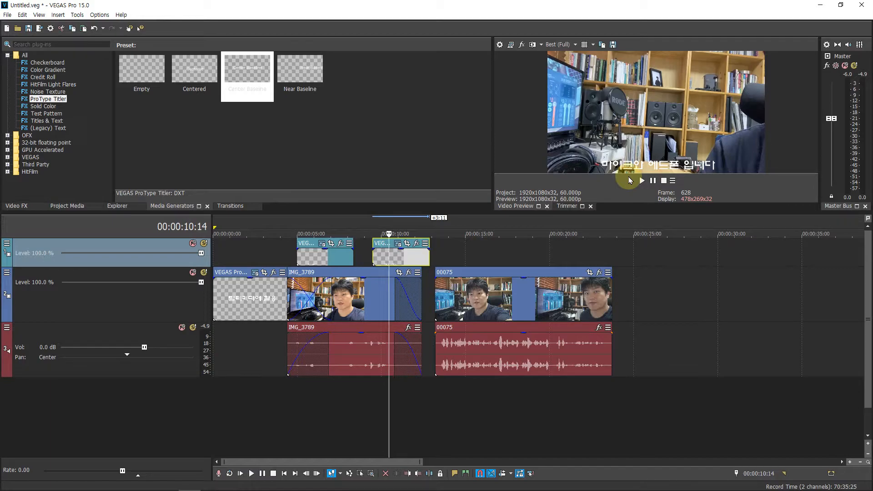
# Delete the second caption and extend the first one to the end of the IMG_3789 clip
pyautogui.click(398, 256)
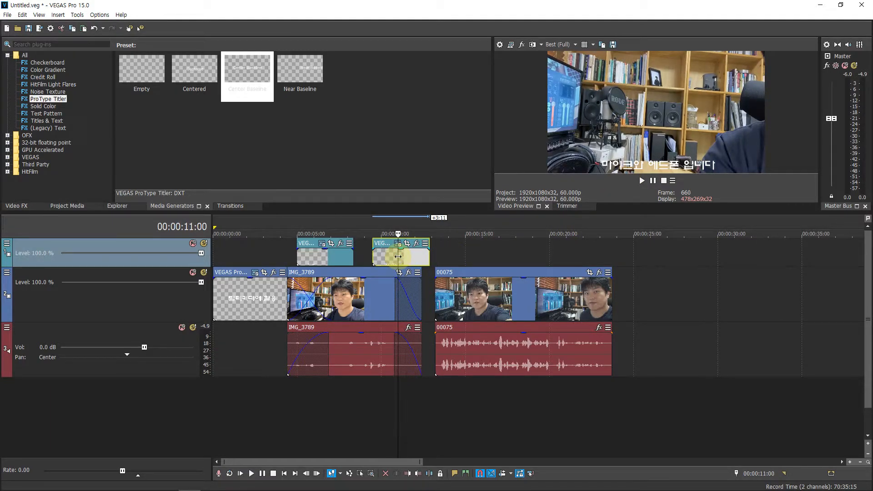
pyautogui.press('Delete')
pyautogui.moveTo(353, 259); pyautogui.dragTo(423, 257)
# Split the extended caption at 00:00:08:16
pyautogui.click(357, 258)
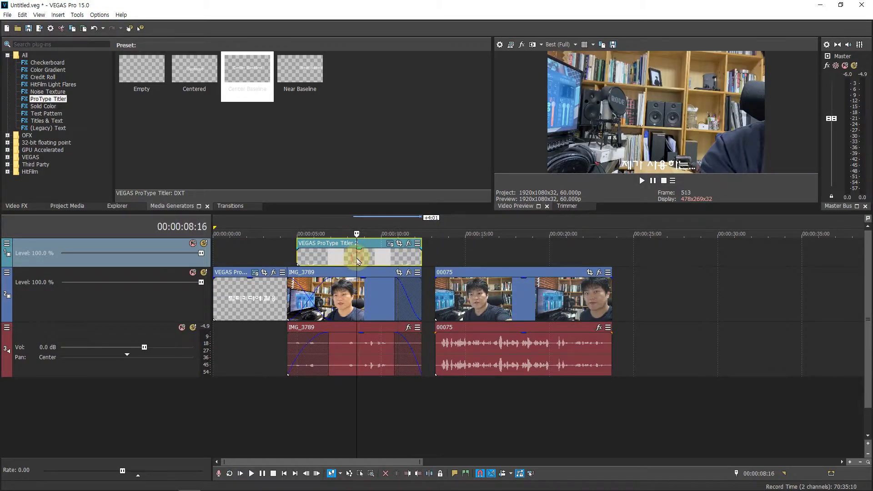
pyautogui.press('s')
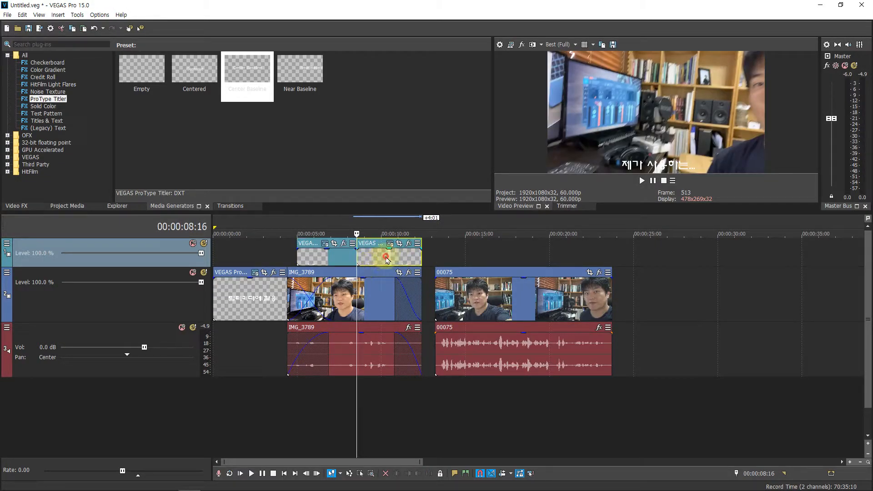
pyautogui.click(386, 257)
pyautogui.click(341, 256)
# Remove "사용하는..." from the text of the split caption's second part, leaving "제가", and check the first part in the preview
pyautogui.click(388, 255)
pyautogui.click(390, 243)
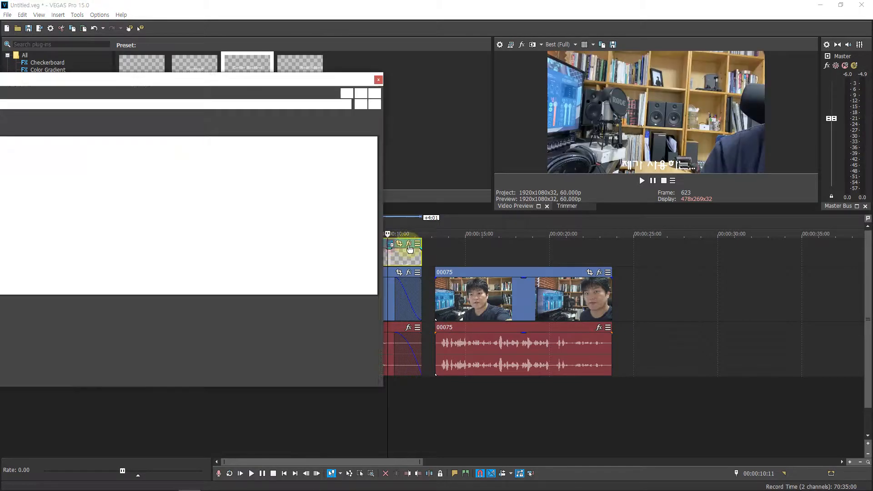
pyautogui.doubleClick(218, 292)
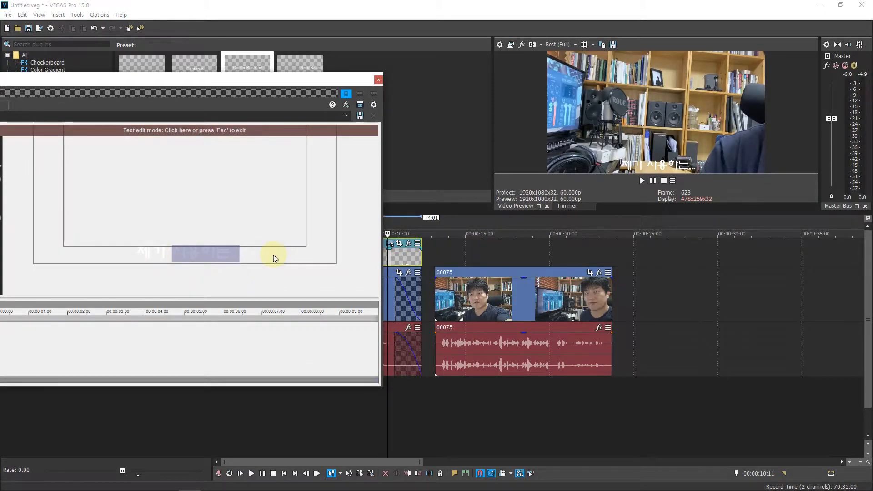
pyautogui.press('BackSpace')
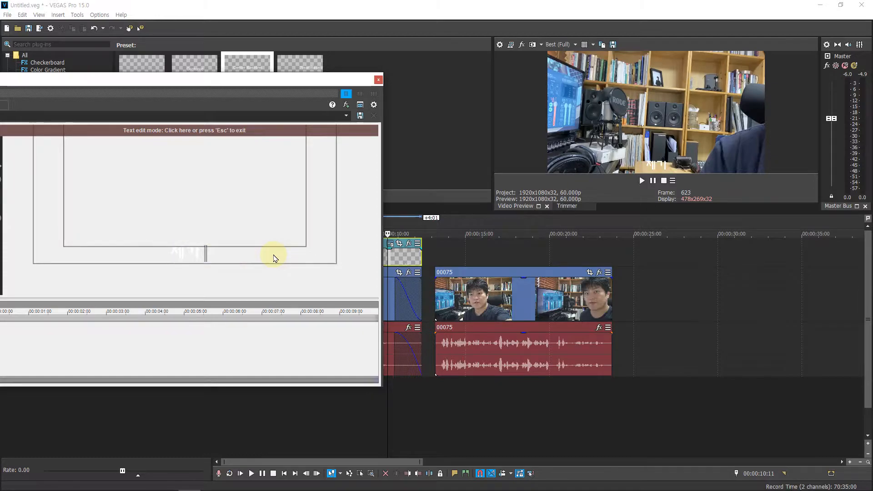
pyautogui.click(356, 276)
pyautogui.click(683, 346)
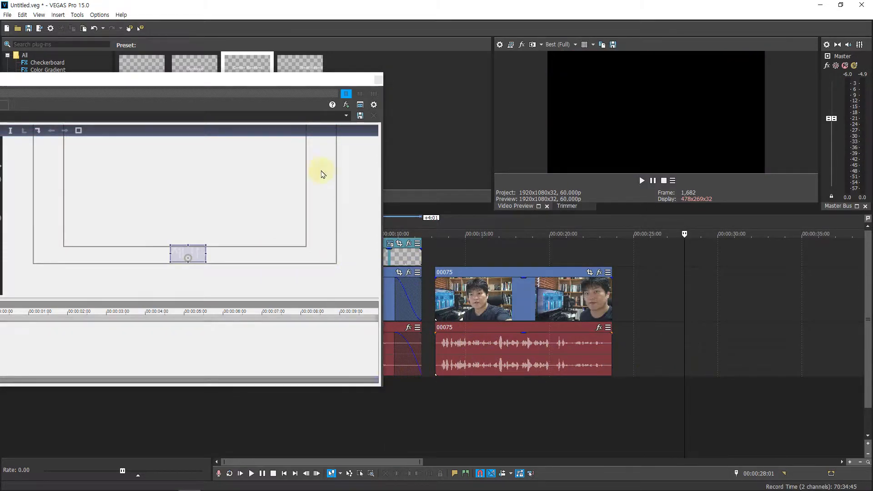
pyautogui.click(378, 80)
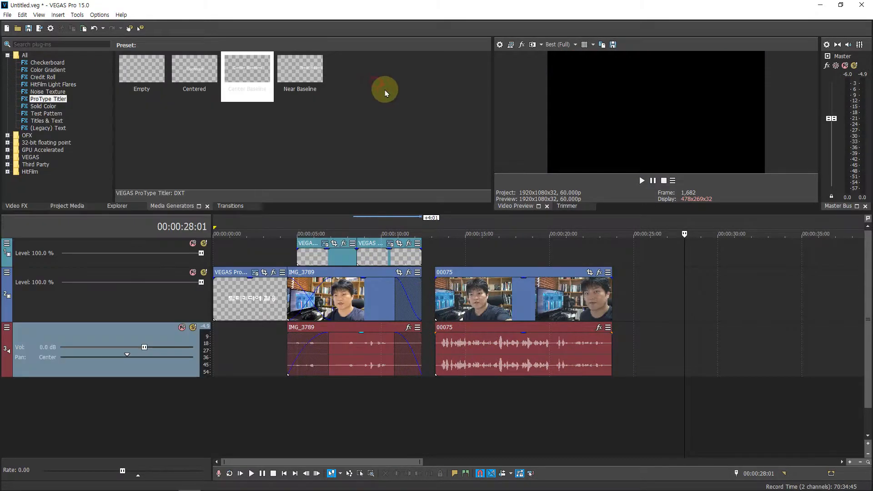
pyautogui.click(383, 225)
pyautogui.click(330, 224)
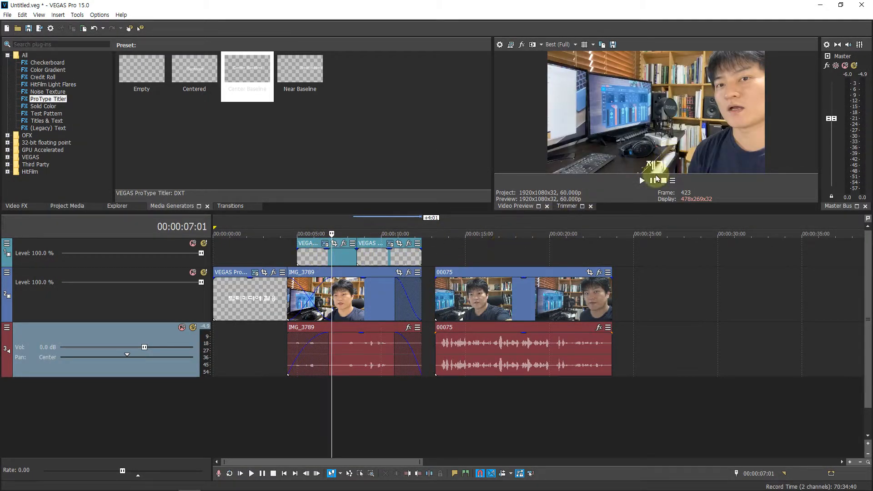
# Move the second split caption so that it spans the end of IMG_3789 and the start of clip 00075
pyautogui.moveTo(377, 255); pyautogui.dragTo(424, 257)
pyautogui.click(421, 257)
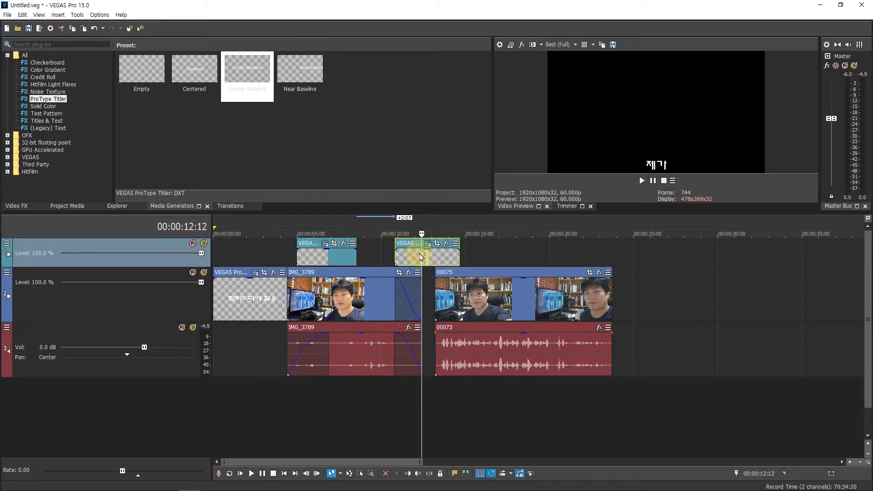
pyautogui.click(339, 253)
pyautogui.rightClick(339, 253)
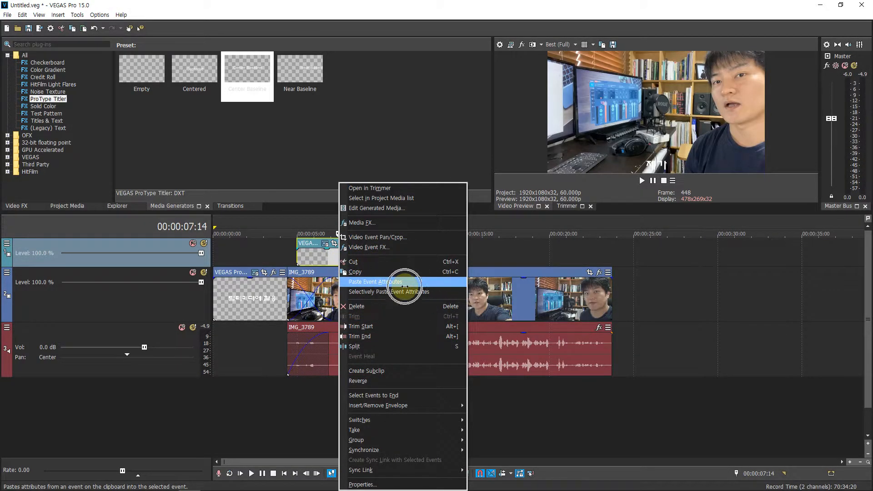
pyautogui.click(507, 253)
pyautogui.click(346, 264)
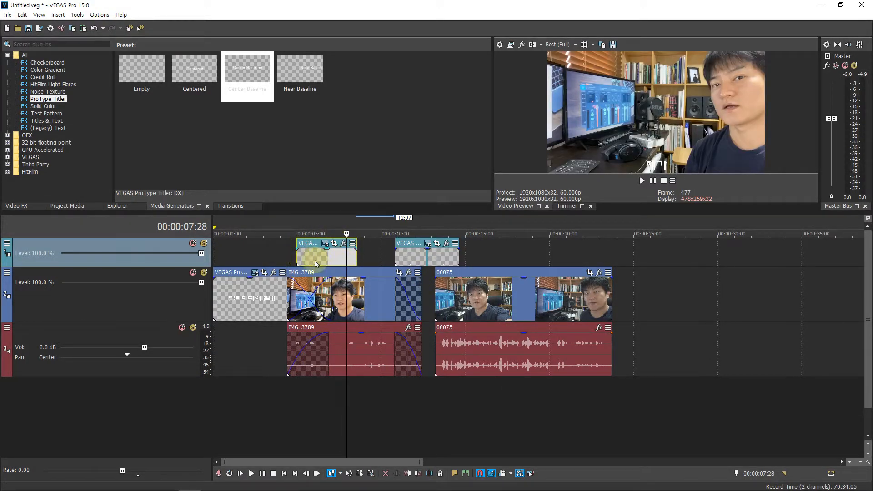
pyautogui.click(412, 259)
pyautogui.click(565, 253)
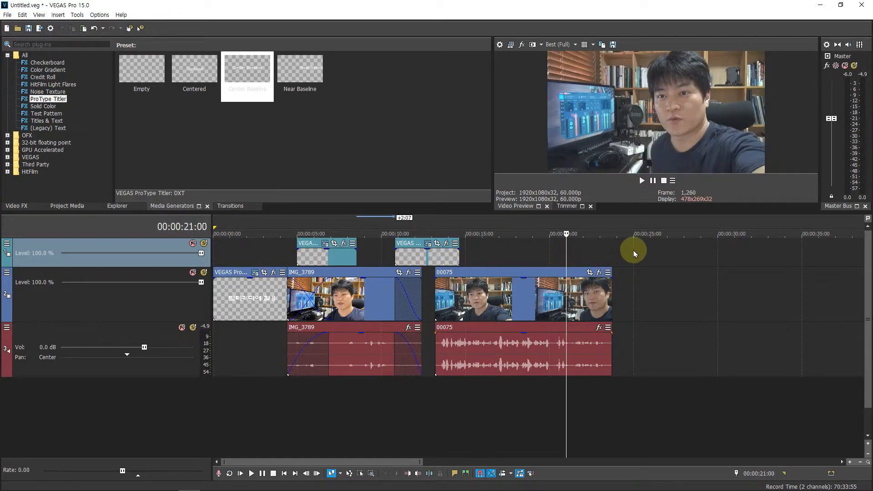
pyautogui.click(633, 251)
pyautogui.click(694, 249)
pyautogui.rightClick(332, 254)
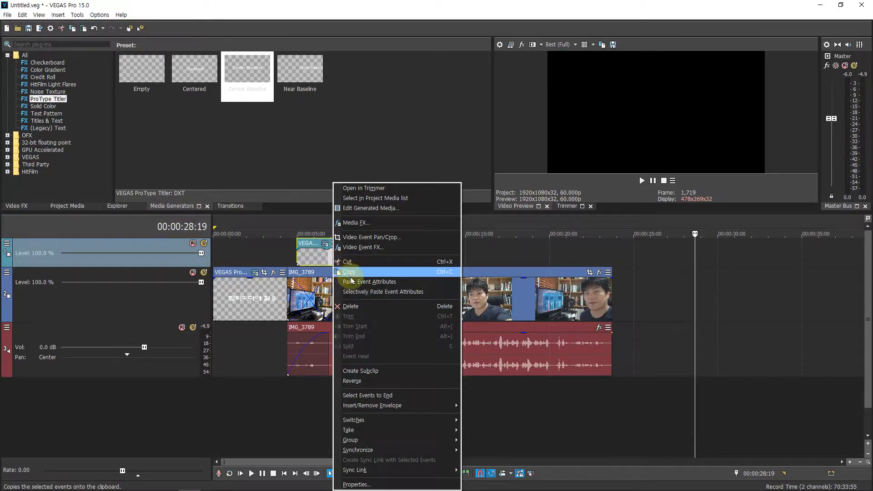
# Move the first caption's text to the centre of the frame, at offset X -0.05 and Y -0.05, and check the second caption in the preview
pyautogui.click(323, 250)
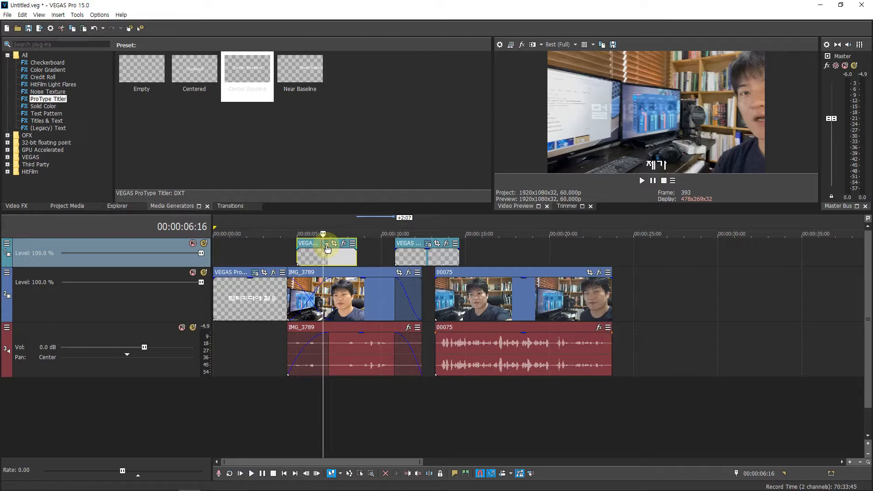
pyautogui.click(326, 244)
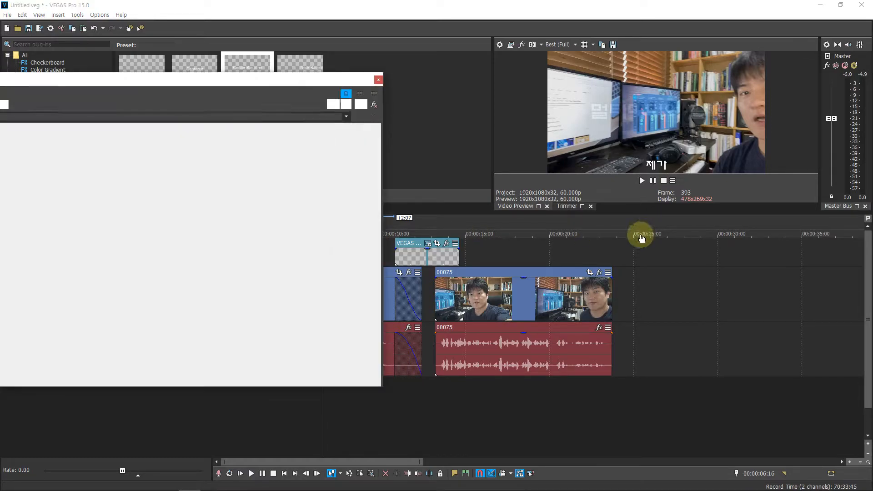
pyautogui.moveTo(244, 253); pyautogui.dragTo(246, 179)
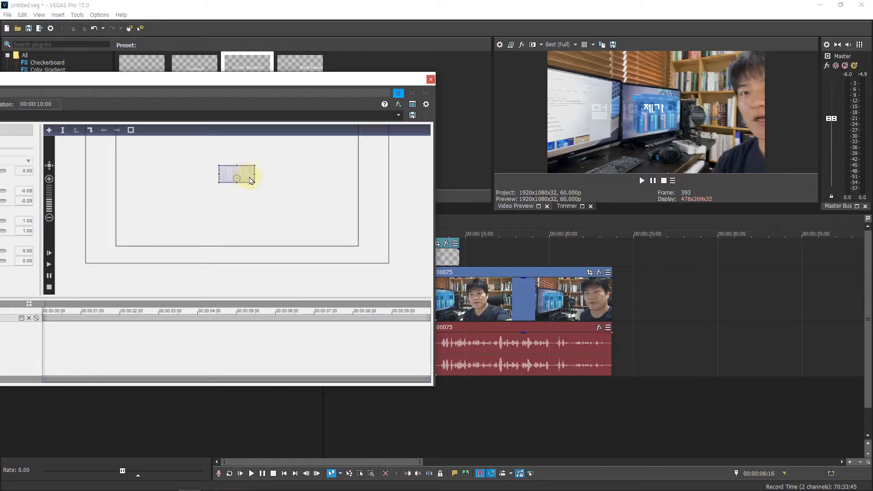
pyautogui.click(513, 248)
pyautogui.click(449, 259)
pyautogui.click(430, 79)
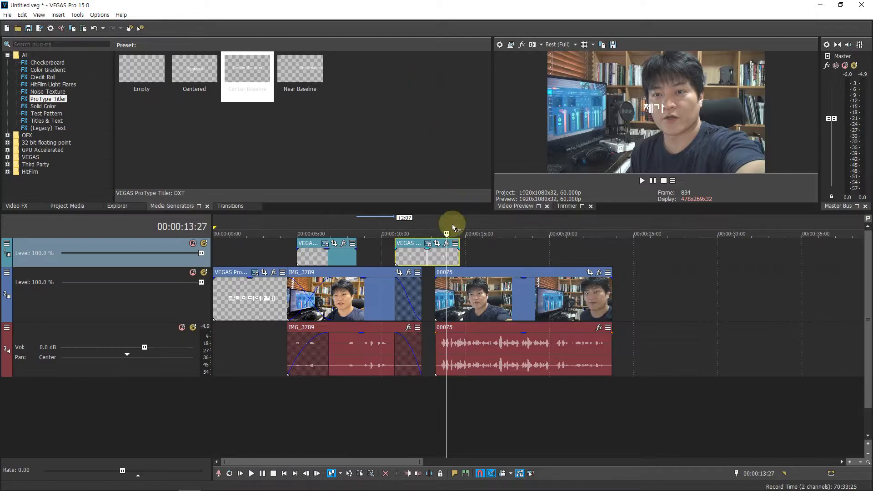
# Replace the second caption with a copy of the first near the 10-second mark, pasted as a new copy of the source media
pyautogui.click(435, 257)
pyautogui.press('Delete')
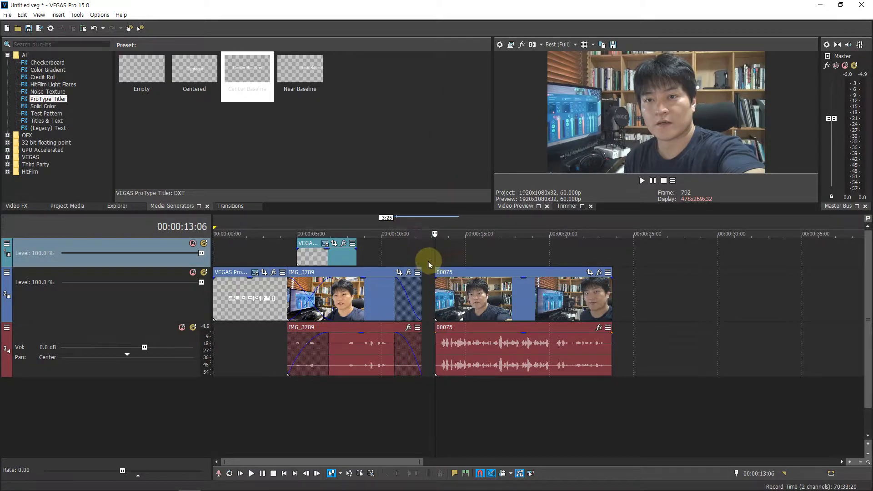
pyautogui.click(340, 258)
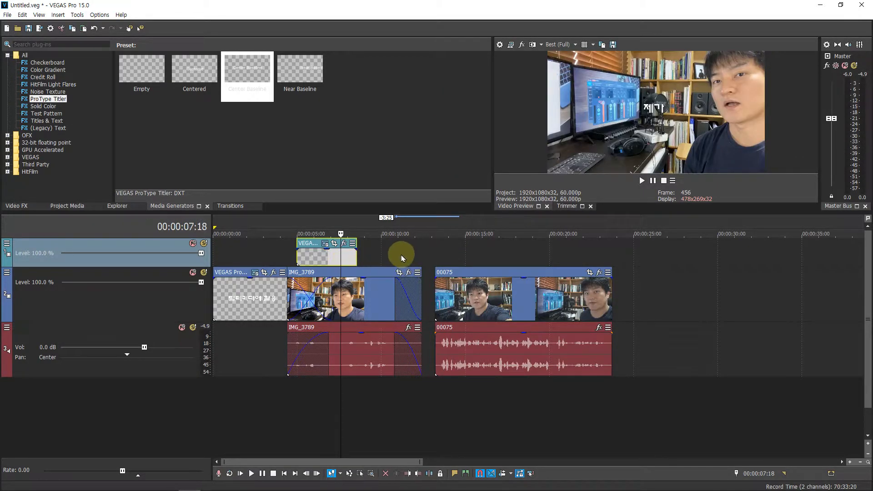
pyautogui.click(383, 253)
pyautogui.hotkey('ctrl', 'v')
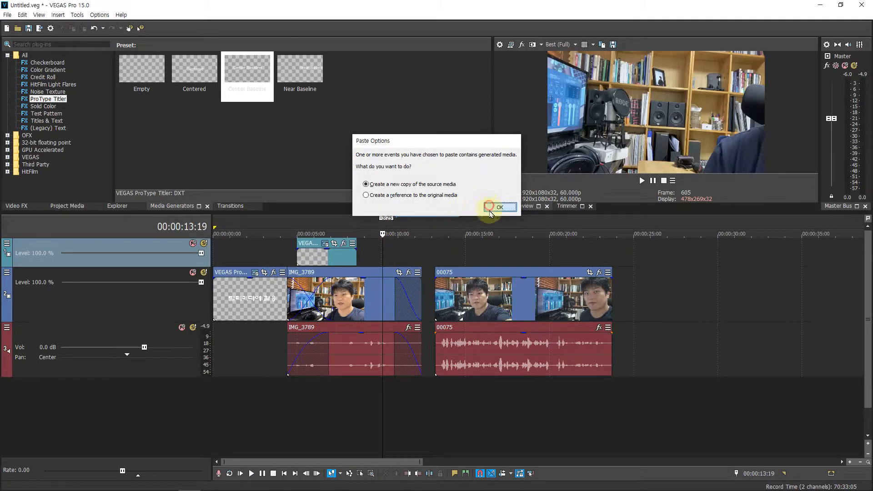
pyautogui.click(498, 207)
# Move the pasted caption's text to the lower-right area of the frame, at offset X 11.63 and Y -7.15
pyautogui.click(410, 244)
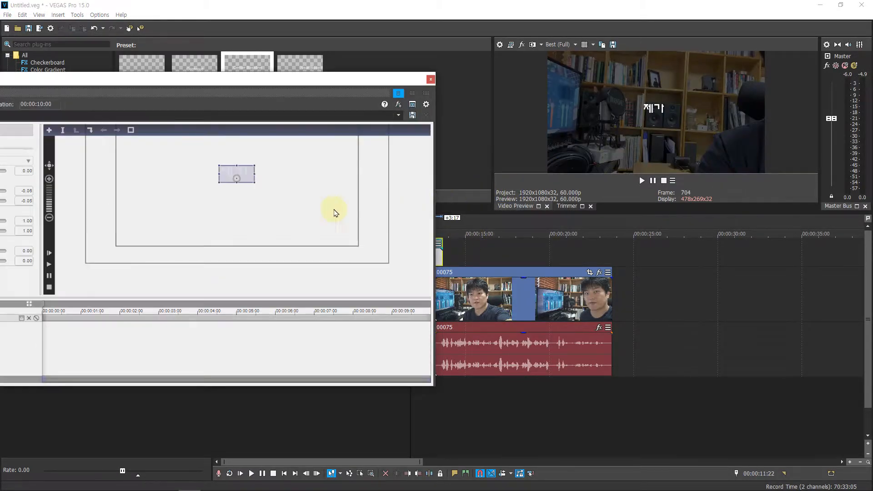
pyautogui.moveTo(250, 179); pyautogui.dragTo(350, 242)
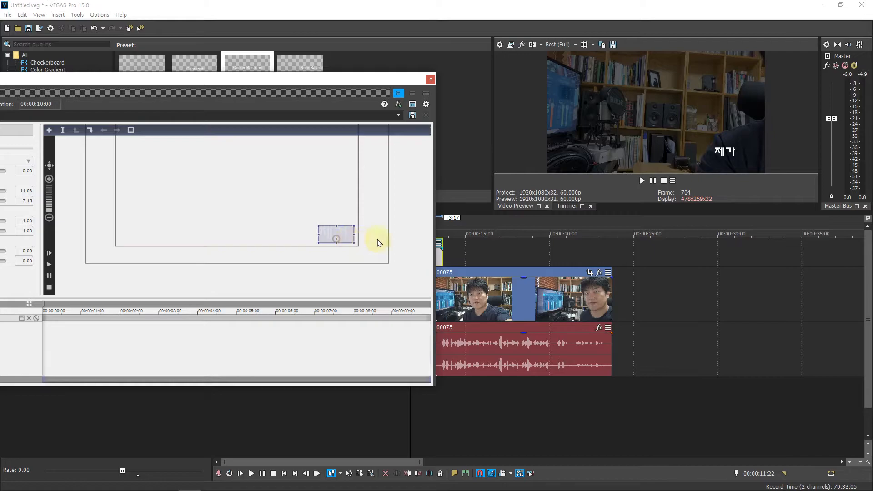
pyautogui.click(430, 81)
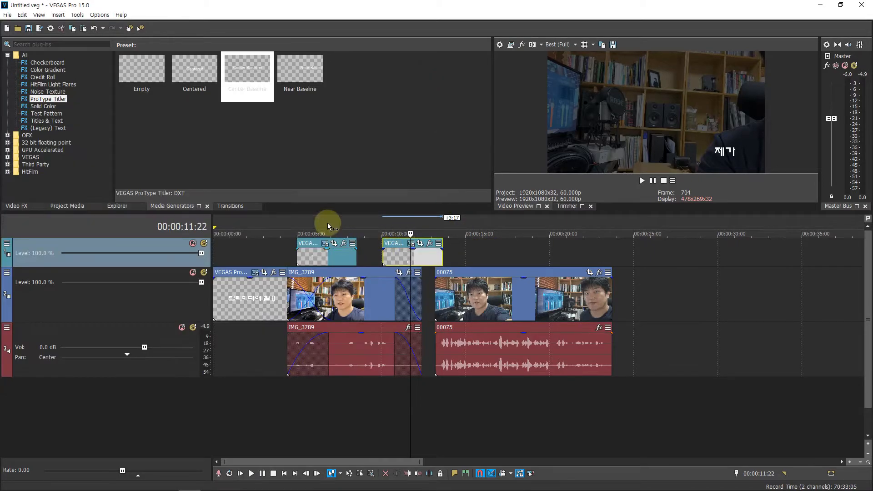
# Compare the text positions of the first caption and the pasted copy in the preview
pyautogui.click(327, 225)
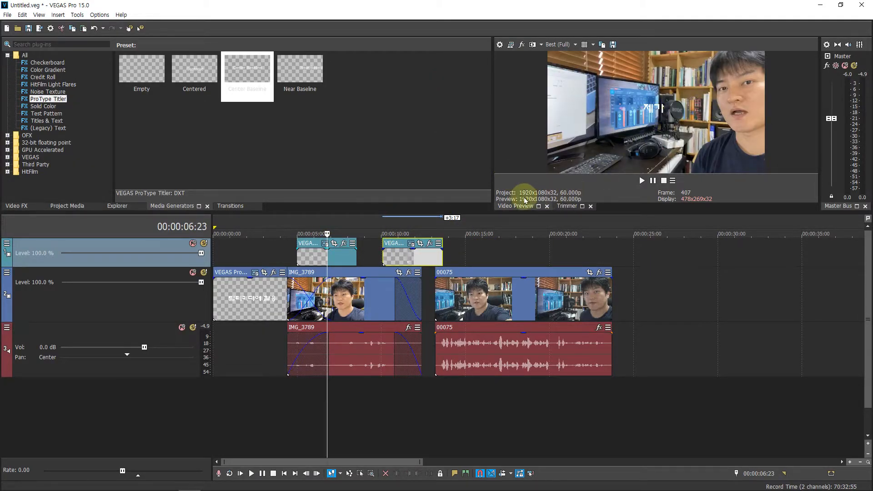
pyautogui.click(411, 224)
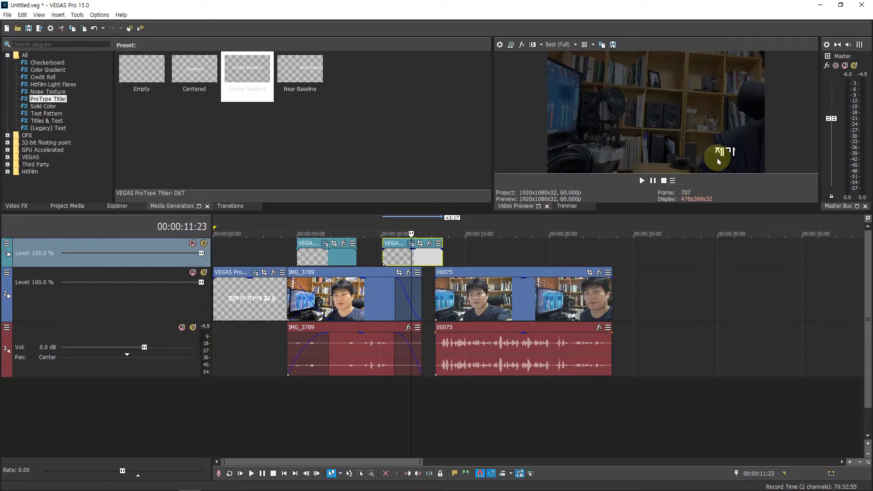
pyautogui.click(413, 246)
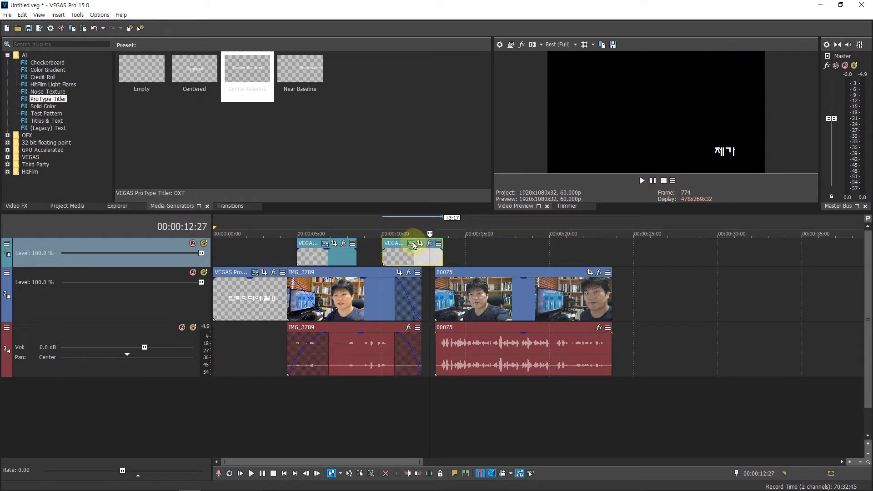
# Copy the first caption, paste its event attributes onto the second caption, and check the second caption in the preview
pyautogui.click(340, 253)
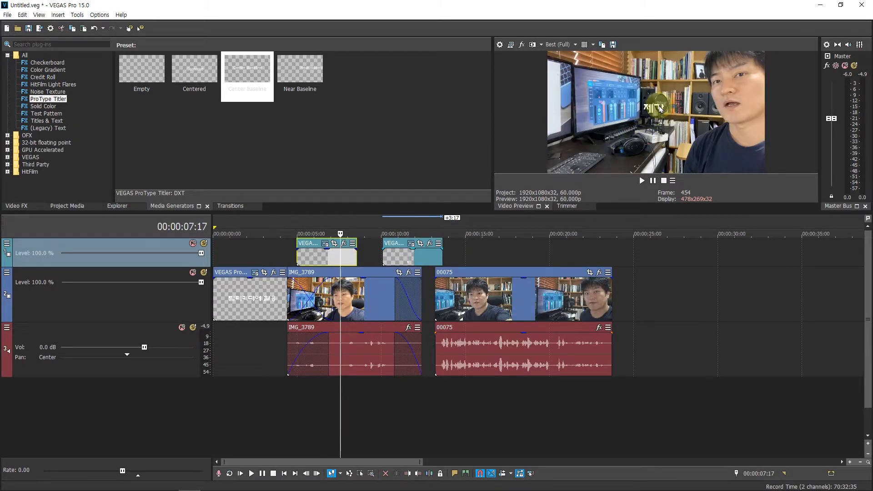
pyautogui.rightClick(346, 254)
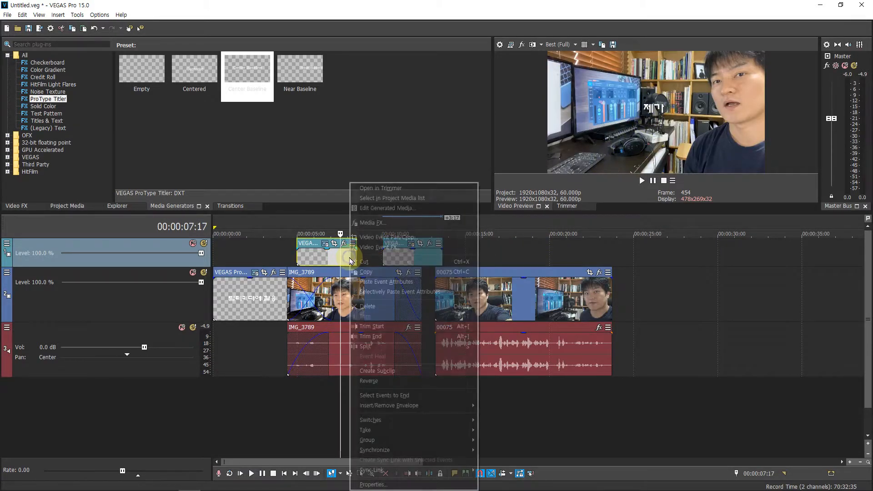
pyautogui.click(379, 271)
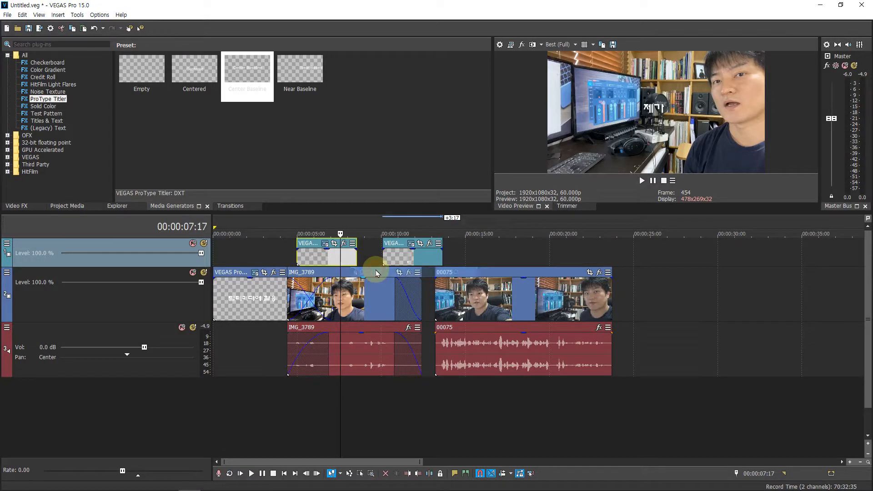
pyautogui.click(401, 259)
pyautogui.rightClick(402, 261)
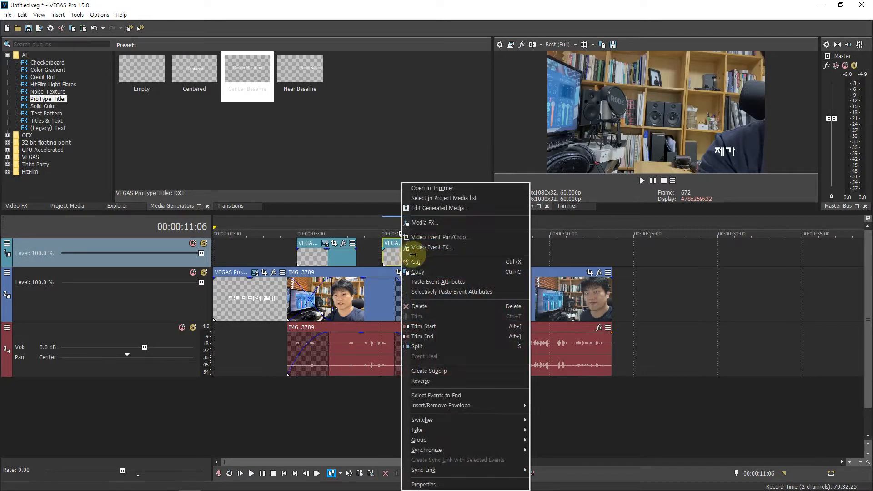
pyautogui.click(437, 282)
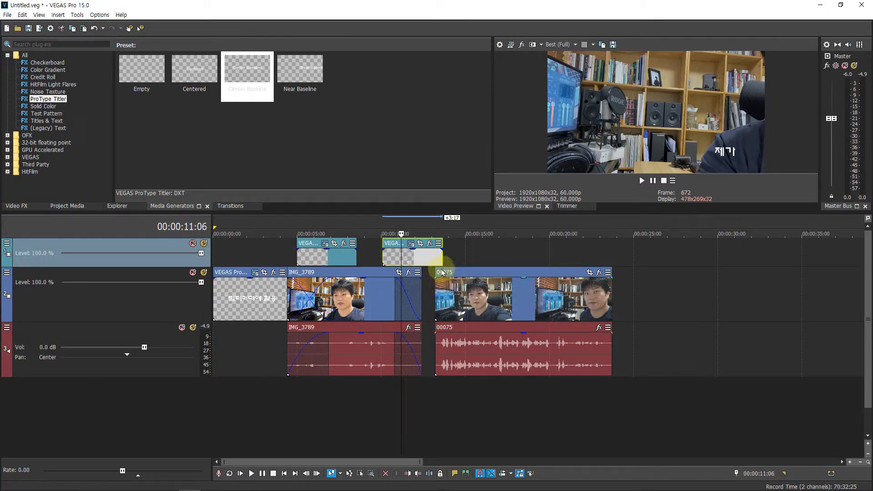
pyautogui.click(479, 263)
pyautogui.click(418, 228)
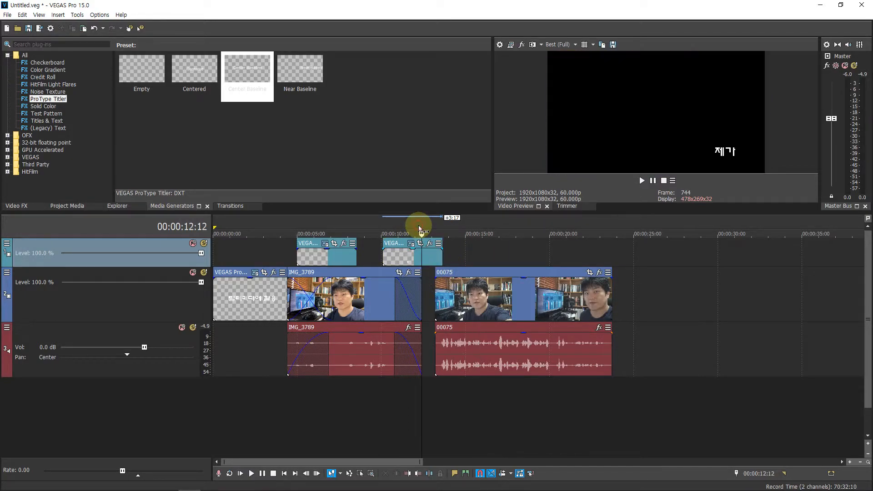
pyautogui.click(409, 255)
# Try pasting the first caption's event attributes onto the second caption again, and undo the attempt
pyautogui.click(335, 256)
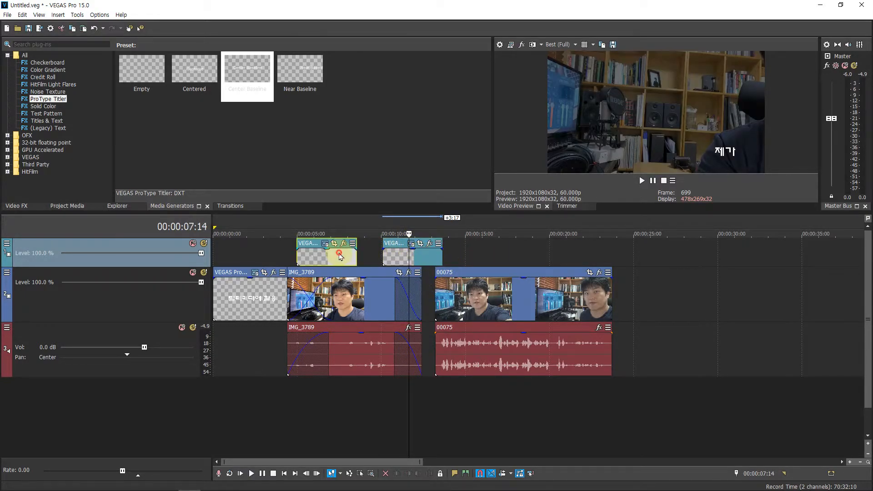
pyautogui.rightClick(339, 256)
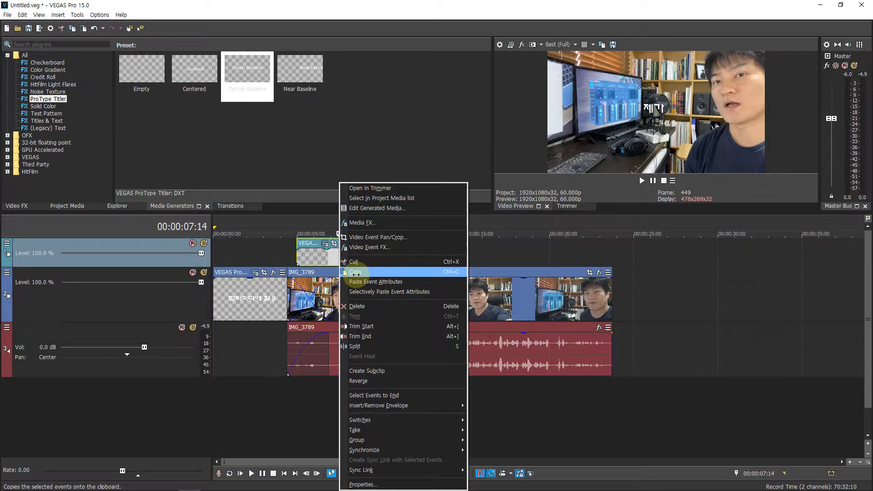
pyautogui.click(356, 273)
pyautogui.click(405, 260)
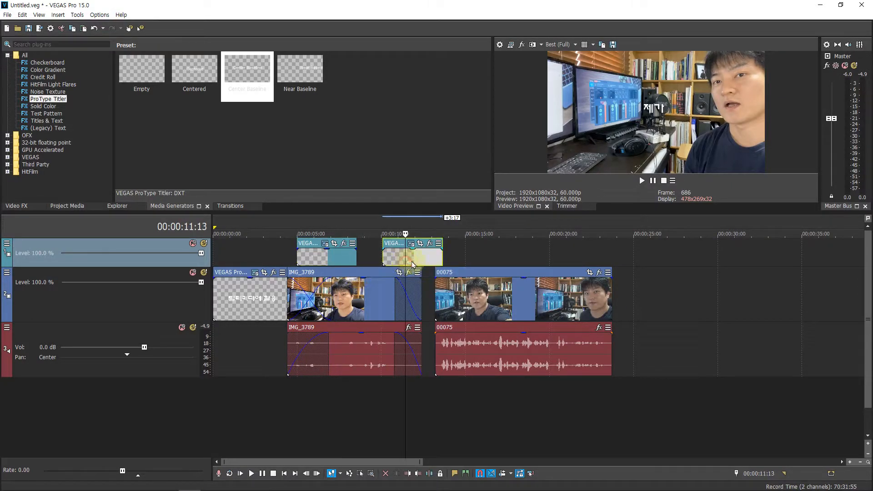
pyautogui.rightClick(432, 257)
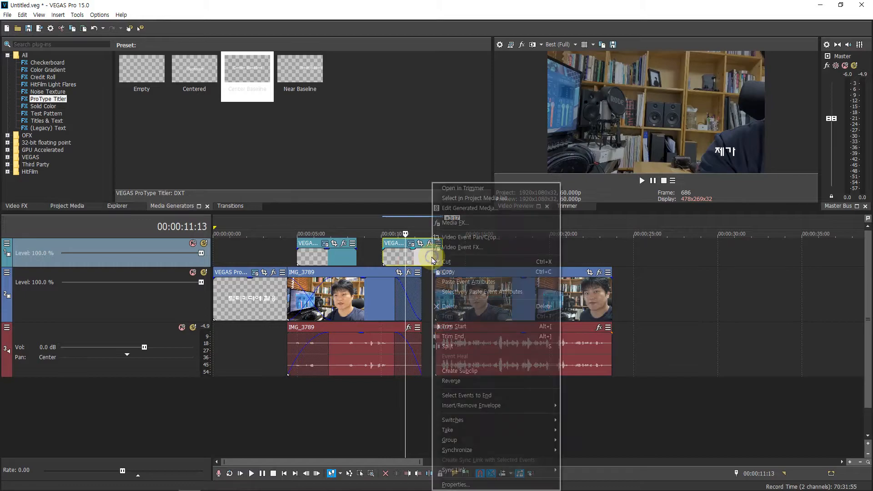
pyautogui.click(450, 284)
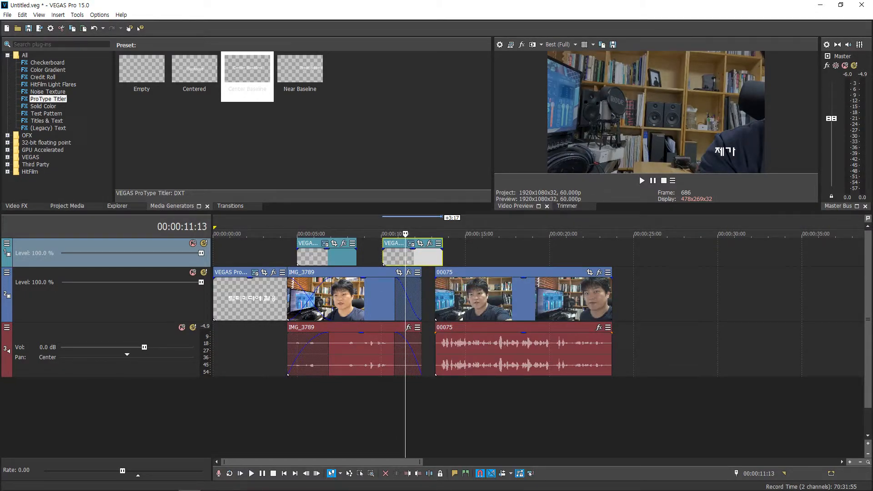
pyautogui.hotkey('ctrl', 'z')
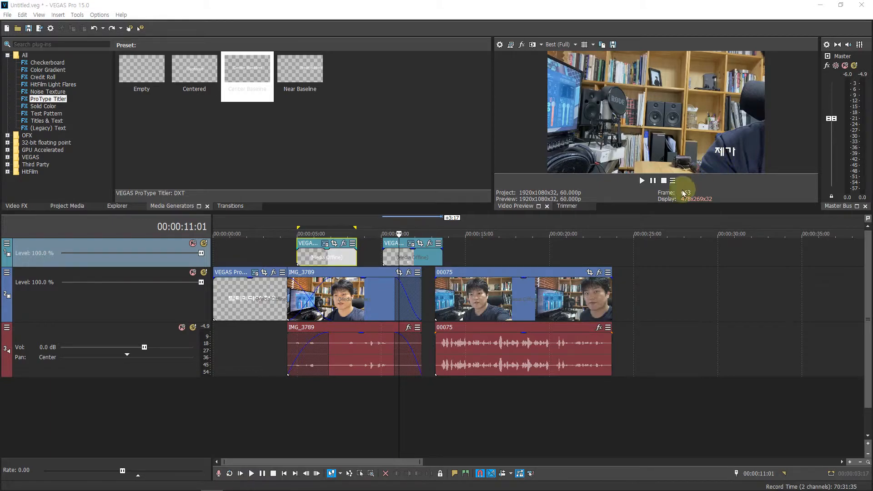
# Inspect the first caption's ProType Titler text settings and compare them with its Event Pan/Crop settings
pyautogui.click(433, 259)
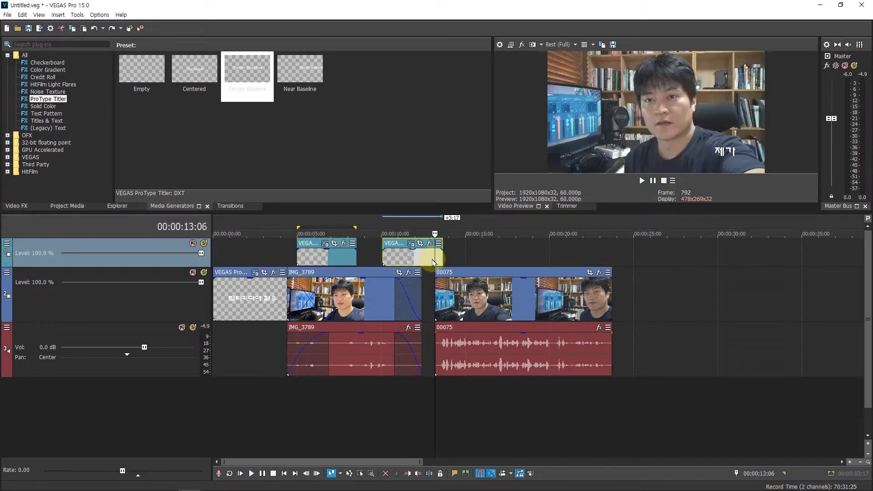
pyautogui.click(327, 248)
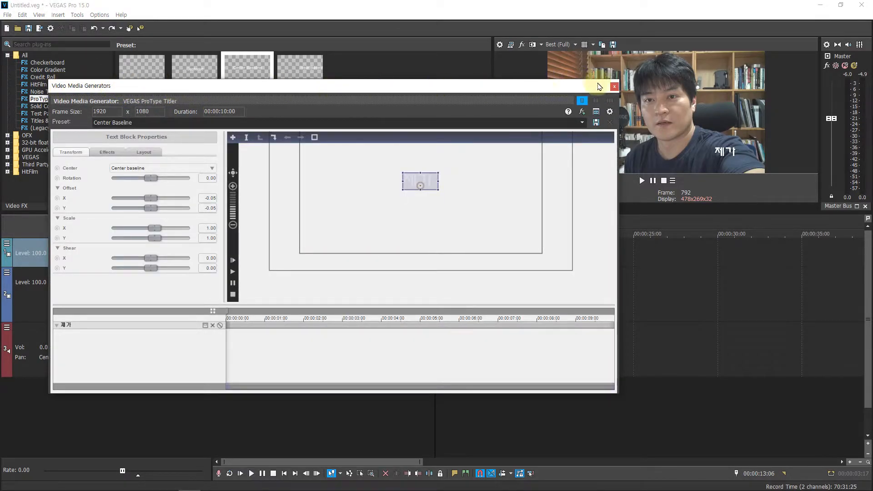
pyautogui.click(613, 86)
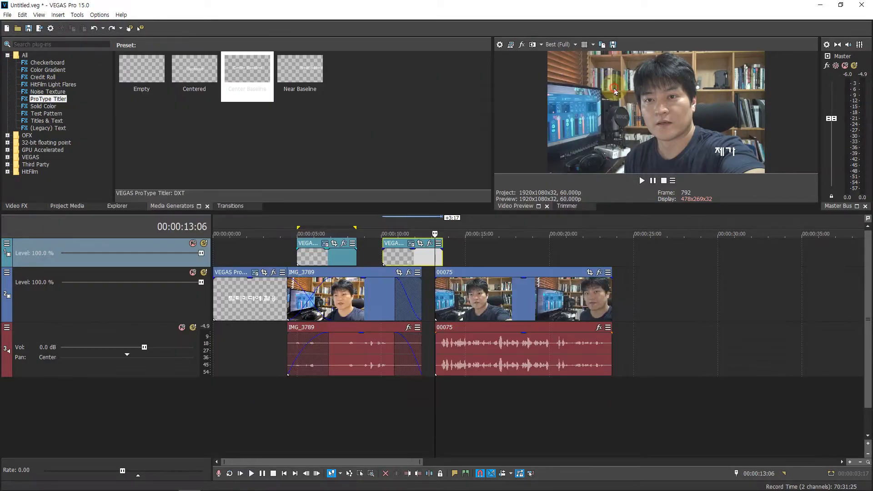
pyautogui.click(335, 245)
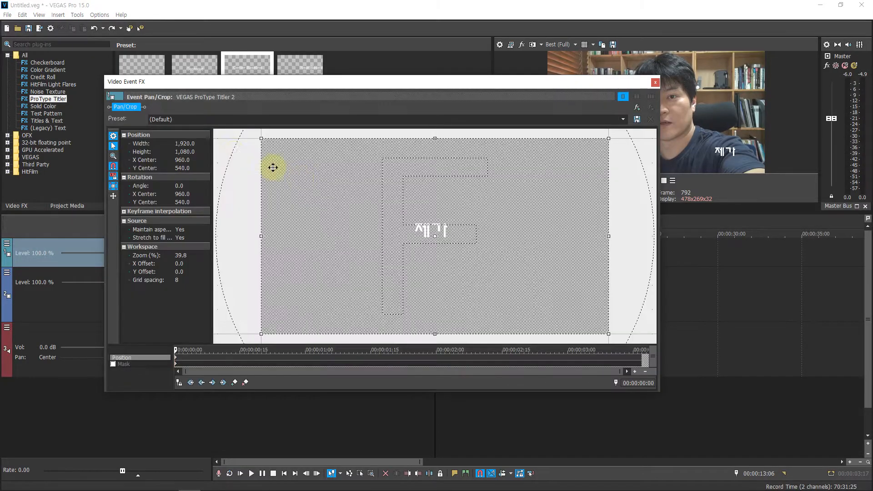
pyautogui.click(655, 83)
pyautogui.click(325, 244)
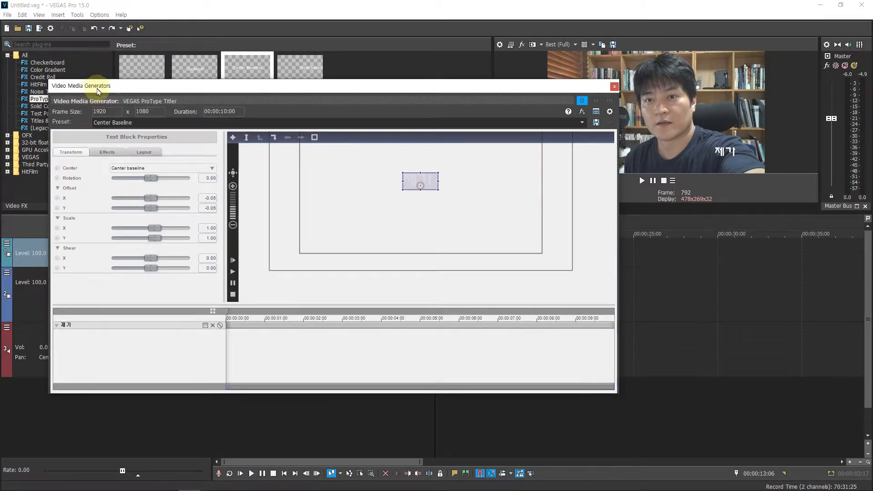
# Close the ProType Titler settings, set the first caption's Event Pan/Crop frame to 480 x 270, and check it in the preview
pyautogui.click(614, 86)
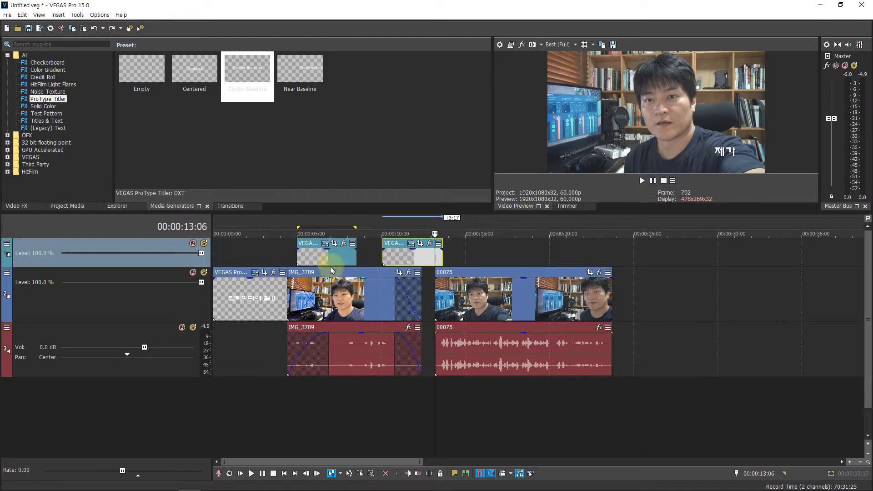
pyautogui.click(335, 244)
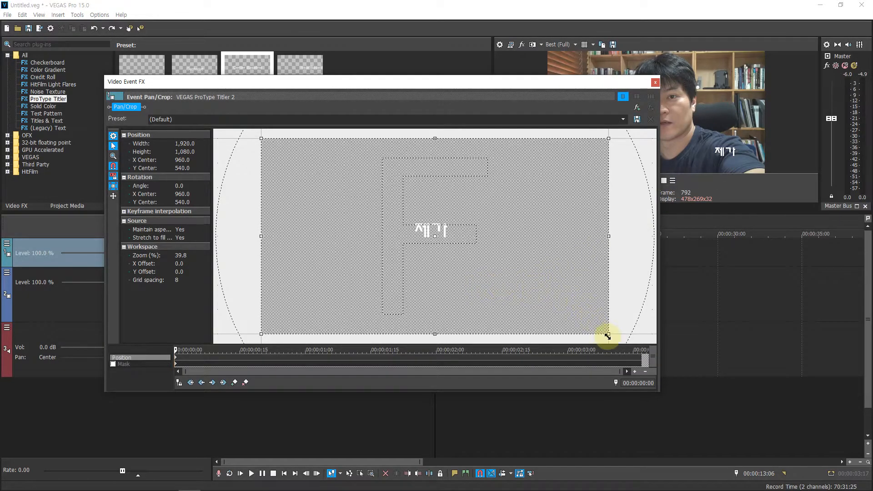
pyautogui.moveTo(609, 336); pyautogui.dragTo(500, 270)
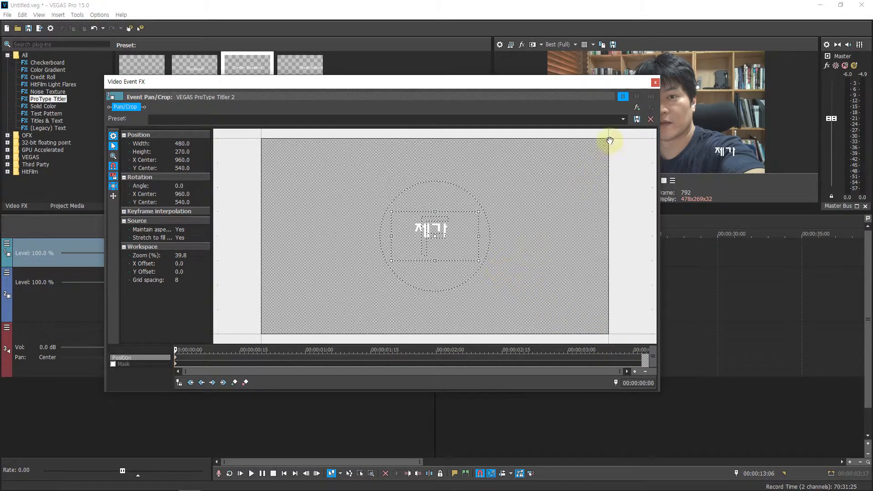
pyautogui.click(654, 83)
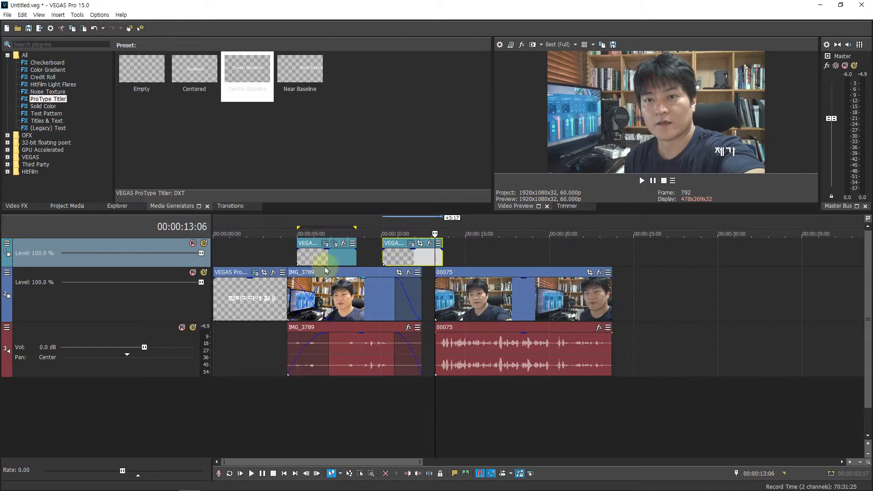
pyautogui.click(333, 218)
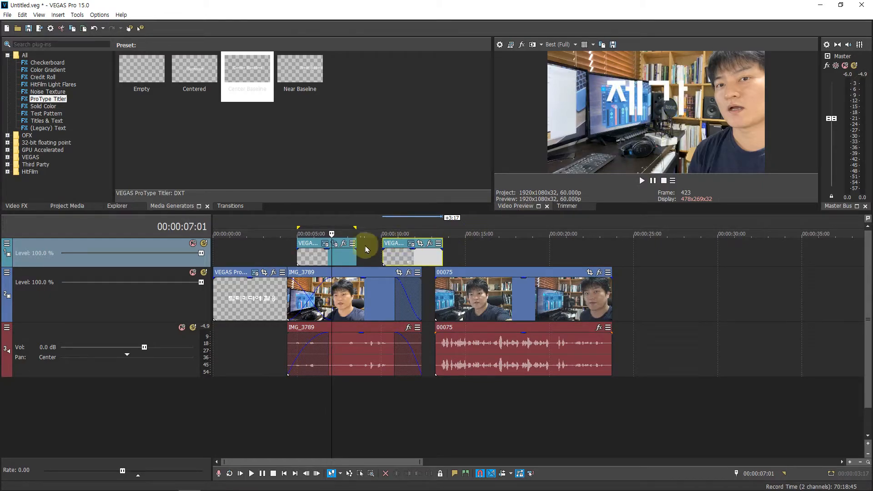
# Inspect the first caption's Event Pan/Crop frame alongside the enlarged text in the preview, and close the settings
pyautogui.click(335, 245)
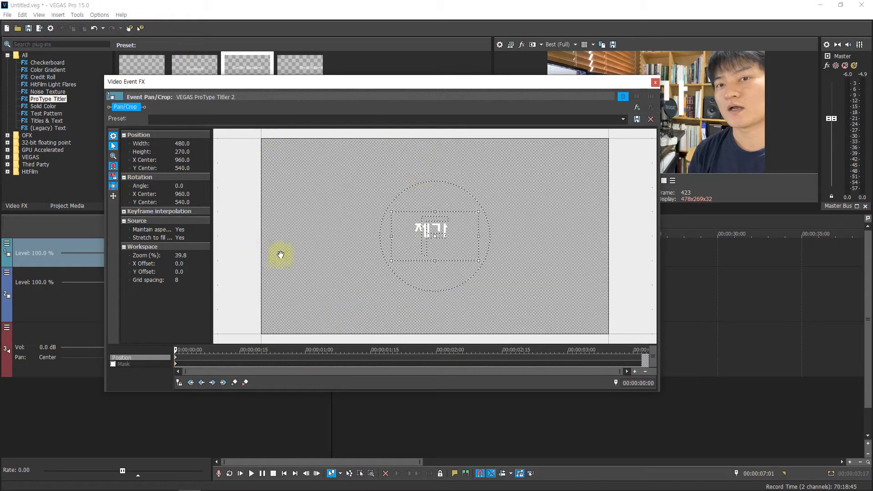
pyautogui.moveTo(528, 89); pyautogui.dragTo(637, 178)
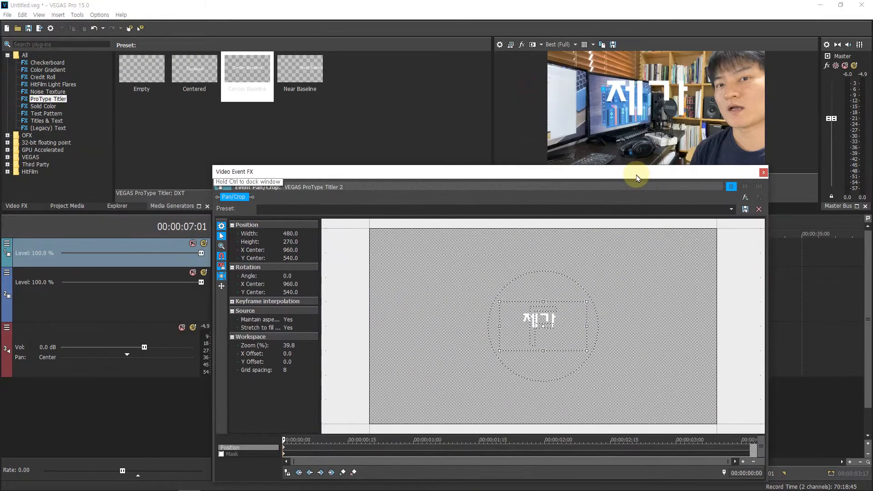
pyautogui.moveTo(618, 364); pyautogui.dragTo(606, 348)
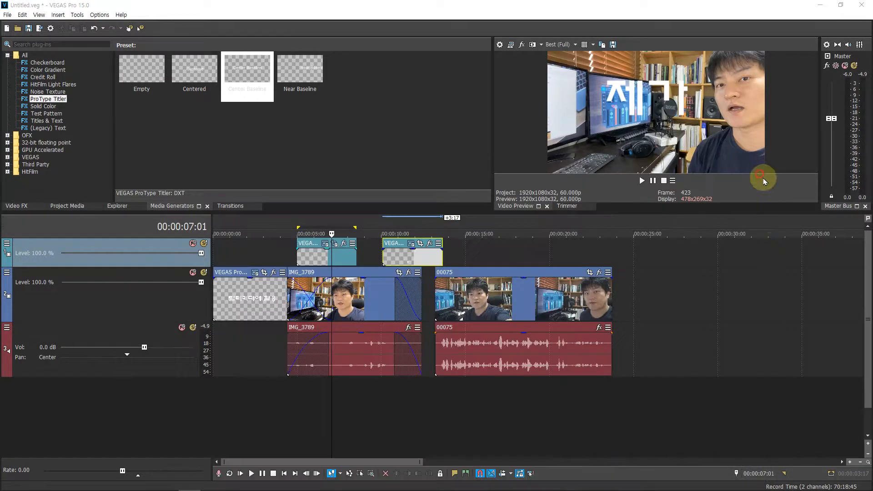
pyautogui.click(763, 172)
# Copy the first caption, paste its event attributes onto the second caption, and compare both captions' text in the preview
pyautogui.click(349, 258)
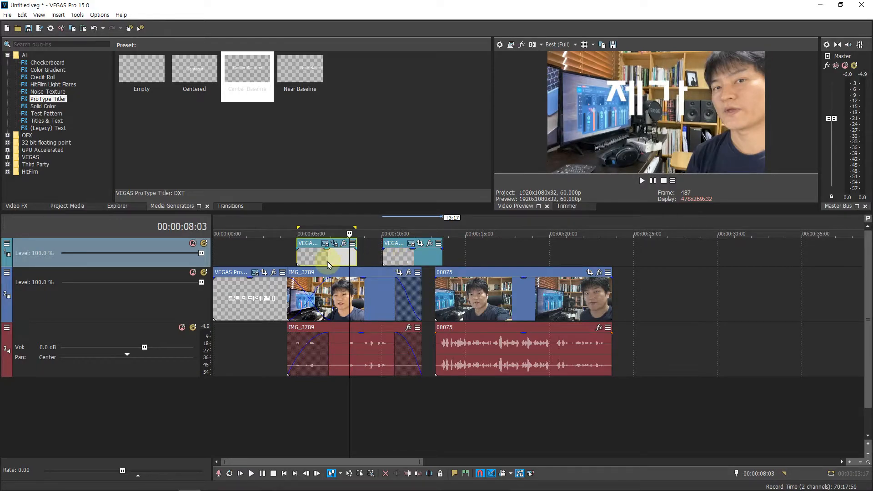
pyautogui.click(400, 259)
pyautogui.rightClick(400, 259)
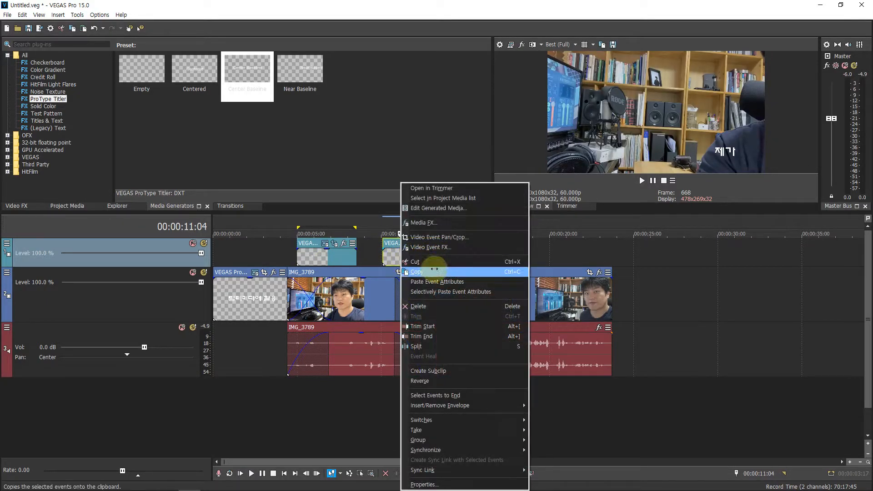
pyautogui.click(430, 287)
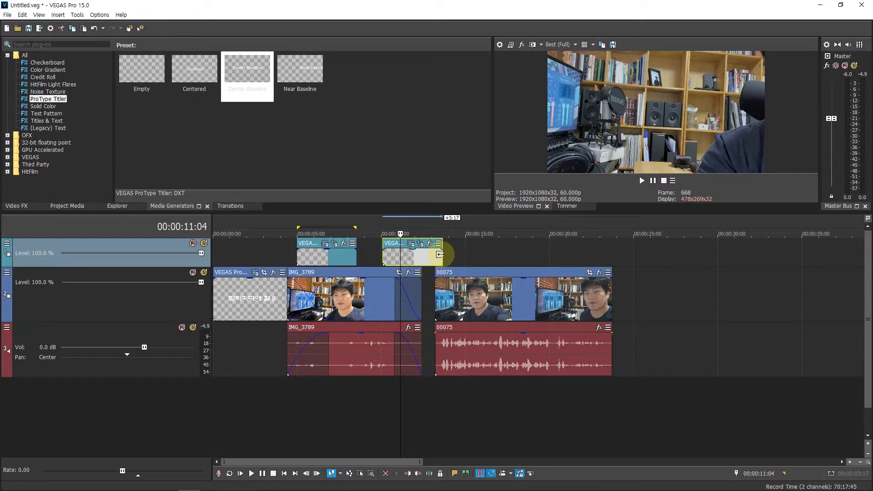
pyautogui.click(421, 233)
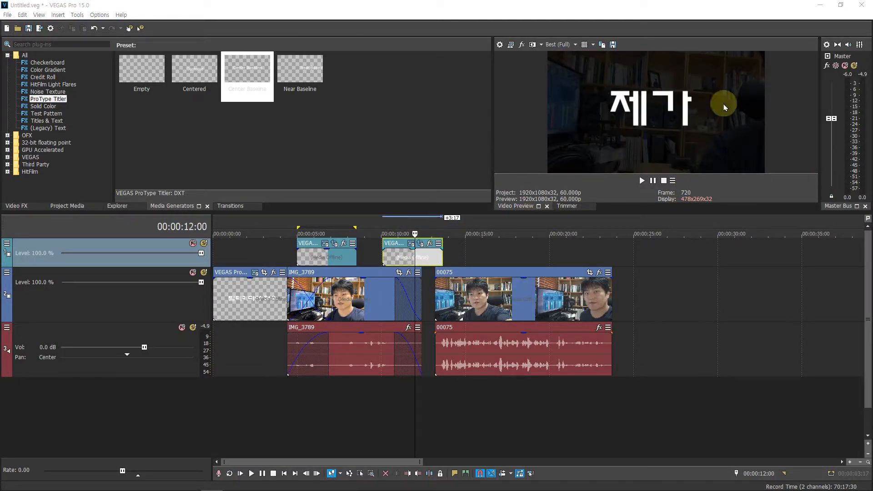
pyautogui.click(332, 219)
pyautogui.click(418, 230)
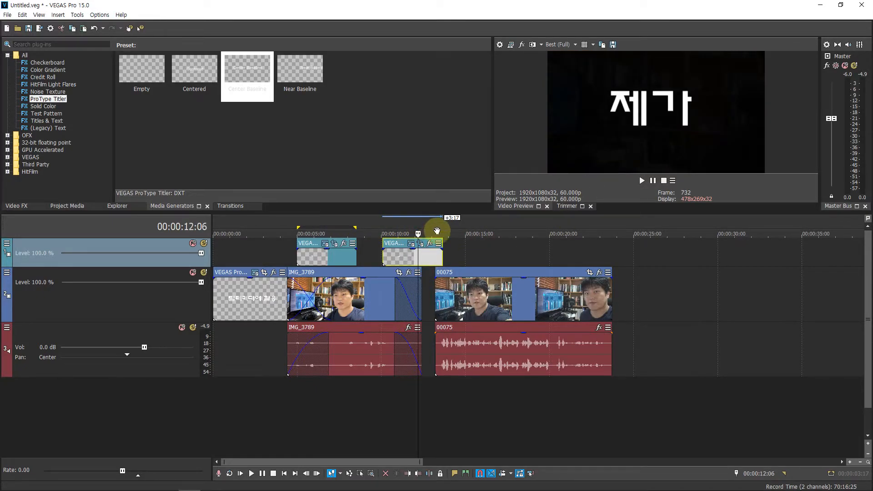
# Enlarge the first caption's Event Pan/Crop frame to 960 x 540 and check its text in the preview
pyautogui.click(335, 245)
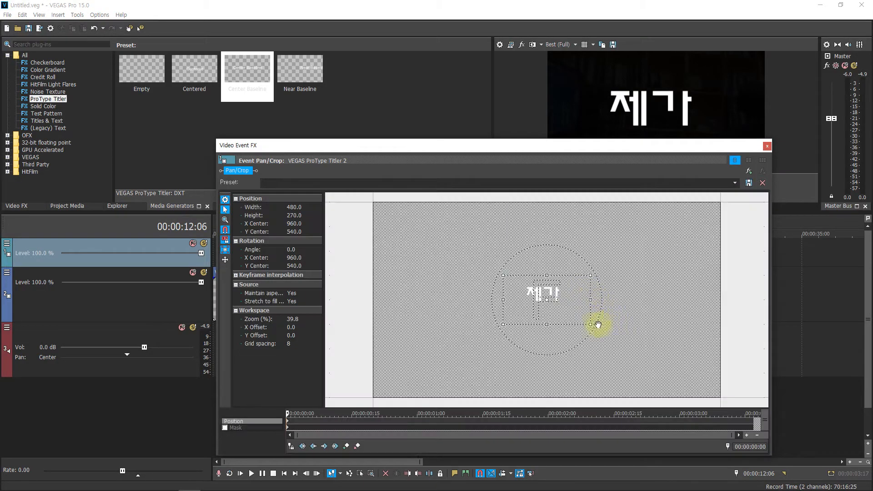
pyautogui.moveTo(591, 325); pyautogui.dragTo(652, 353)
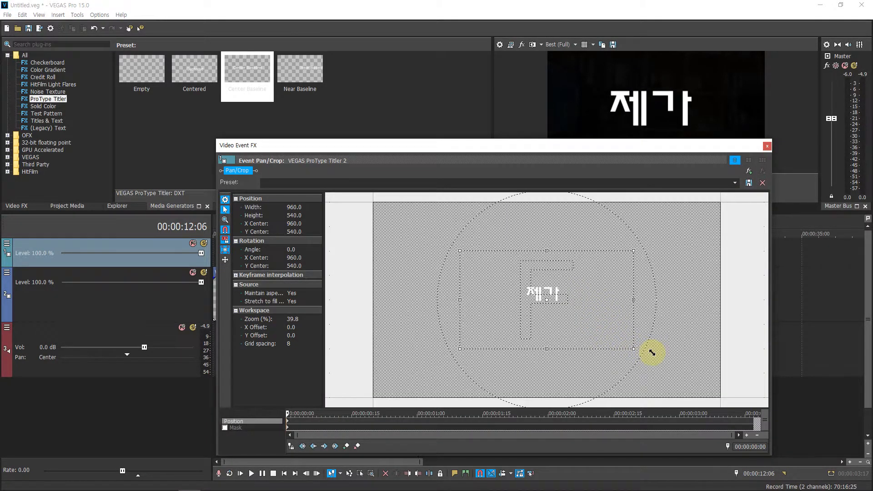
pyautogui.moveTo(630, 150); pyautogui.dragTo(672, 315)
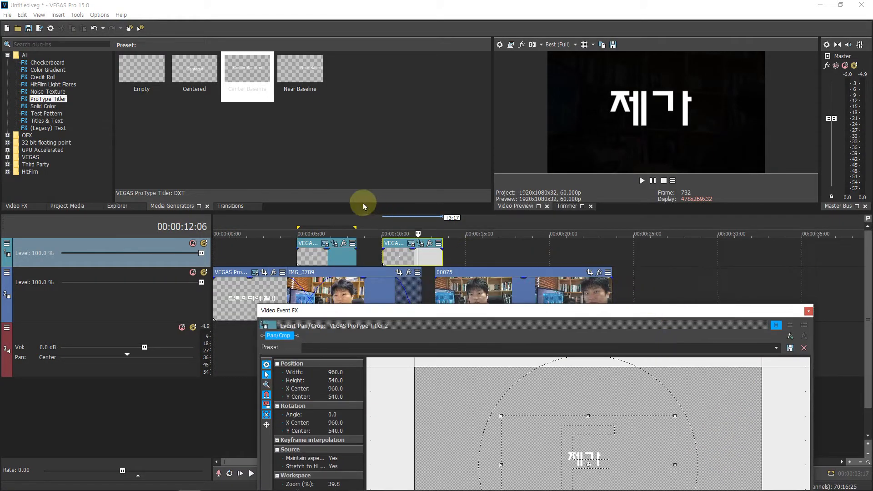
pyautogui.click(331, 223)
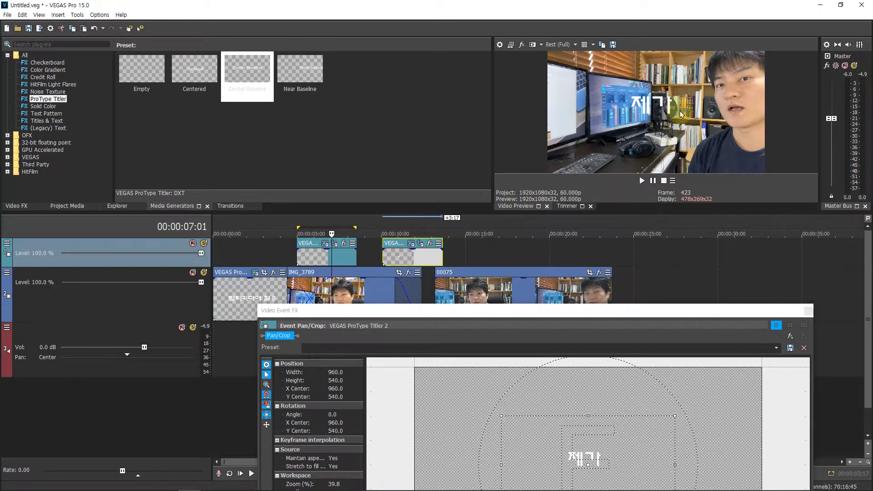
# Copy the resized first caption, paste its event attributes onto the second caption, check the preview, and close the Pan/Crop settings
pyautogui.click(349, 258)
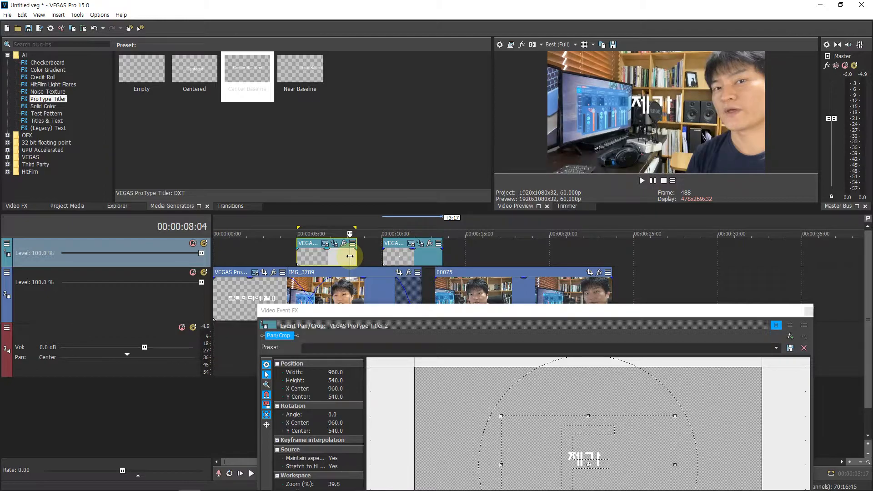
pyautogui.rightClick(404, 255)
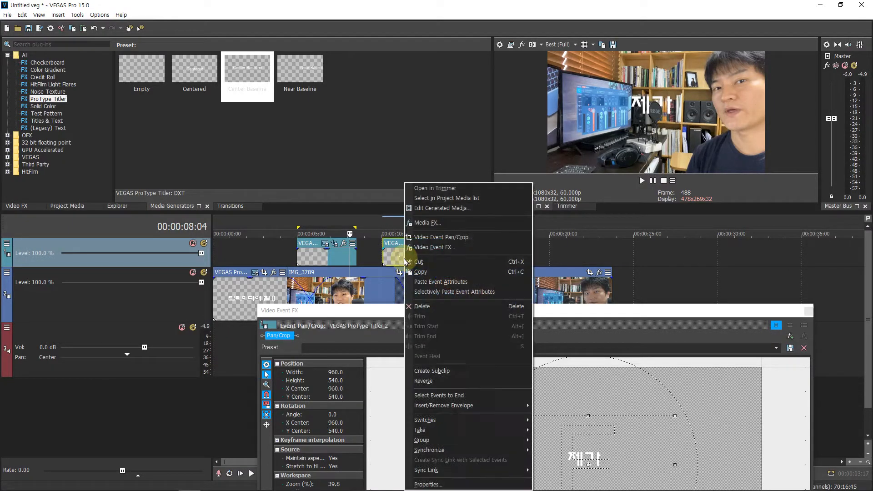
pyautogui.click(437, 287)
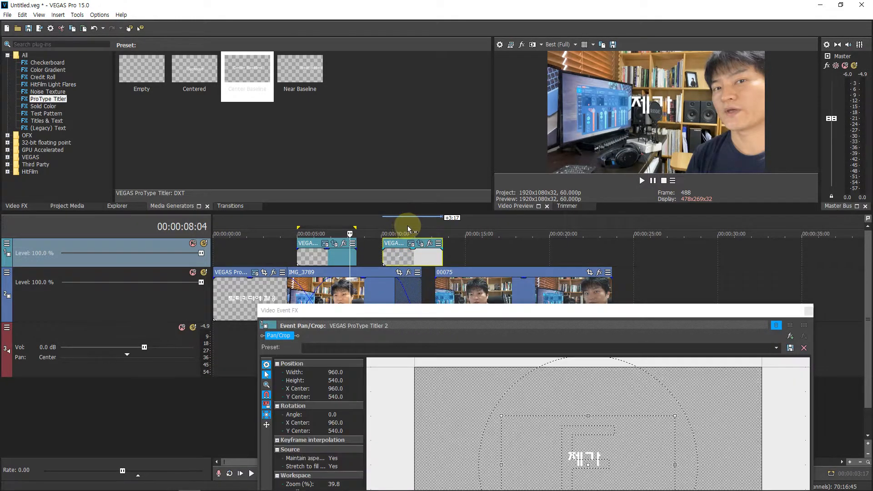
pyautogui.click(408, 228)
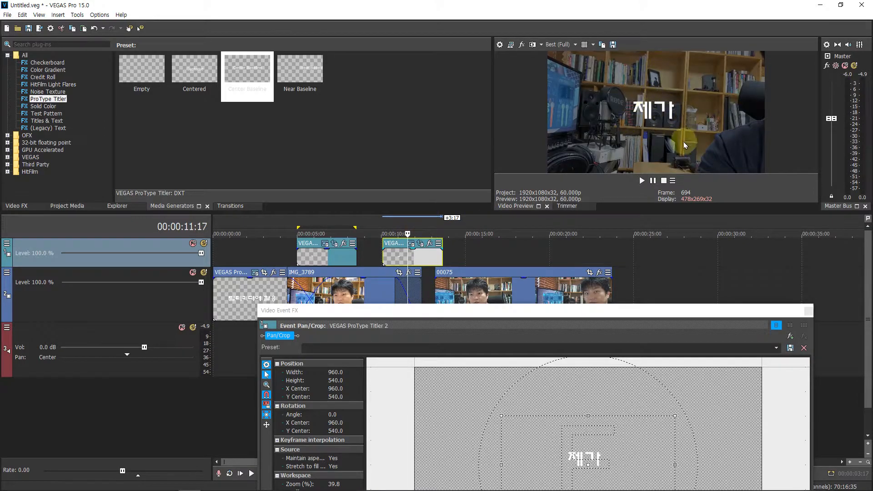
pyautogui.moveTo(568, 313); pyautogui.dragTo(440, 117)
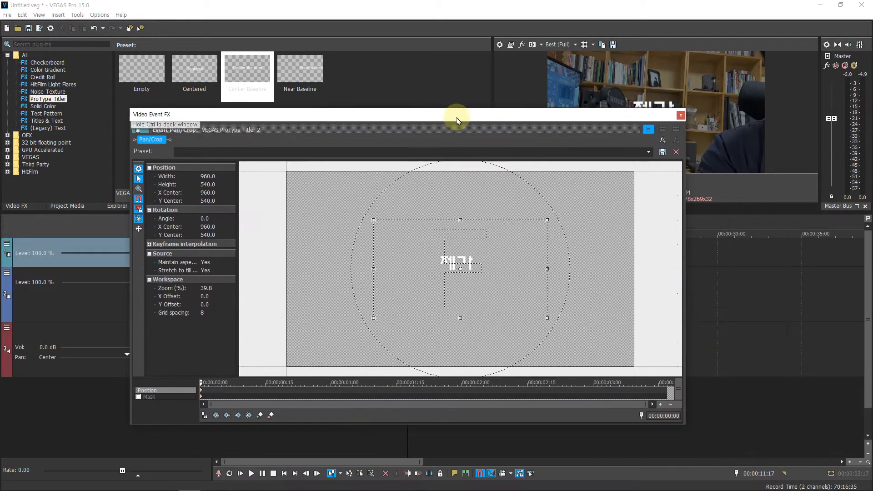
pyautogui.click(680, 116)
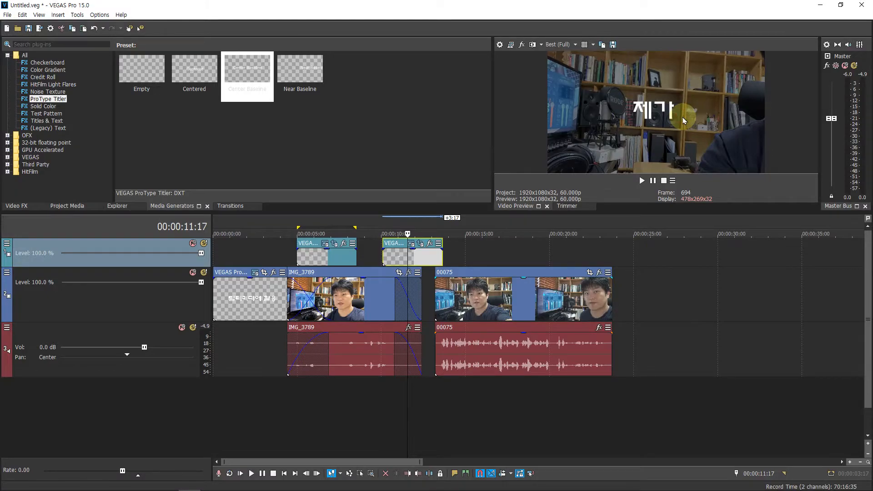
# Move the second caption 1:07 earlier to end with clip IMG_3789, and trim 2:09 off the end of clip 00075
pyautogui.moveTo(431, 258); pyautogui.dragTo(411, 259)
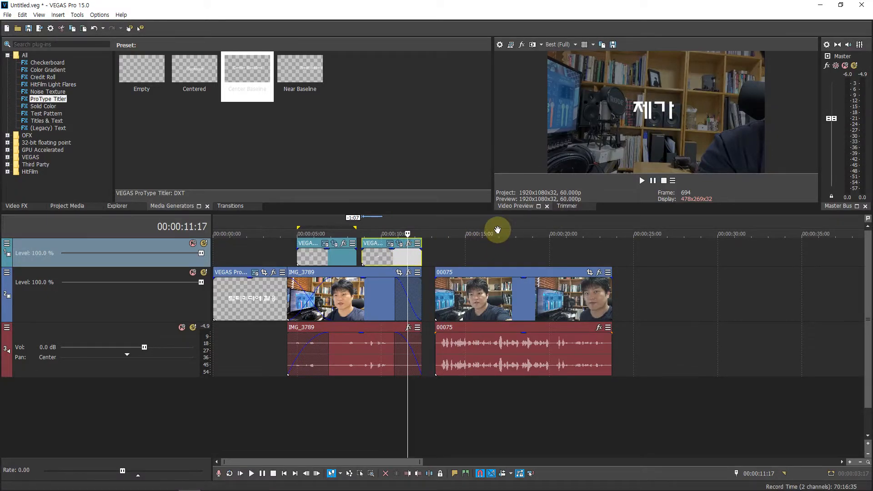
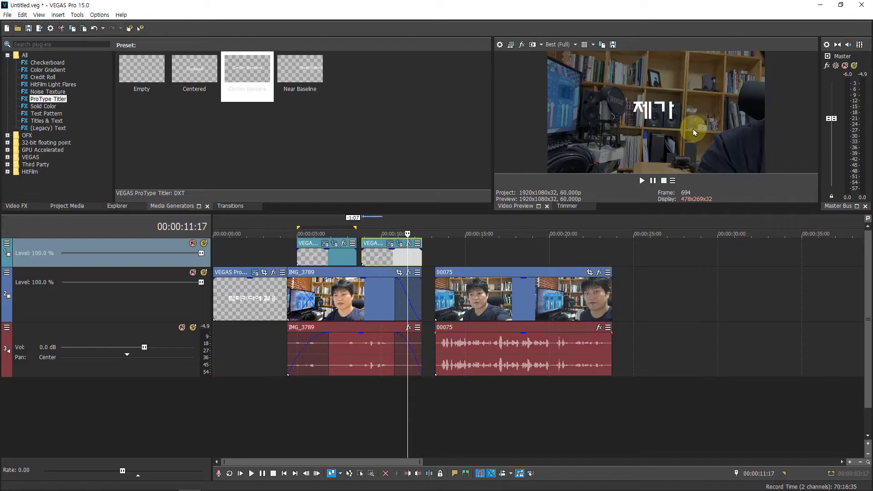
pyautogui.click(526, 312)
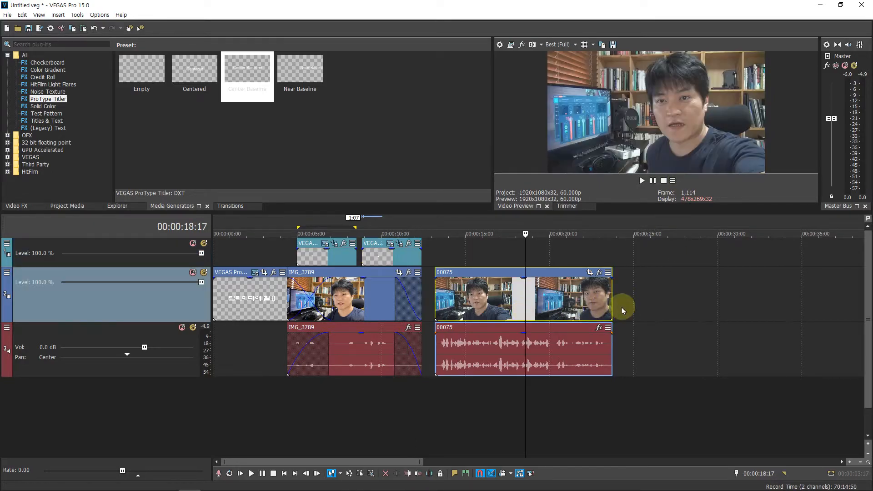
pyautogui.moveTo(612, 306); pyautogui.dragTo(572, 309)
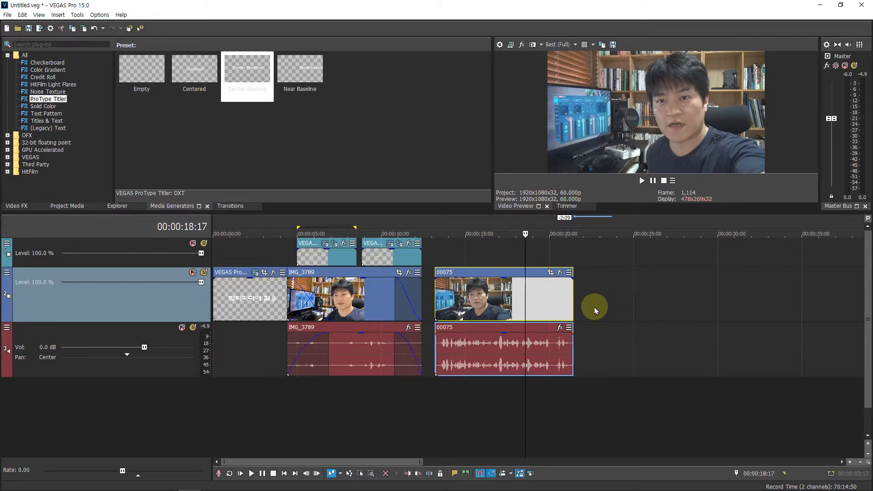
# Play the timeline from about 8:16 and from the start of clip 00075, and save the project
pyautogui.click(358, 404)
pyautogui.press('space')
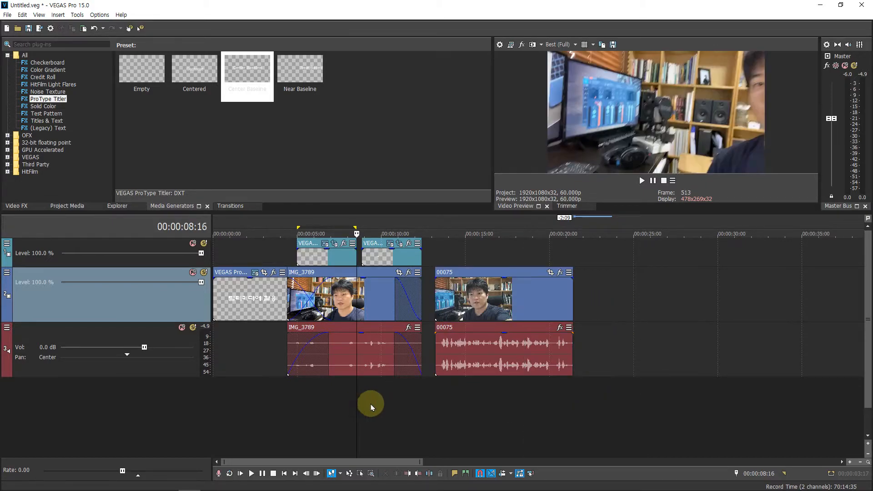
pyautogui.press('Return')
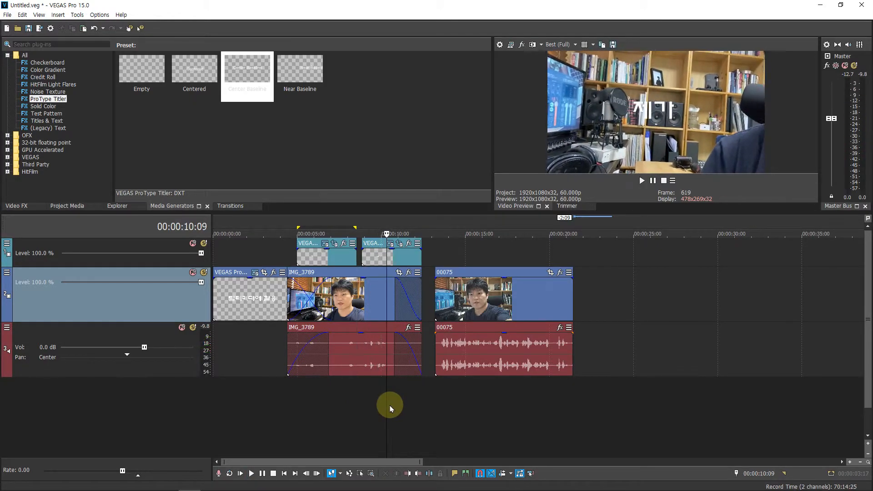
pyautogui.click(449, 395)
pyautogui.press('space')
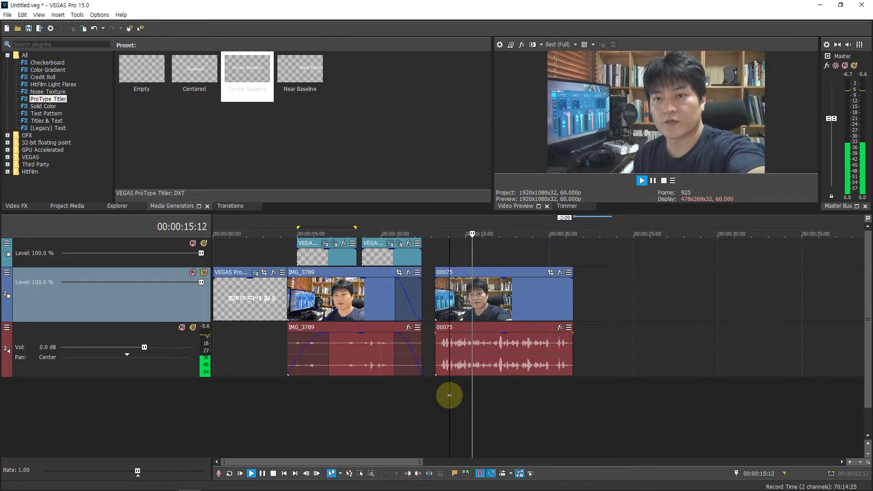
pyautogui.press('Return')
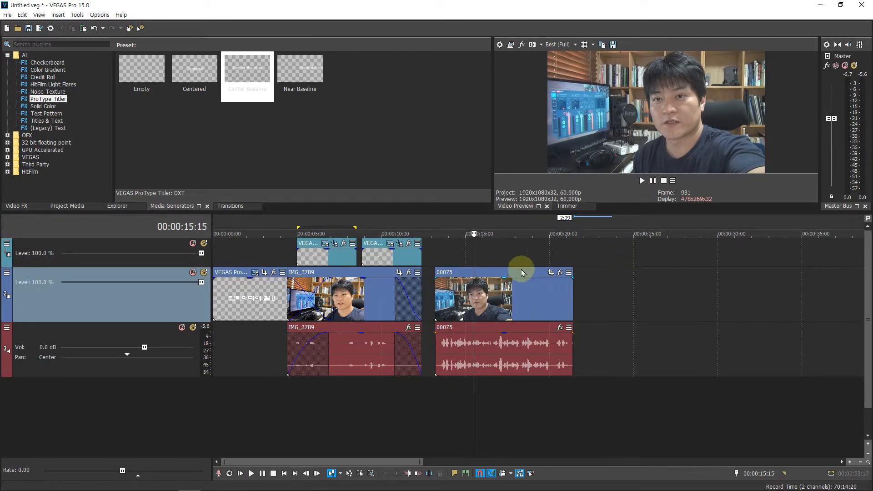
pyautogui.press('space')
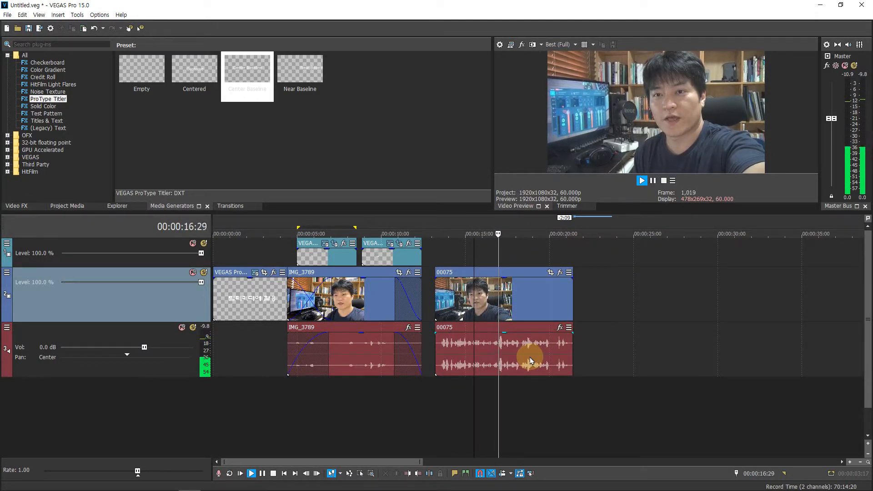
pyautogui.press('Return')
pyautogui.hotkey('ctrl', 's')
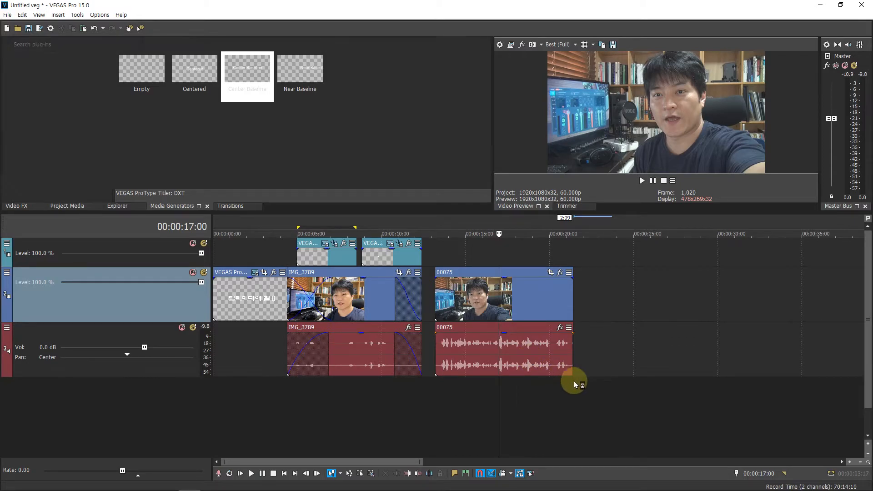
# Compare the audio of clips IMG_3789 and 00075 by selecting each waveform and playing from about 8:25 and within clip 00075
pyautogui.click(522, 343)
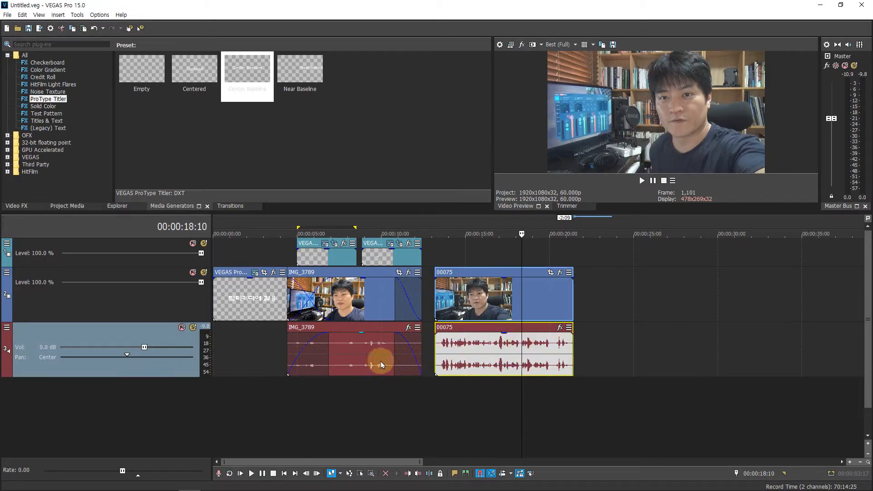
pyautogui.click(363, 355)
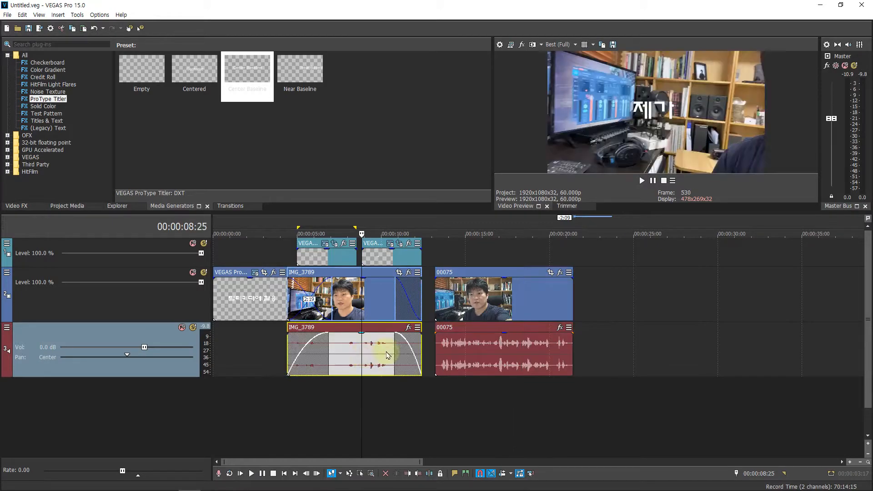
pyautogui.click(473, 346)
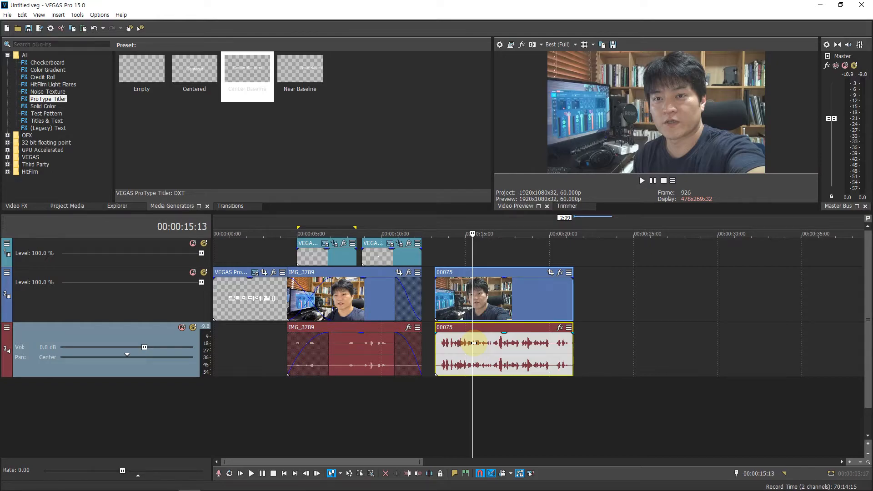
pyautogui.click(363, 393)
pyautogui.press('space')
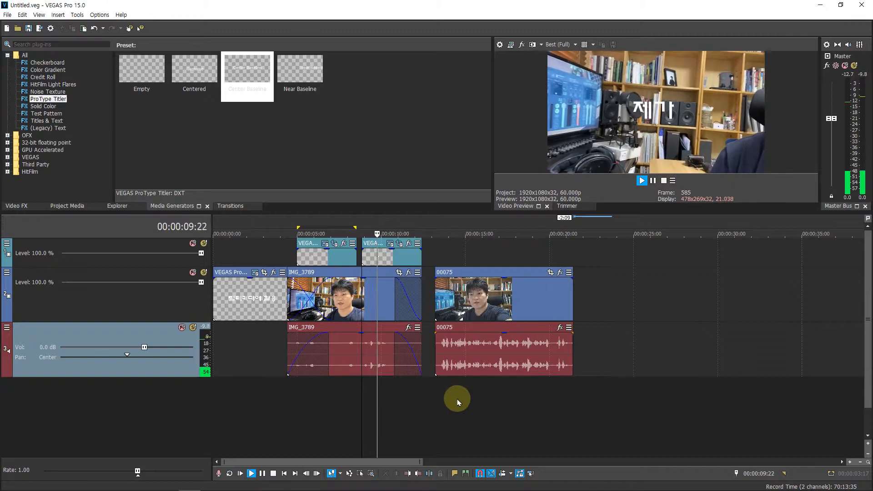
pyautogui.click(483, 400)
pyautogui.press('Return')
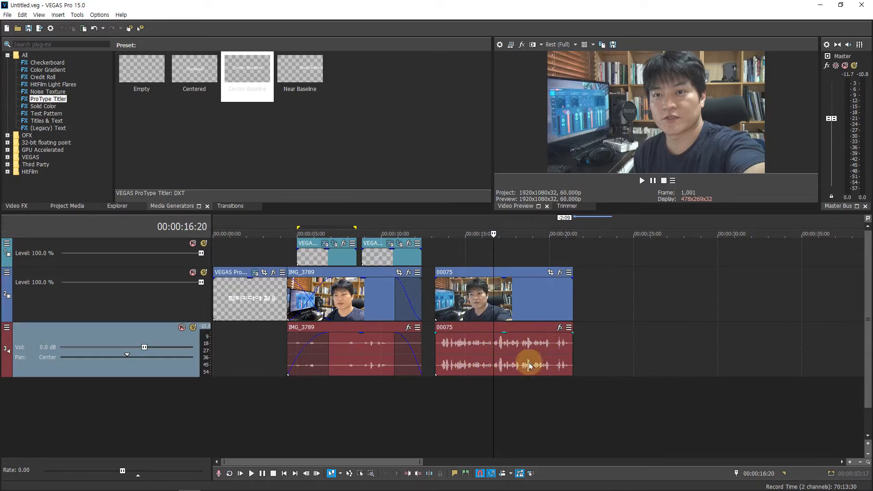
# Open the Plug-In Chooser for clip 00075's audio event, move it clear of the audio waveform, and browse the available audio plug-ins
pyautogui.click(560, 328)
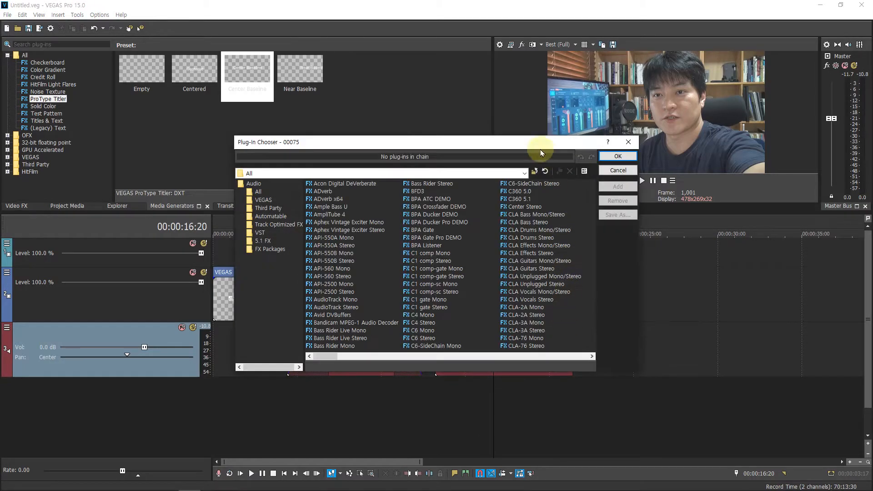
pyautogui.moveTo(549, 144); pyautogui.dragTo(660, 54)
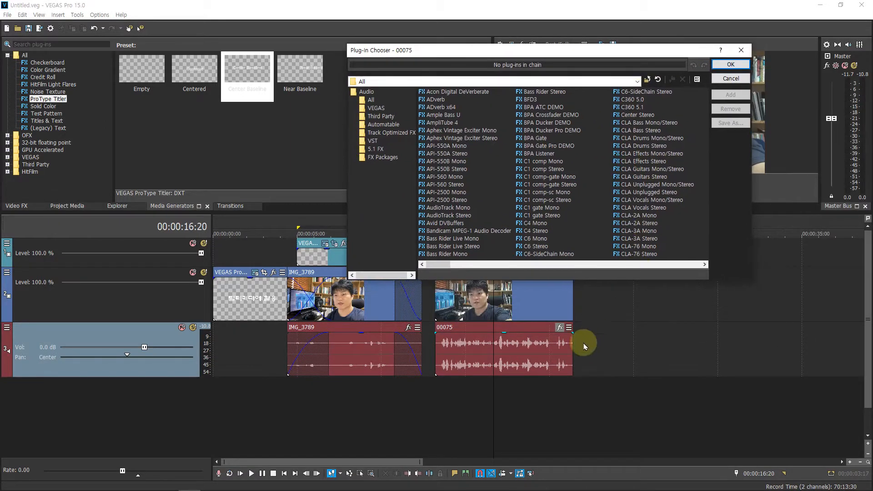
pyautogui.click(559, 328)
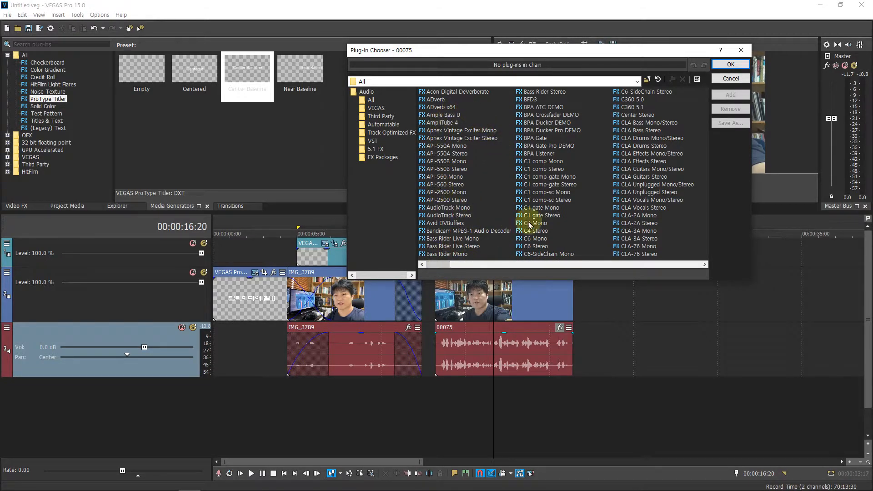
pyautogui.moveTo(458, 265)
pyautogui.mouseDown()
pyautogui.moveTo(673, 259)
pyautogui.moveTo(445, 263)
pyautogui.mouseUp()
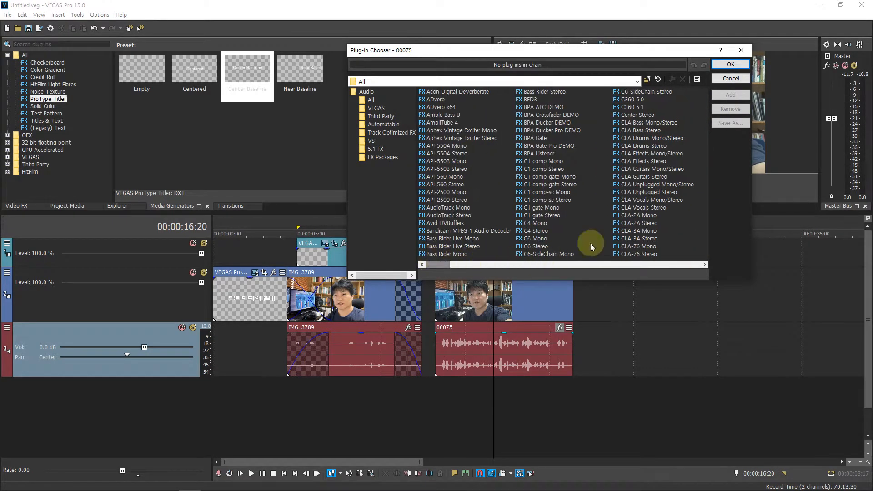
# Add VEGAS's Track Noise Gate plug-in once to the 00075 audio event and move its settings window clear of the clip
pyautogui.click(373, 108)
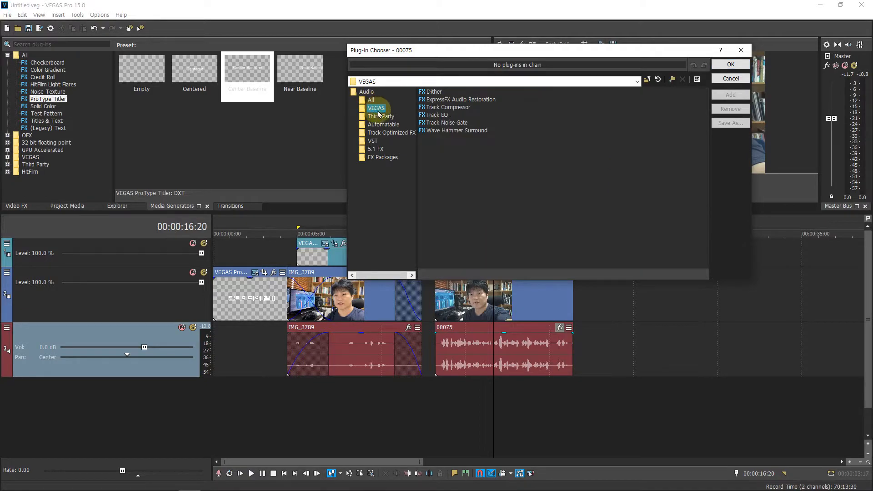
pyautogui.doubleClick(442, 123)
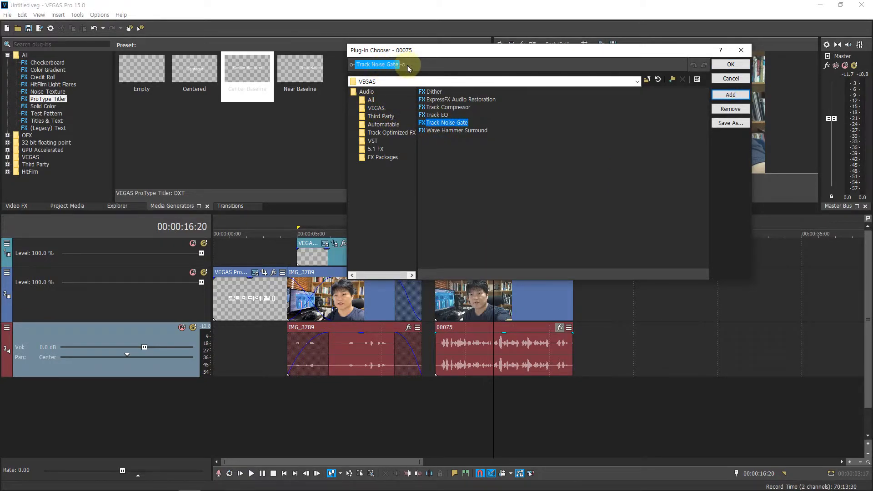
pyautogui.click(727, 94)
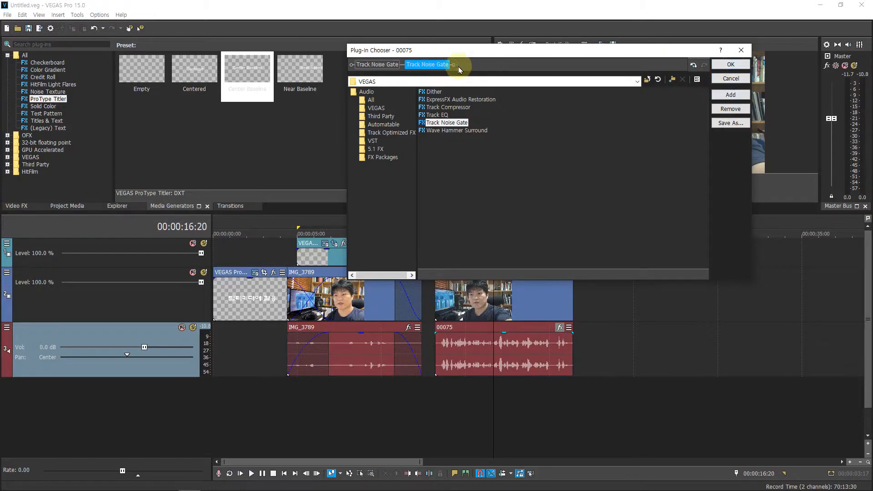
pyautogui.click(729, 109)
pyautogui.click(730, 64)
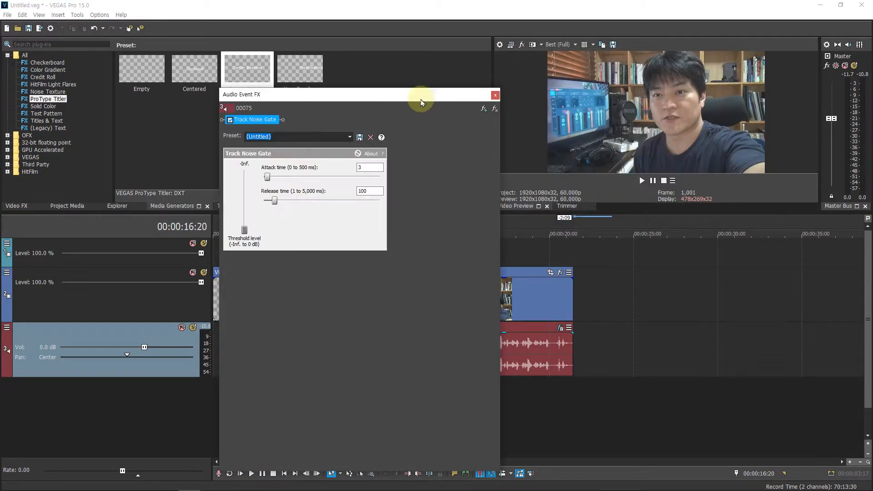
pyautogui.moveTo(421, 102); pyautogui.dragTo(796, 96)
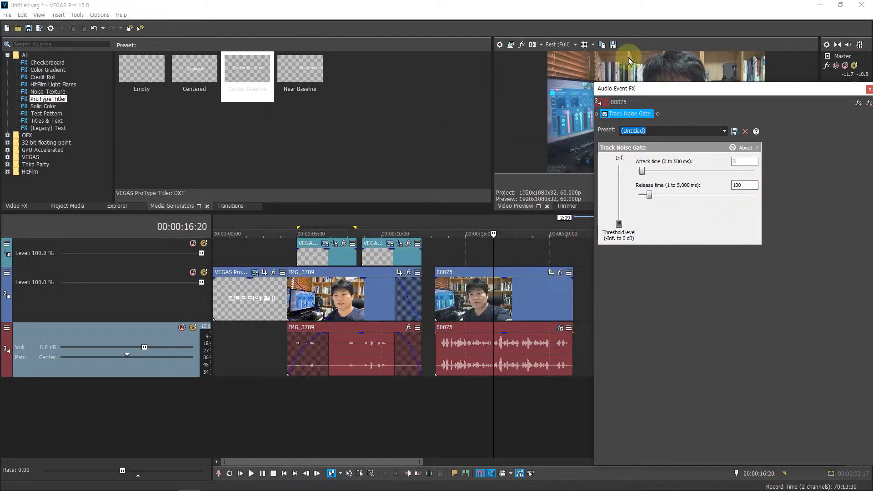
# Play the 00075 clip while raising the noise gate's threshold level to about -14.6 dB, and replay to hear the result
pyautogui.click(462, 396)
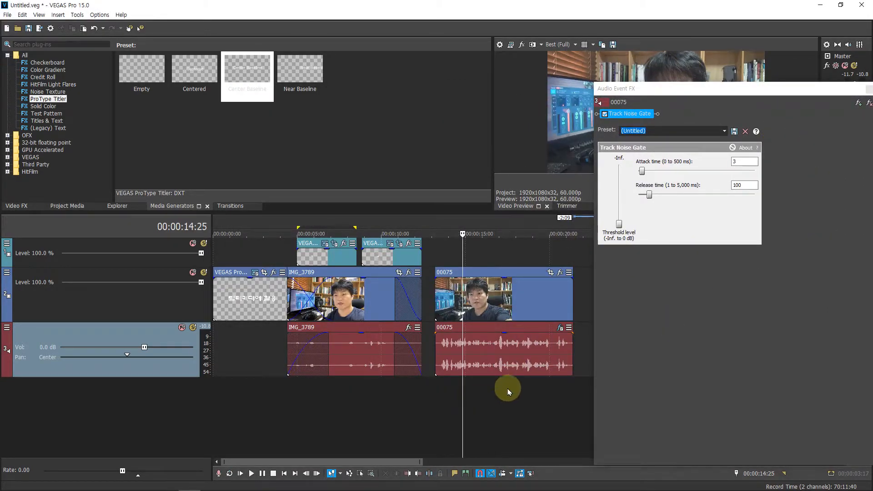
pyautogui.press('space')
pyautogui.moveTo(619, 224); pyautogui.dragTo(619, 197)
pyautogui.click(463, 411)
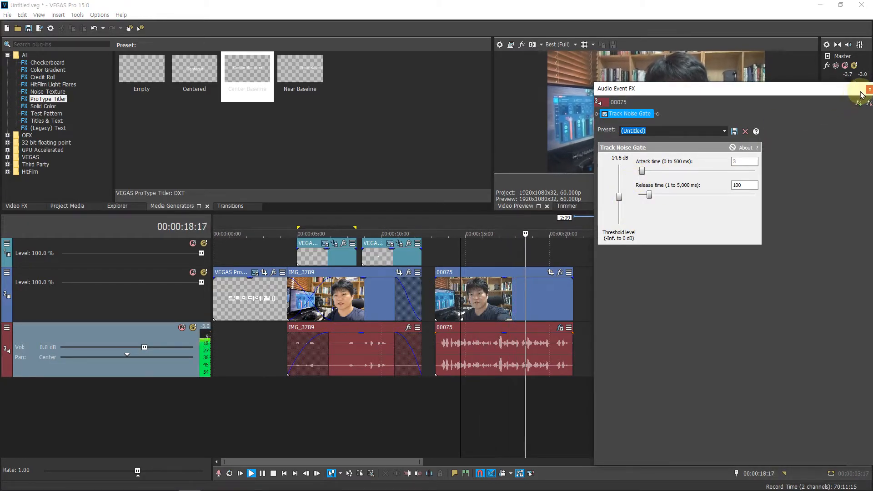
pyautogui.click(479, 403)
pyautogui.press('Return')
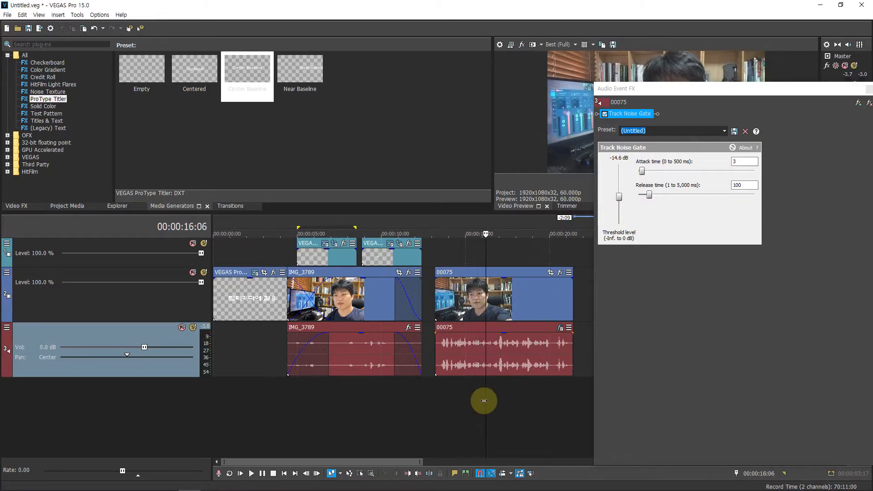
# Remove Track Noise Gate from the 00075 audio event's effect chain and close the effects window
pyautogui.moveTo(801, 95); pyautogui.dragTo(678, 68)
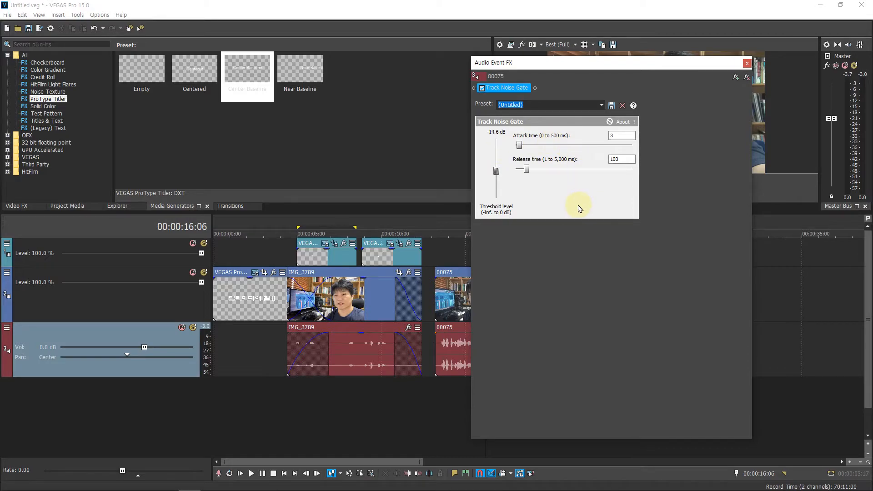
pyautogui.rightClick(515, 89)
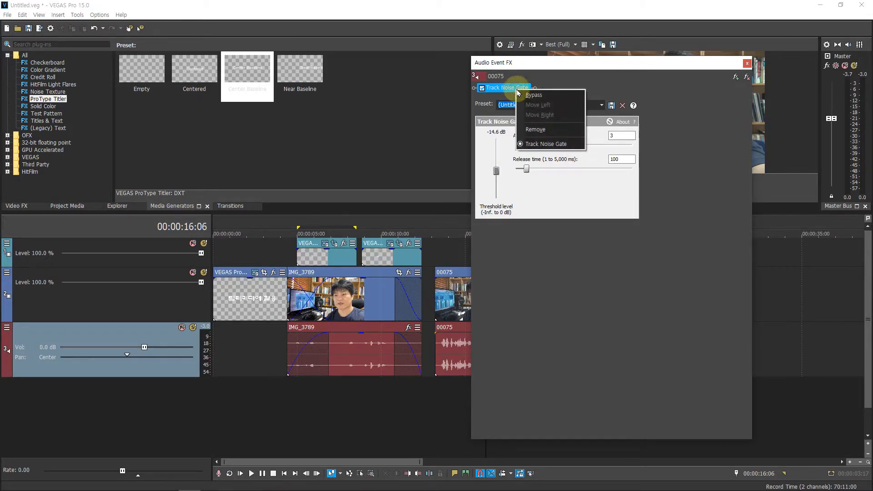
pyautogui.click(536, 129)
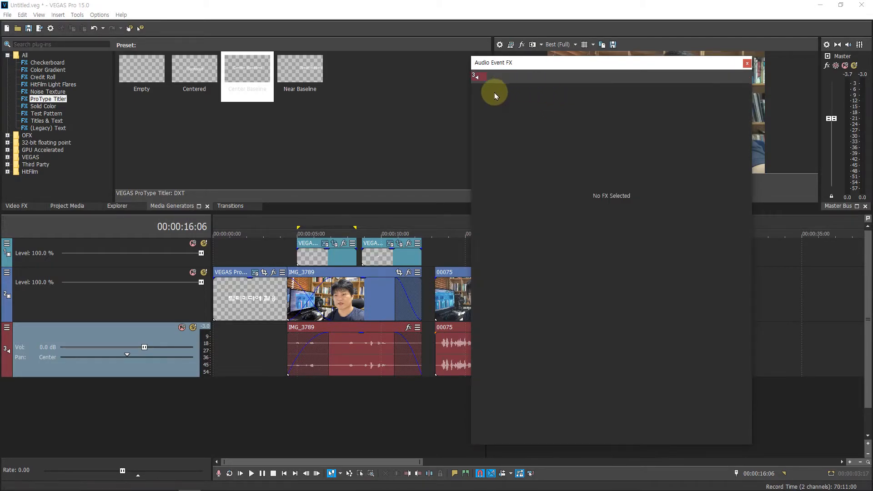
pyautogui.click(746, 63)
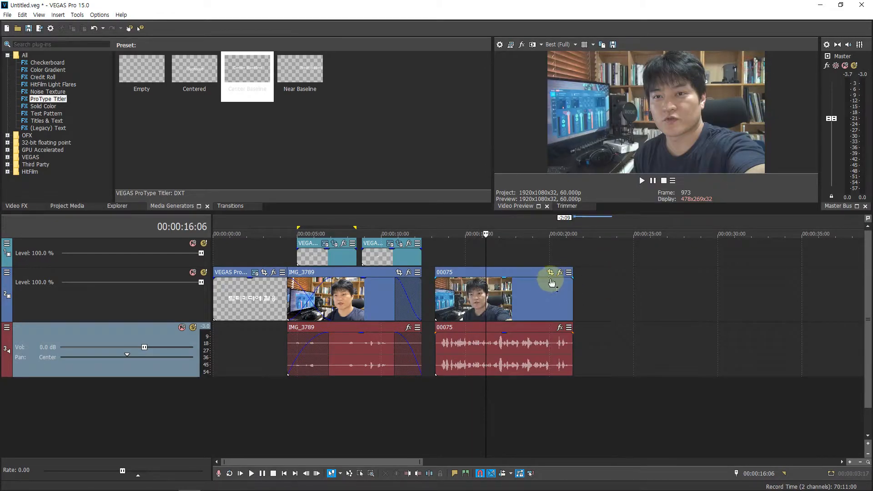
# Add the NS1 Stereo noise suppressor from the full plug-in list to the 00075 audio event
pyautogui.click(559, 328)
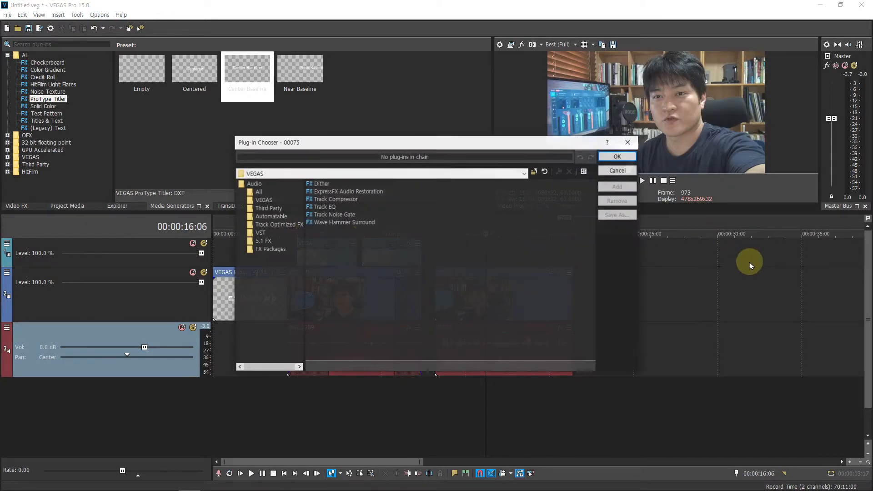
pyautogui.click(258, 192)
pyautogui.click(514, 356)
pyautogui.moveTo(515, 359); pyautogui.dragTo(480, 357)
pyautogui.click(429, 208)
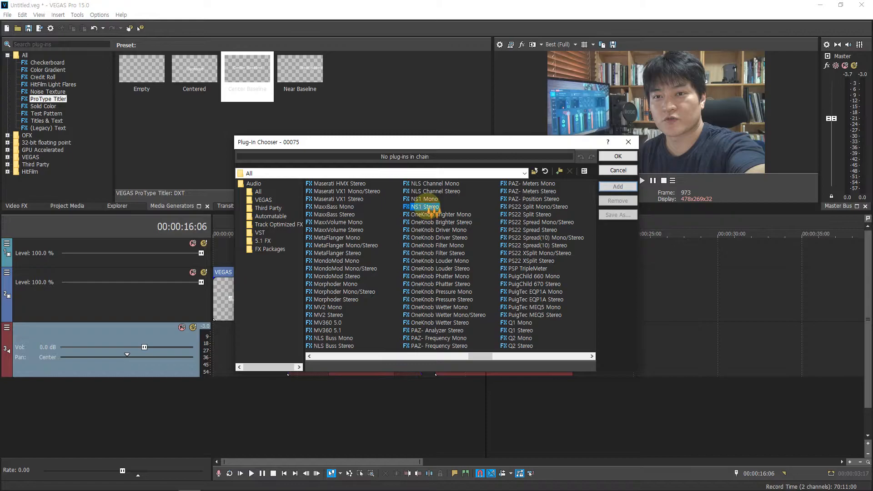
pyautogui.doubleClick(429, 208)
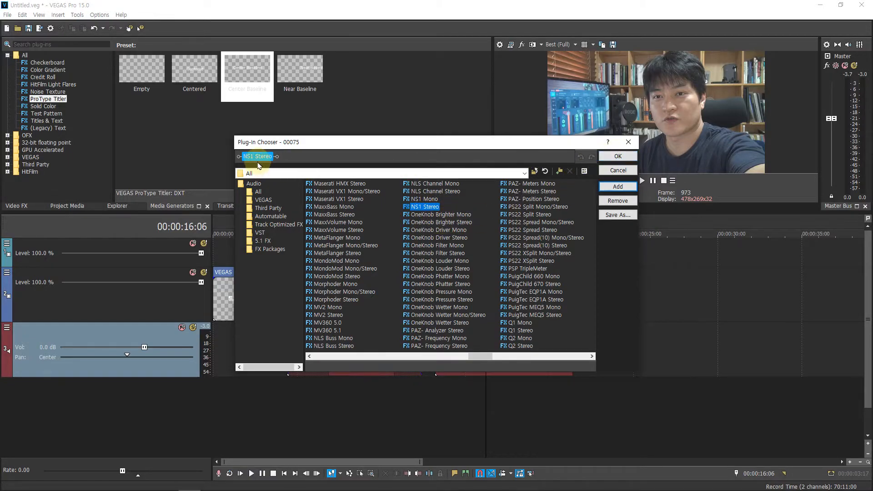
pyautogui.click(617, 156)
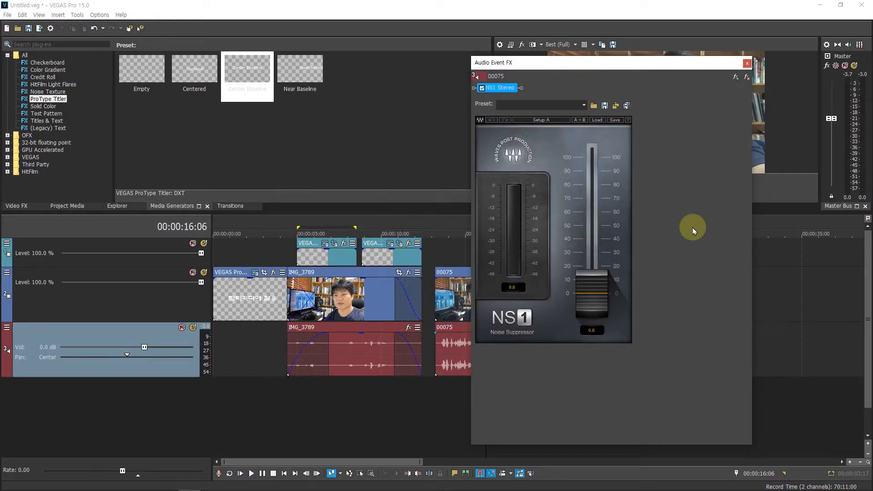
# Play the 00075 clip while raising the NS1 suppression fader to about 70, and replay from the clip's start
pyautogui.moveTo(585, 70); pyautogui.dragTo(696, 75)
pyautogui.click(470, 399)
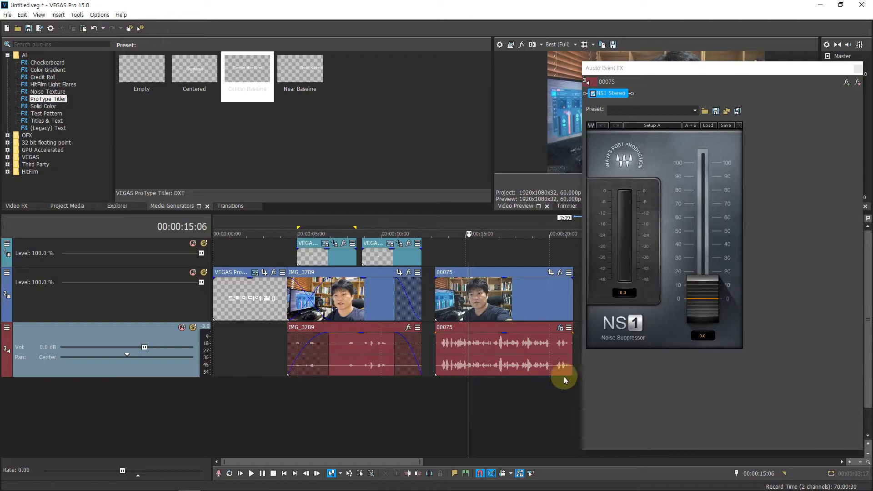
pyautogui.press('space')
pyautogui.moveTo(702, 302); pyautogui.dragTo(700, 213)
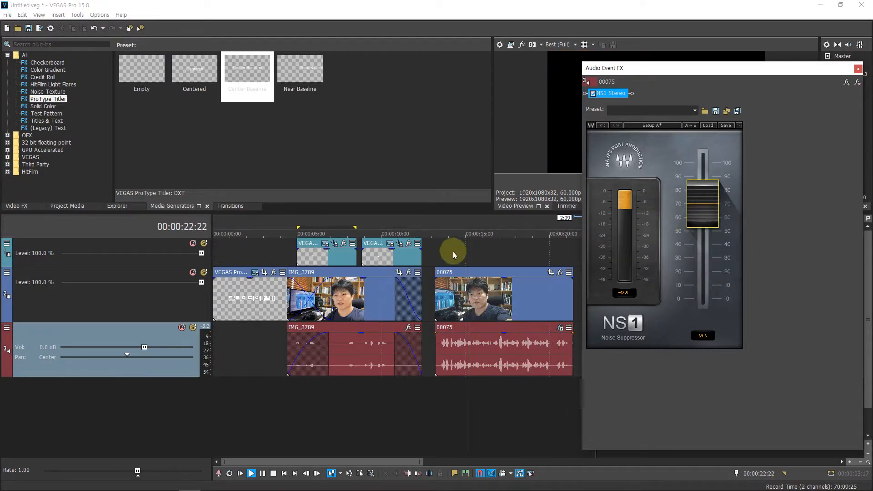
pyautogui.click(442, 222)
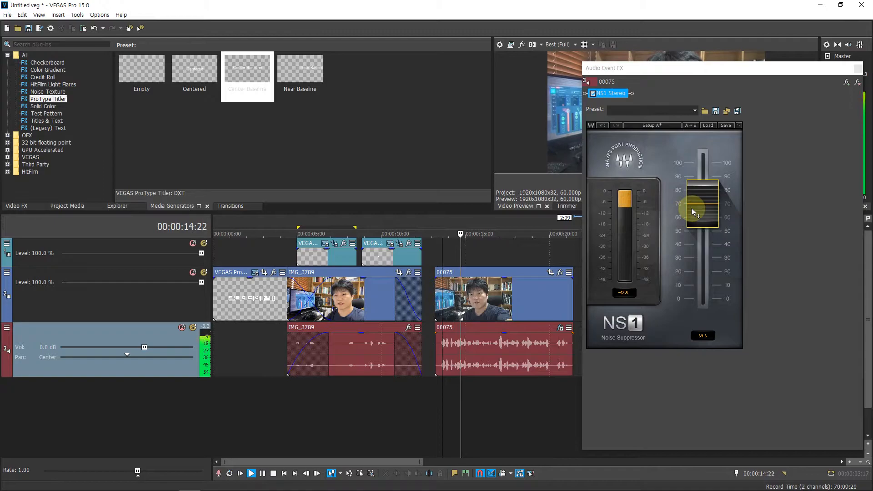
pyautogui.press('Return')
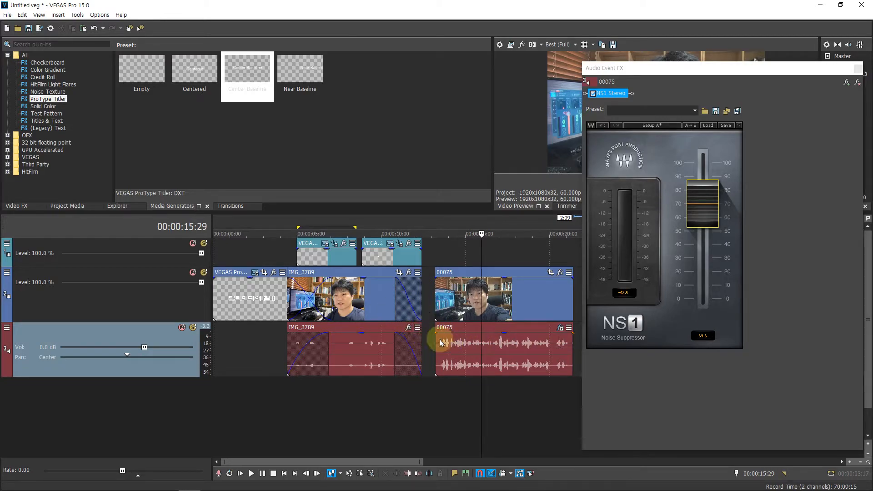
# Remove NS1 Stereo from the 00075 audio event's effect chain
pyautogui.click(526, 308)
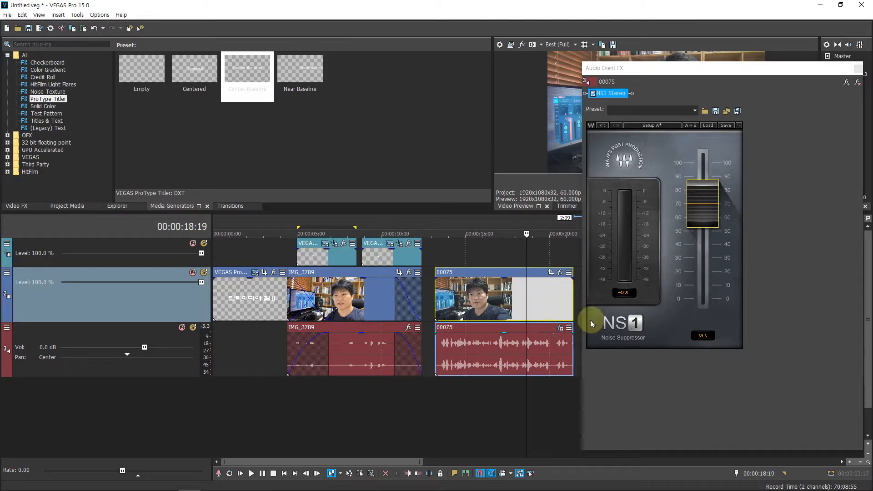
pyautogui.rightClick(621, 99)
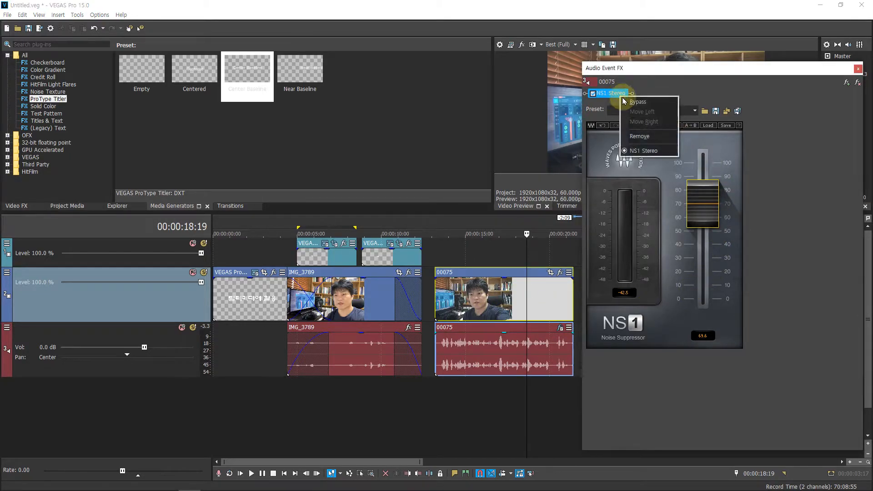
pyautogui.click(646, 145)
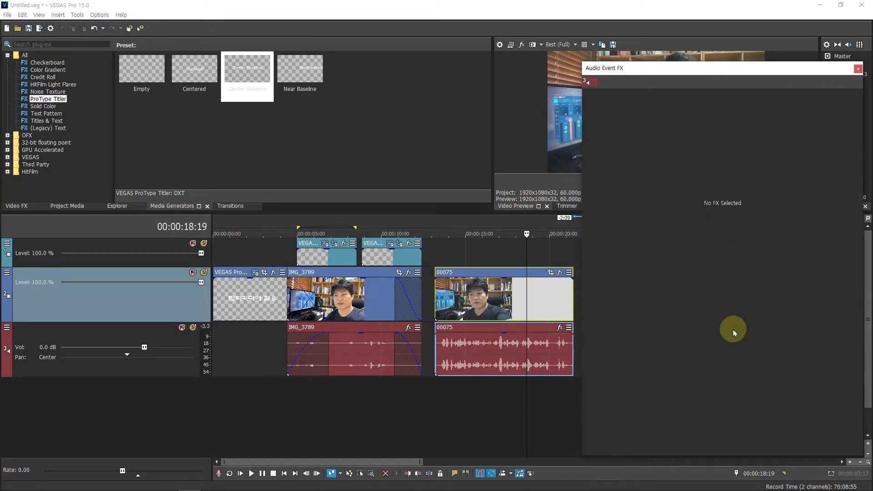
# Split the 00075 clip's video and audio at 00:00:17:14
pyautogui.click(508, 347)
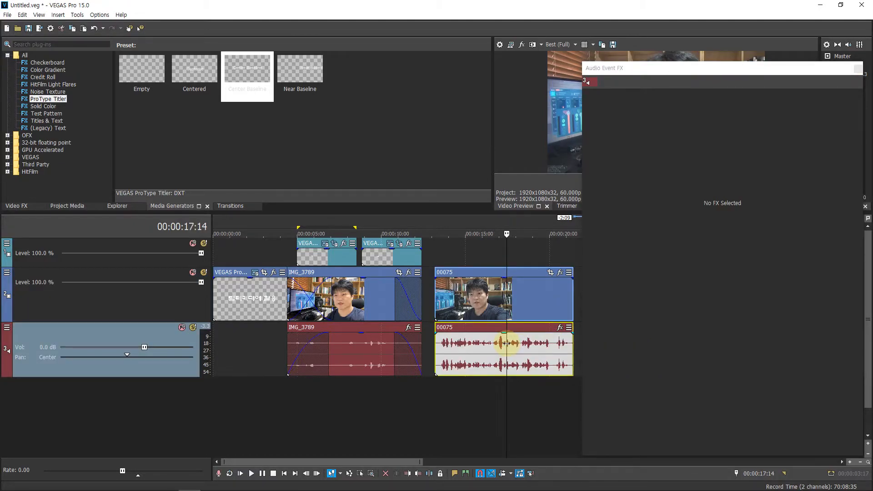
pyautogui.press('s')
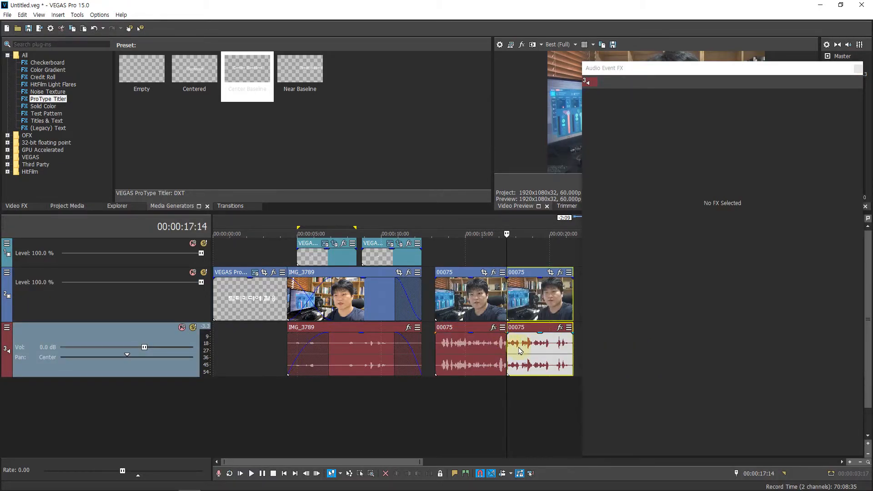
# Add the NS1 Stereo plug-in to the audio of the second 00075 piece only
pyautogui.click(559, 327)
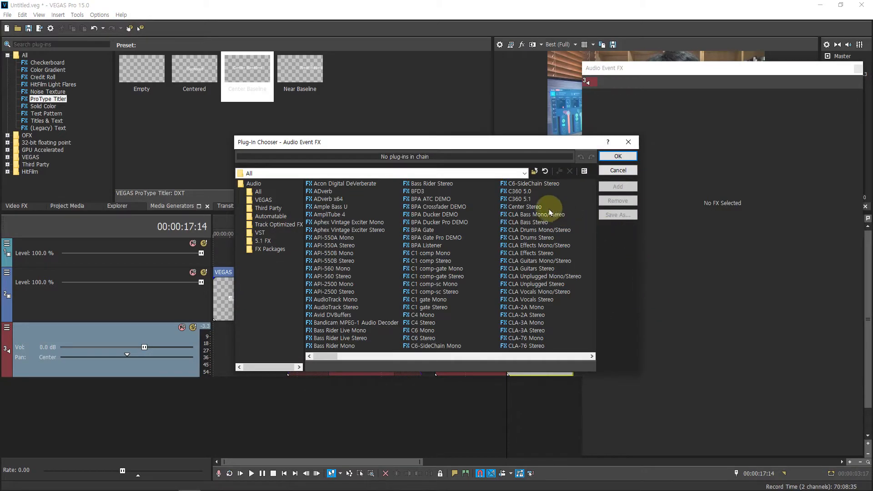
pyautogui.moveTo(324, 356); pyautogui.dragTo(460, 357)
pyautogui.moveTo(466, 357); pyautogui.dragTo(474, 357)
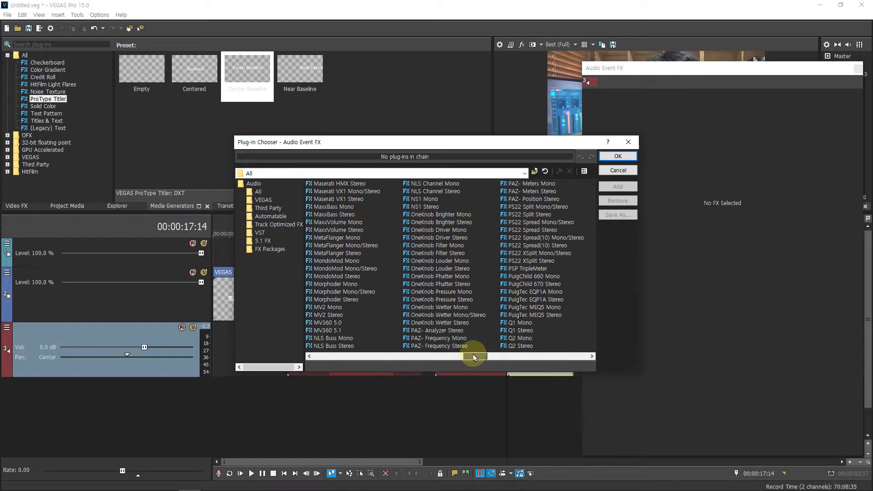
pyautogui.doubleClick(438, 213)
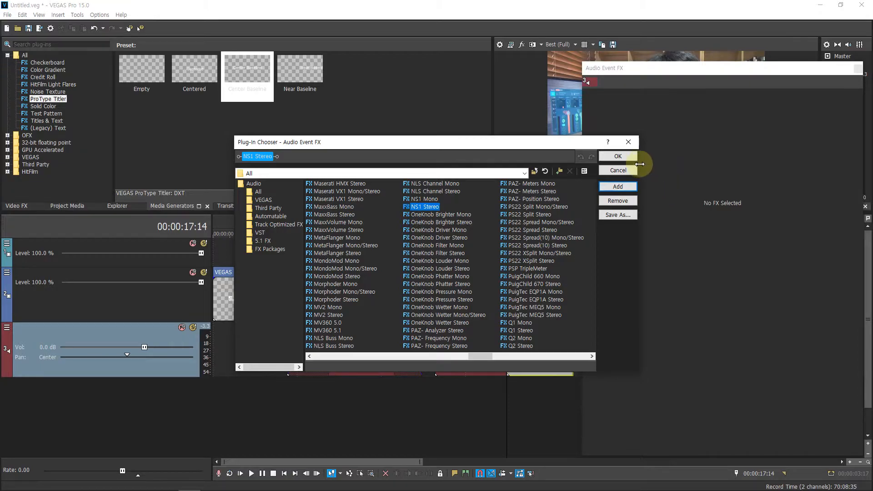
pyautogui.click(619, 157)
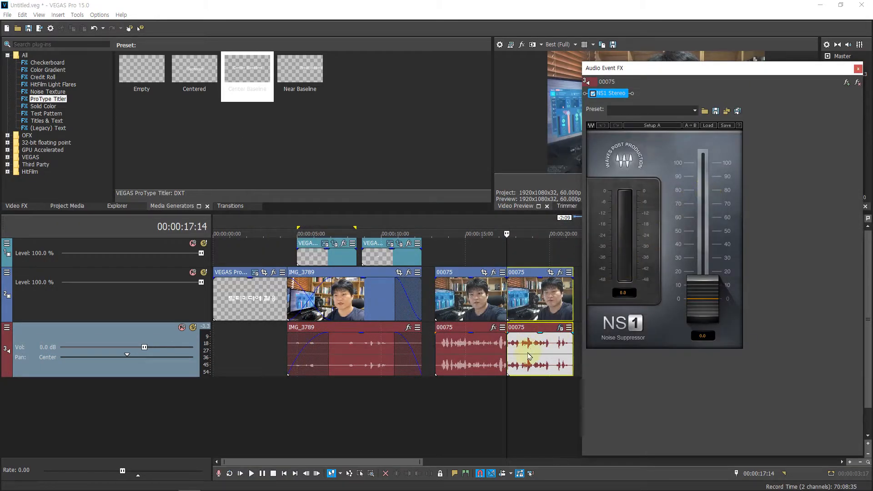
# Raise the NS1 suppression fader to about 70.4 and play across the split to compare untreated and suppressed audio
pyautogui.click(517, 393)
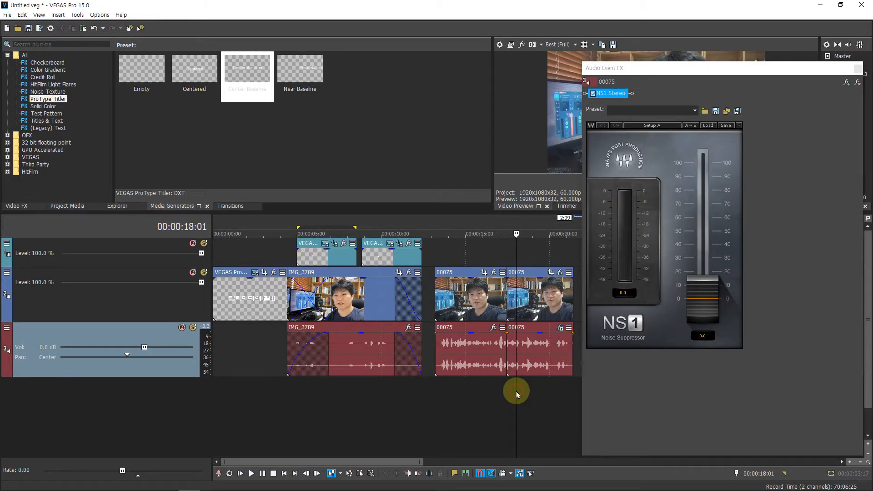
pyautogui.click(492, 392)
pyautogui.moveTo(706, 289); pyautogui.dragTo(702, 201)
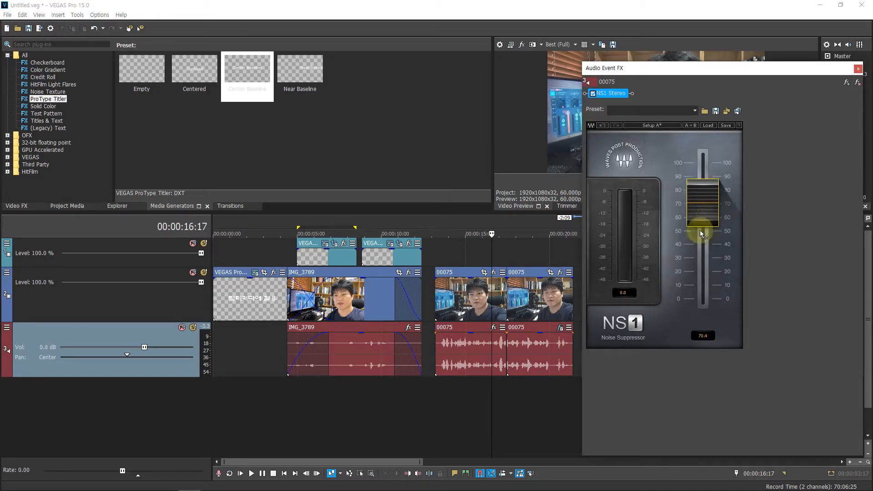
pyautogui.click(453, 386)
pyautogui.press('space')
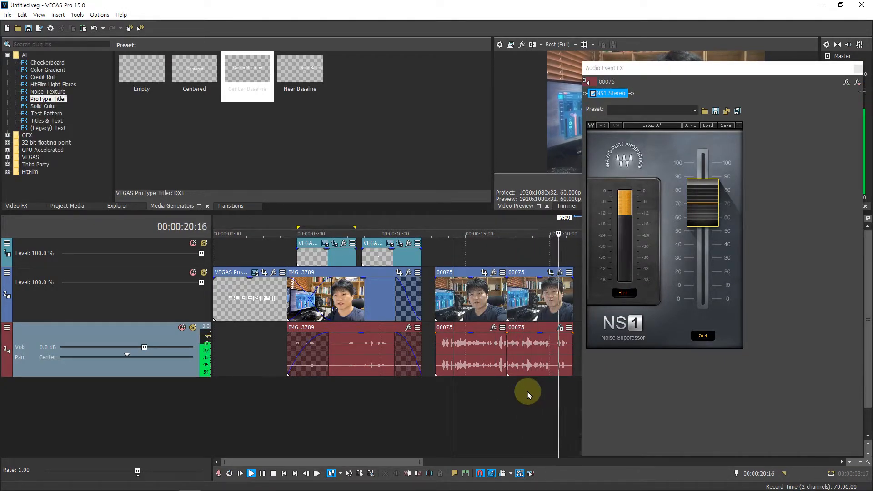
pyautogui.press('Return')
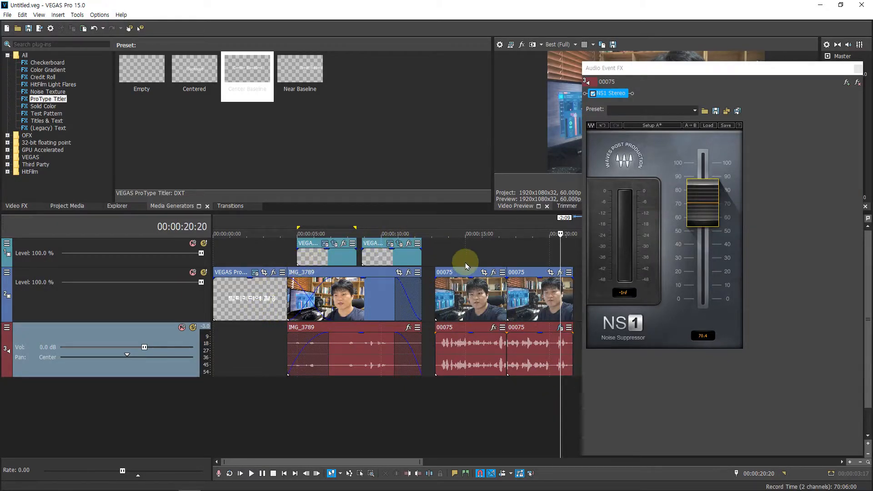
# Remove NS1 Stereo from the second 00075 piece's audio and close the effects window
pyautogui.rightClick(618, 95)
pyautogui.click(636, 141)
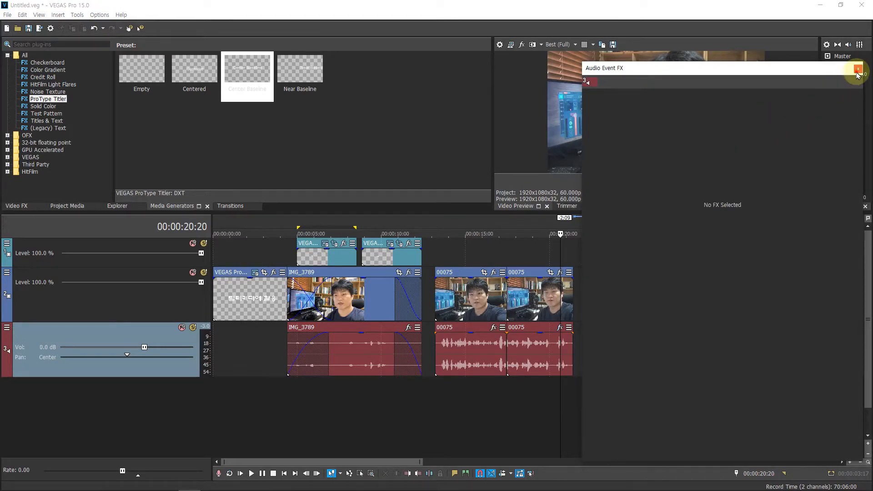
pyautogui.click(857, 70)
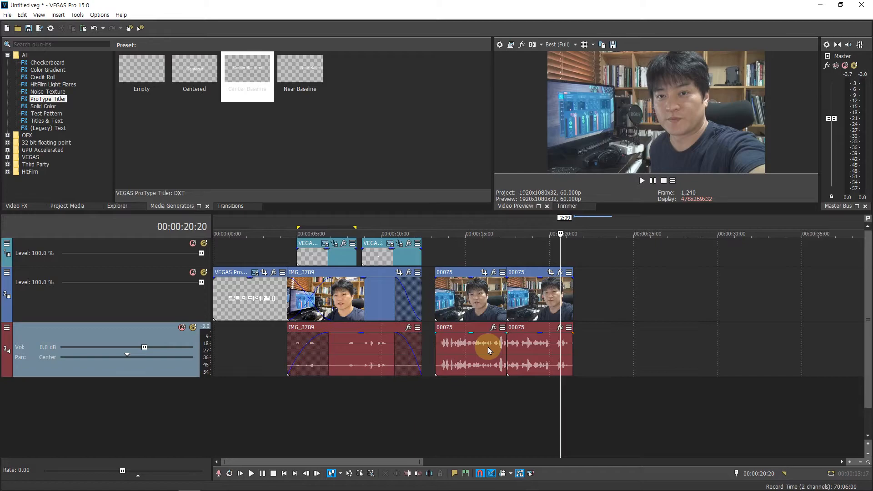
# Move the second 00075 piece 1:20 later and turn on the Normalize switch for its audio
pyautogui.moveTo(528, 298); pyautogui.dragTo(556, 293)
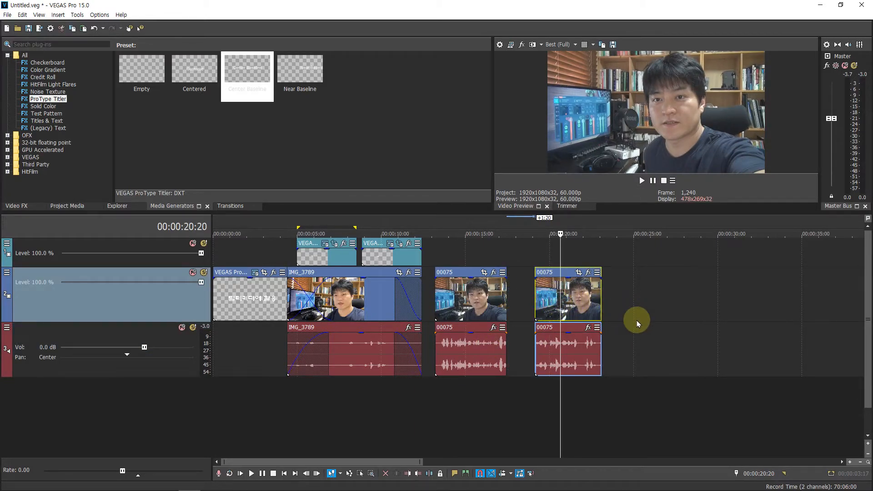
pyautogui.rightClick(575, 351)
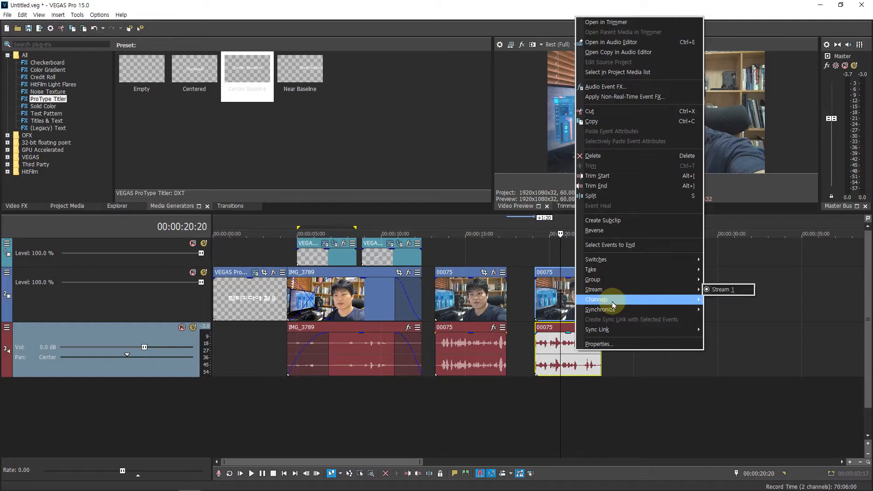
pyautogui.moveTo(609, 259)
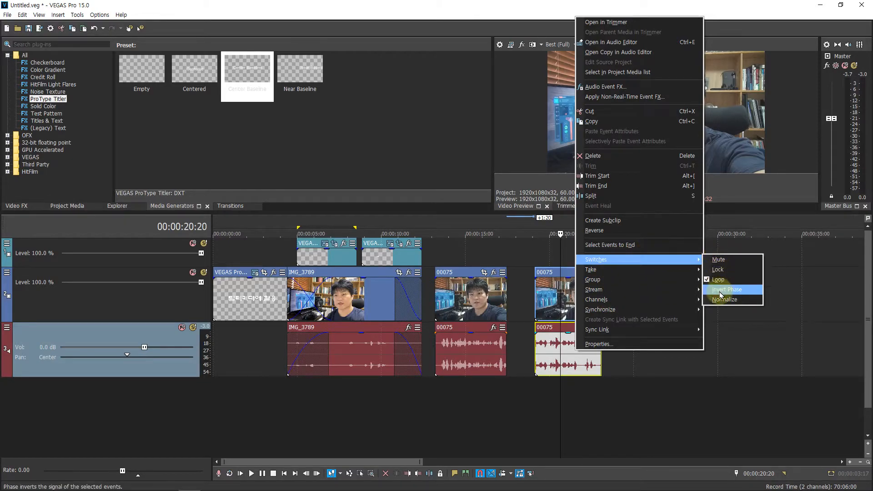
pyautogui.click(719, 294)
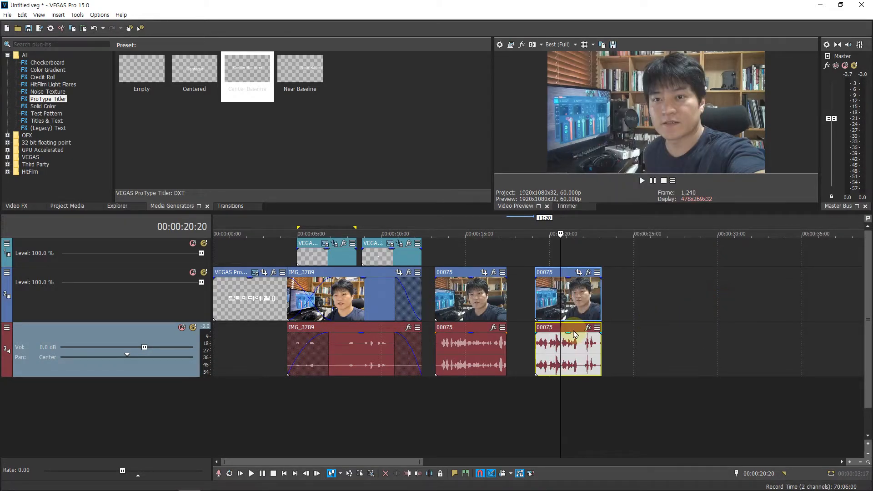
# Turn on Normalize for the first 00075 piece's audio and move the second piece 1:12 earlier, closer to the first
pyautogui.click(465, 346)
pyautogui.rightClick(464, 346)
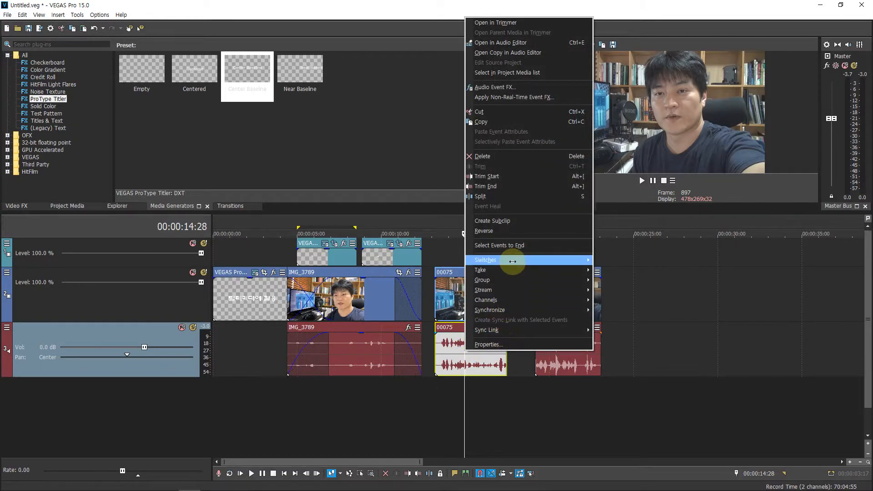
pyautogui.moveTo(512, 261)
pyautogui.click(604, 291)
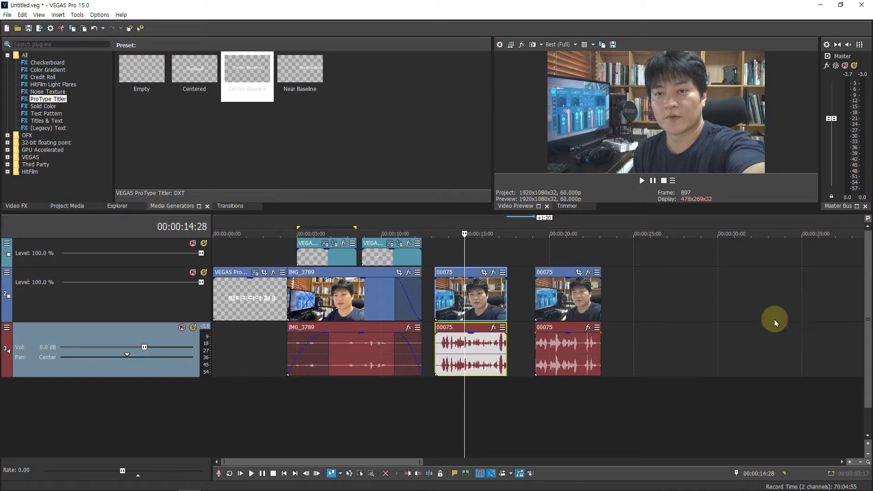
pyautogui.moveTo(582, 318); pyautogui.dragTo(559, 321)
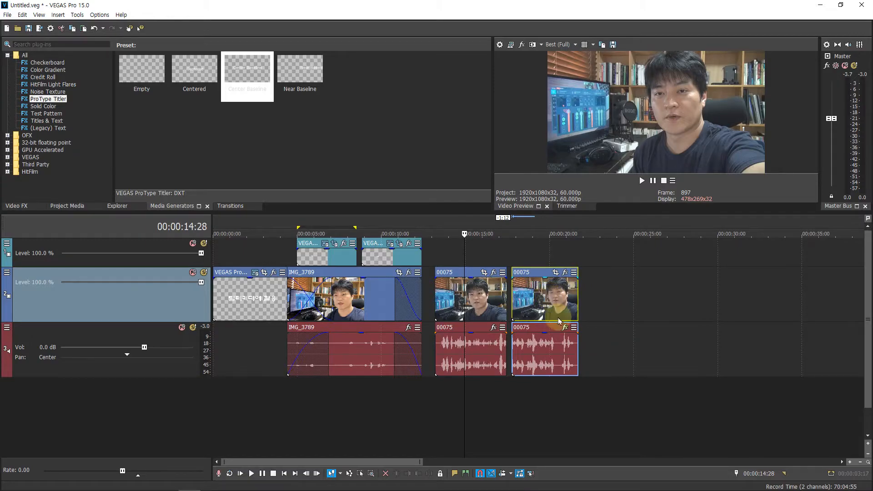
# Record a short voice take on a new audio track starting at 00:00:22:14 and keep the recorded file
pyautogui.click(590, 387)
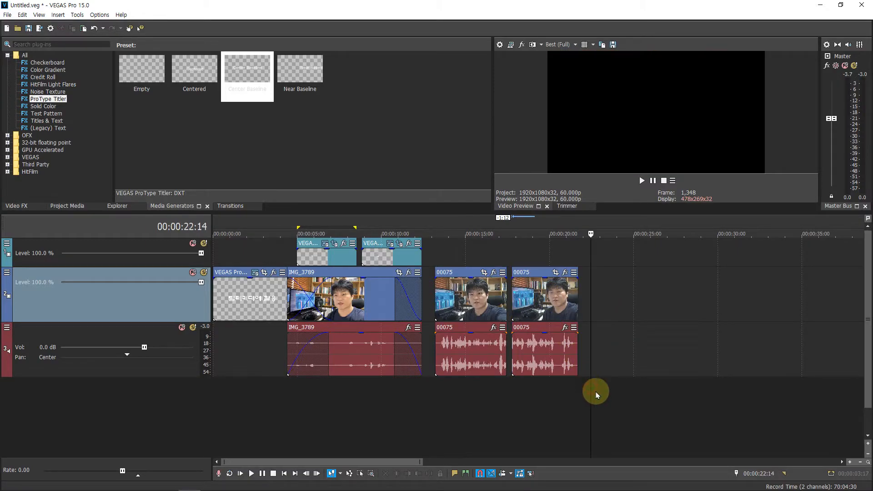
pyautogui.click(218, 474)
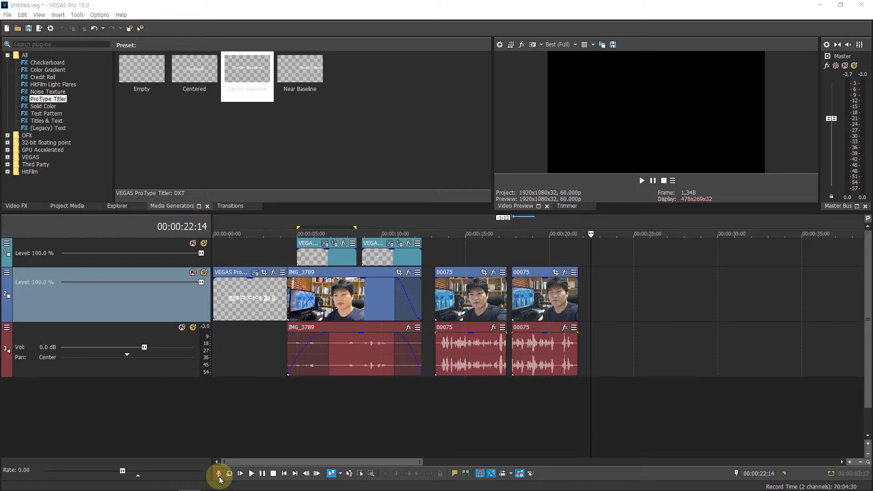
pyautogui.click(457, 207)
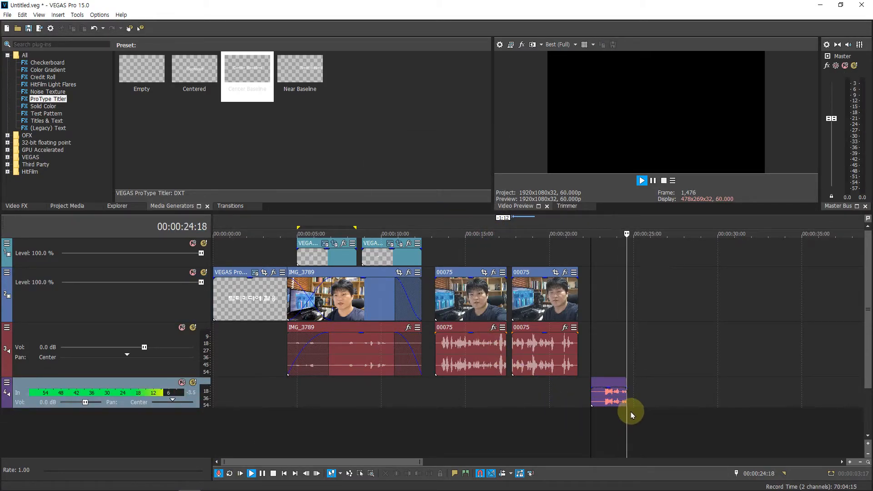
pyautogui.click(273, 473)
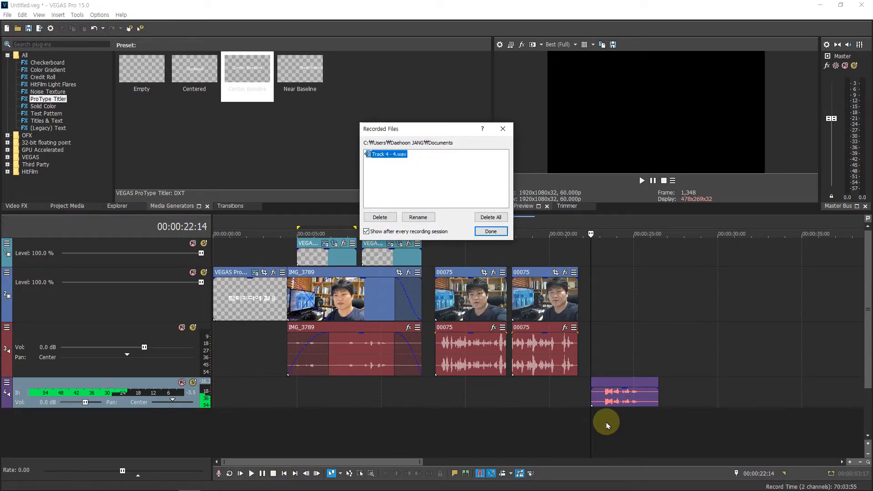
pyautogui.click(499, 232)
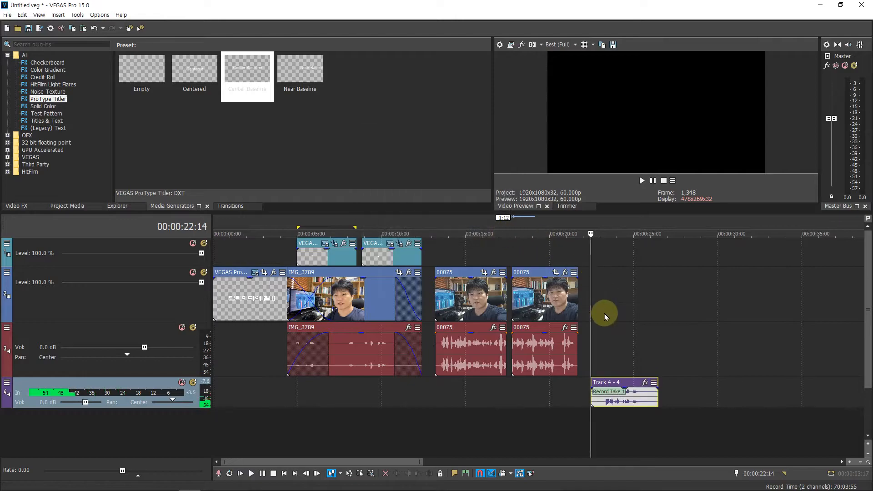
# Play back the recorded voice take and move it 7 frames earlier
pyautogui.click(600, 300)
pyautogui.press('space')
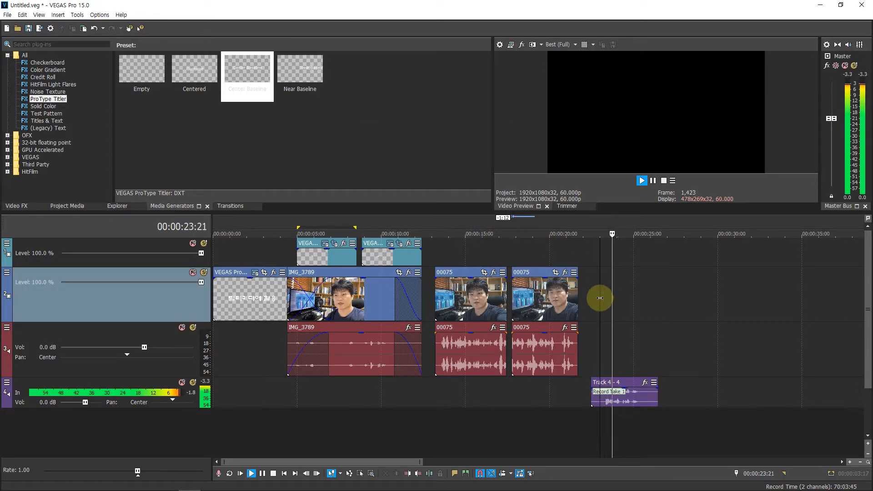
pyautogui.press('Return')
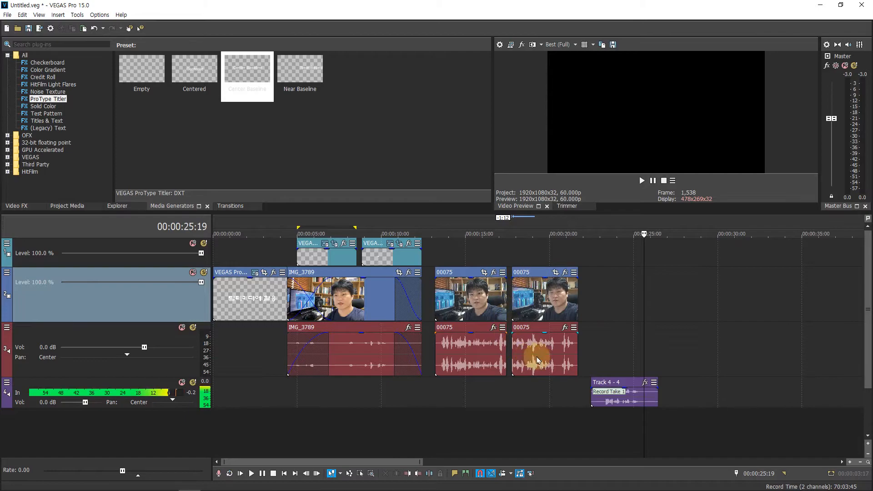
pyautogui.click(557, 356)
pyautogui.moveTo(645, 407)
pyautogui.mouseDown()
pyautogui.moveTo(571, 402)
pyautogui.moveTo(643, 400)
pyautogui.mouseUp()
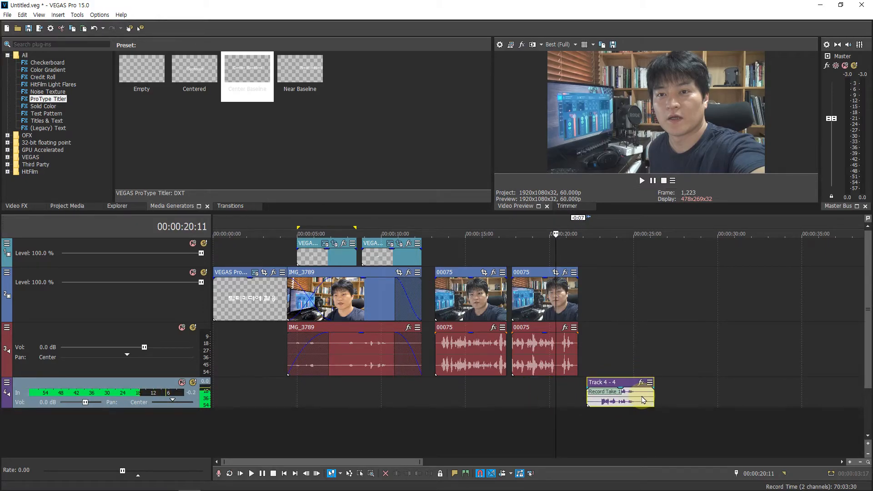
# Slightly lower the gain of the second 00075 piece's audio and bring track 3's volume down to -Inf
pyautogui.click(542, 359)
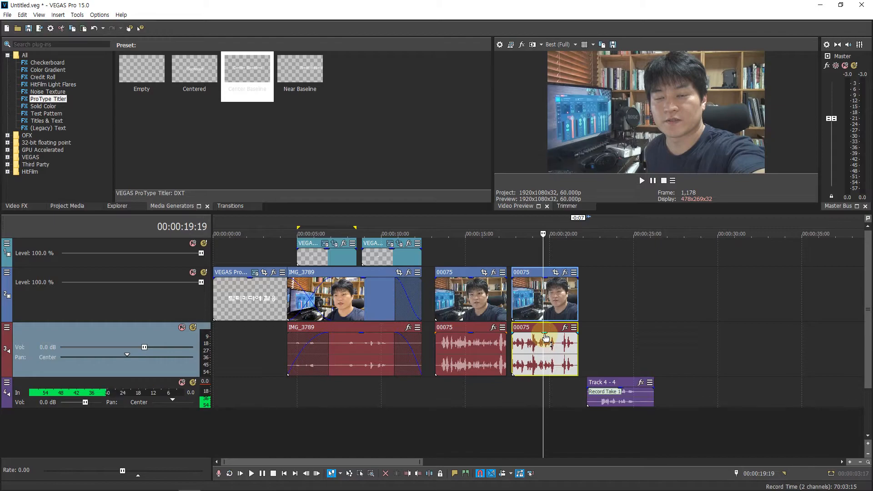
pyautogui.moveTo(546, 336)
pyautogui.mouseDown()
pyautogui.moveTo(541, 429)
pyautogui.moveTo(555, 337)
pyautogui.mouseUp()
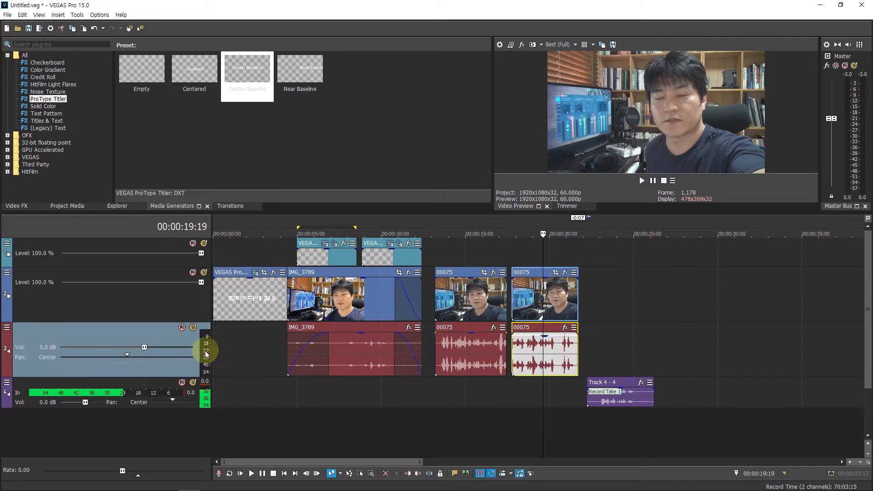
pyautogui.moveTo(144, 347); pyautogui.dragTo(81, 347)
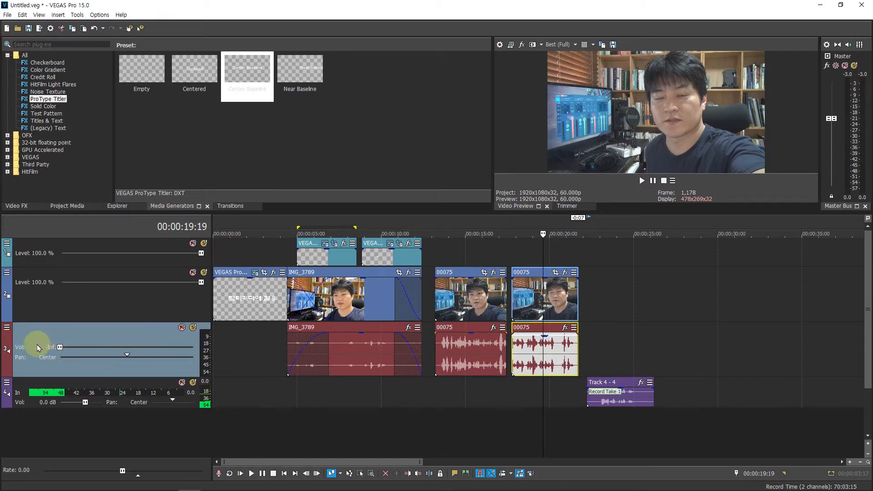
# Mute track 4, which holds the recorded voice take, and delete the track
pyautogui.click(181, 383)
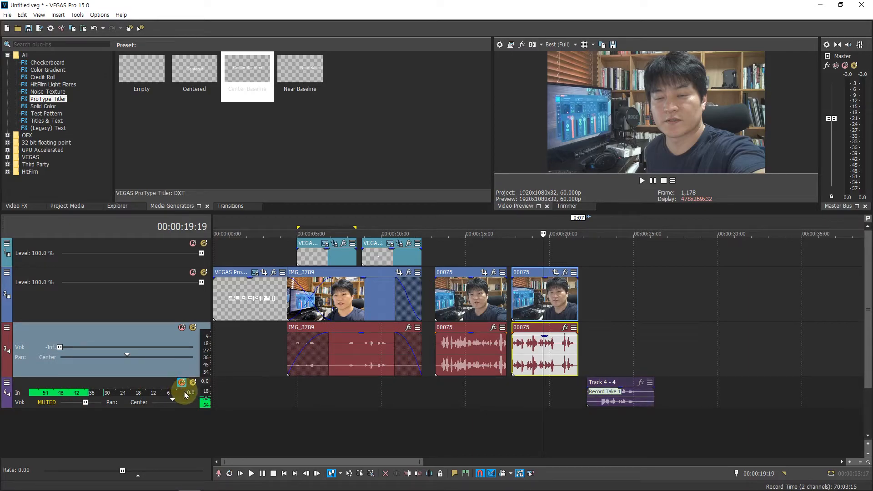
pyautogui.click(135, 385)
pyautogui.rightClick(135, 385)
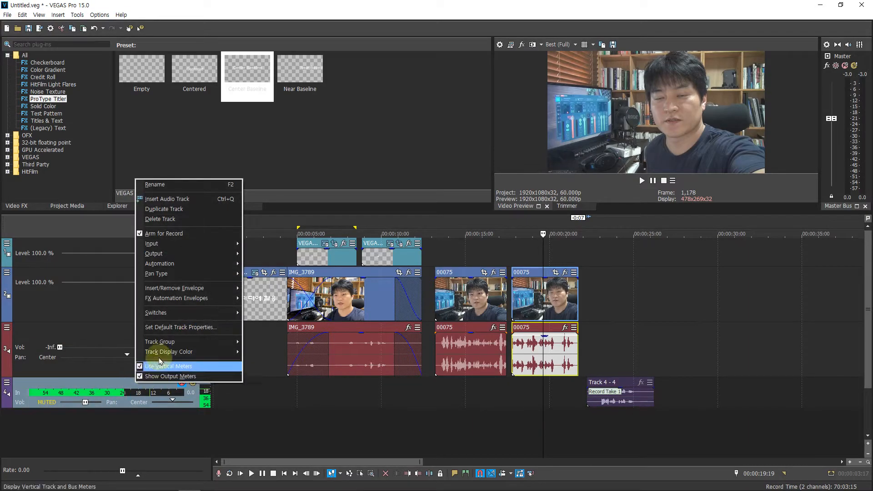
pyautogui.click(176, 222)
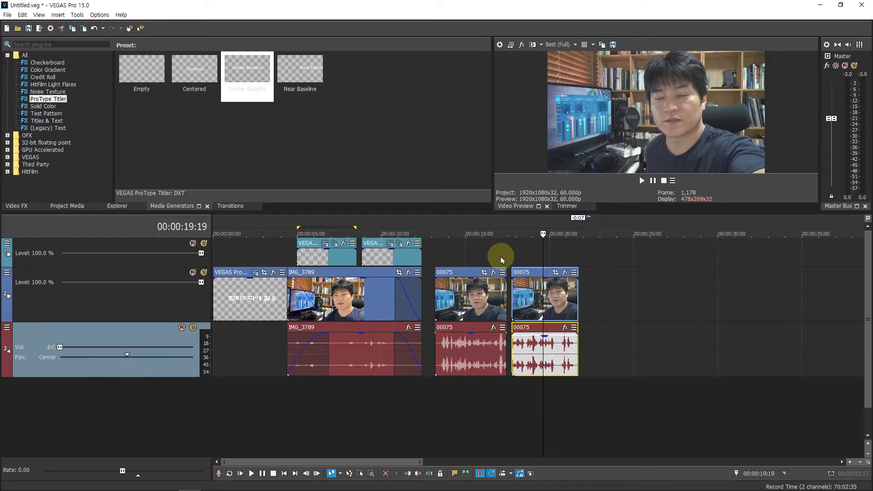
# Place the playhead at 00:00:13:00 and restore track 3's volume to 0.0 dB
pyautogui.click(477, 247)
pyautogui.click(431, 248)
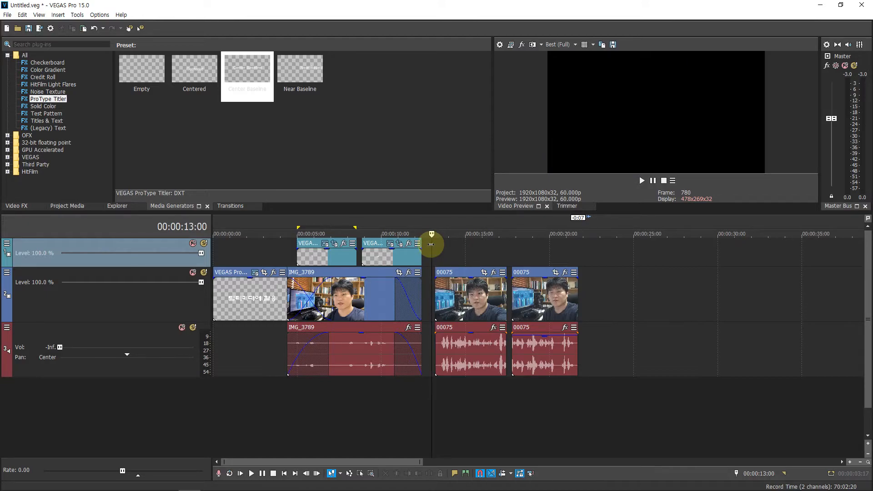
pyautogui.click(60, 349)
pyautogui.moveTo(62, 350); pyautogui.dragTo(119, 358)
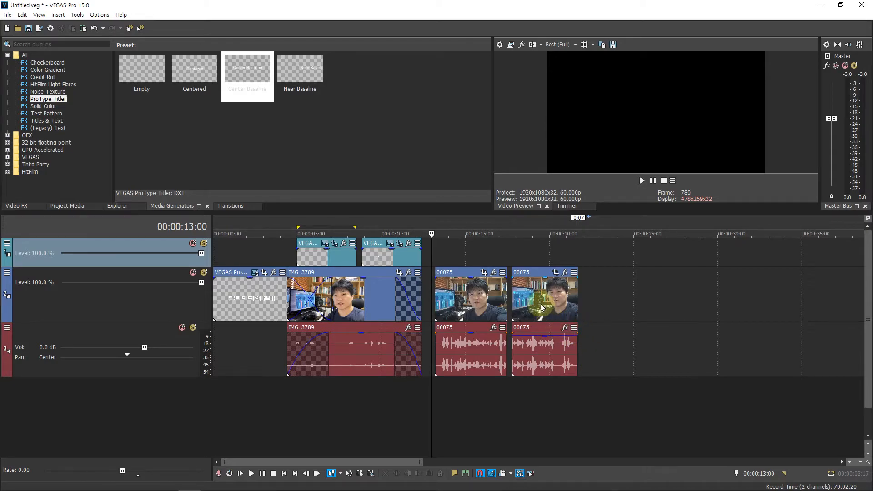
# Move the second 00075 piece onto new tracks 4 and 5, starting at about 00:00:15:27 so it overlaps the first piece
pyautogui.moveTo(546, 300); pyautogui.dragTo(560, 433)
pyautogui.moveTo(561, 350); pyautogui.dragTo(517, 404)
pyautogui.click(481, 251)
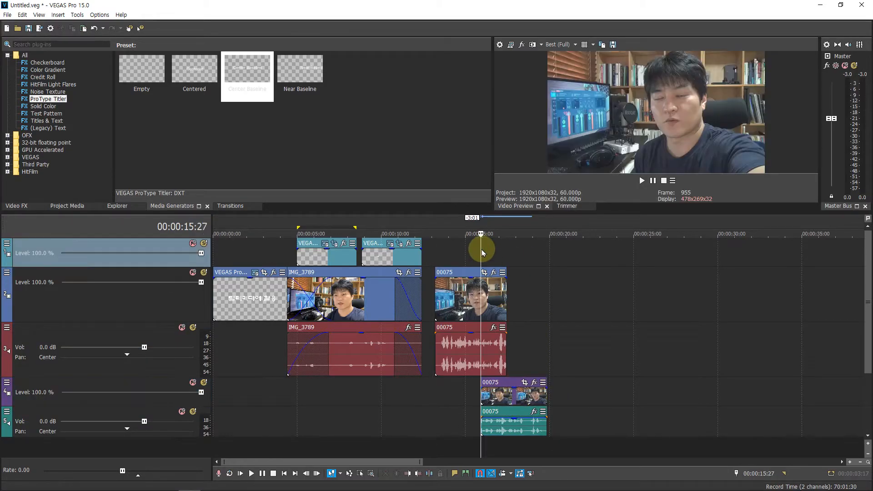
pyautogui.click(473, 300)
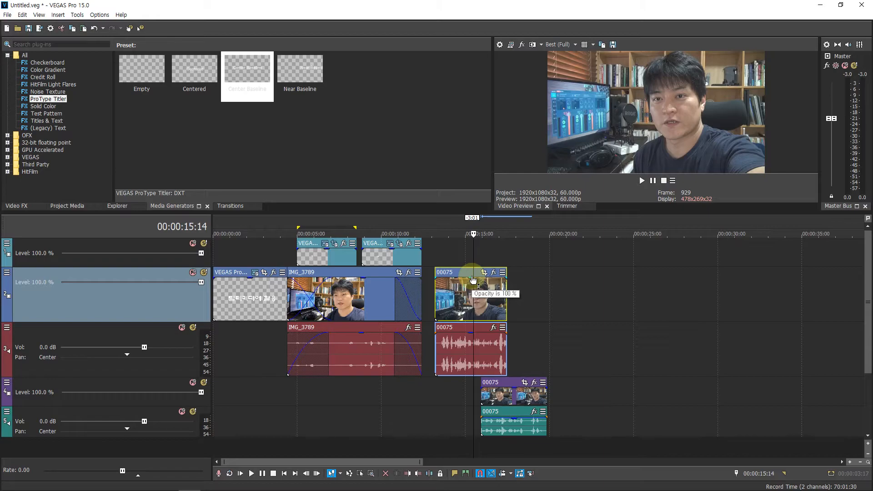
pyautogui.rightClick(174, 295)
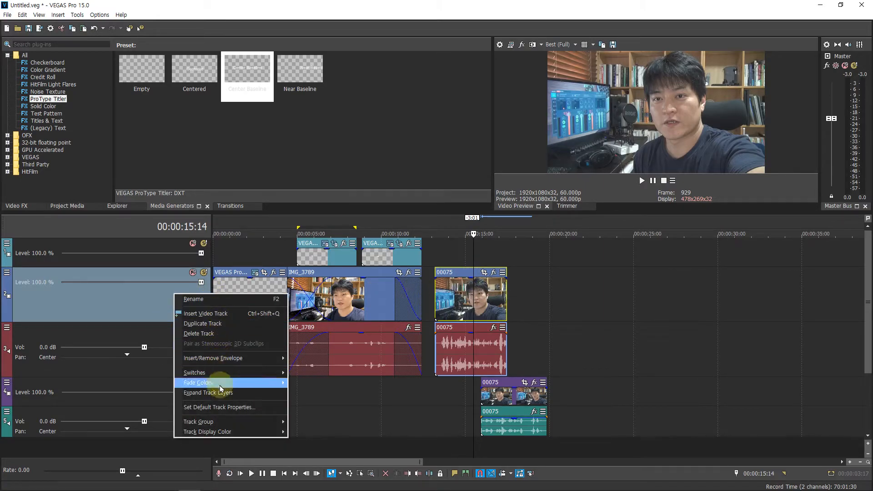
pyautogui.click(478, 257)
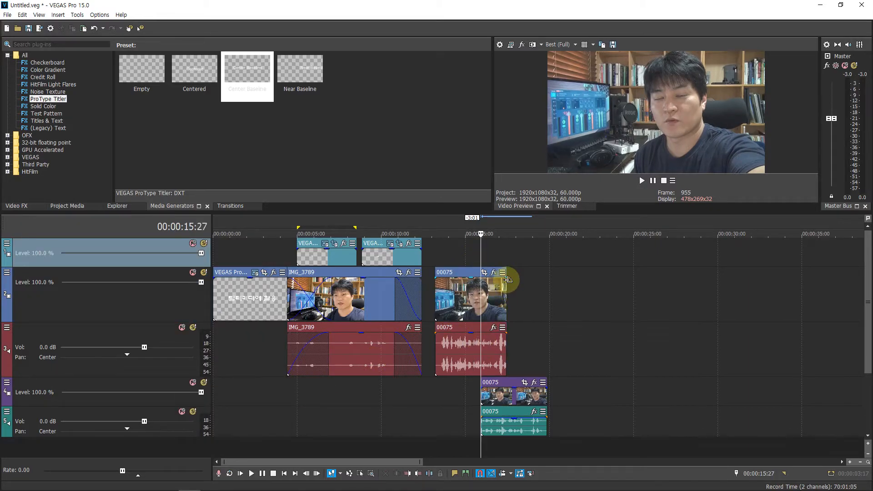
pyautogui.click(504, 281)
pyautogui.moveTo(506, 274); pyautogui.dragTo(481, 278)
pyautogui.moveTo(484, 390); pyautogui.dragTo(506, 390)
# Play from 00:00:15:19 across the overlapping 00075 pieces to check how the stacked tracks look and sound together
pyautogui.click(476, 256)
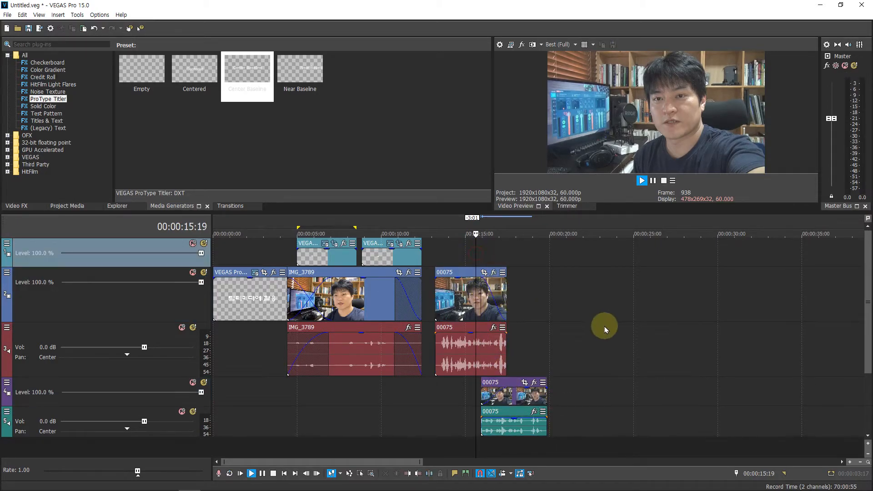
pyautogui.press('space')
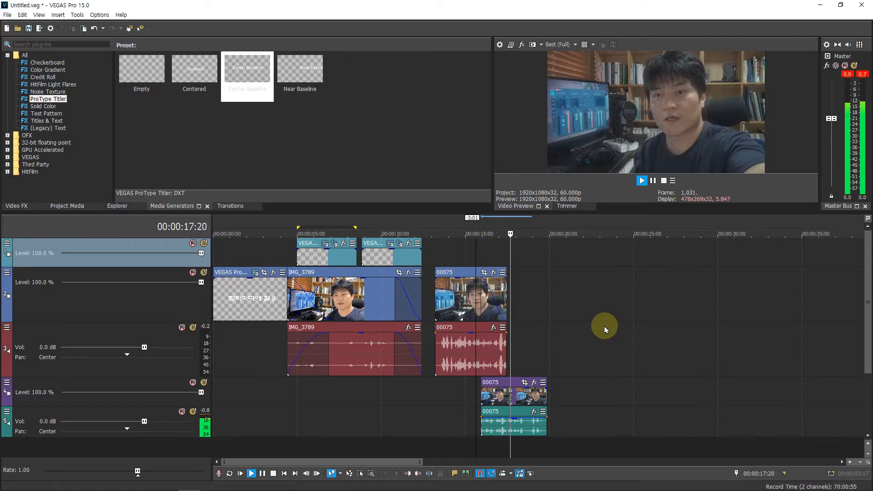
pyautogui.press('Return')
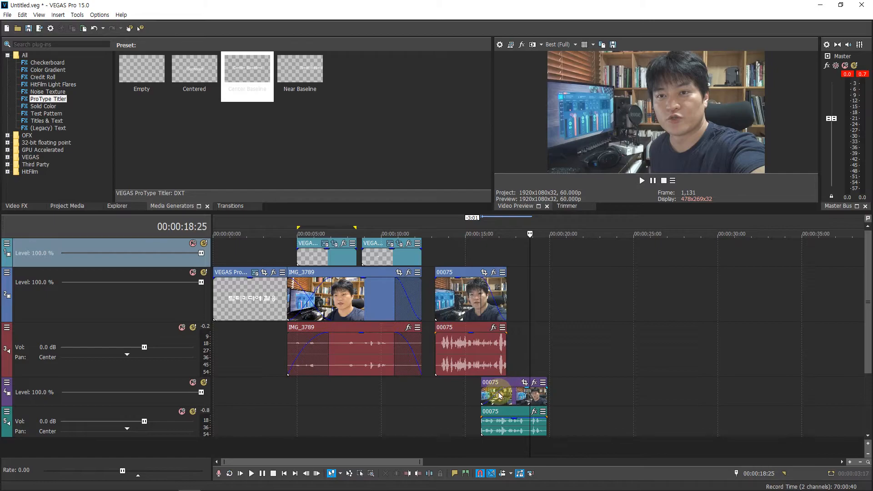
# Move the second 00075 piece 3:19 later and place the first piece on tracks 4 and 5, overlapping the end of IMG_3789
pyautogui.moveTo(515, 398); pyautogui.dragTo(576, 398)
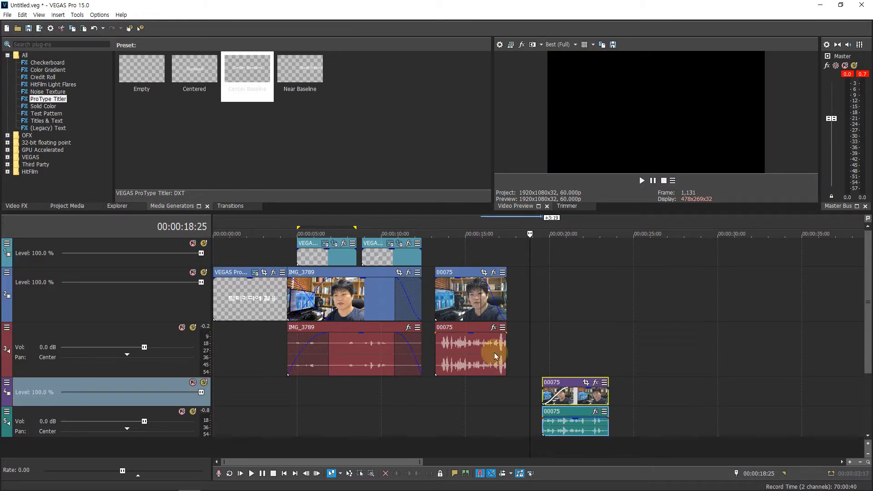
pyautogui.click(458, 295)
pyautogui.moveTo(436, 425); pyautogui.dragTo(429, 389)
# Add a fade-in to the first 00075 piece's audio and play through its overlap with the end of IMG_3789
pyautogui.moveTo(431, 414); pyautogui.dragTo(432, 414)
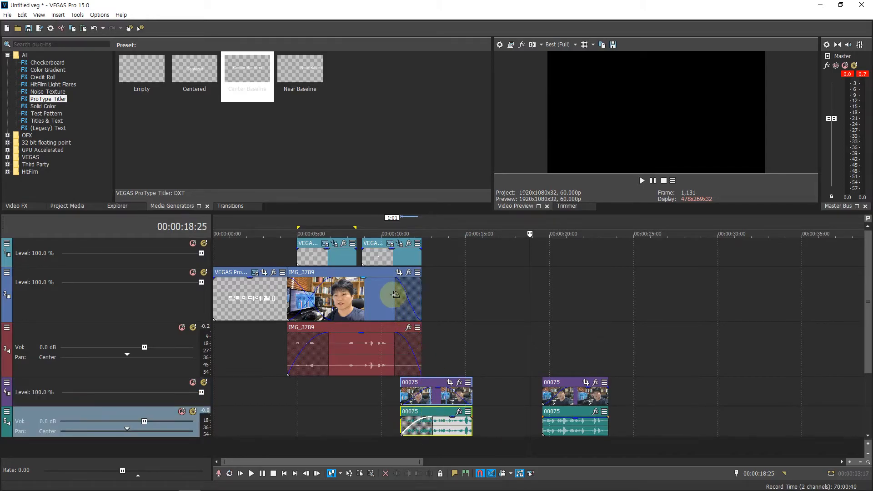
pyautogui.click(388, 391)
pyautogui.press('space')
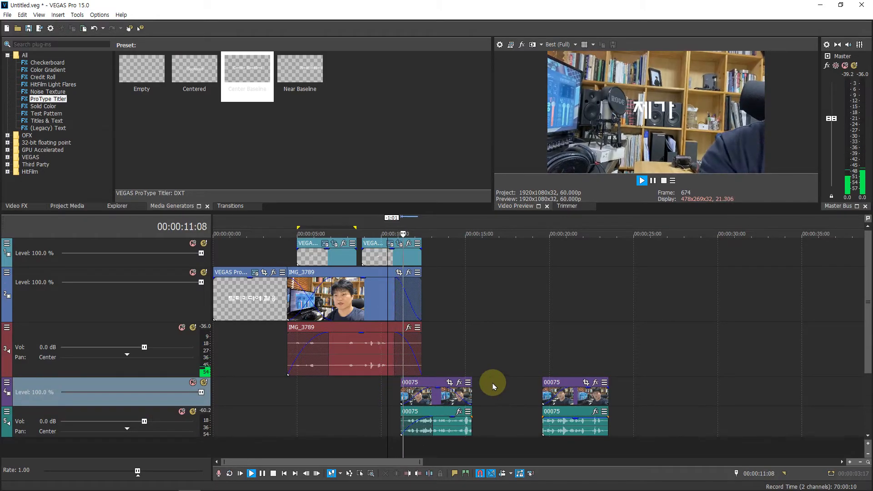
pyautogui.press('Return')
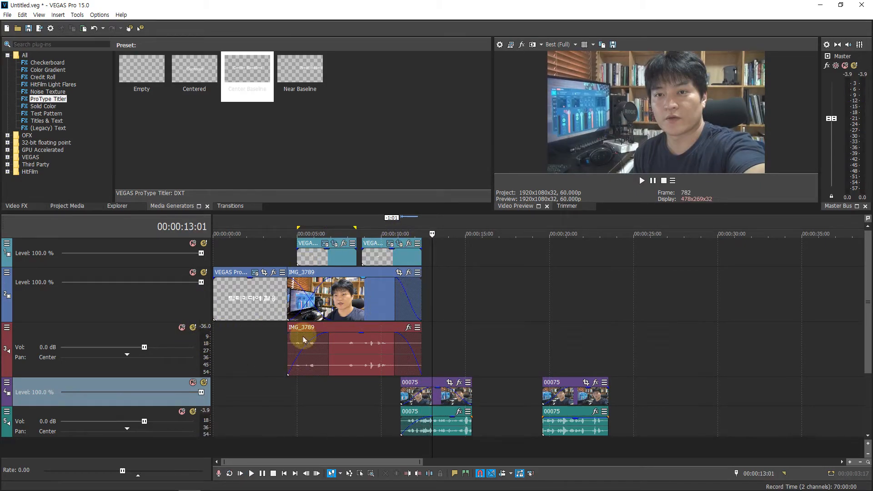
# Delete the second 00075 piece, with its video and audio, from tracks 4 and 5
pyautogui.click(583, 396)
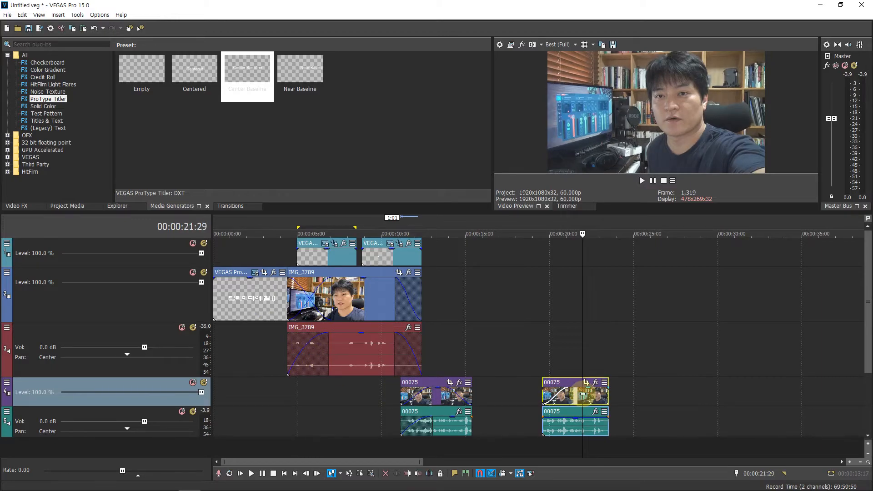
pyautogui.press('Delete')
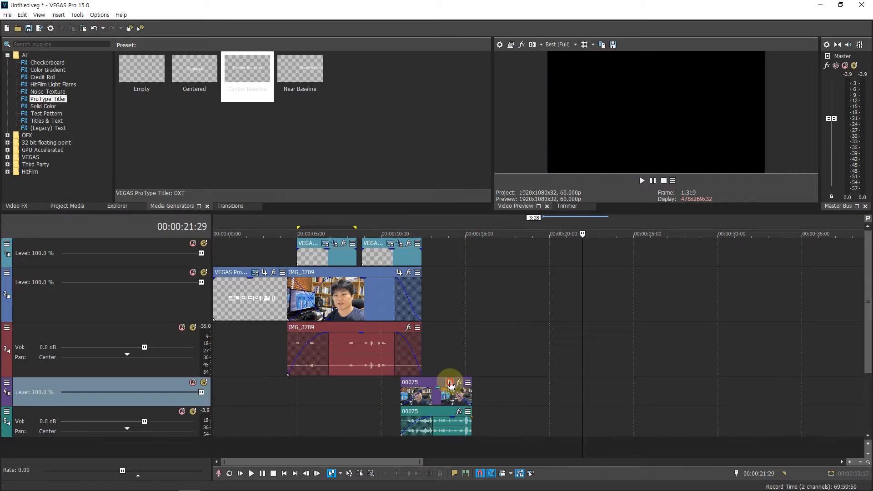
# Open Event Pan/Crop for the remaining 00075 clip and enlarge its frame to 3,840 by 2,160 to shrink the picture
pyautogui.click(450, 385)
pyautogui.moveTo(448, 117); pyautogui.dragTo(604, 74)
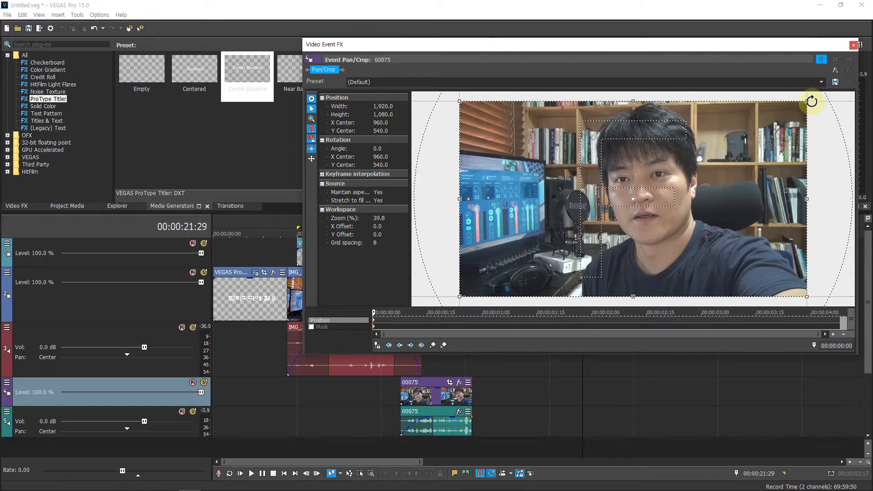
pyautogui.scroll(-5, 517, 212)
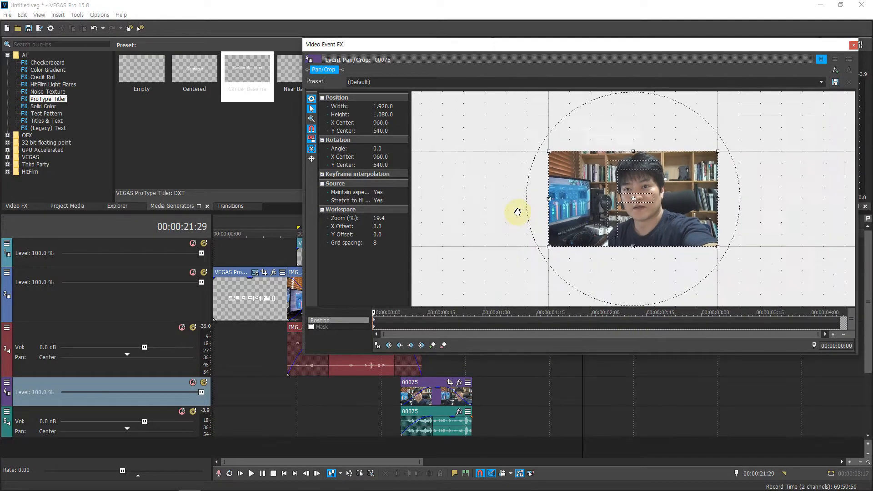
pyautogui.moveTo(699, 236); pyautogui.dragTo(778, 275)
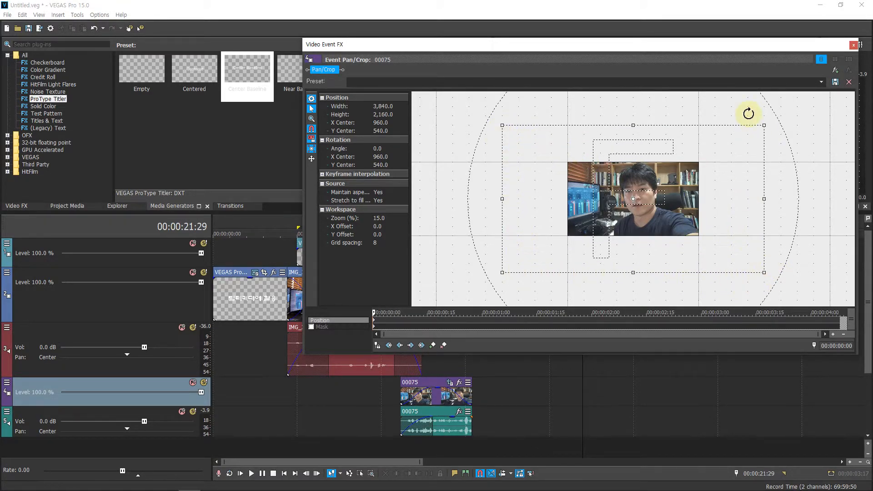
# Preview the clip at 00:00:13:02 and shift its Pan/Crop frame to X Center 1,920 and Y Center 945
pyautogui.moveTo(598, 43); pyautogui.dragTo(487, 62)
pyautogui.click(432, 357)
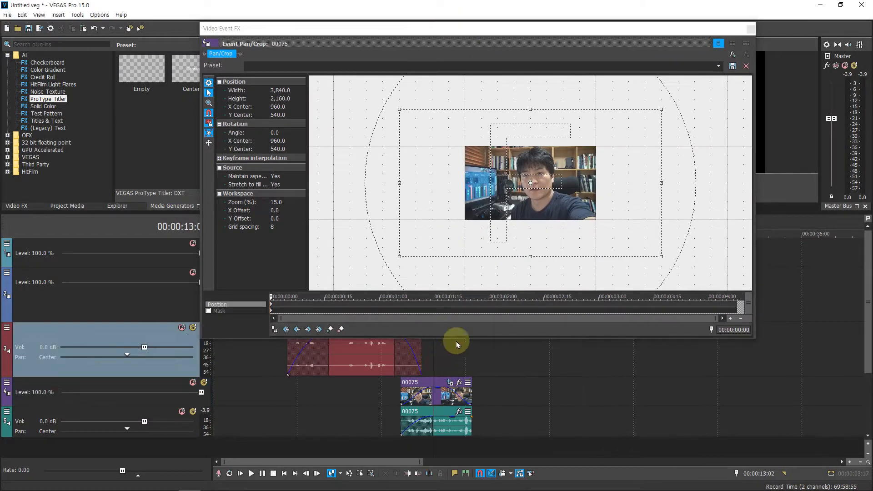
pyautogui.moveTo(530, 31); pyautogui.dragTo(517, 173)
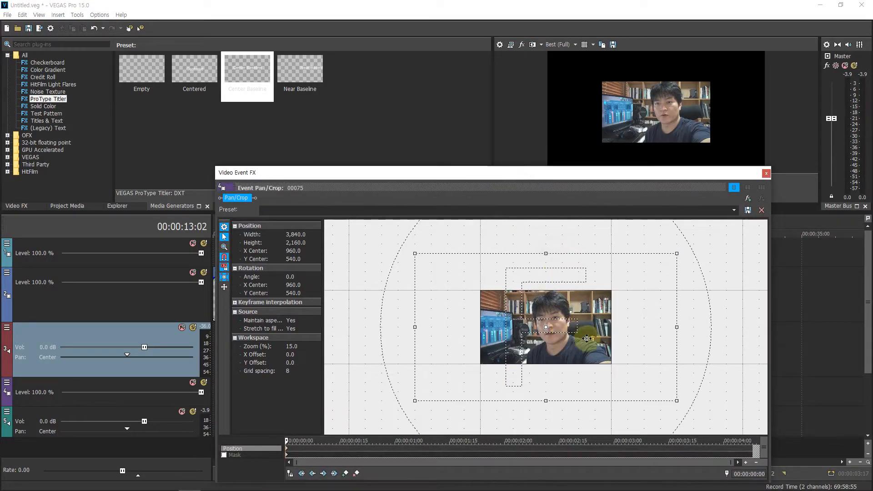
pyautogui.moveTo(591, 338); pyautogui.dragTo(648, 357)
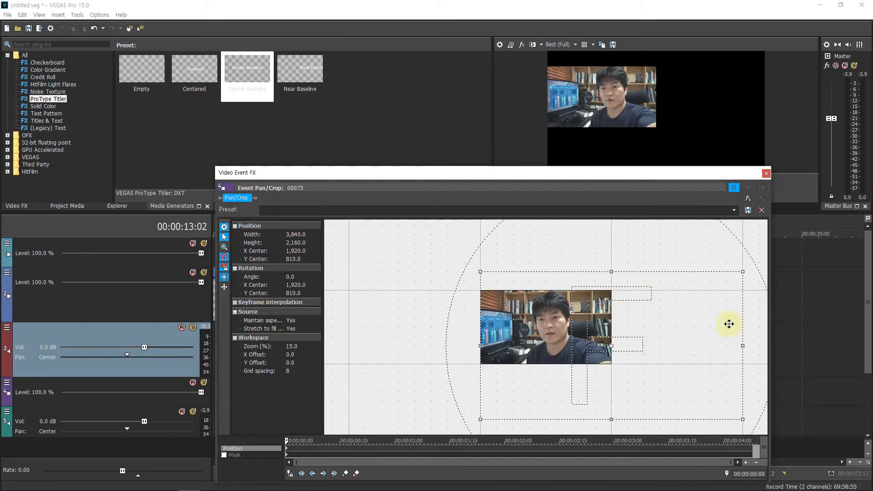
pyautogui.moveTo(664, 344); pyautogui.dragTo(681, 364)
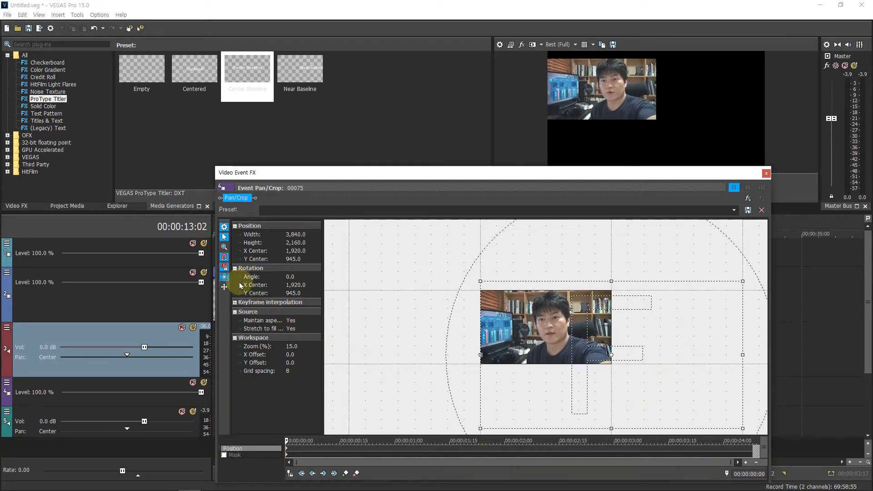
# Turn off snapping in Pan/Crop and reposition the frame freely at about X Center 1,634 and Y Center 885
pyautogui.click(226, 260)
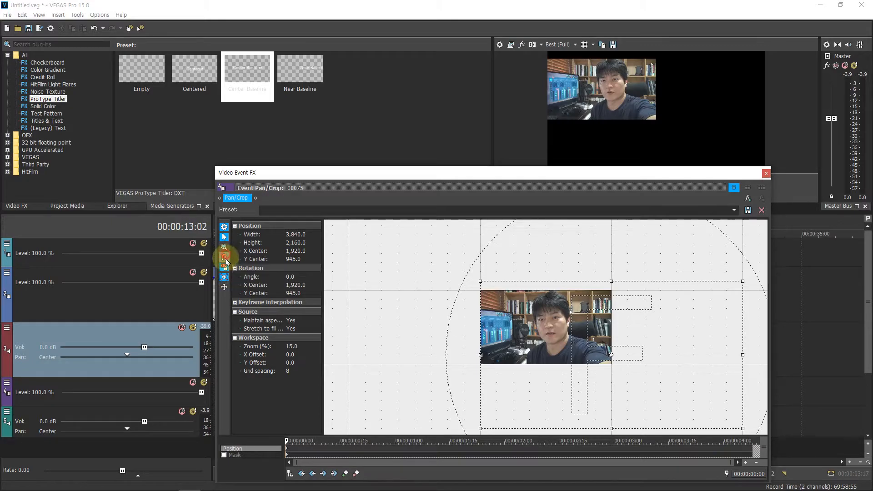
pyautogui.moveTo(647, 340); pyautogui.dragTo(627, 342)
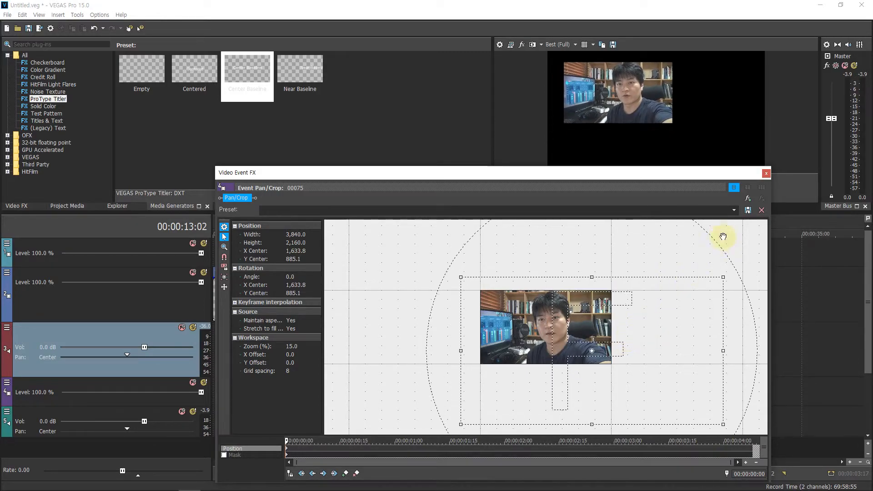
pyautogui.click(766, 174)
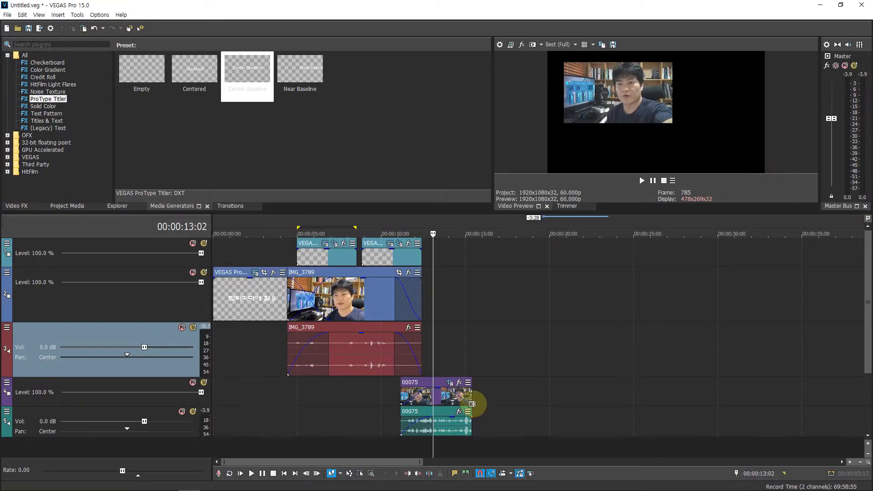
# Play through the overlap of IMG_3789 and 00075 to check how the shrunken picture appears
pyautogui.click(375, 402)
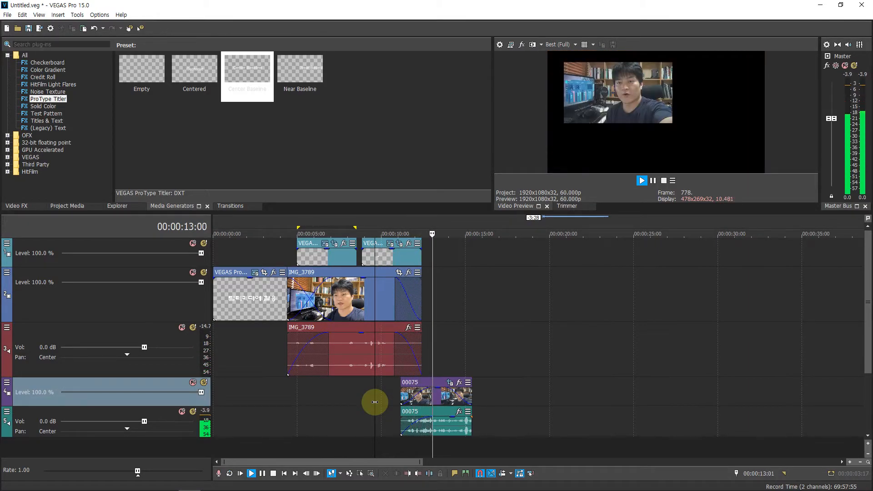
pyautogui.press('Return')
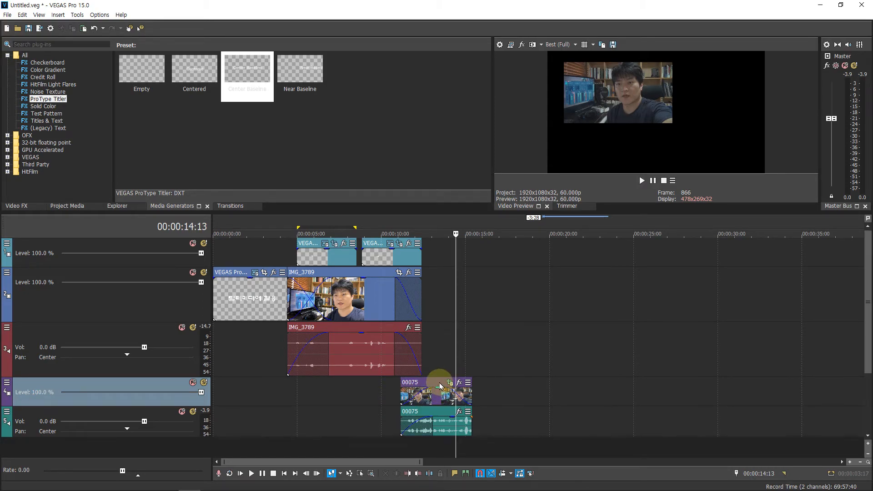
pyautogui.click(477, 353)
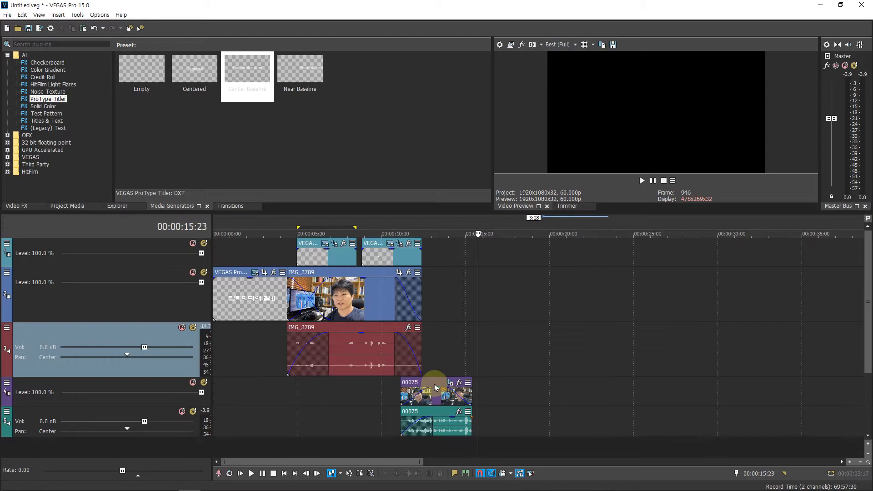
# Set a loop region ending with the 00075 clip at 00:00:15:12 and try start points 00:00:00:00, 00:00:08:16 and 00:00:04:12
pyautogui.doubleClick(434, 385)
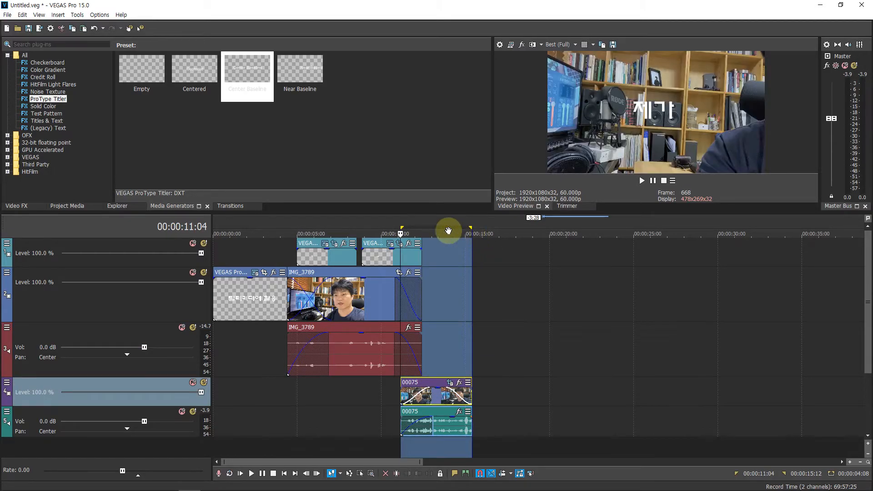
pyautogui.moveTo(403, 227); pyautogui.dragTo(166, 238)
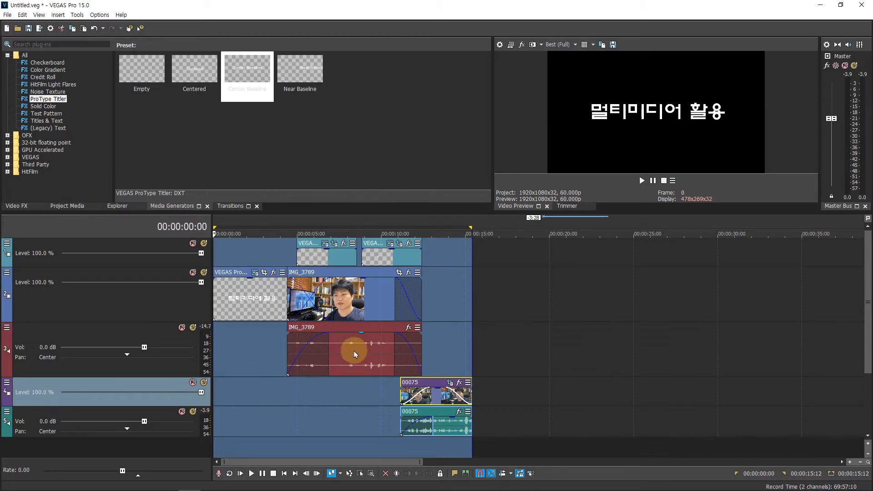
pyautogui.moveTo(214, 226); pyautogui.dragTo(357, 228)
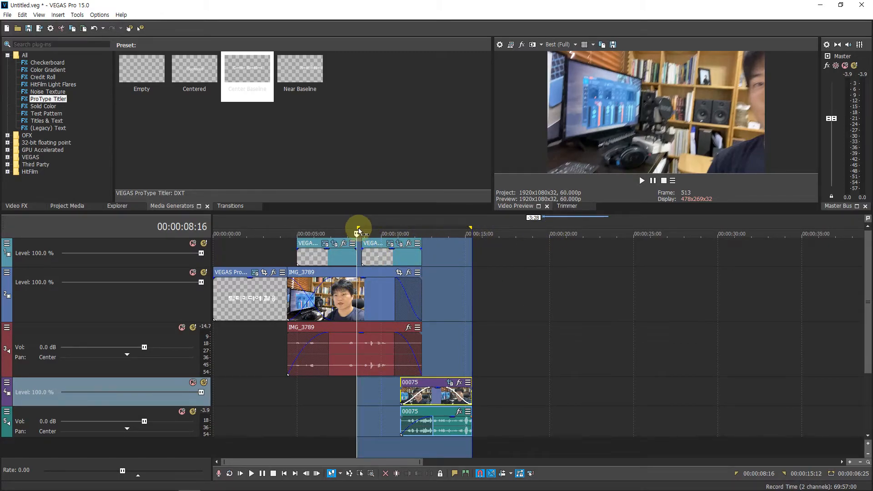
pyautogui.moveTo(358, 227); pyautogui.dragTo(286, 228)
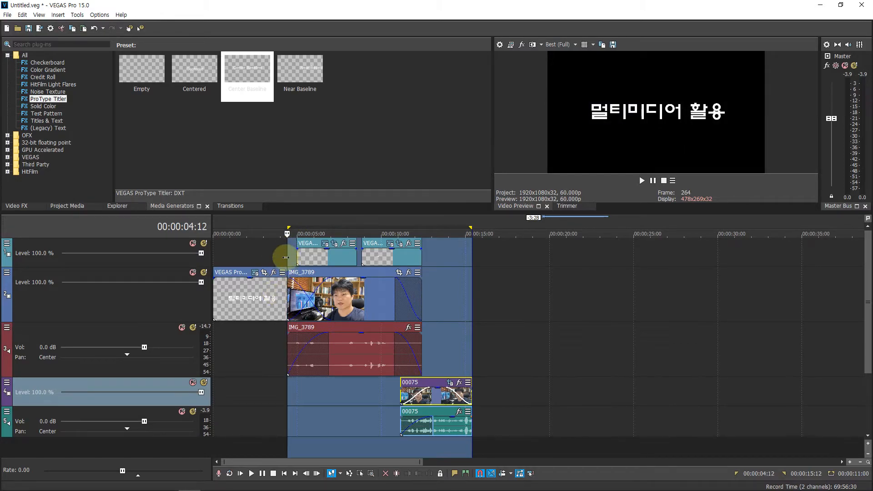
# Place the cursor at 00:00:03:19 and extend the loop region's start to the project's beginning to cover the whole video
pyautogui.moveTo(287, 233); pyautogui.dragTo(269, 233)
pyautogui.scroll(-3, 450, 305)
pyautogui.scroll(-2, 450, 304)
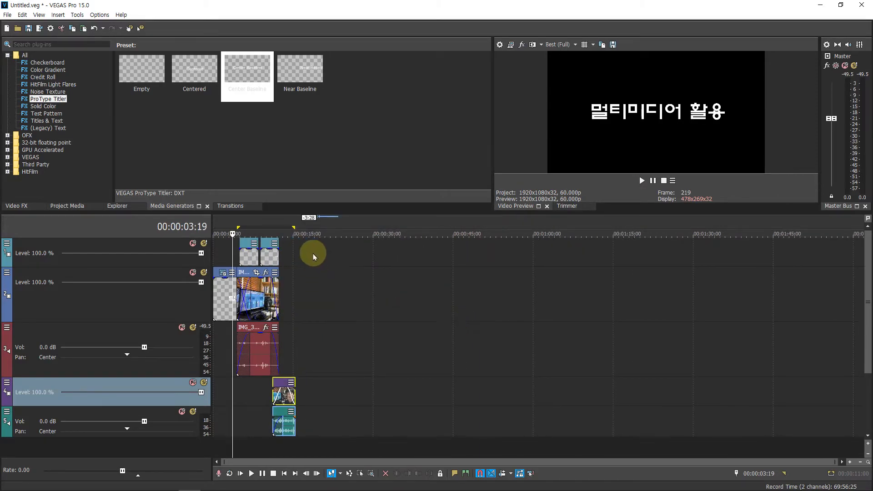
pyautogui.scroll(6, 359, 305)
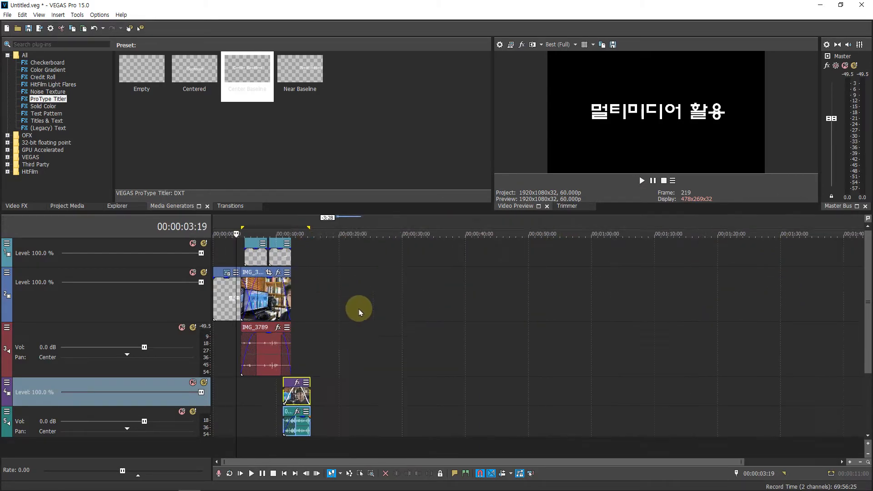
pyautogui.scroll(-2, 381, 306)
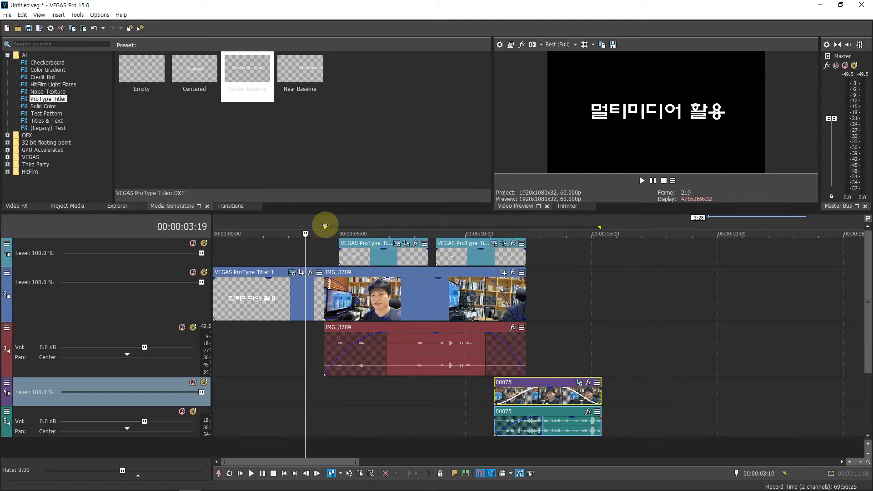
pyautogui.moveTo(325, 226); pyautogui.dragTo(168, 228)
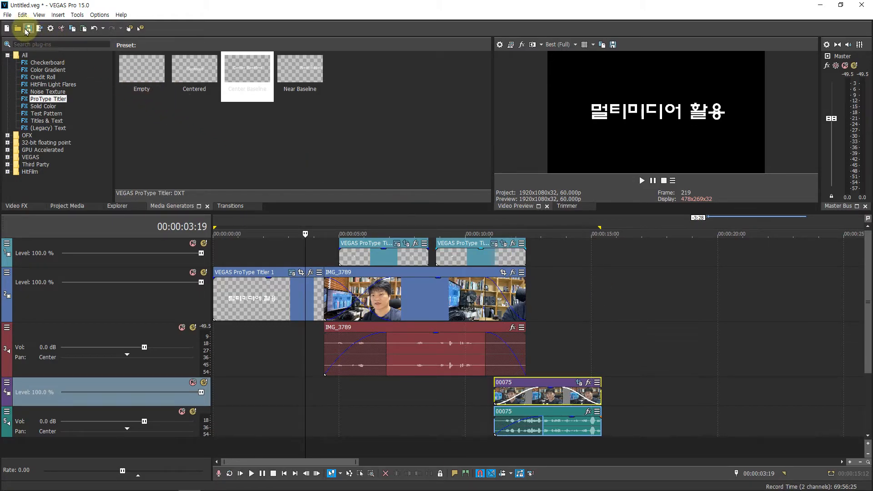
# Open the Render As dialog for the selected region of the project
pyautogui.click(7, 16)
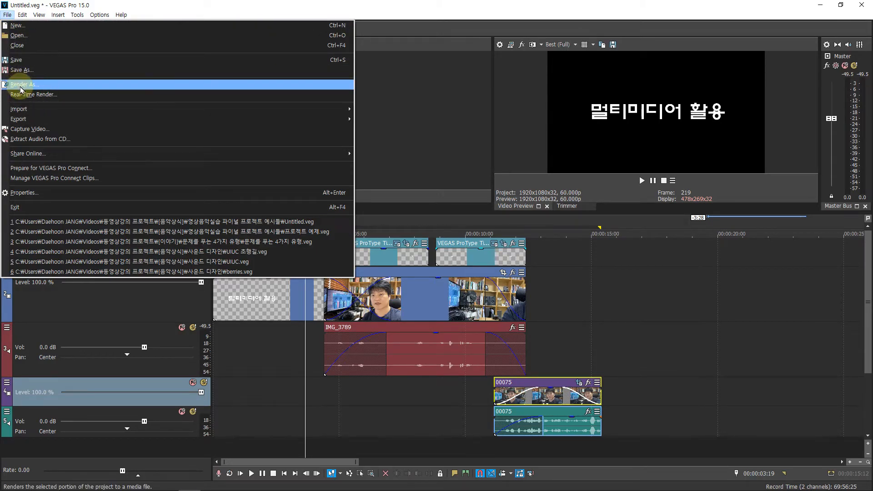
pyautogui.press('Escape')
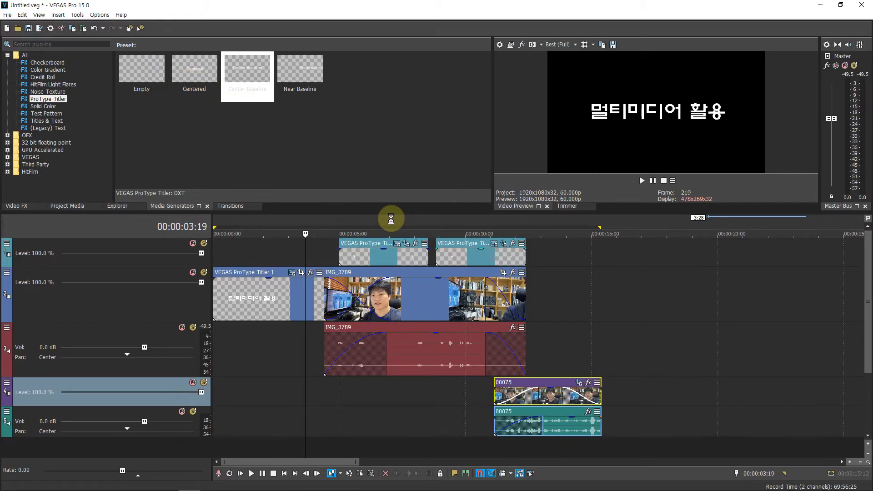
pyautogui.moveTo(328, 58); pyautogui.dragTo(486, 91)
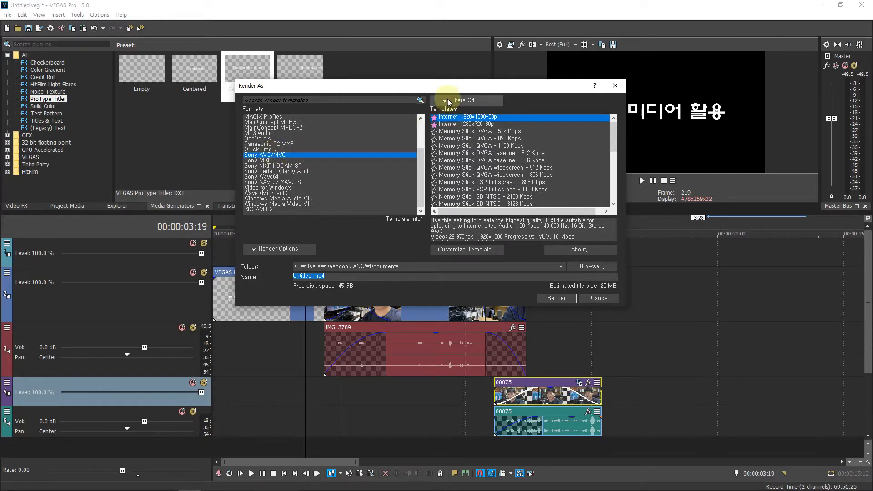
# Browse the render formats from MAGIX ProRes to XDCAM EX and examine the templates each one offers
pyautogui.click(265, 155)
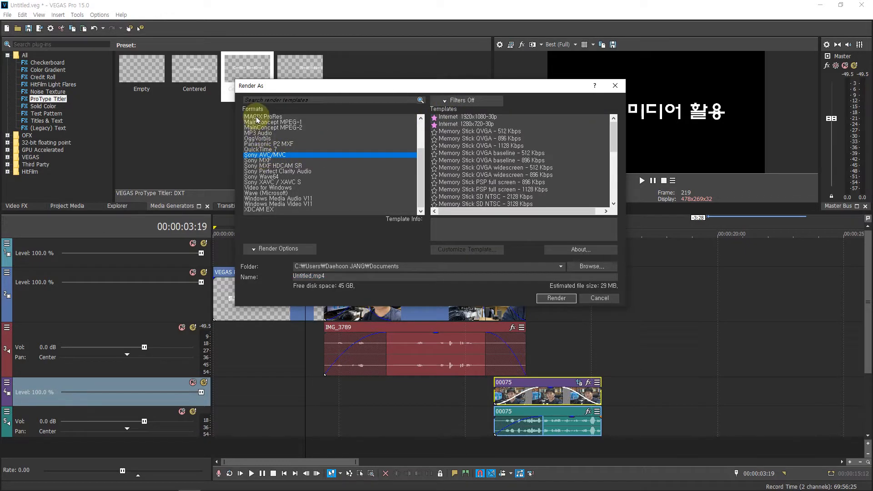
pyautogui.click(257, 117)
pyautogui.click(257, 123)
pyautogui.click(256, 138)
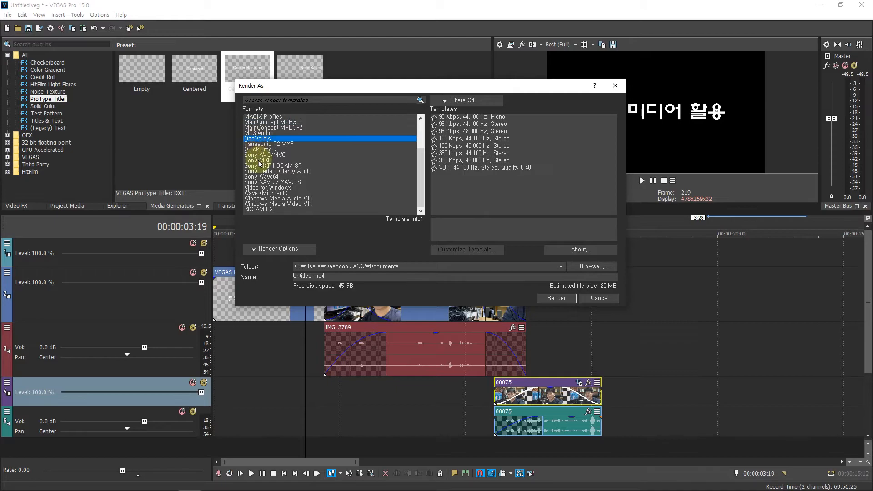
pyautogui.click(259, 160)
pyautogui.click(260, 171)
pyautogui.click(260, 182)
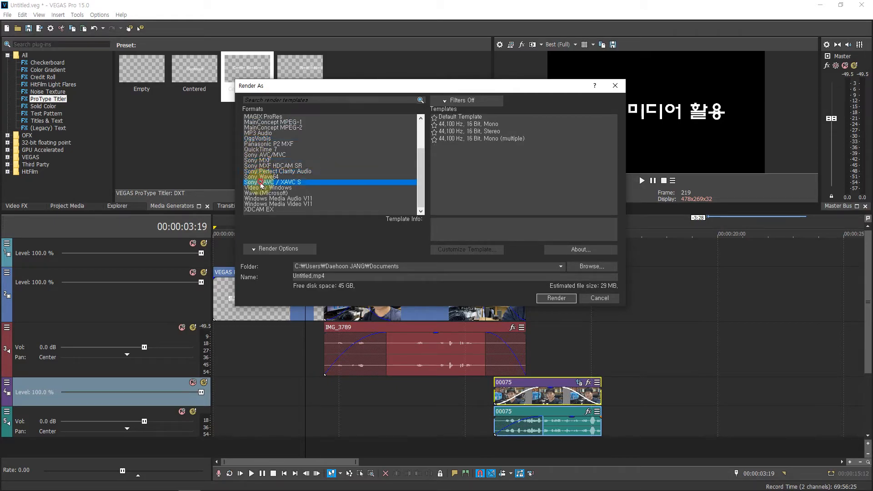
pyautogui.click(261, 193)
pyautogui.click(262, 199)
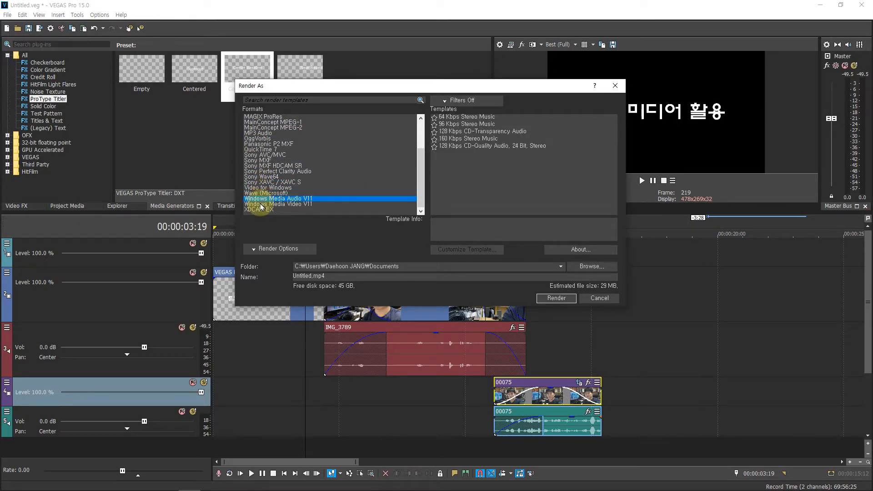
pyautogui.click(262, 204)
pyautogui.click(261, 210)
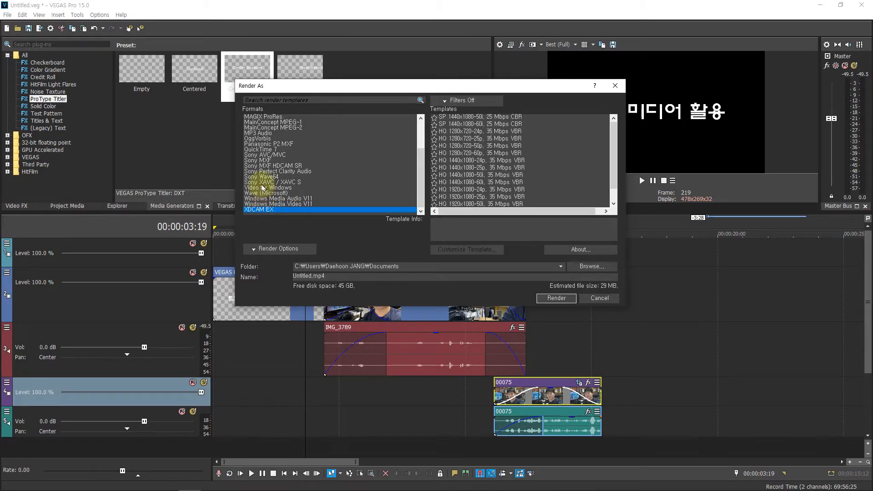
# Choose the Sony AVC/MVC render format and look through its list of templates
pyautogui.click(265, 156)
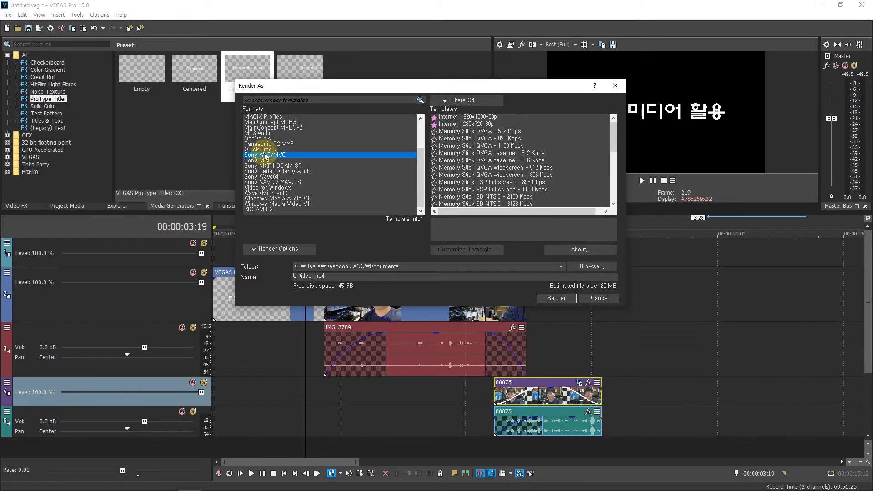
pyautogui.scroll(-2, 491, 150)
pyautogui.scroll(-2, 491, 150)
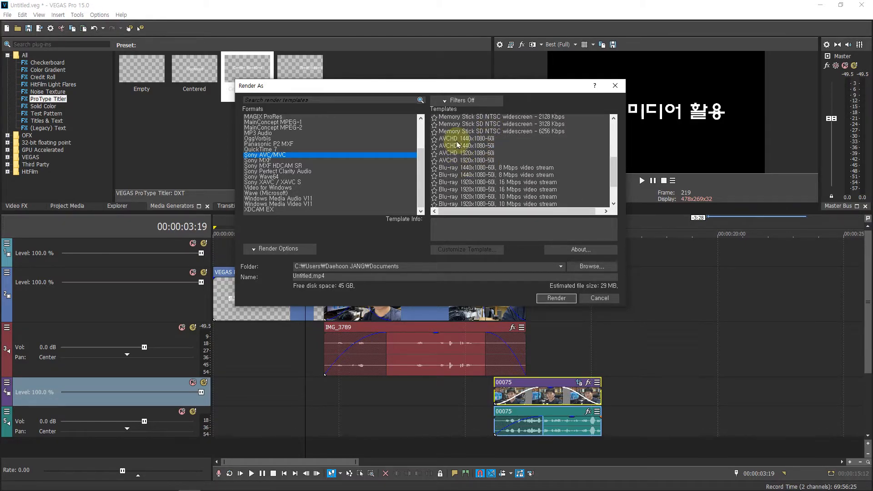
pyautogui.scroll(-2, 466, 146)
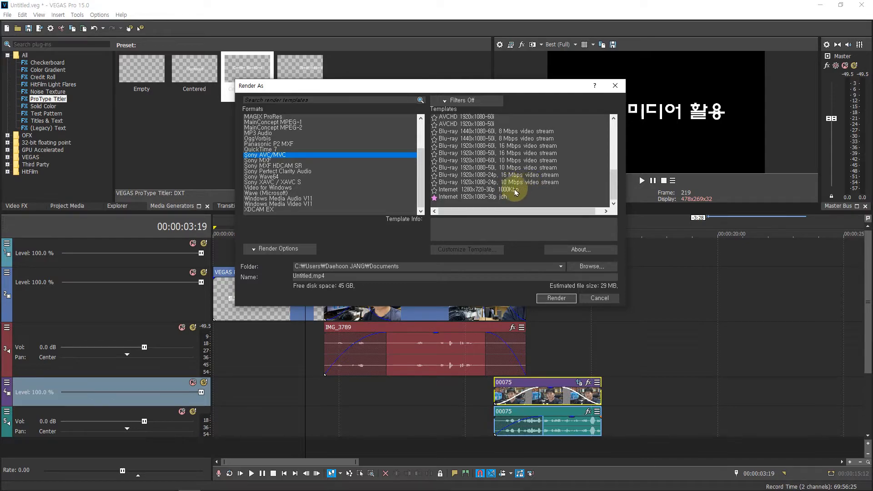
pyautogui.scroll(7, 514, 191)
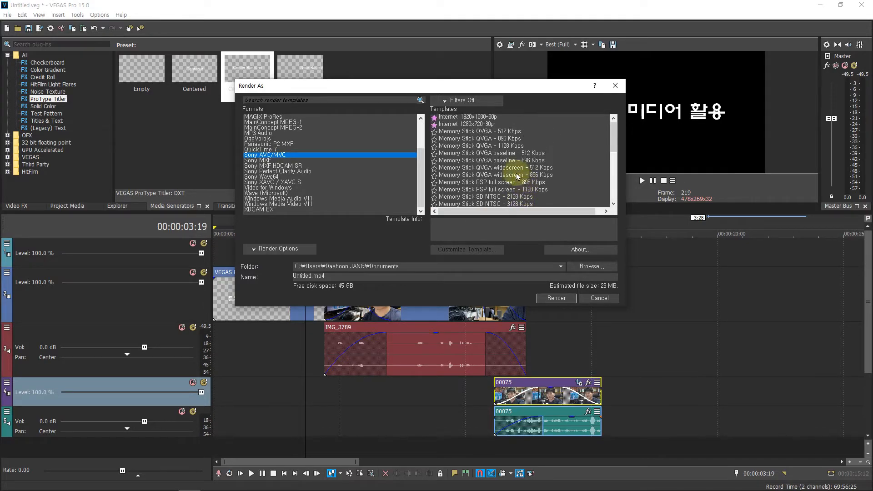
# Compare the Internet 1280x720-30p and 1920x1080-30p templates of Sony AVC/MVC and select Internet 1920x1080-30p
pyautogui.click(475, 124)
pyautogui.click(474, 118)
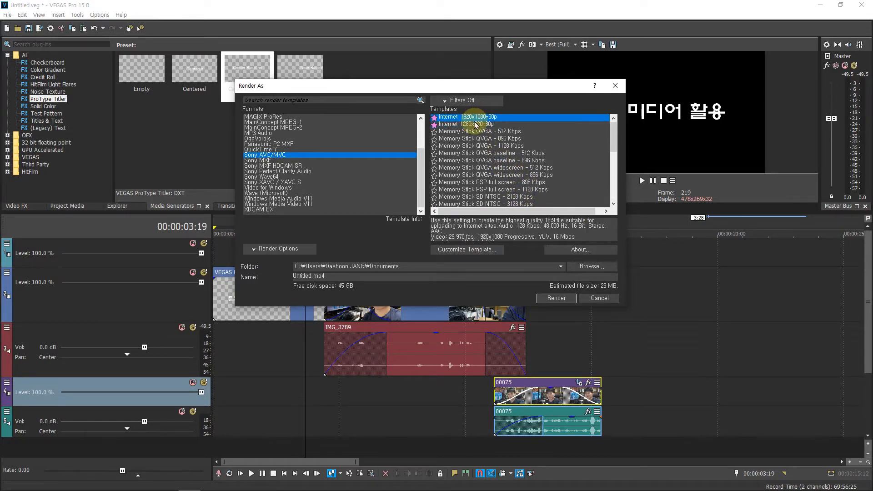
pyautogui.click(474, 125)
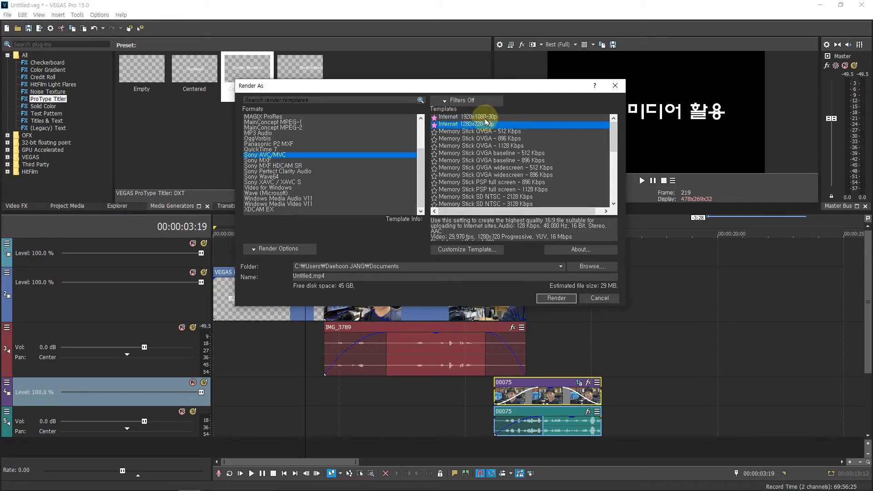
pyautogui.click(487, 117)
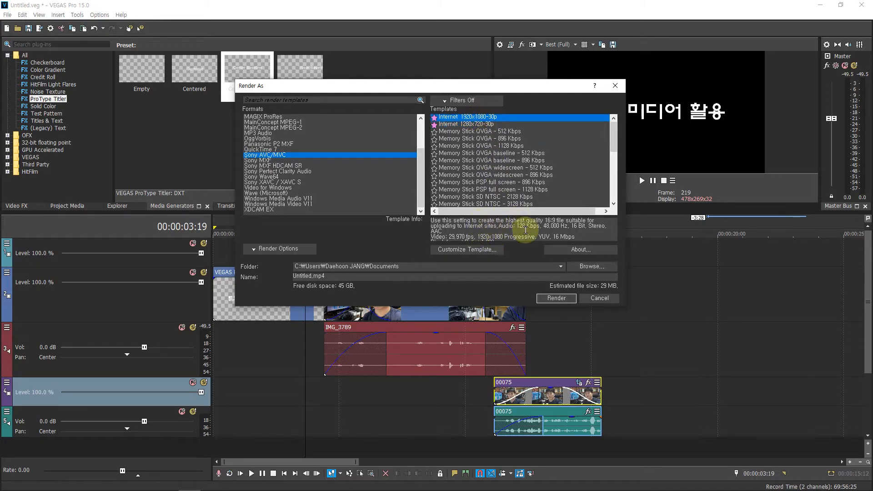
pyautogui.moveTo(415, 166); pyautogui.dragTo(415, 133)
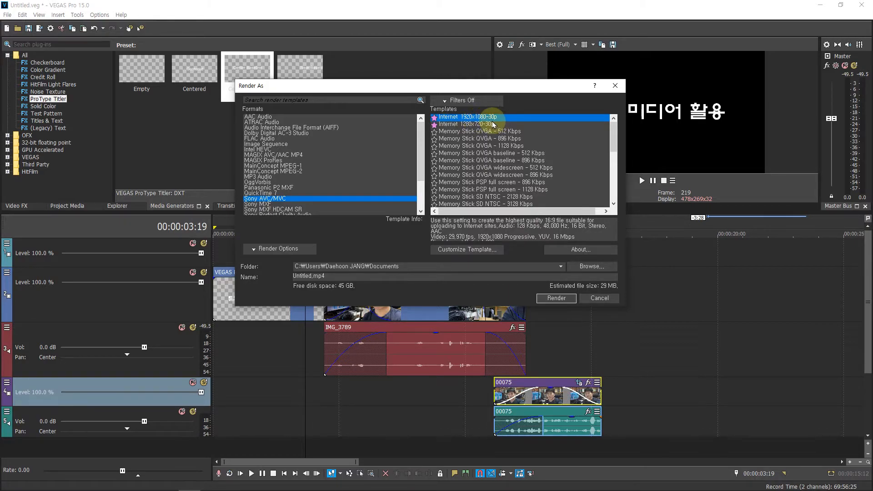
# Examine the selected template's custom video format, frame rate and bit rate options, and leave the settings without saving changes
pyautogui.click(482, 250)
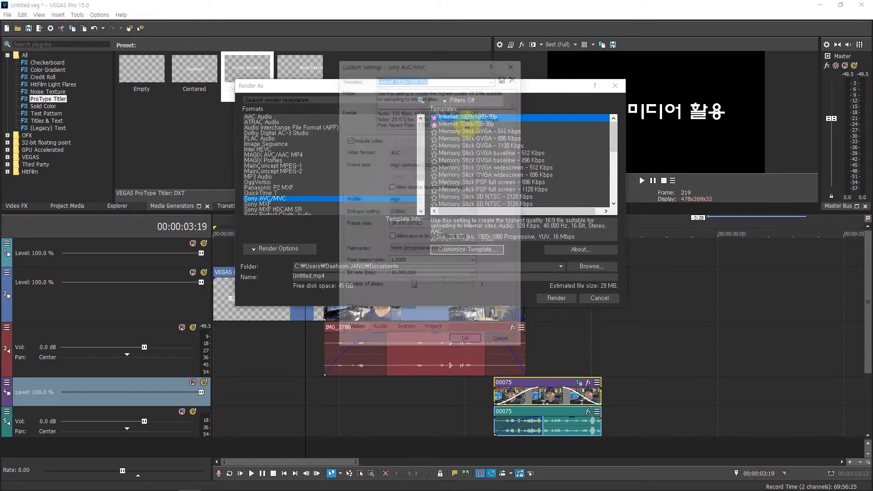
pyautogui.moveTo(455, 65); pyautogui.dragTo(494, 71)
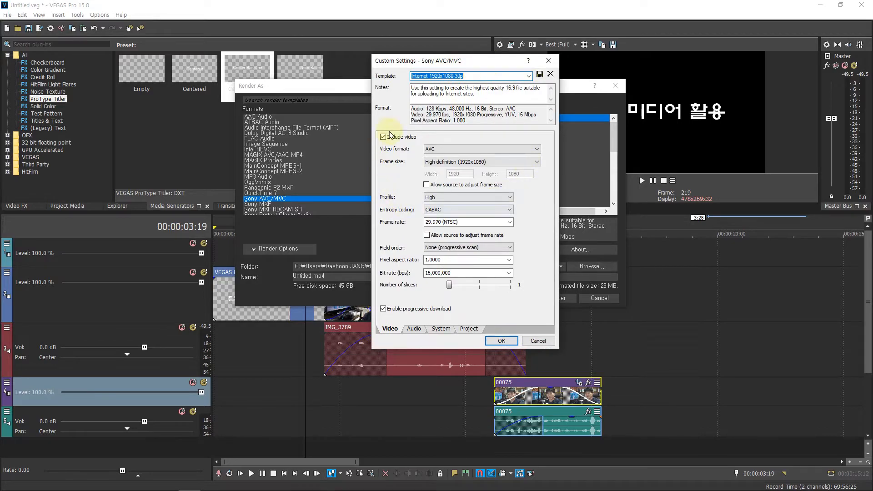
pyautogui.click(435, 150)
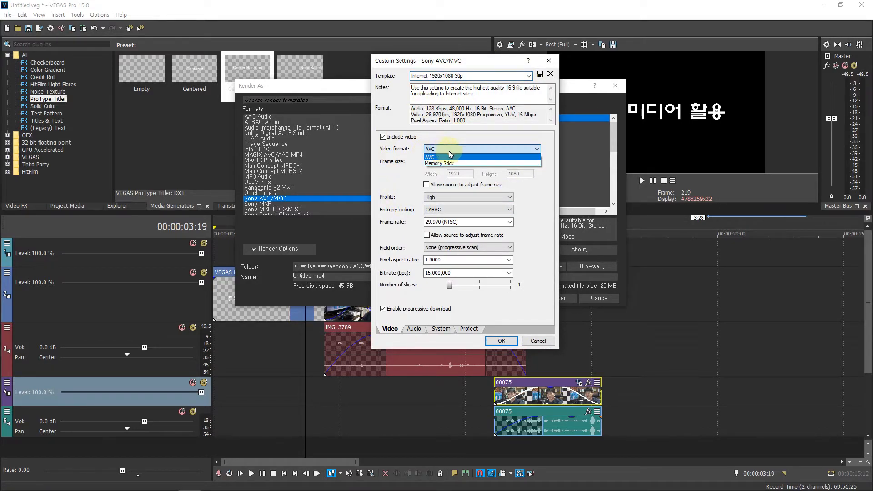
pyautogui.click(439, 157)
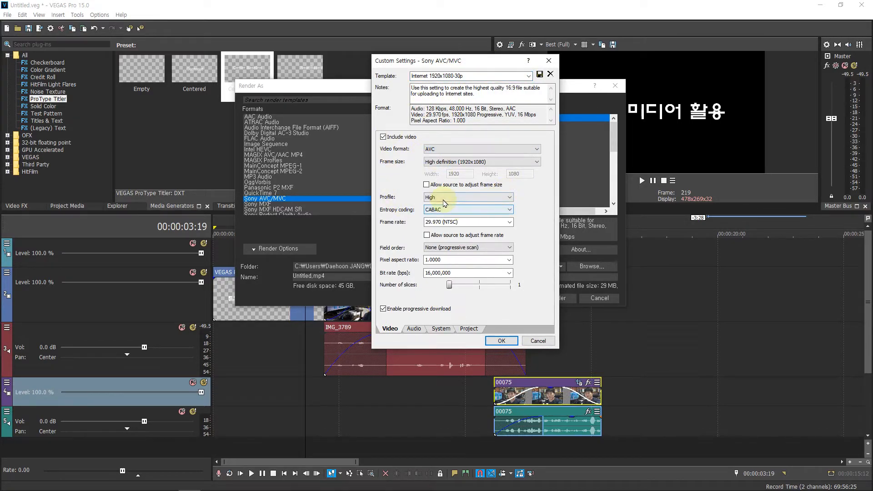
pyautogui.click(510, 222)
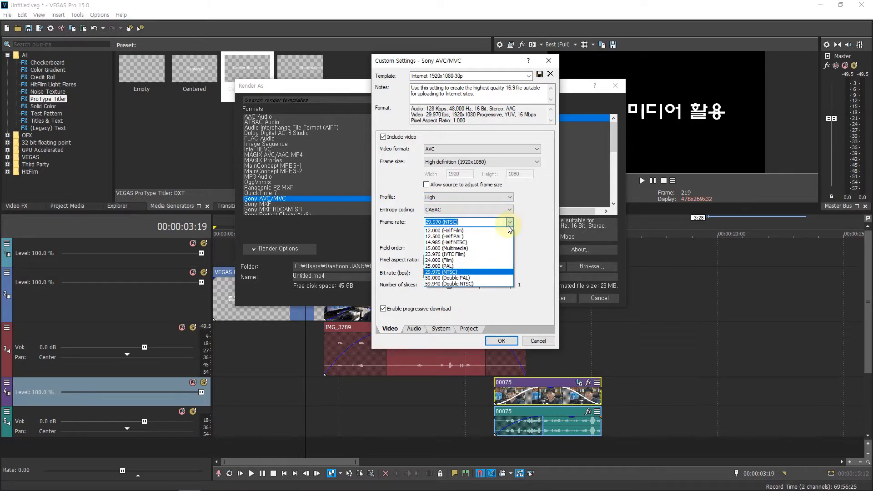
pyautogui.click(438, 273)
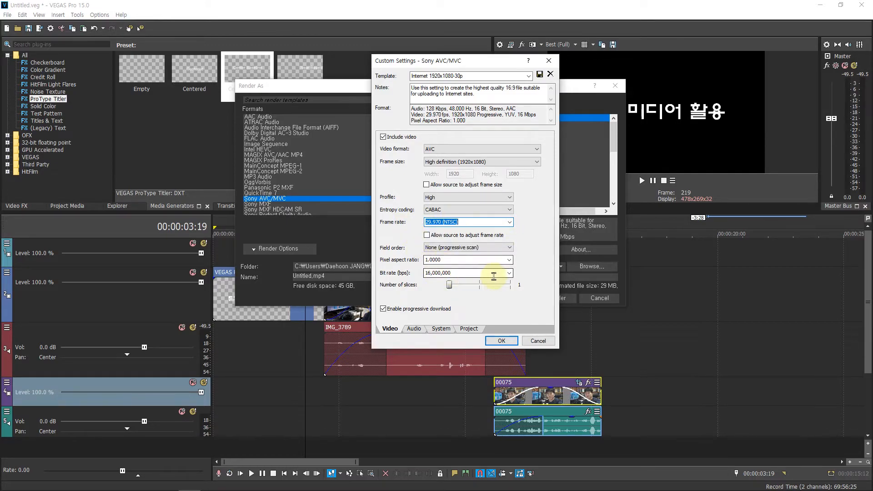
pyautogui.click(510, 274)
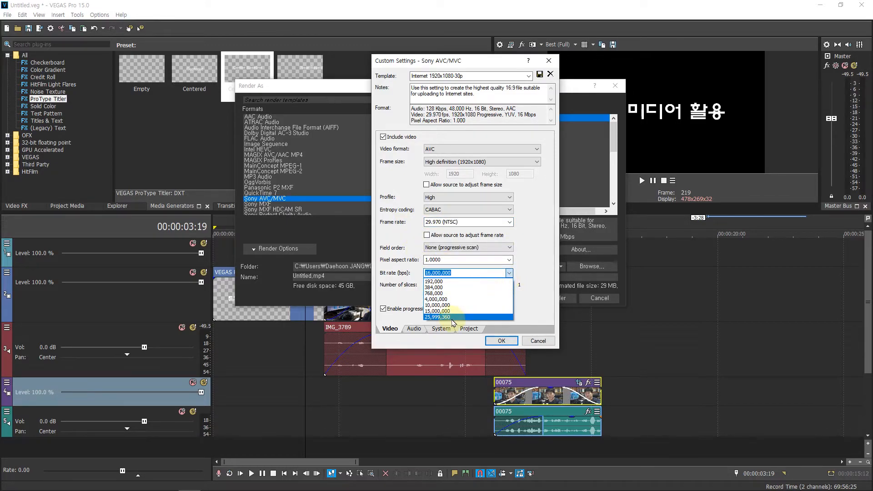
pyautogui.click(544, 277)
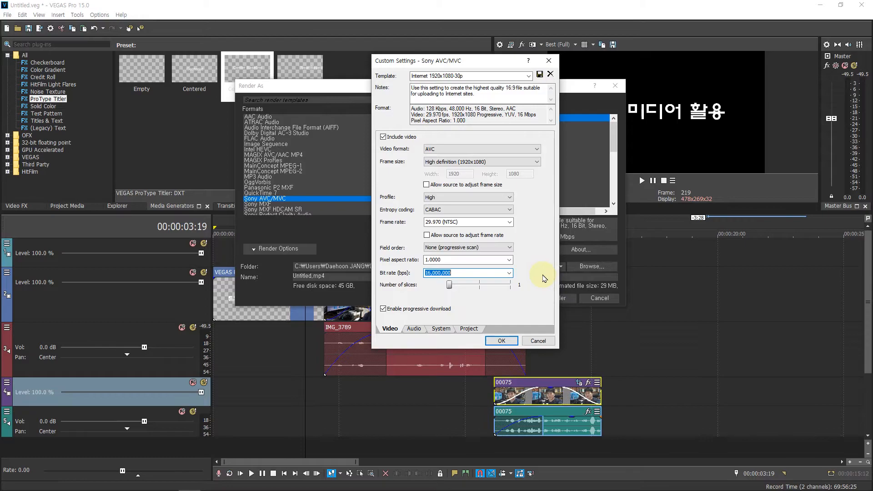
pyautogui.click(538, 341)
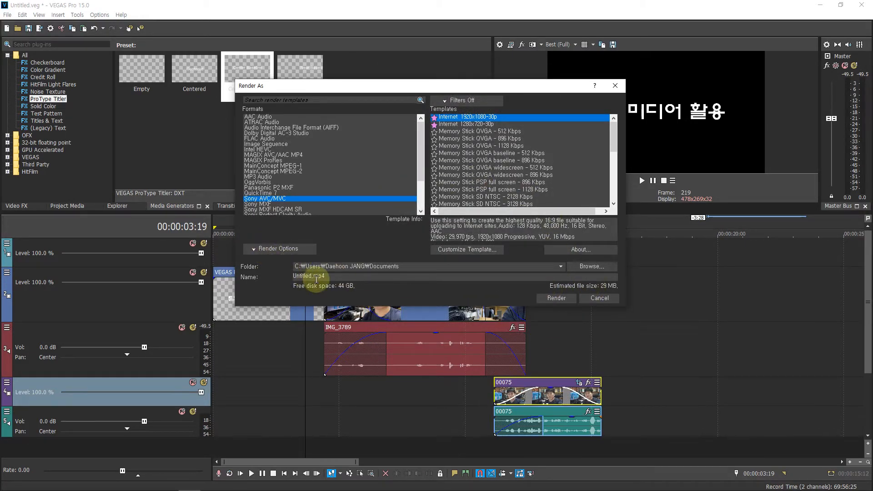
# Name the output file aaa, render it to the Documents folder, and dismiss the progress dialog once rendering finishes
pyautogui.moveTo(341, 278); pyautogui.dragTo(257, 277)
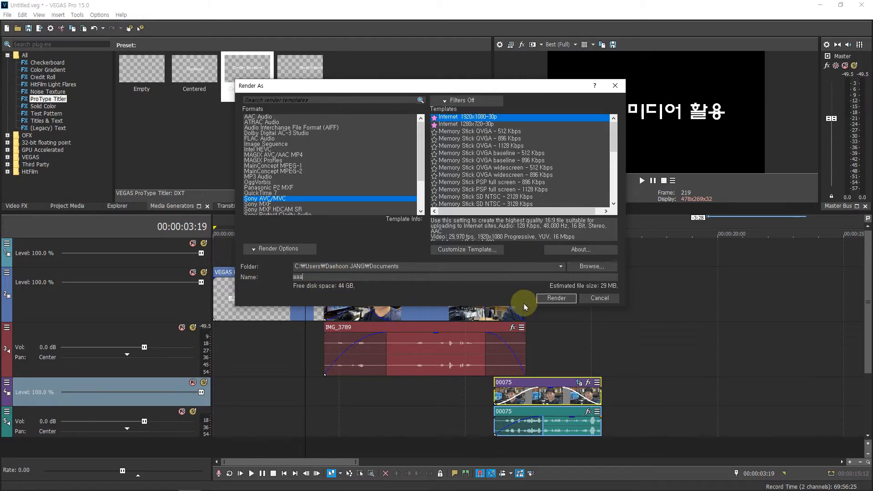
pyautogui.click(550, 298)
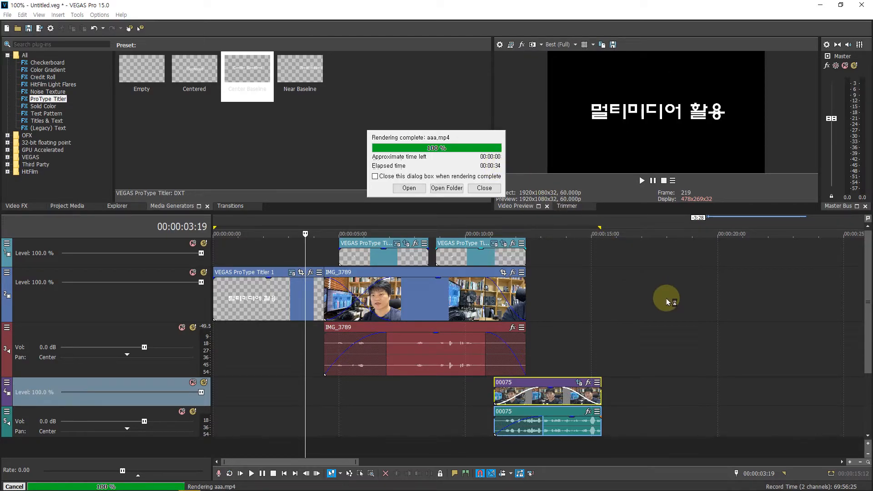
pyautogui.click(489, 191)
# Switch to File Explorer, find the rendered aaa.mp4 in the Documents folder, and play it through
pyautogui.moveTo(0, 78); pyautogui.dragTo(419, 64)
pyautogui.click(108, 376)
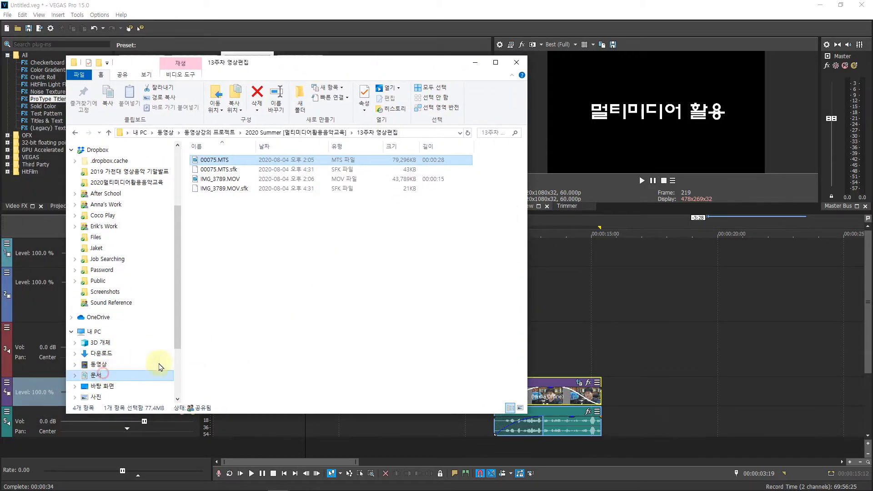
pyautogui.scroll(-10, 309, 346)
pyautogui.scroll(-8, 310, 358)
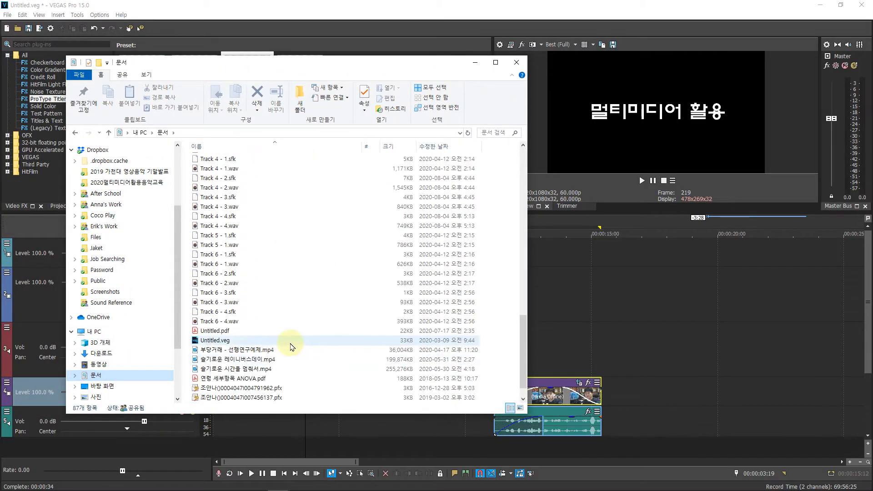
pyautogui.scroll(4, 296, 345)
pyautogui.click(214, 190)
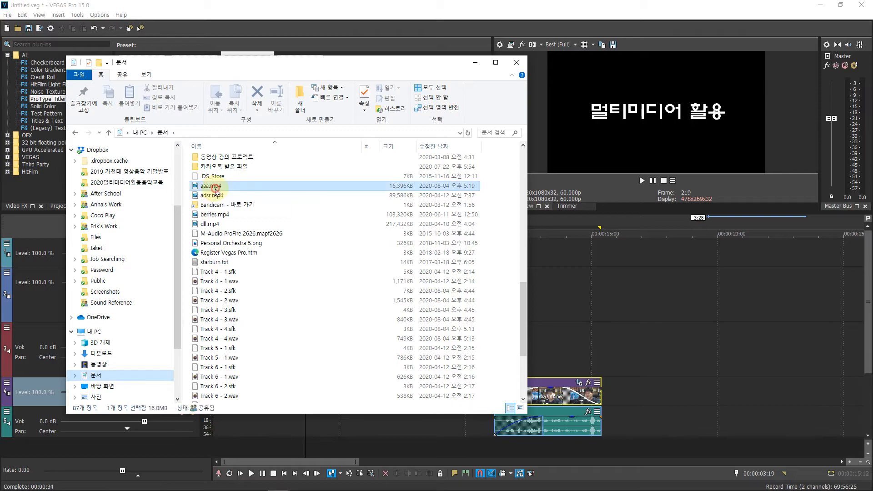
pyautogui.moveTo(305, 68); pyautogui.dragTo(0, 111)
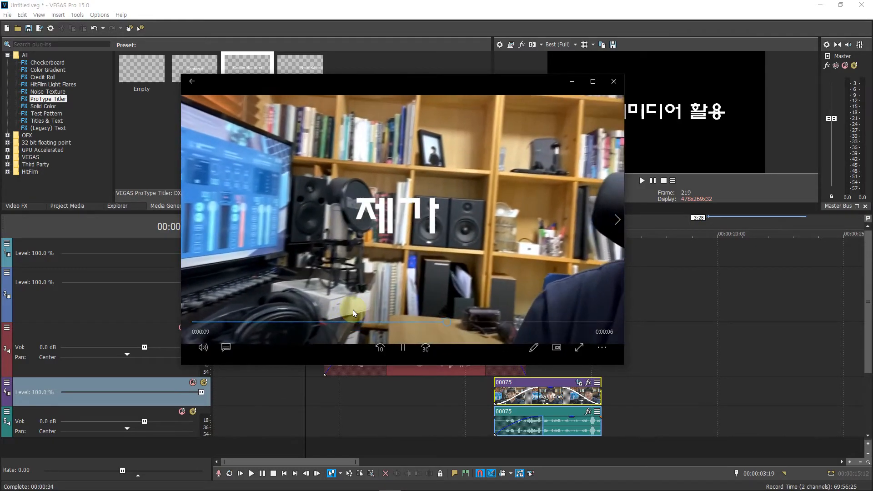
pyautogui.moveTo(560, 299)
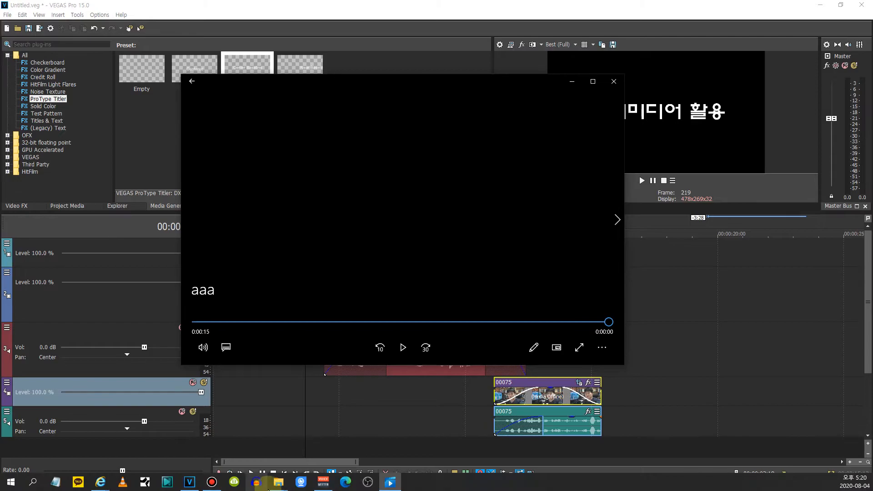
# Switch to the Edge browser, go to the YouTube channel, and bring up the Upload videos dialog
pyautogui.moveTo(467, 82); pyautogui.dragTo(336, 43)
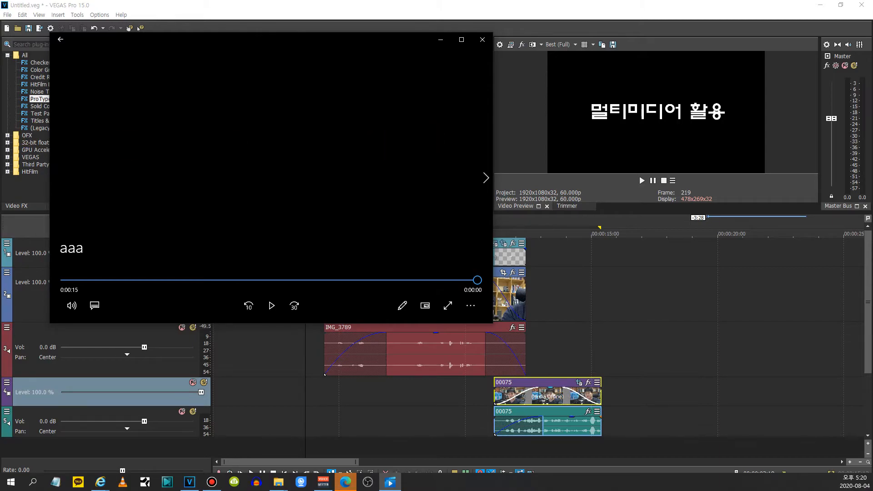
pyautogui.moveTo(90, 104); pyautogui.dragTo(706, 70)
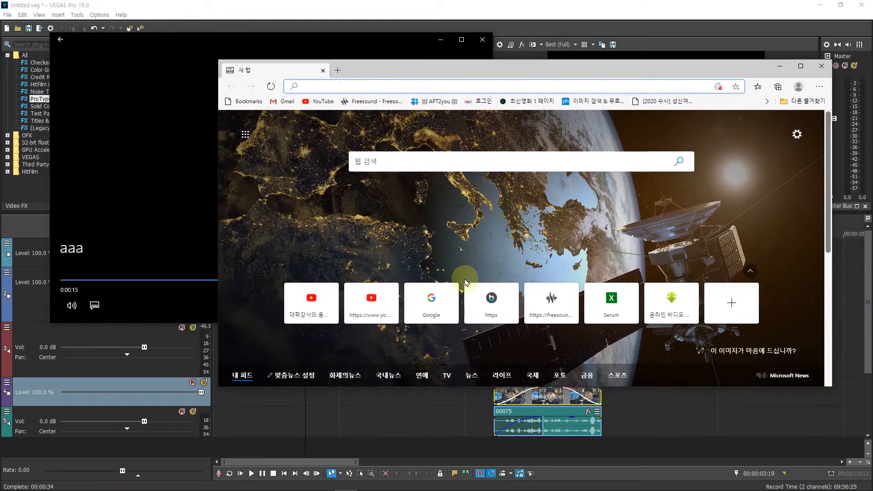
pyautogui.click(322, 308)
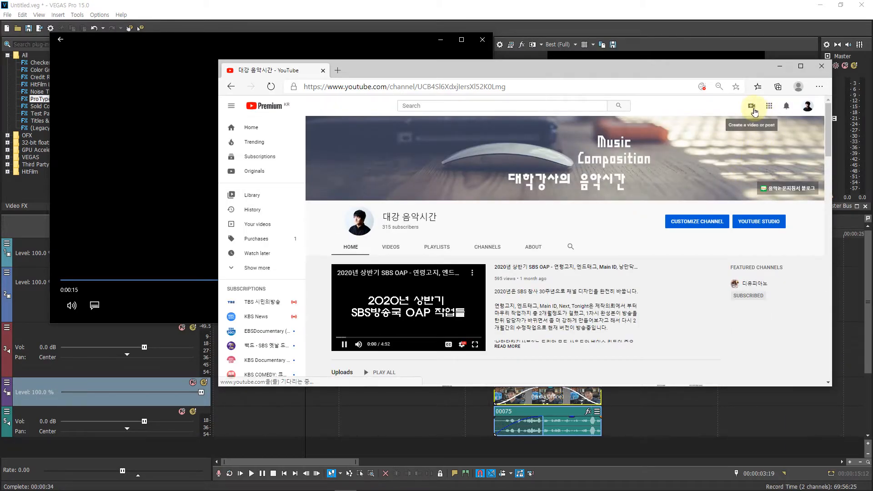
pyautogui.click(754, 111)
pyautogui.click(773, 124)
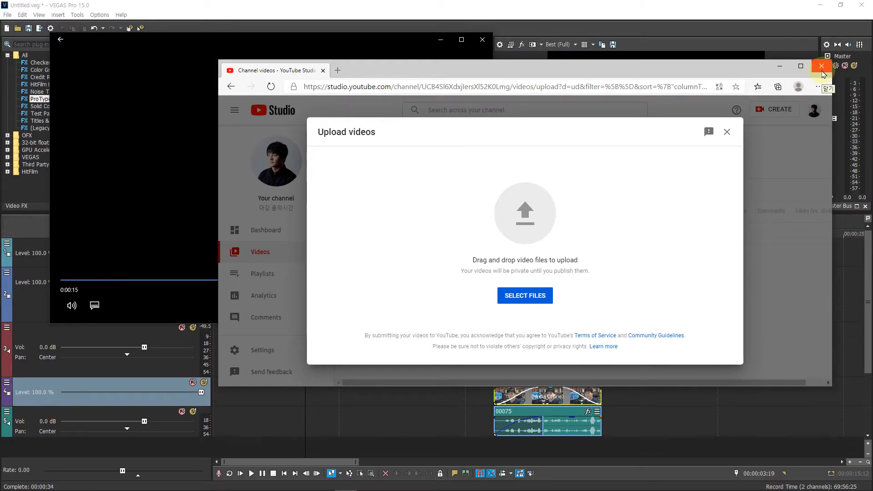
# Close the web browser, the video player and the project's file folder window to clear the desktop
pyautogui.click(822, 69)
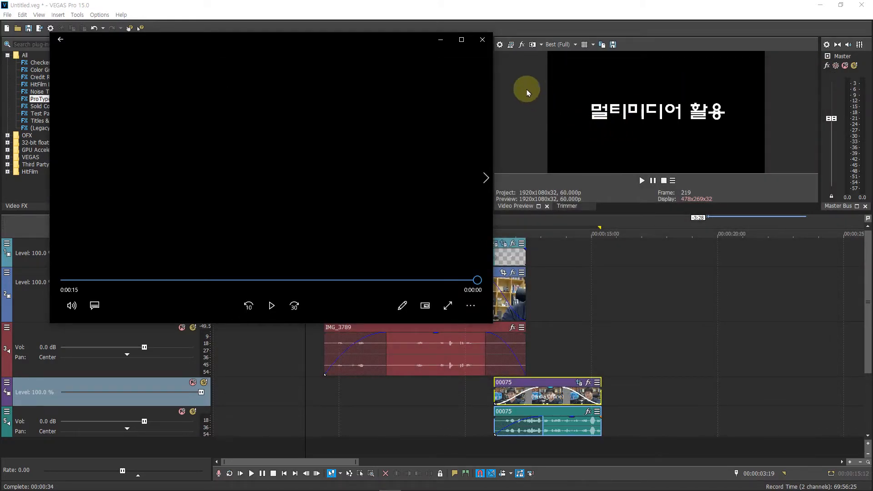
pyautogui.click(483, 40)
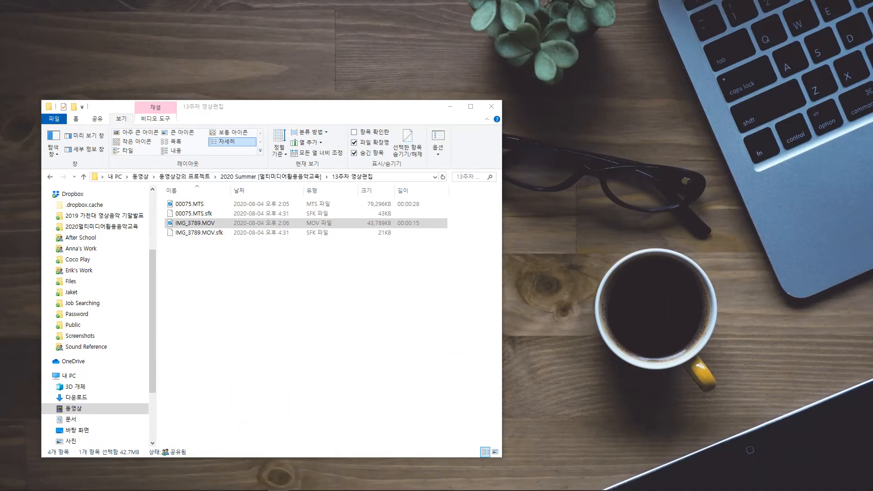
pyautogui.click(499, 109)
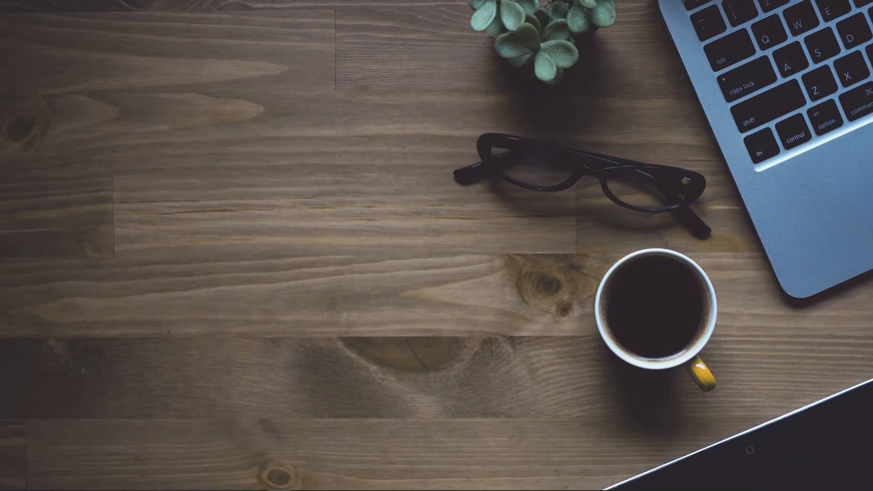
# Switch to Internet Explorer's vsdc search results and open the VSDC Free Video Software website
pyautogui.moveTo(100, 482)
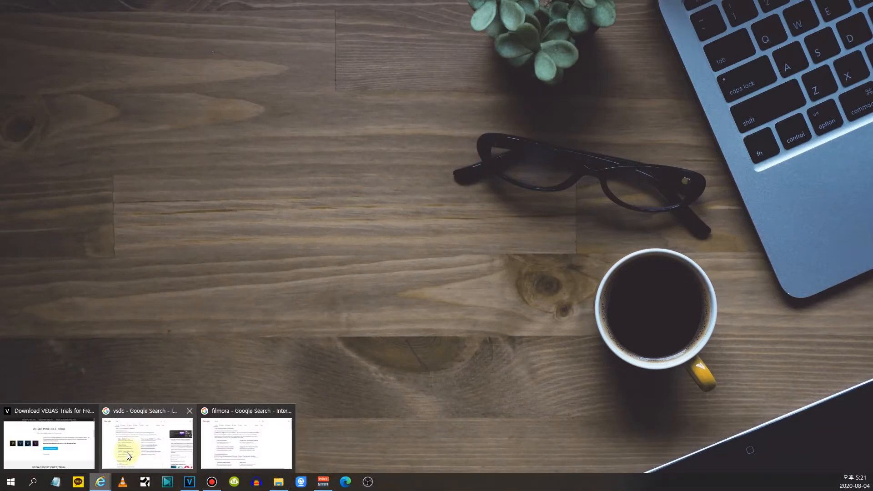
pyautogui.click(131, 446)
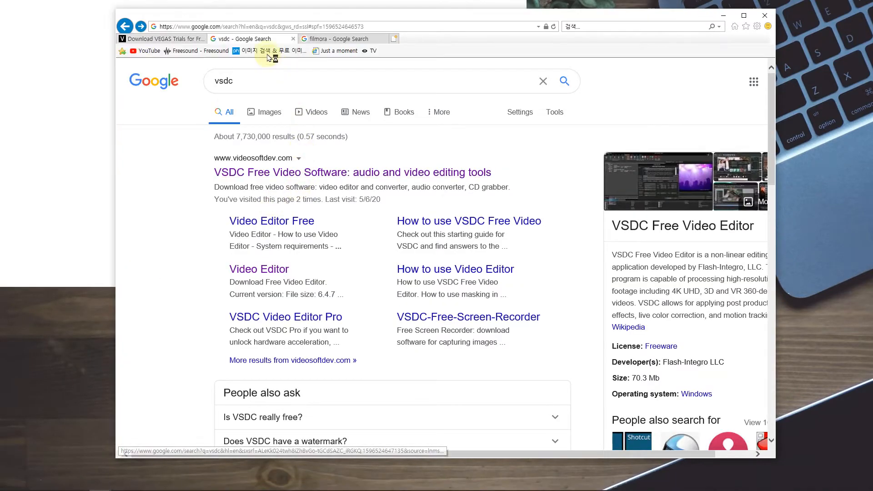
pyautogui.click(260, 84)
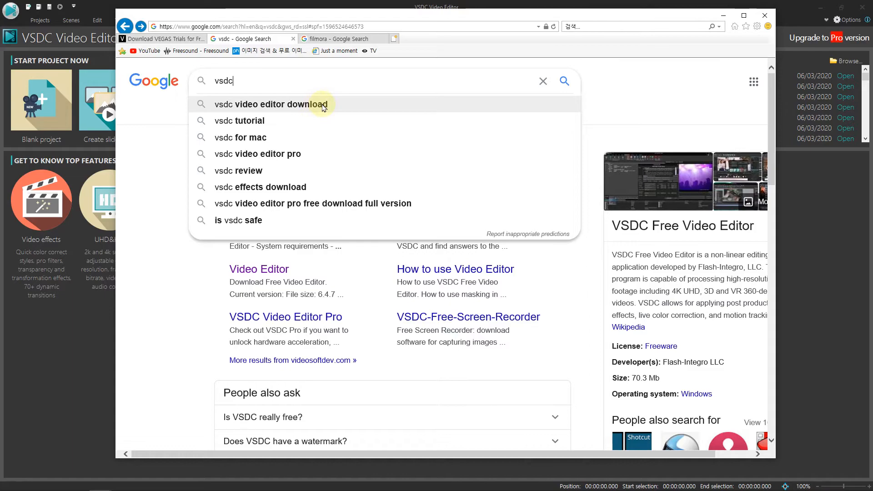
pyautogui.click(200, 278)
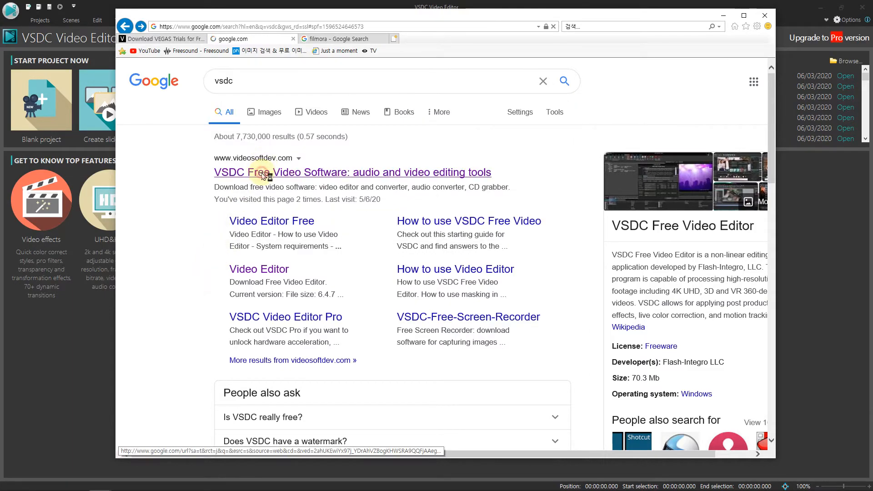
pyautogui.click(258, 170)
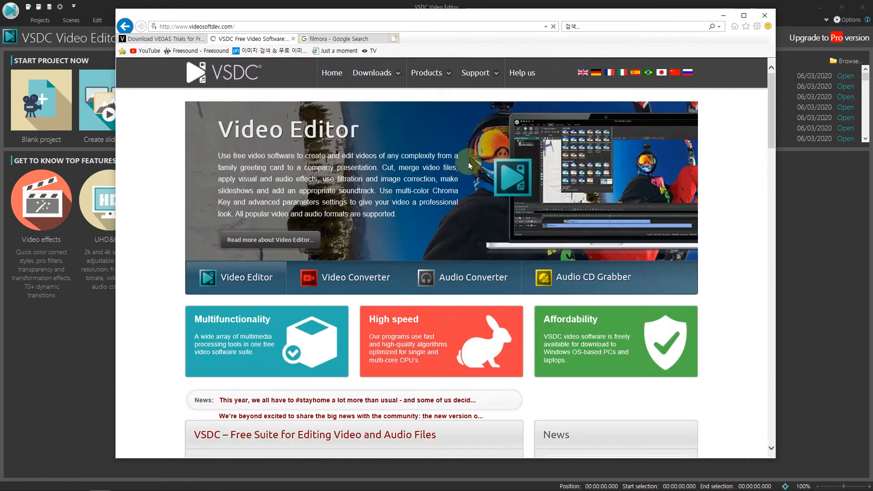
# Look over the VSDC homepage for its Video Editor information, and minimize the browser to reveal VSDC Video Editor
pyautogui.moveTo(373, 74)
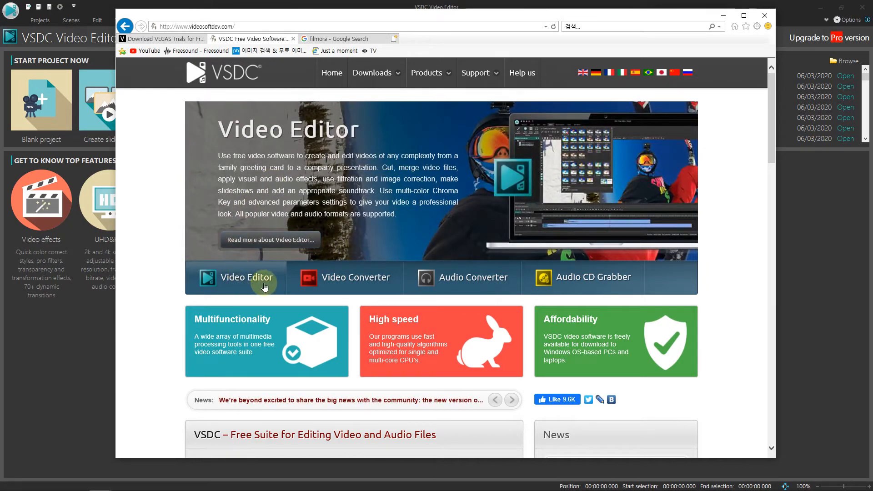
pyautogui.scroll(-3, 265, 286)
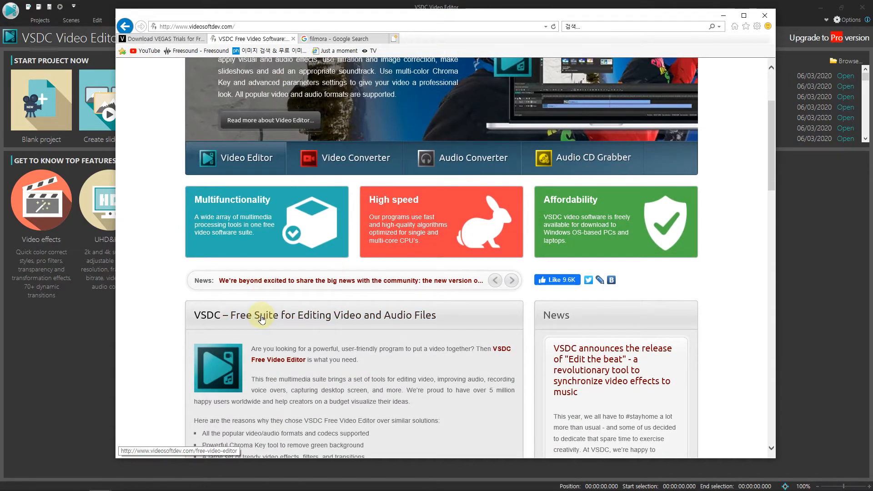
pyautogui.click(721, 17)
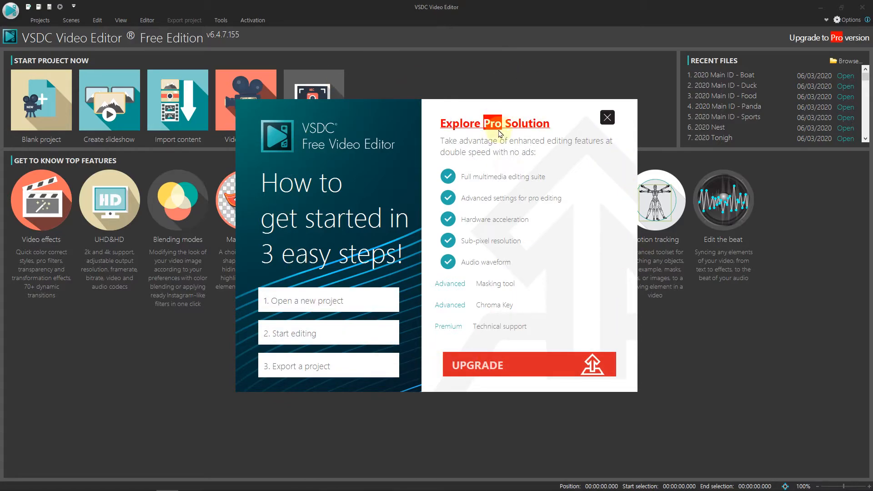
# Dismiss the Pro upgrade offer and create a blank project with the Full HD 1920x1080 (16:9) resolution
pyautogui.click(507, 369)
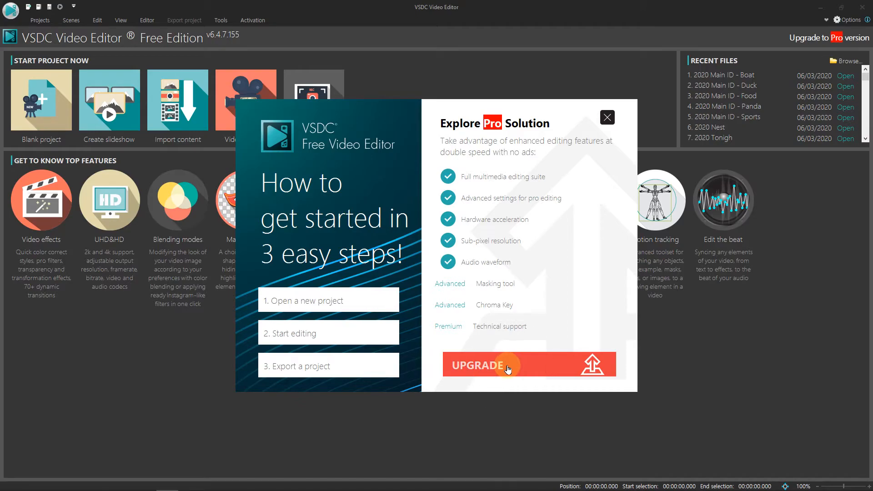
pyautogui.click(607, 117)
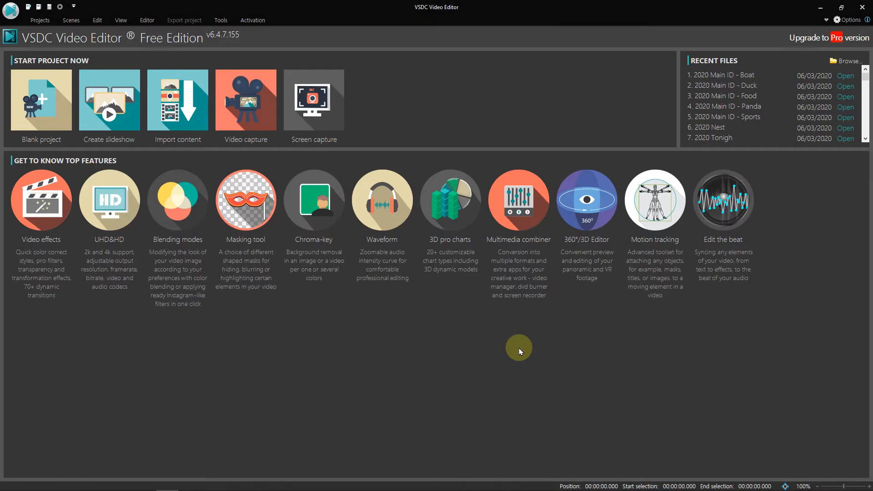
pyautogui.click(44, 96)
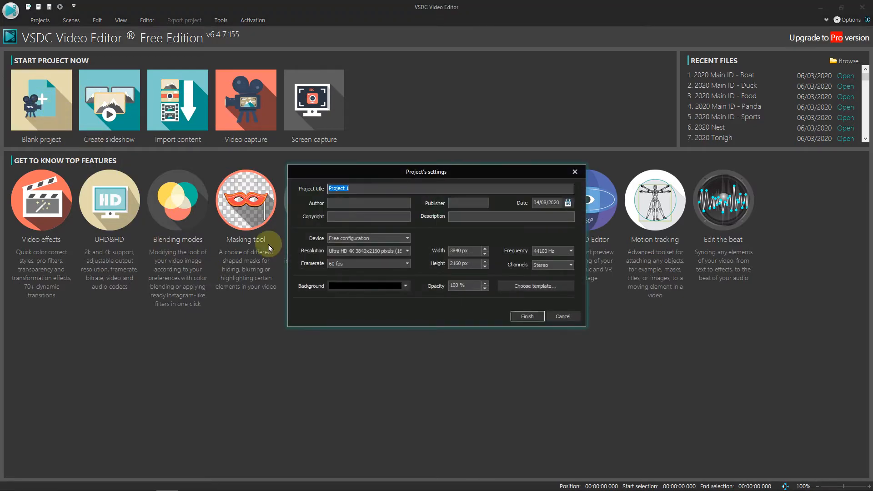
pyautogui.click(408, 253)
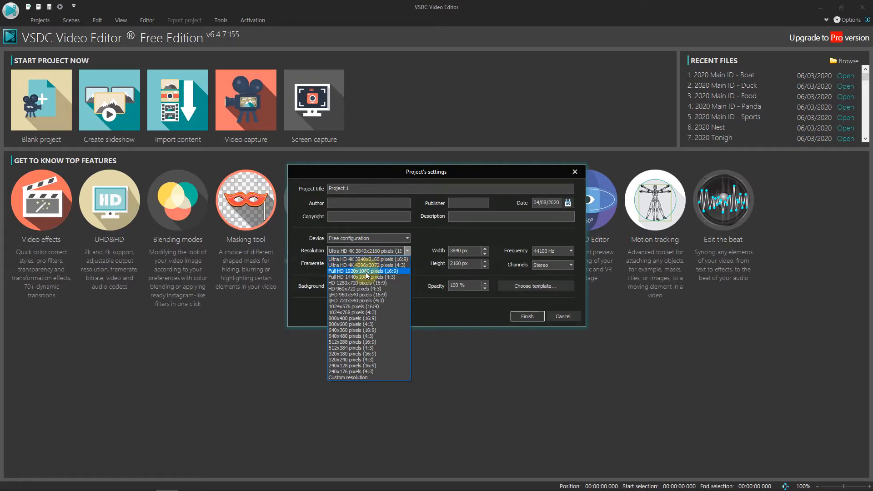
pyautogui.click(340, 272)
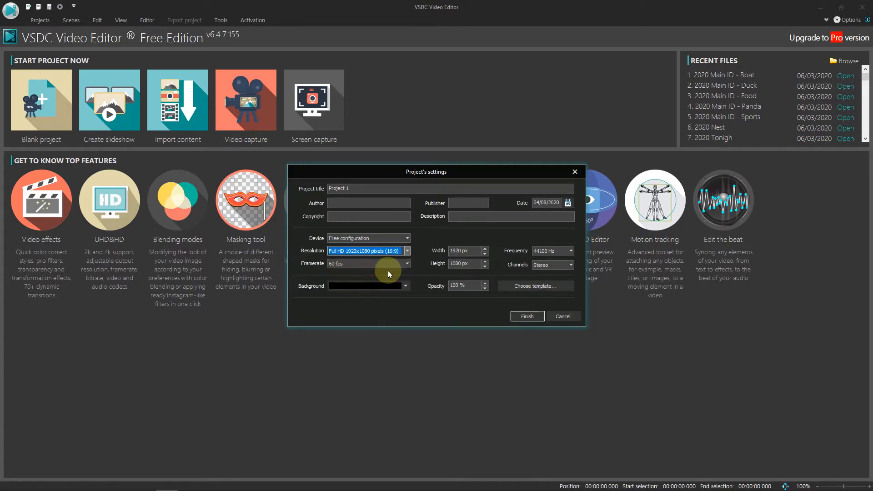
pyautogui.click(527, 316)
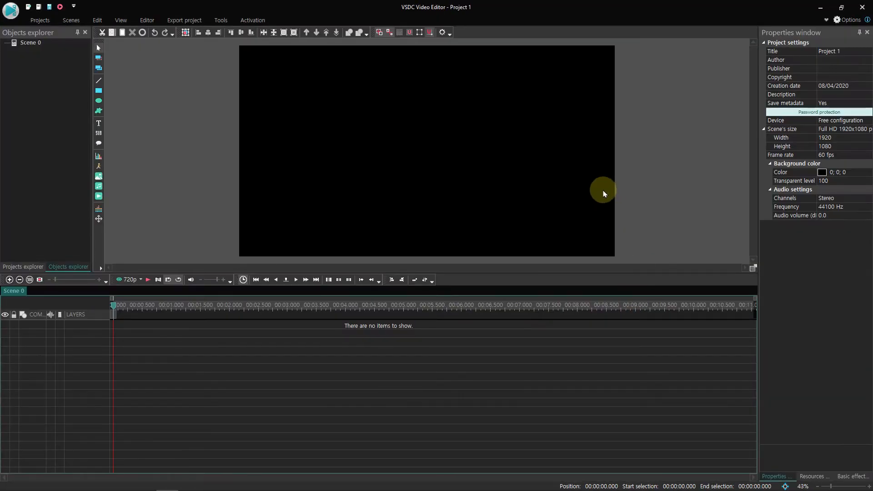
# Add the video aaa.mp4 to the empty scene and play part of it in the preview
pyautogui.moveTo(0, 87); pyautogui.dragTo(0, 73)
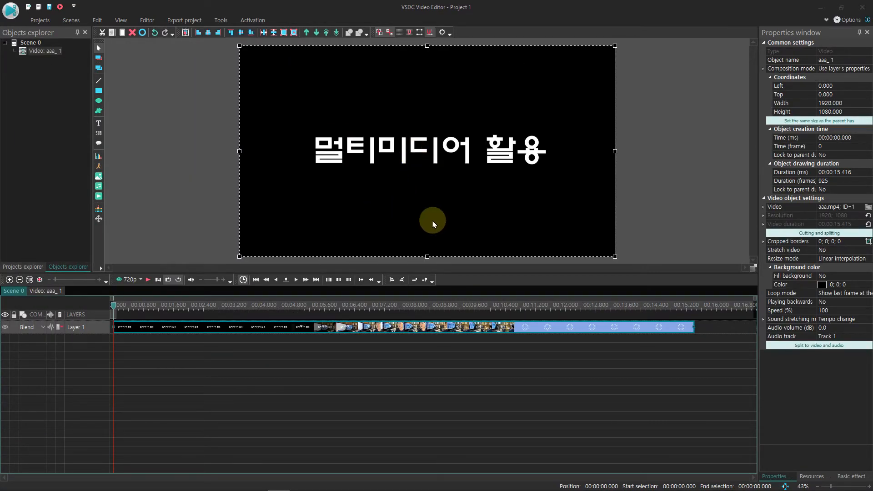
pyautogui.click(272, 347)
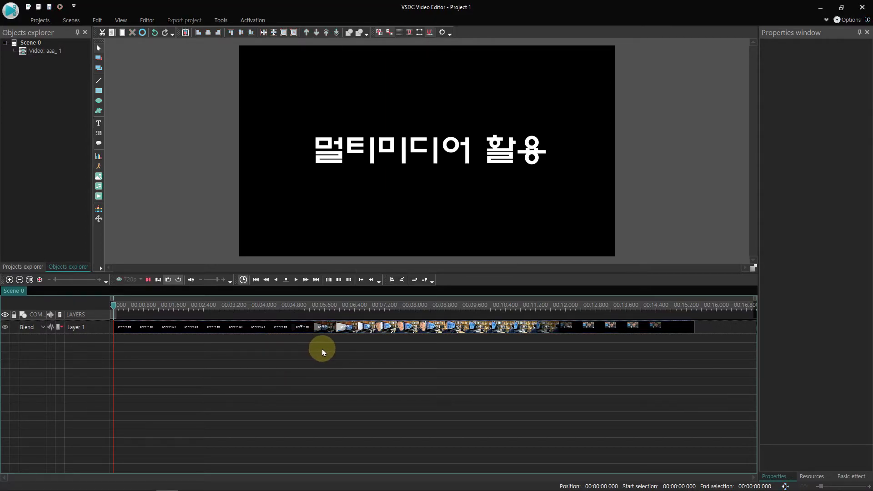
pyautogui.press('space')
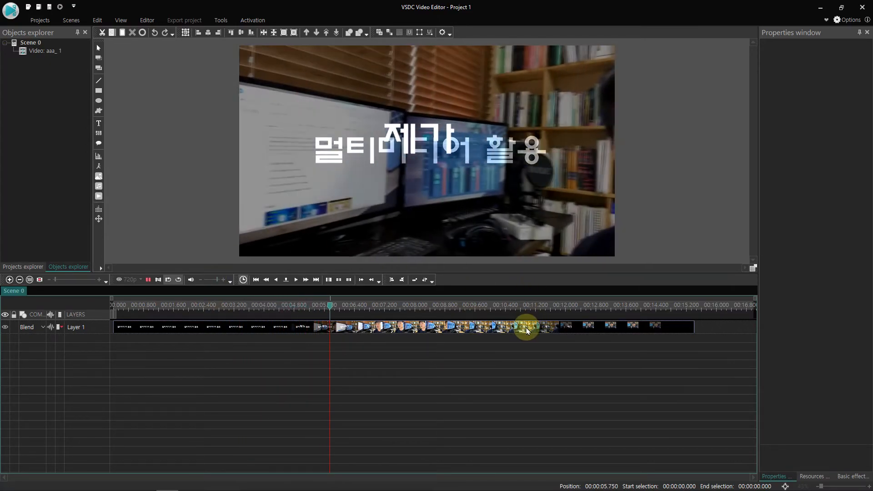
pyautogui.press('space')
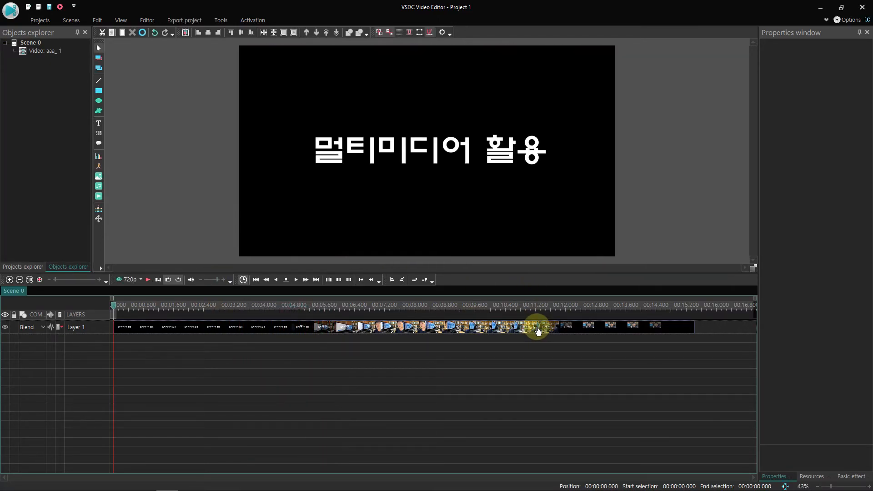
# Trim the end of the aaa.mp4 clip so that it lasts about 9 seconds
pyautogui.click(388, 334)
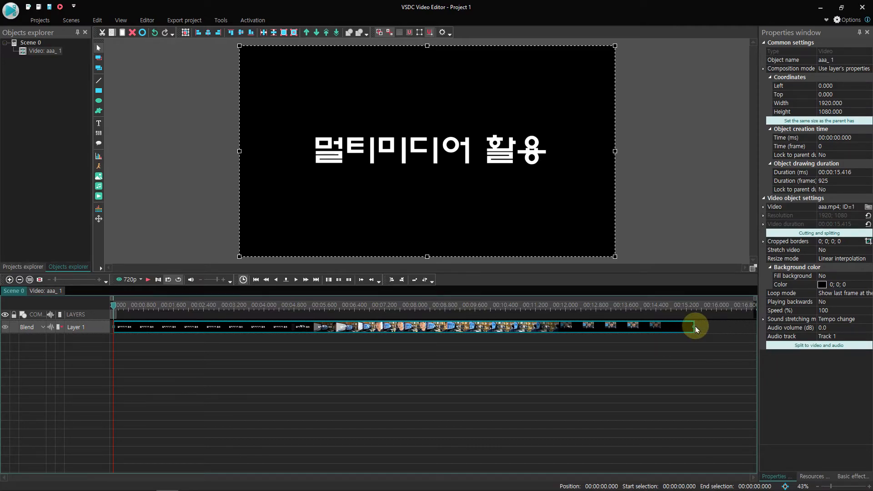
pyautogui.moveTo(696, 329); pyautogui.dragTo(452, 341)
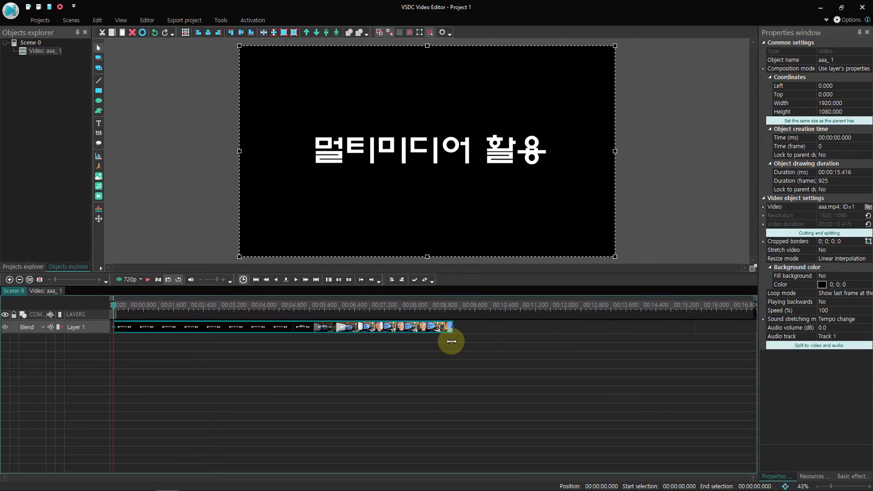
pyautogui.click(445, 358)
pyautogui.click(384, 334)
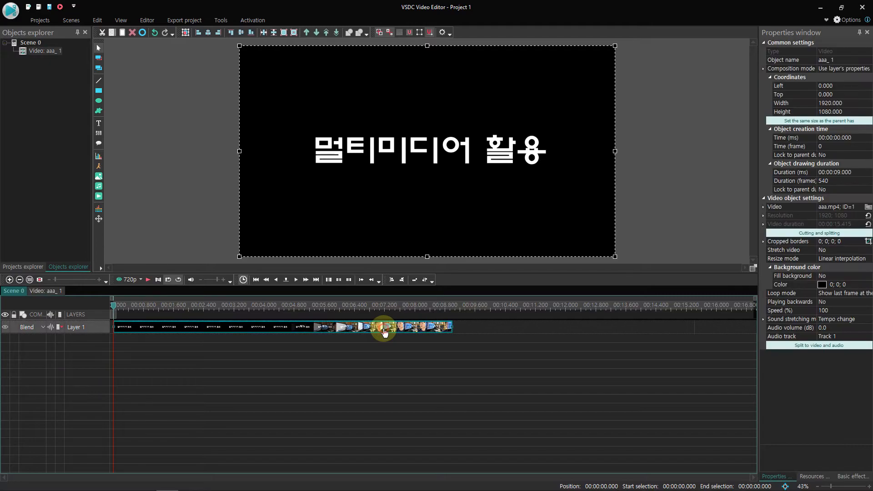
# Split the clip into two parts at 00:00:06.933
pyautogui.click(375, 309)
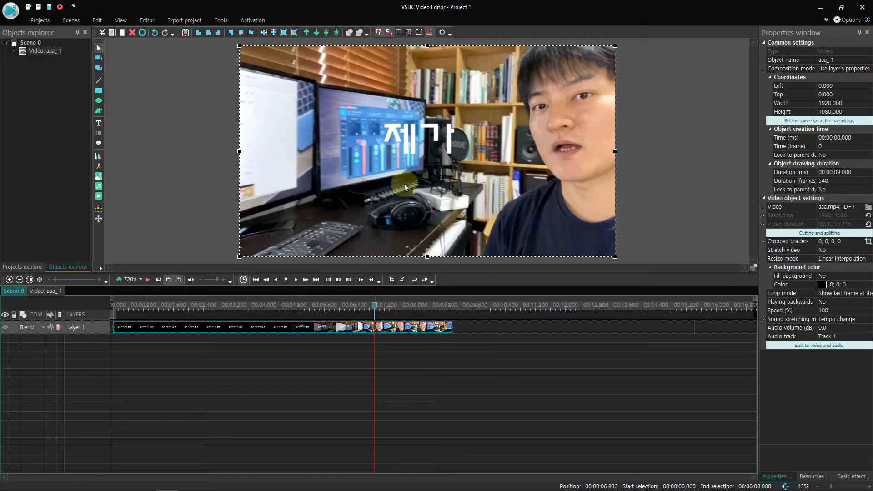
pyautogui.click(375, 328)
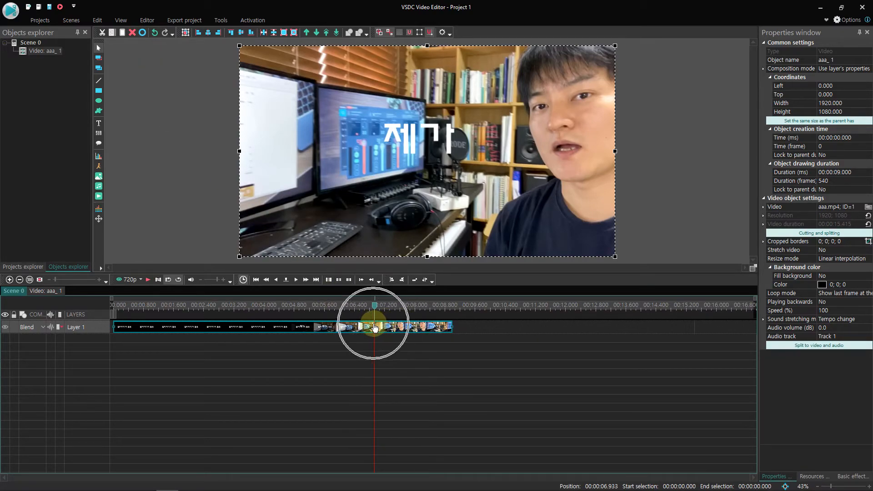
pyautogui.click(336, 225)
pyautogui.click(146, 21)
pyautogui.click(125, 51)
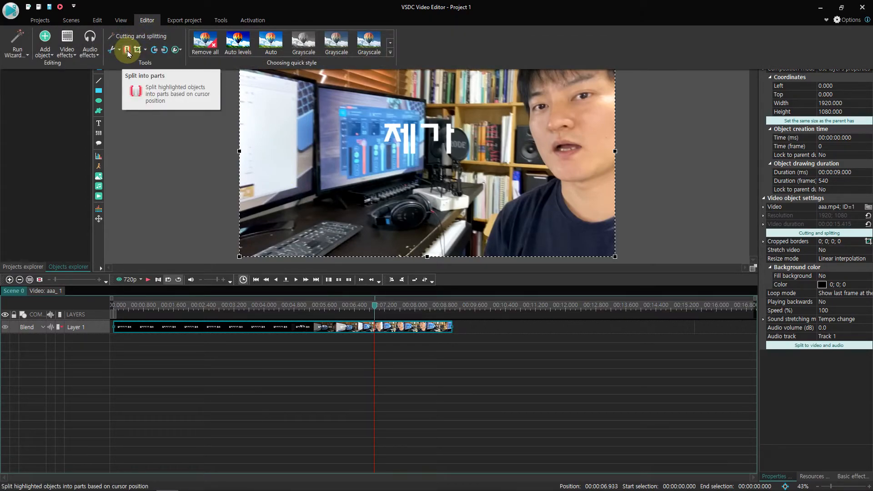
pyautogui.click(127, 50)
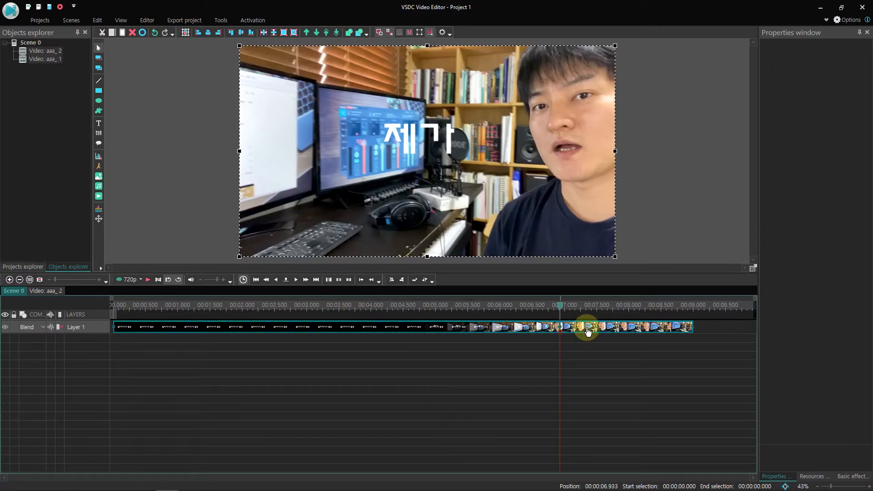
# Move the second clip part later to about 00:00:07.266, leaving a gap, and play the timeline briefly
pyautogui.click(579, 328)
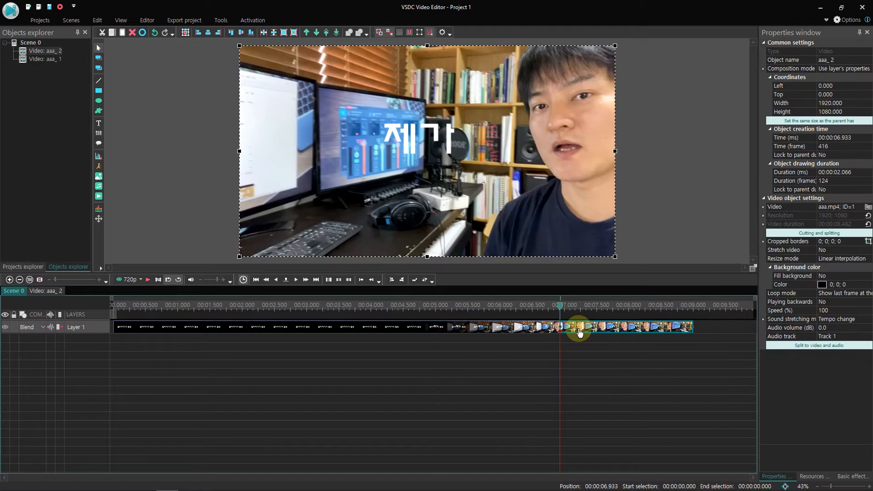
pyautogui.moveTo(577, 329); pyautogui.dragTo(599, 334)
pyautogui.click(534, 346)
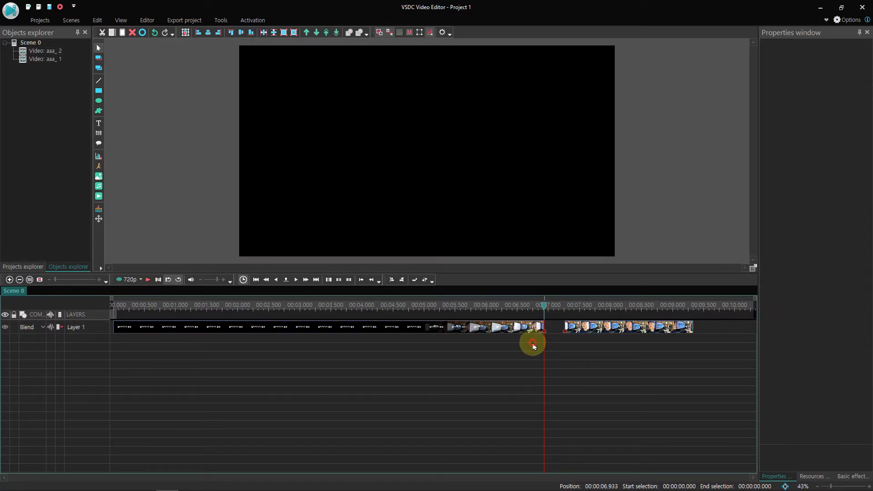
pyautogui.press('space')
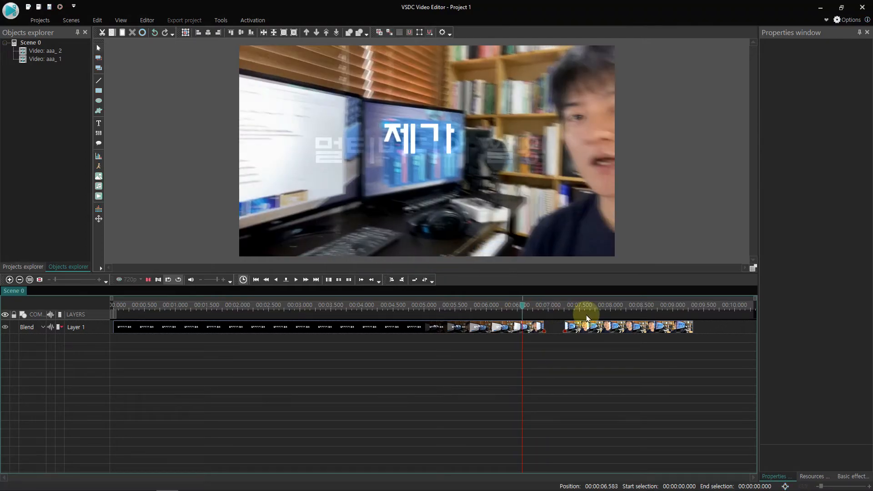
pyautogui.press('space')
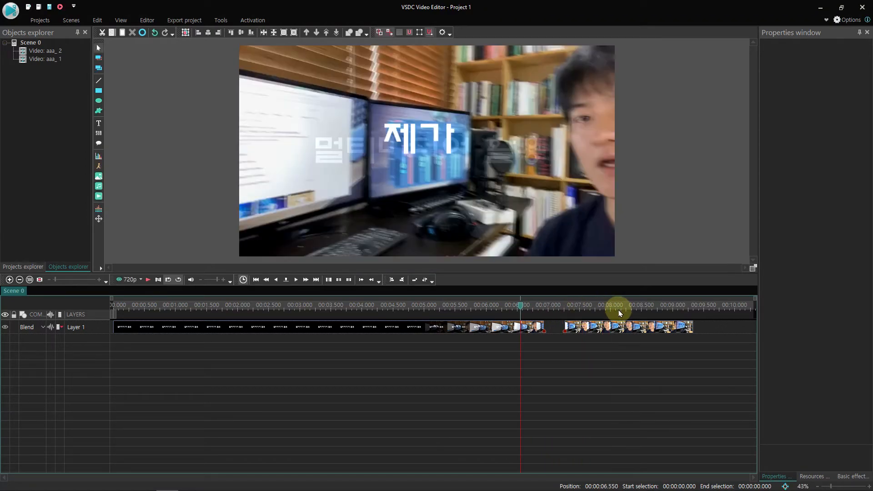
# Separate the second clip part into video and audio
pyautogui.click(605, 326)
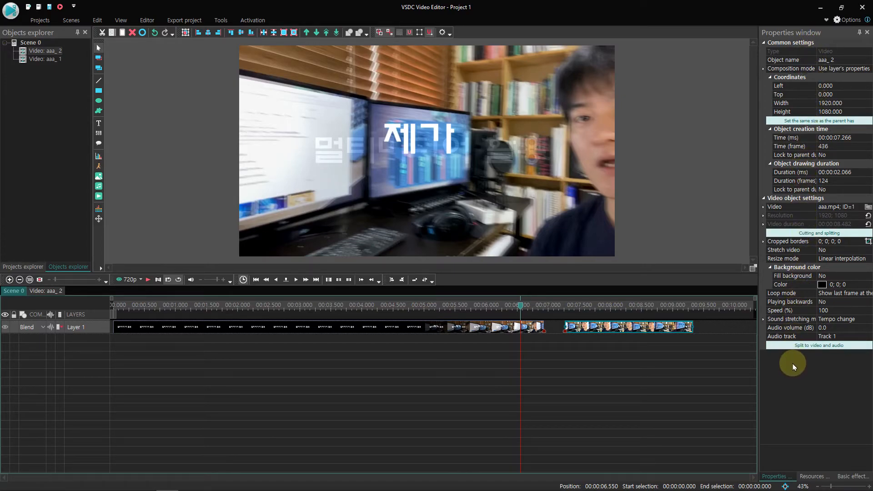
pyautogui.click(471, 331)
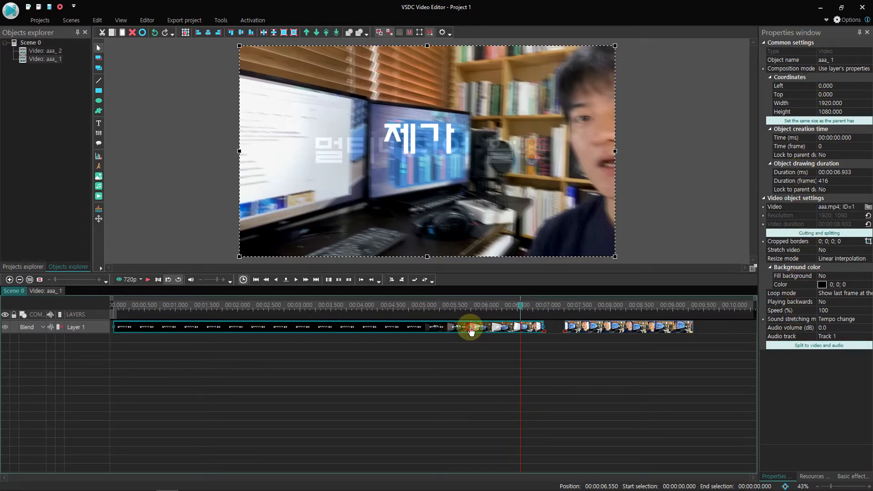
pyautogui.click(594, 329)
pyautogui.click(791, 346)
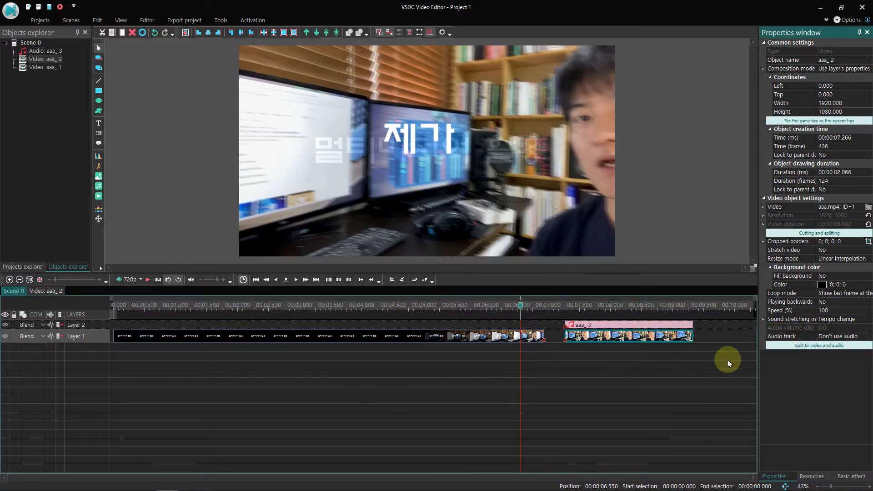
# Enlarge the track heights of the audio layer and the video layer in the timeline
pyautogui.click(600, 325)
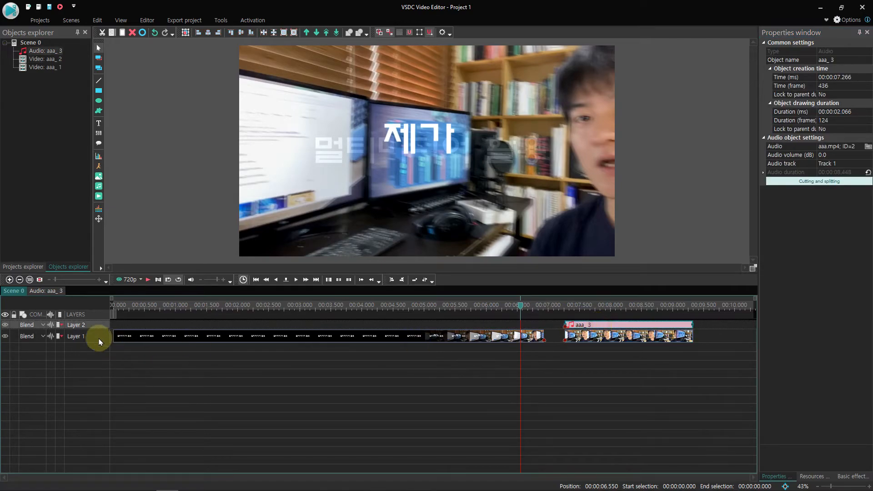
pyautogui.moveTo(98, 336); pyautogui.dragTo(97, 369)
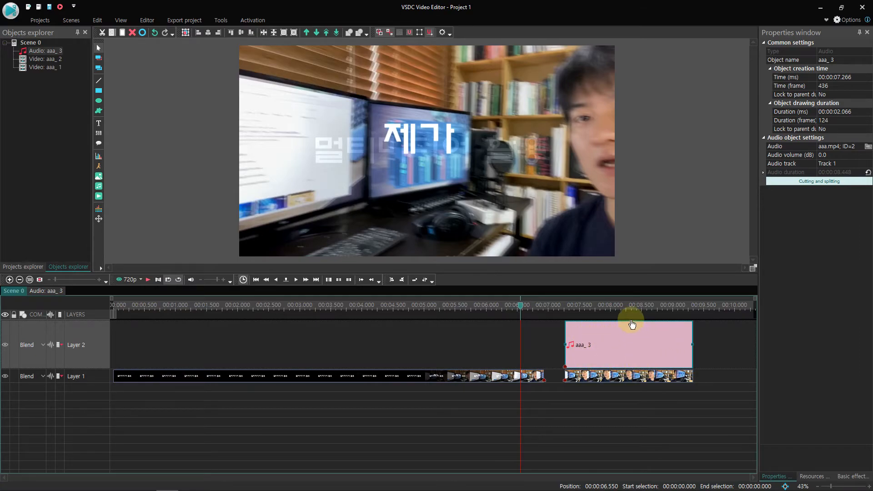
pyautogui.moveTo(627, 341)
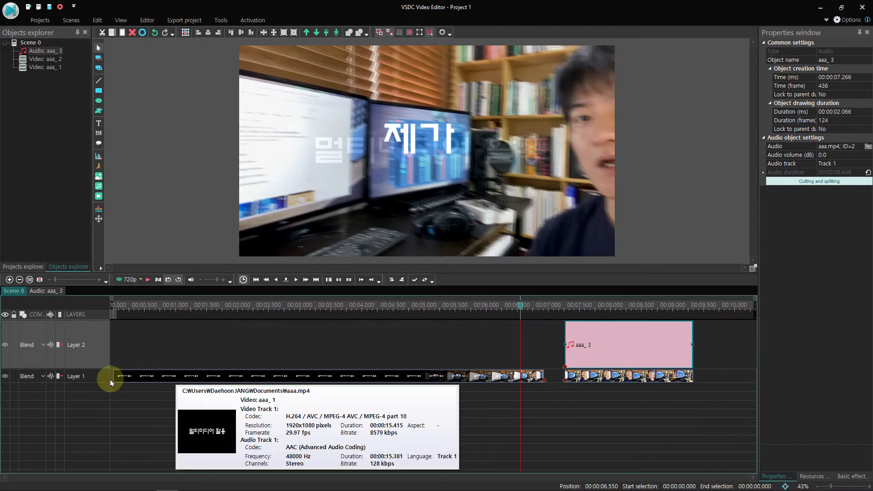
pyautogui.moveTo(100, 381); pyautogui.dragTo(97, 405)
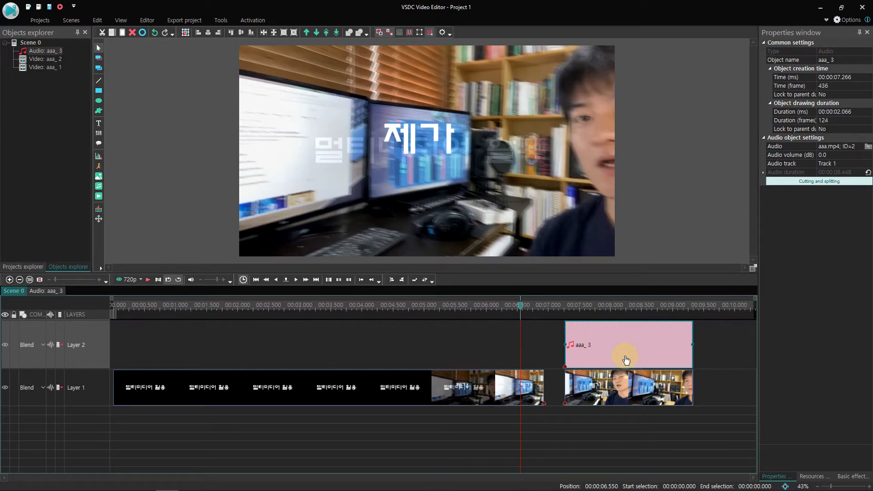
# Delete the separated audio clip and the second video part from the timeline
pyautogui.press('Delete')
pyautogui.click(594, 344)
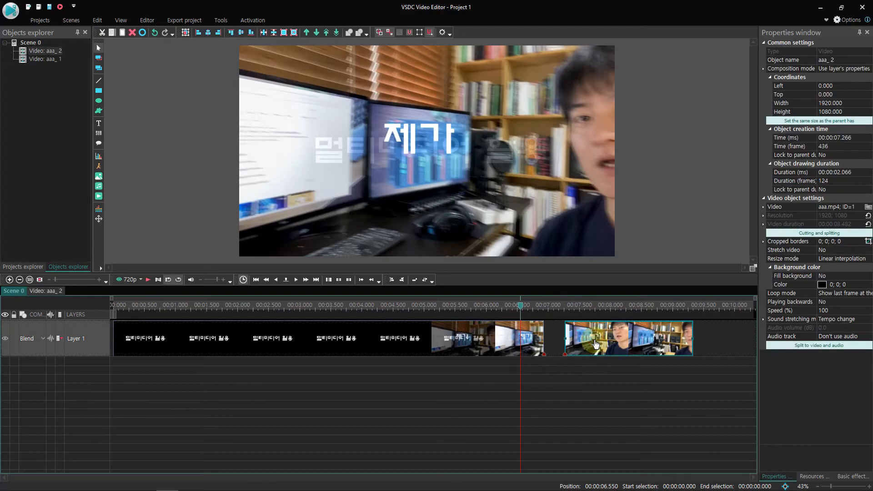
pyautogui.press('Delete')
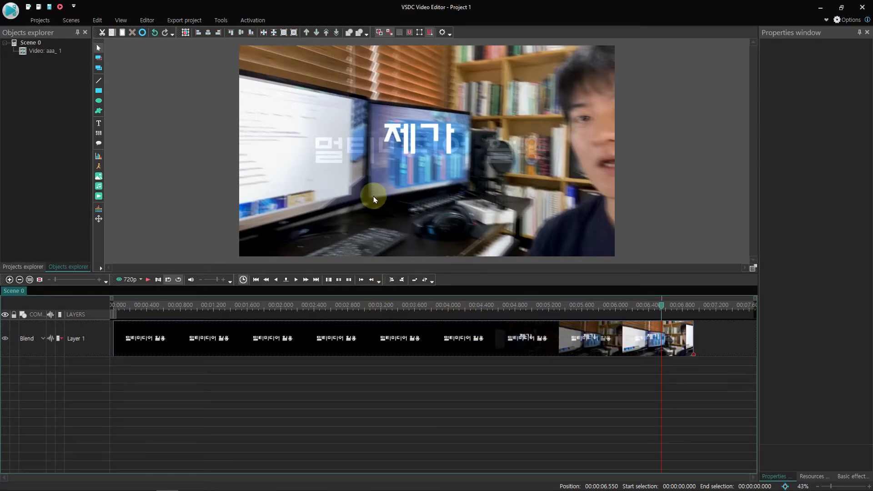
# Add a text object from the cursor position on a new layer, about 620 by 272 px above the caption, reading "안녕하세요"
pyautogui.click(374, 200)
pyautogui.click(98, 209)
pyautogui.click(137, 213)
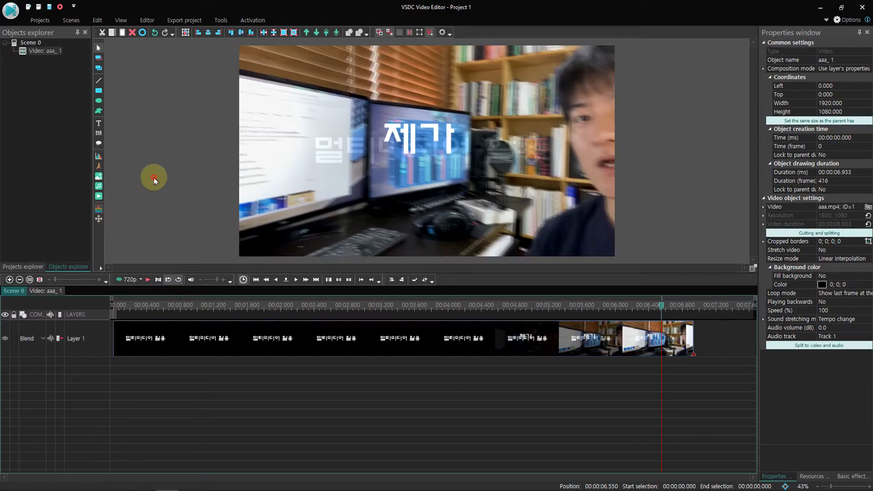
pyautogui.click(121, 125)
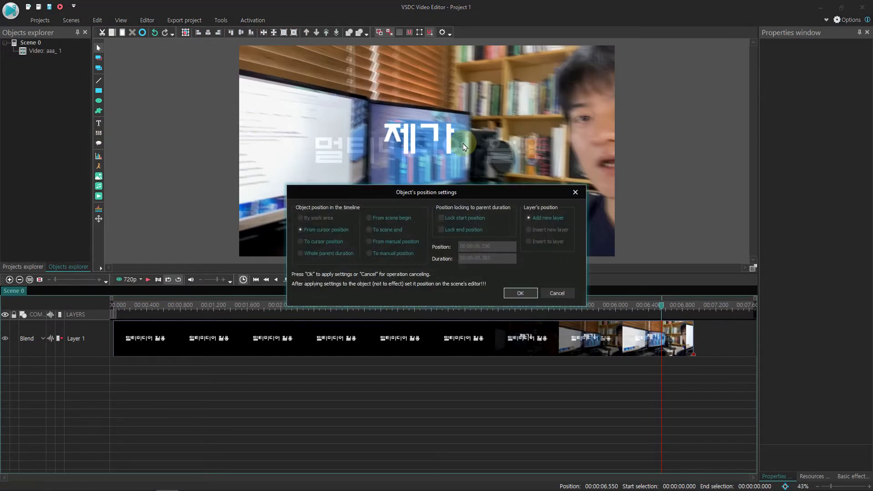
pyautogui.click(514, 292)
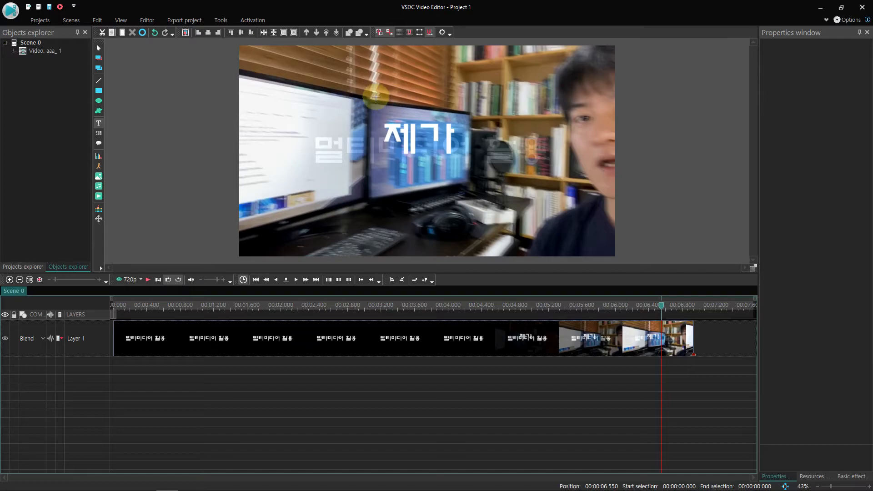
pyautogui.moveTo(365, 69); pyautogui.dragTo(488, 123)
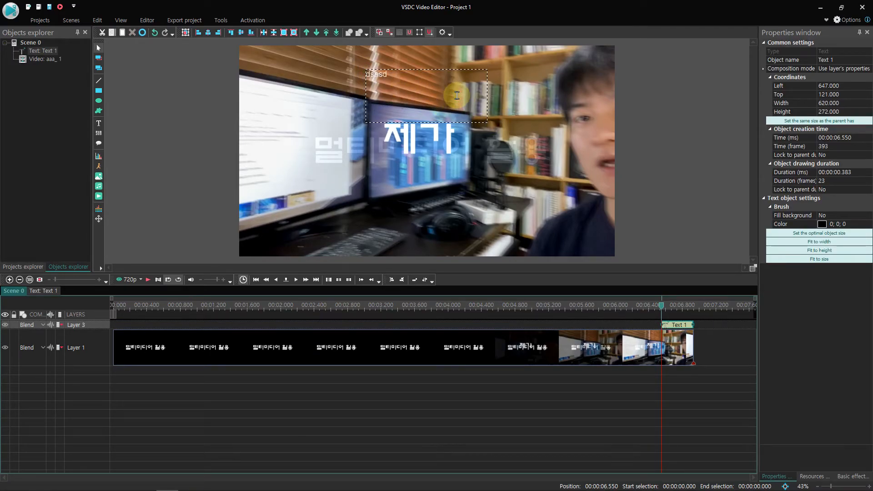
pyautogui.write('dsasdfsasdfsdsadfsa')
pyautogui.click(419, 103)
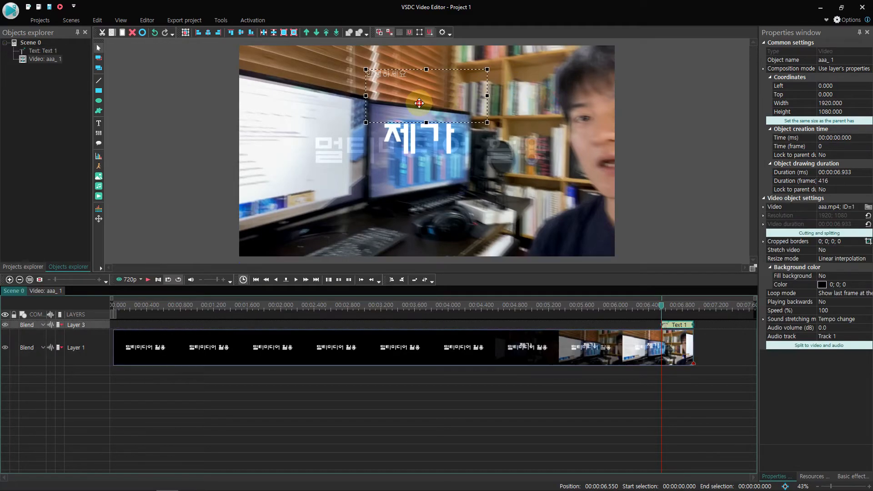
# Recolour the "안녕하세요" text to a dark shade and set its font size to 72 pt
pyautogui.click(145, 20)
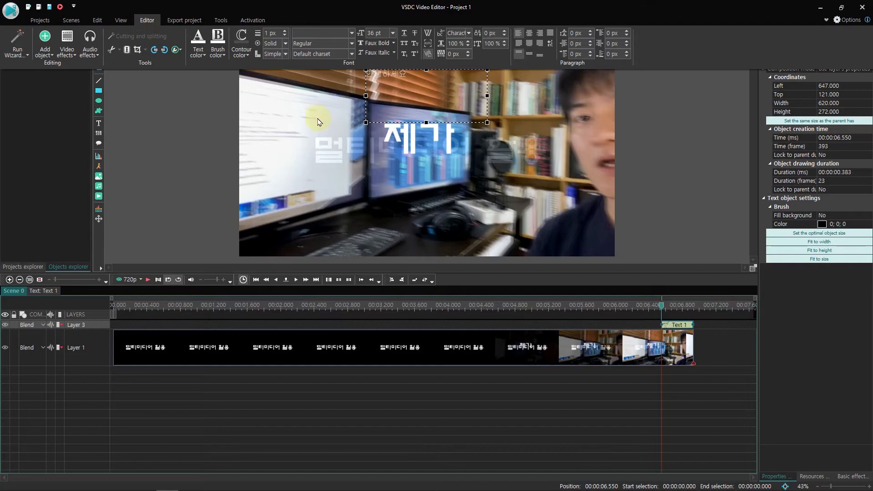
pyautogui.click(199, 51)
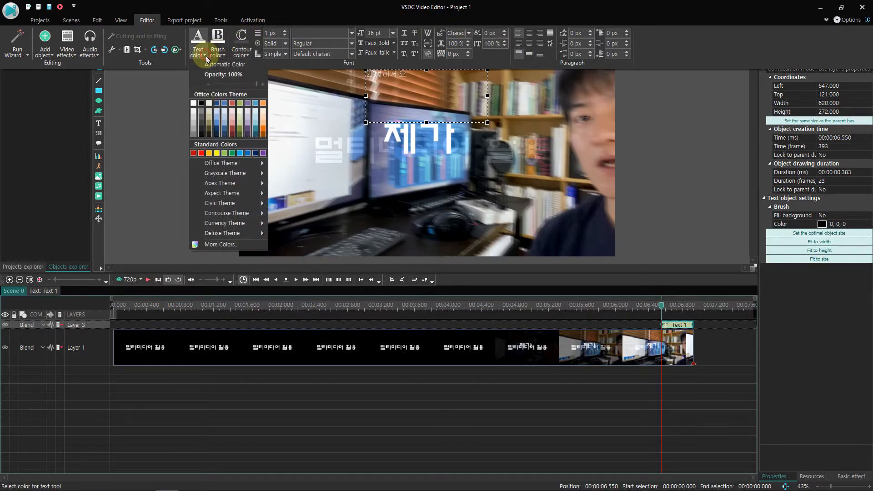
pyautogui.click(204, 131)
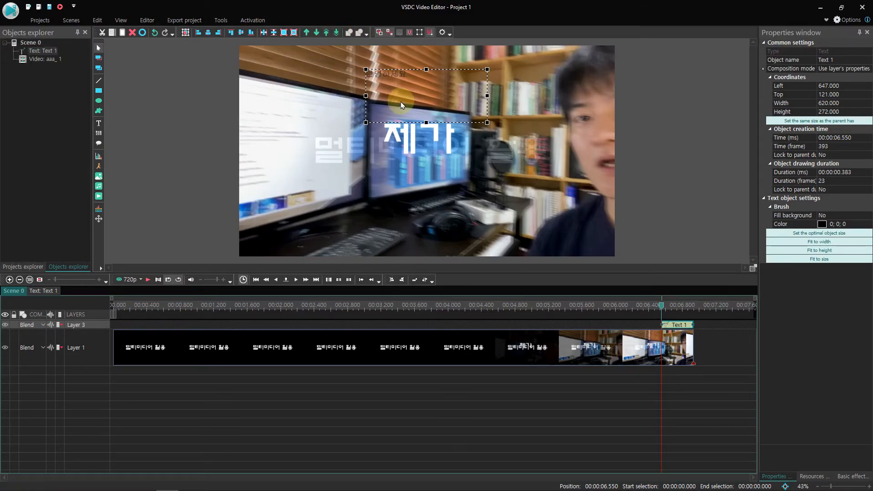
pyautogui.click(147, 20)
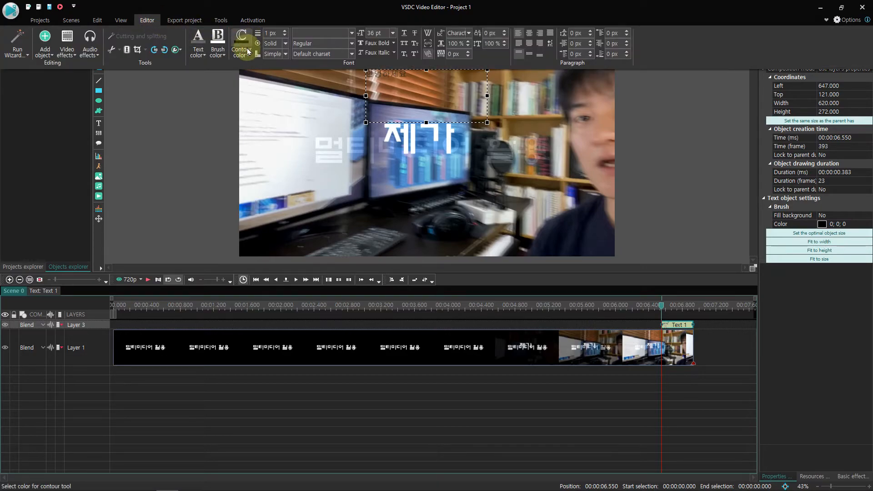
pyautogui.click(393, 34)
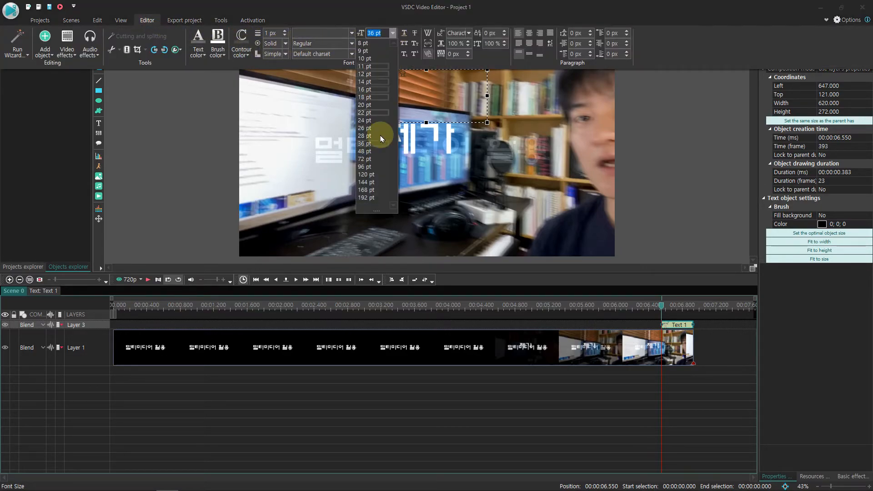
pyautogui.click(380, 160)
# Place the "안녕하세요" text box just below the "제가" caption and shrink it to about 439 by 141 px
pyautogui.moveTo(446, 97); pyautogui.dragTo(501, 209)
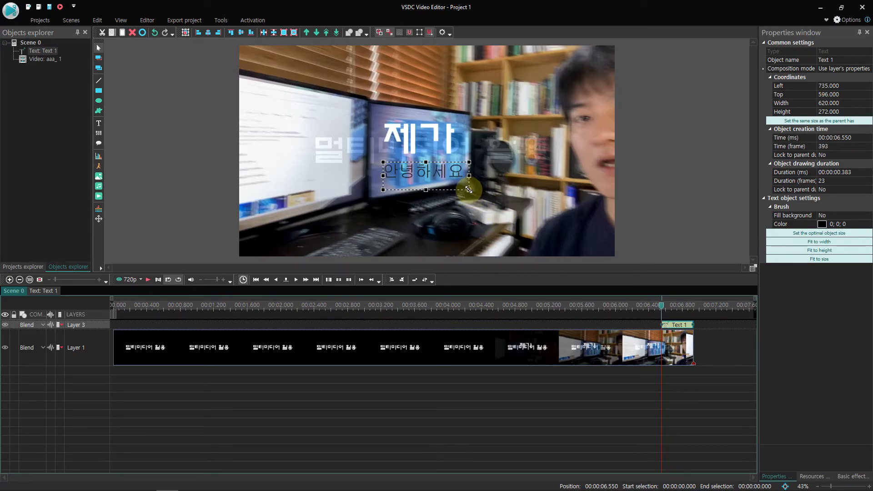
pyautogui.click(435, 176)
pyautogui.moveTo(436, 177); pyautogui.dragTo(429, 174)
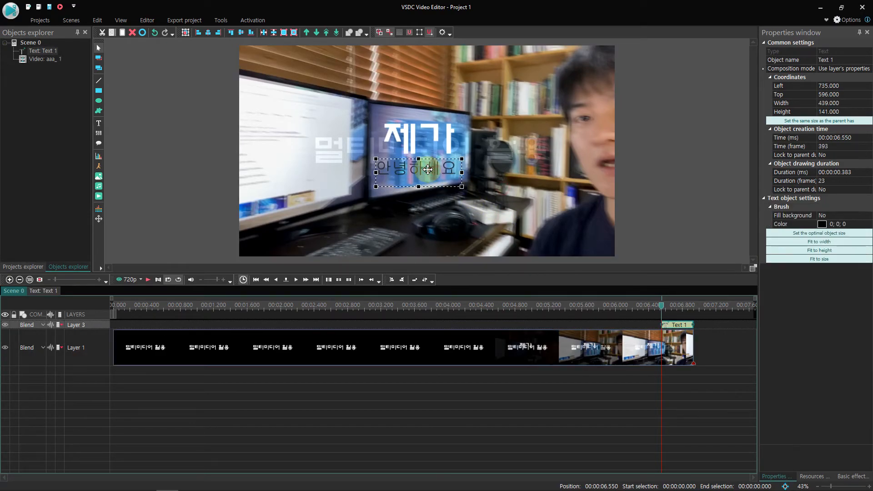
pyautogui.click(626, 244)
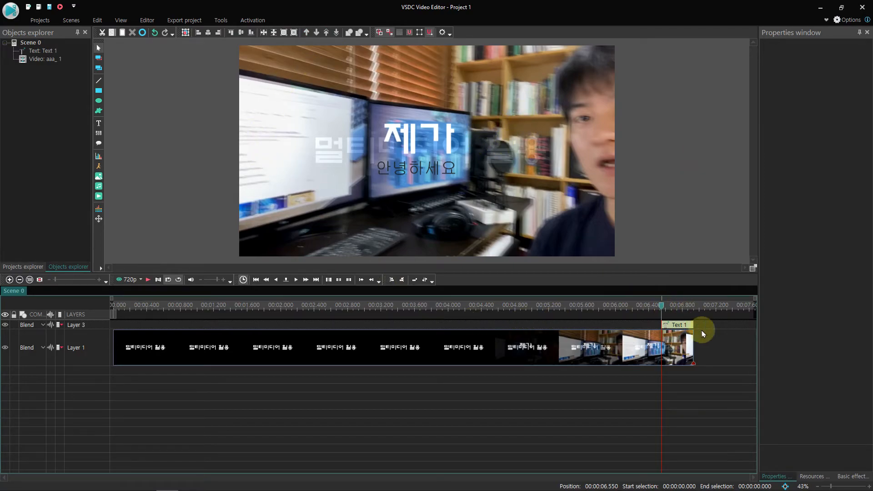
# Set up the project export for the Web device with the For YouTube output format
pyautogui.click(183, 21)
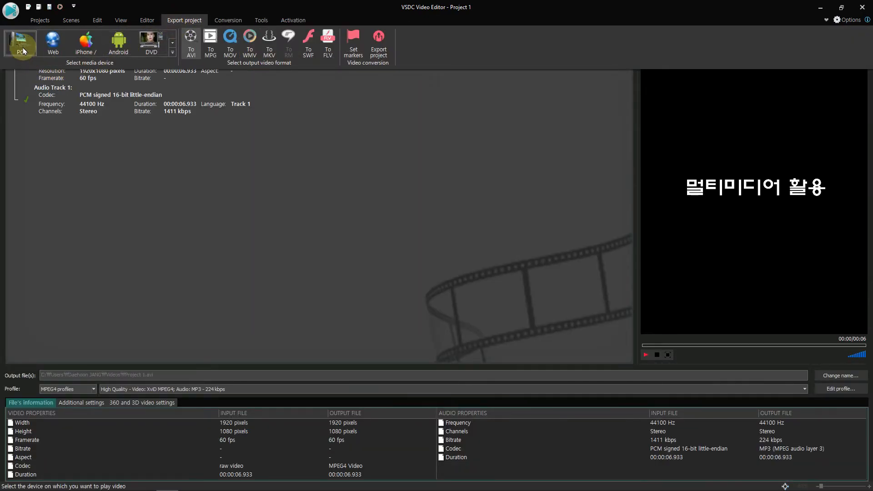
pyautogui.click(53, 44)
pyautogui.click(182, 22)
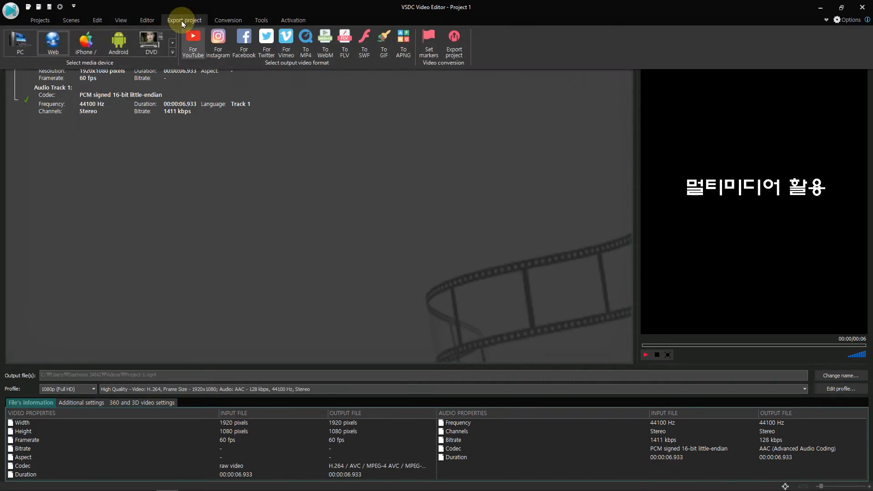
pyautogui.click(189, 38)
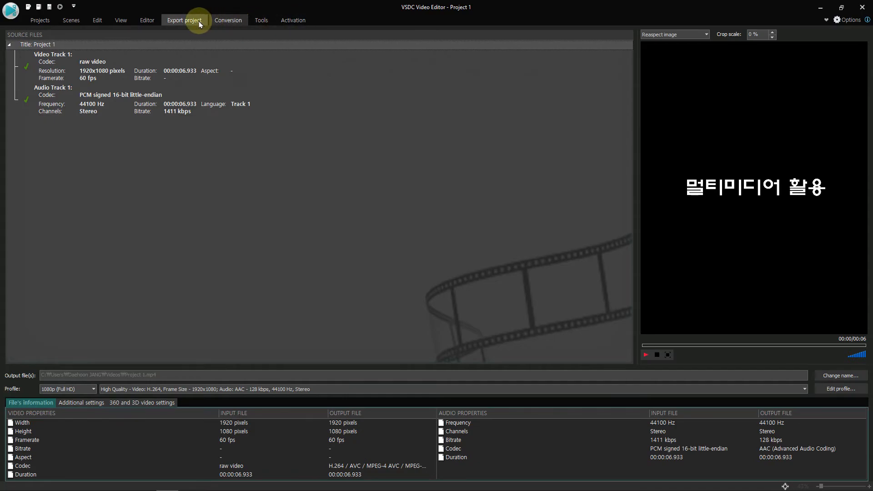
pyautogui.click(186, 20)
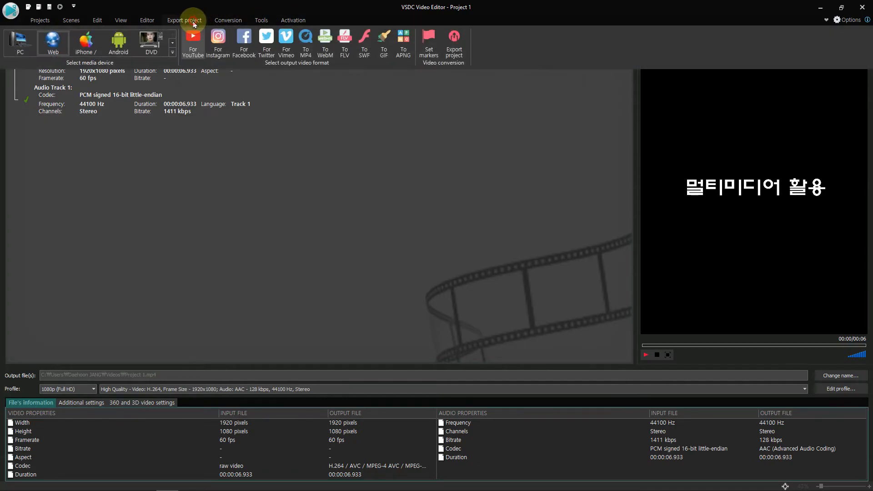
# Export the project without premium features as "Project 11111.mp4" in the Videos folder and decline the YouTube upload
pyautogui.click(449, 46)
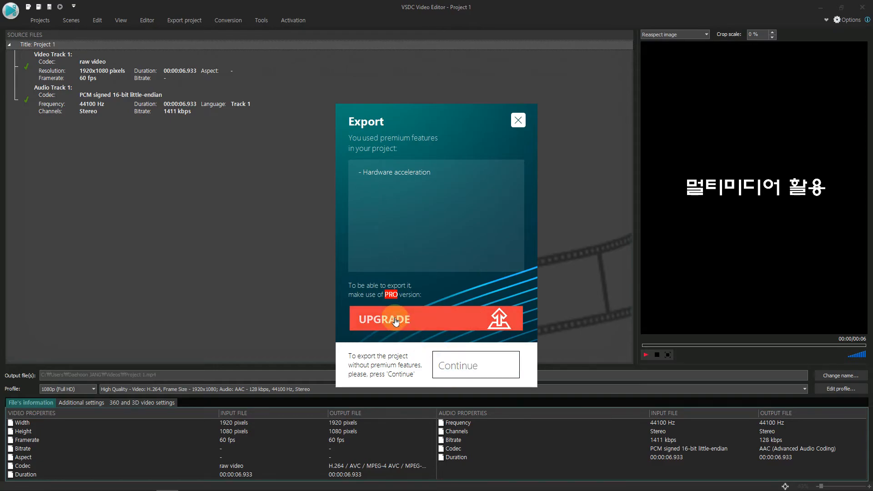
pyautogui.click(467, 368)
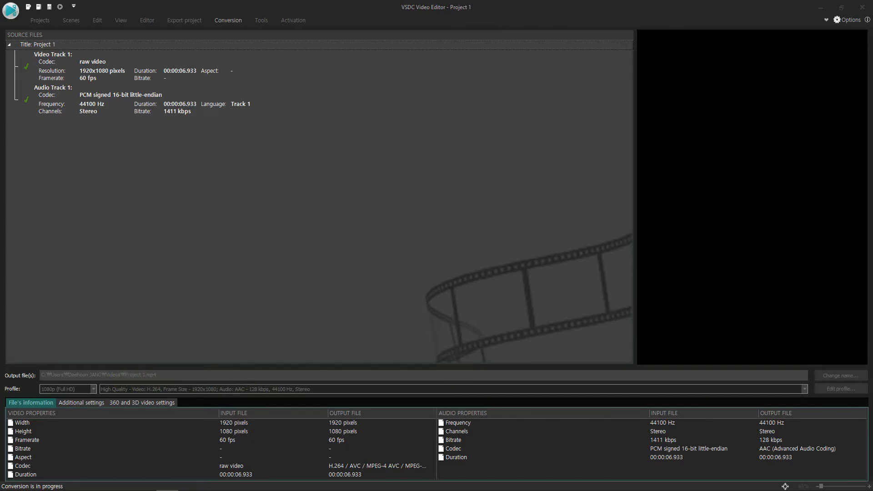
pyautogui.click(108, 375)
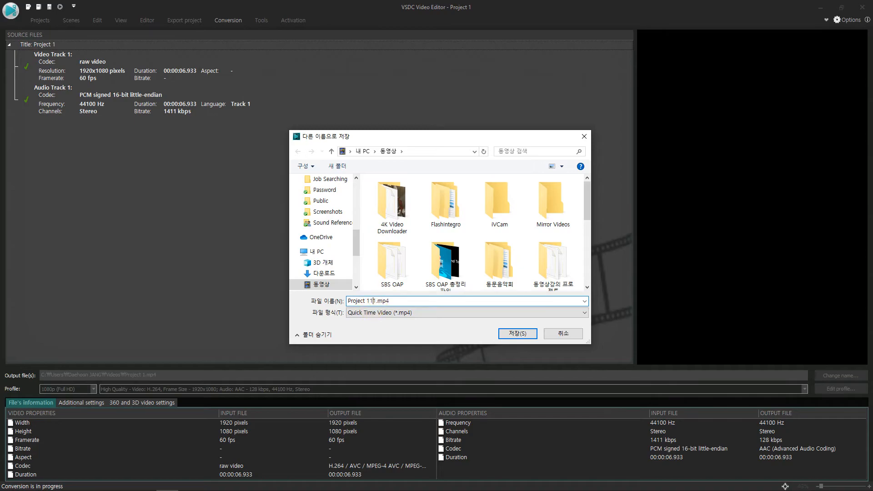
pyautogui.click(521, 334)
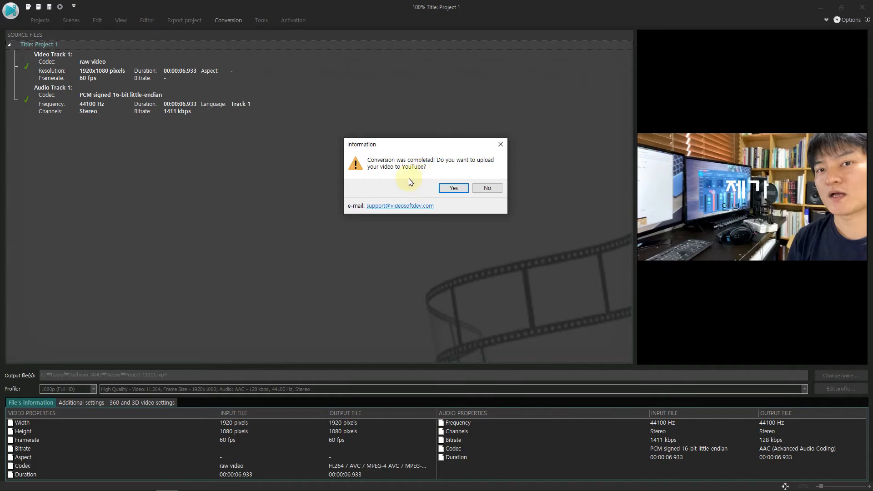
pyautogui.click(482, 189)
# Switch to File Explorer and look for the exported video in the Videos folder (동영상)
pyautogui.moveTo(0, 109); pyautogui.dragTo(588, 70)
pyautogui.scroll(-1, 350, 366)
pyautogui.scroll(-2, 351, 366)
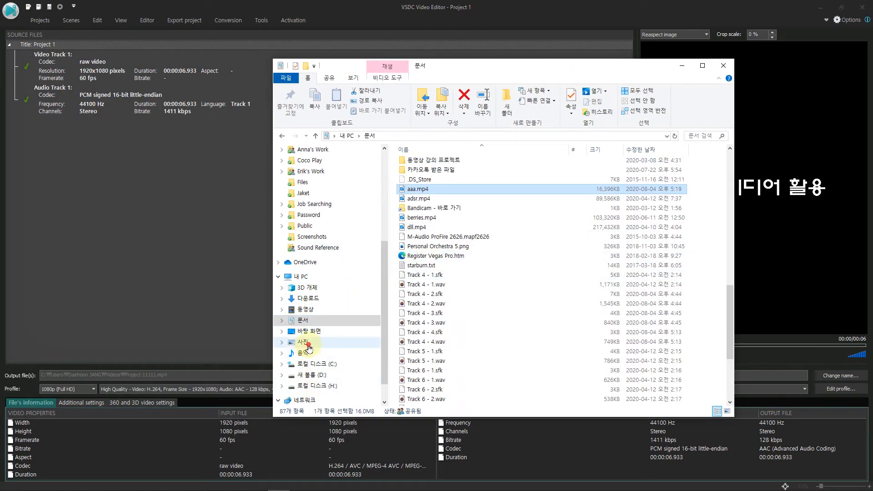
pyautogui.click(308, 346)
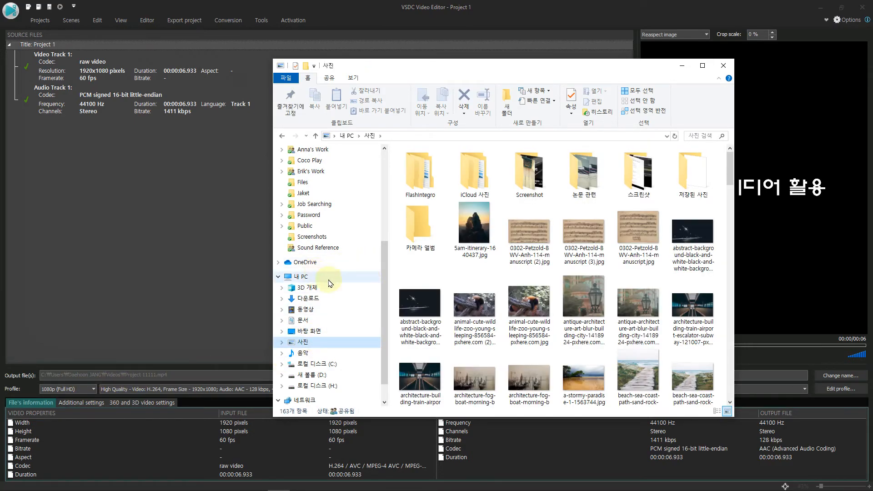
pyautogui.scroll(-1, 357, 345)
pyautogui.click(303, 287)
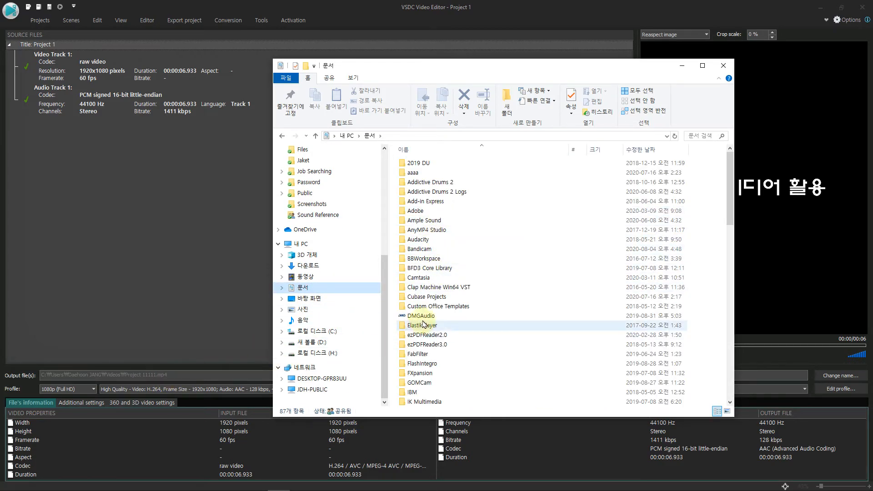
pyautogui.scroll(-2, 419, 345)
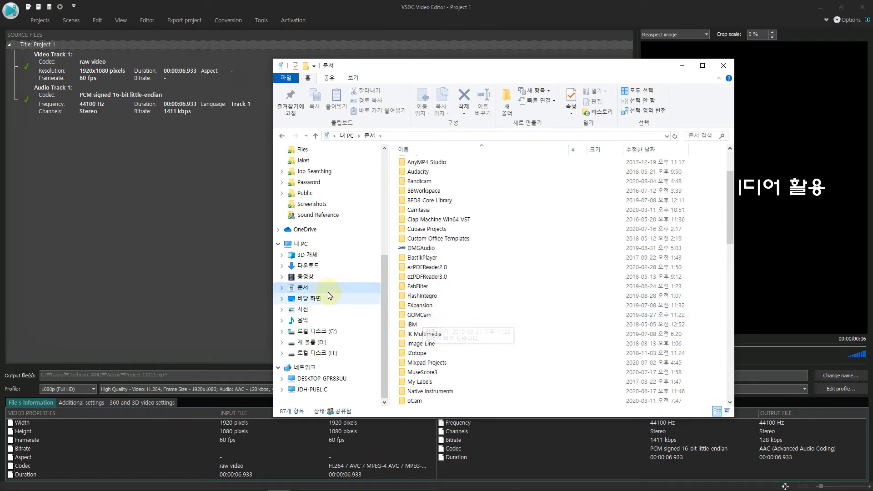
pyautogui.click(305, 276)
pyautogui.hscroll(2, 471, 297)
pyautogui.hscroll(-2, 471, 296)
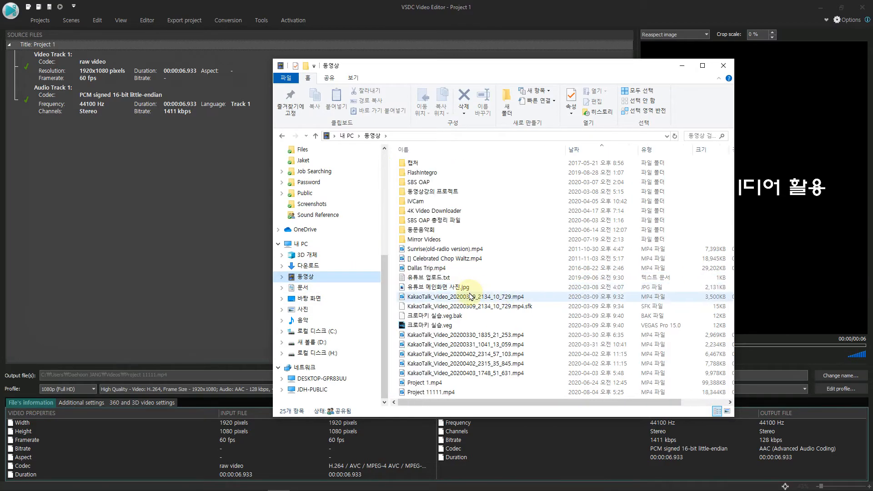
# Play Project 11111.mp4 to check the export, close the player and minimize the video editor
pyautogui.click(422, 393)
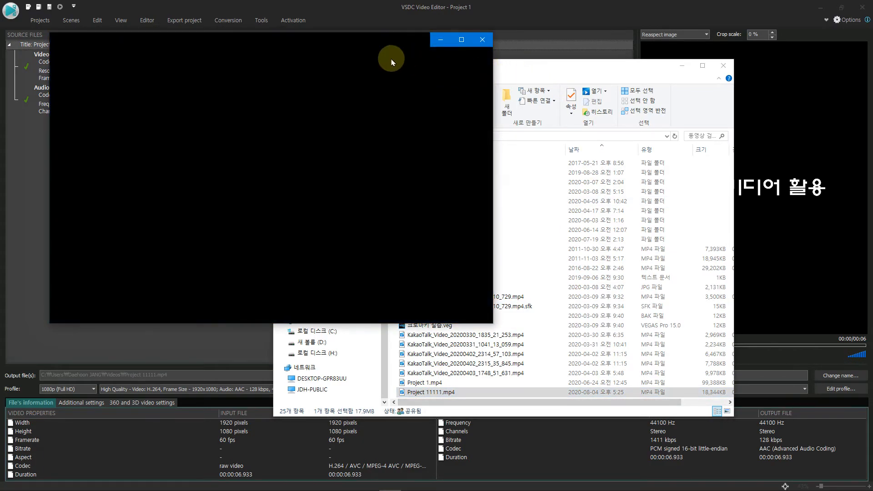
pyautogui.moveTo(324, 47); pyautogui.dragTo(489, 75)
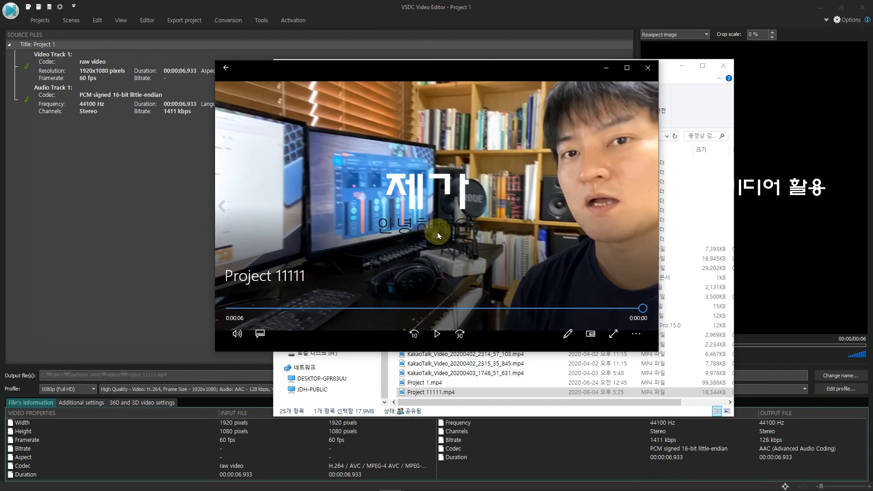
pyautogui.click(644, 73)
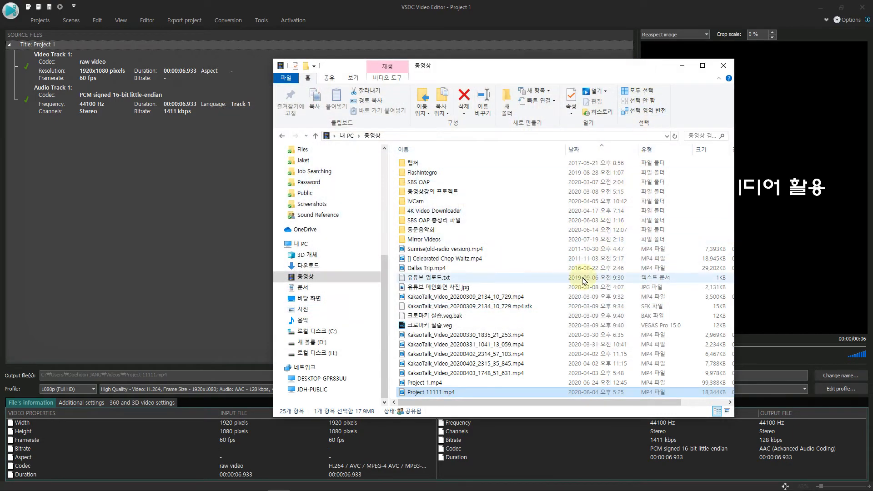
pyautogui.click(212, 236)
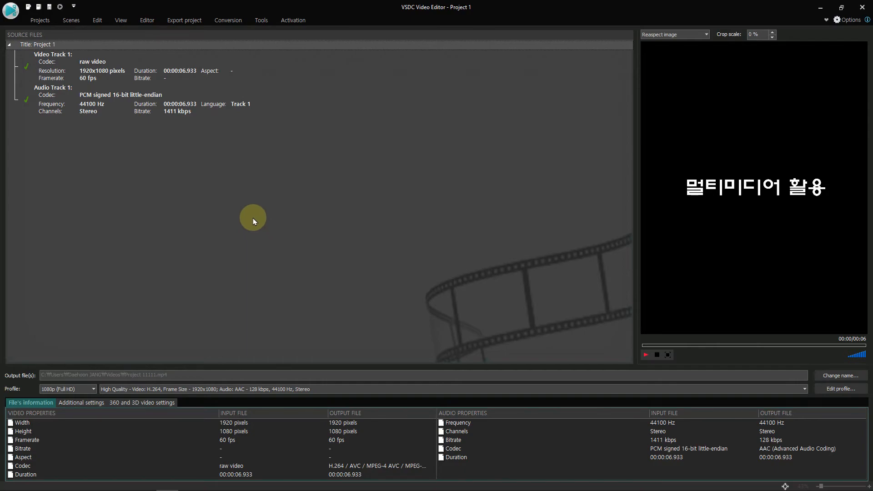
pyautogui.click(820, 7)
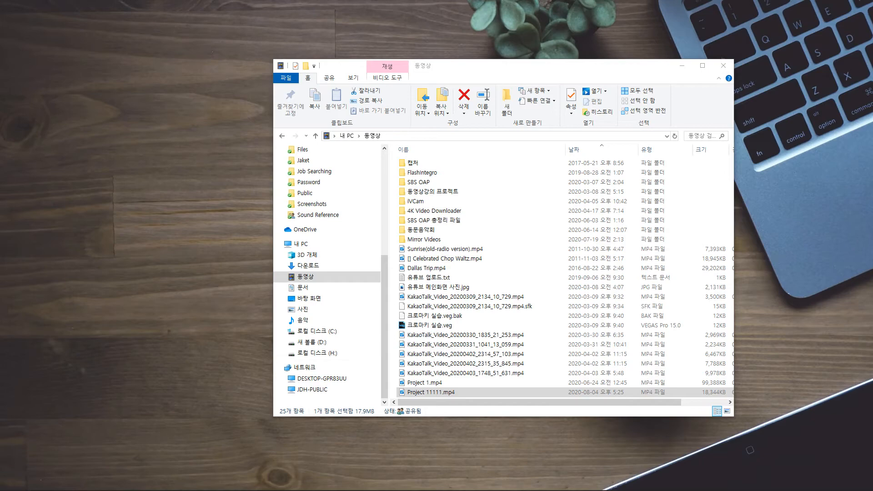
# Switch to Internet Explorer, open the official Filmora Video Editor page from the filmora search results and look through its features
pyautogui.moveTo(103, 484)
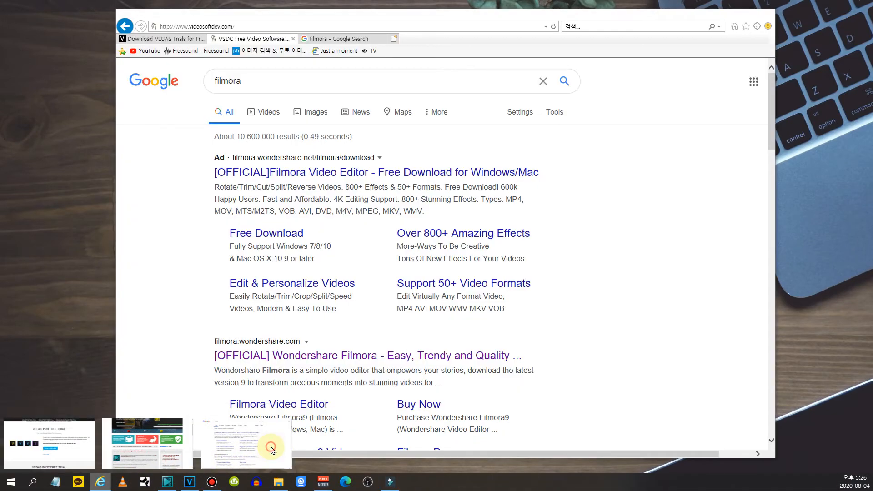
pyautogui.click(268, 450)
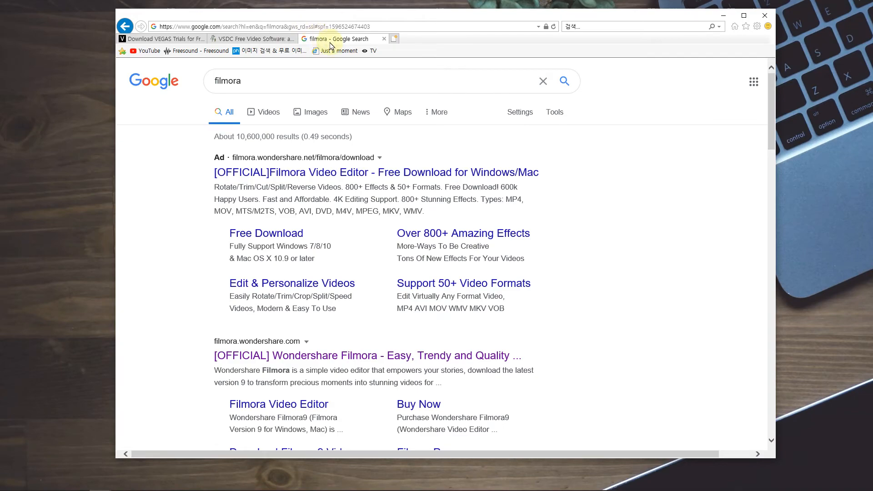
pyautogui.click(259, 80)
pyautogui.click(145, 298)
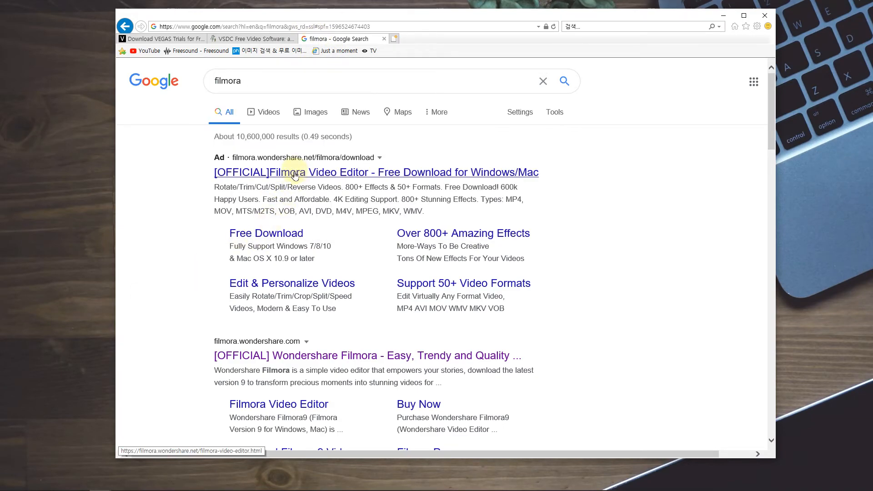
pyautogui.click(295, 173)
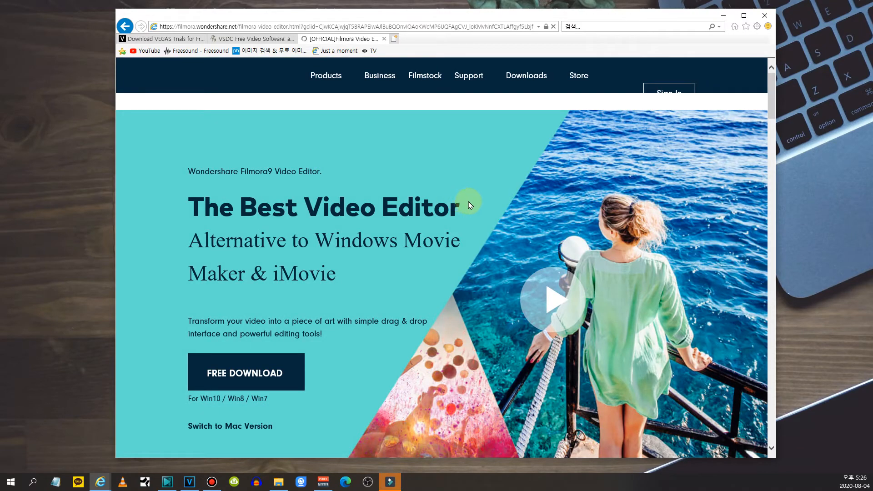
pyautogui.scroll(-3, 538, 197)
pyautogui.scroll(-10, 543, 198)
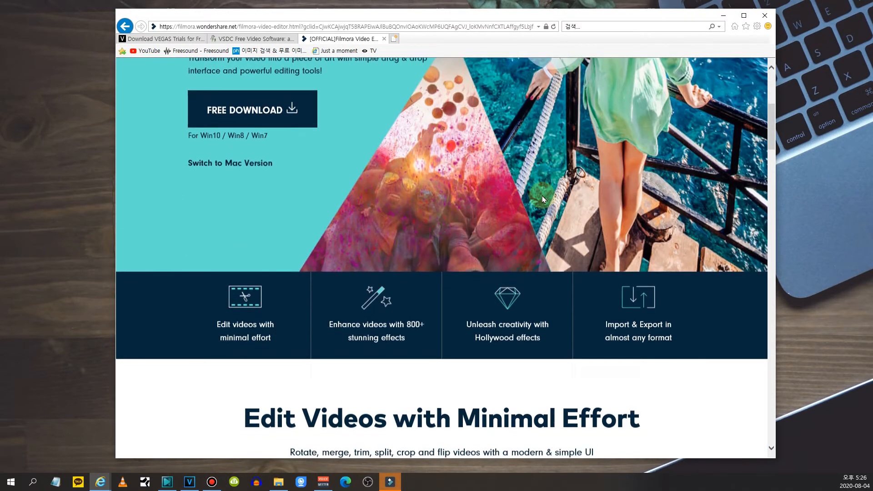
pyautogui.scroll(-5, 543, 195)
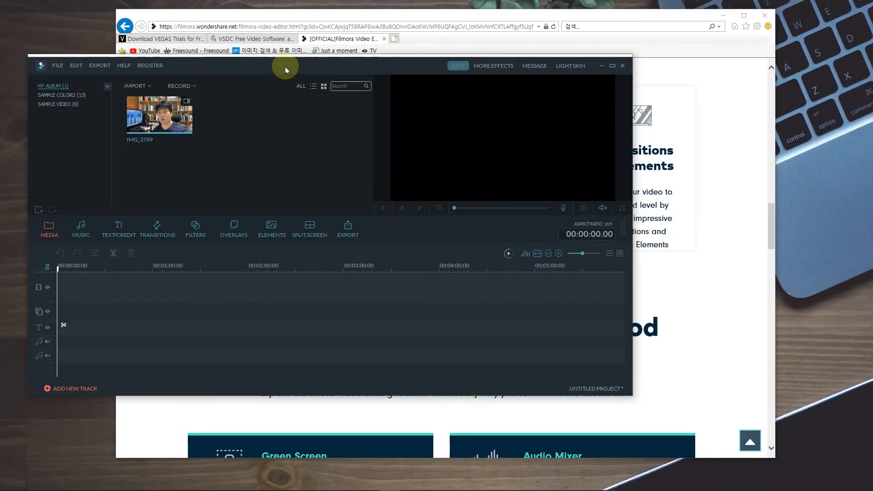
# Switch to Filmora, reposition its window over the browser and enlarge it
pyautogui.moveTo(285, 66); pyautogui.dragTo(331, 28)
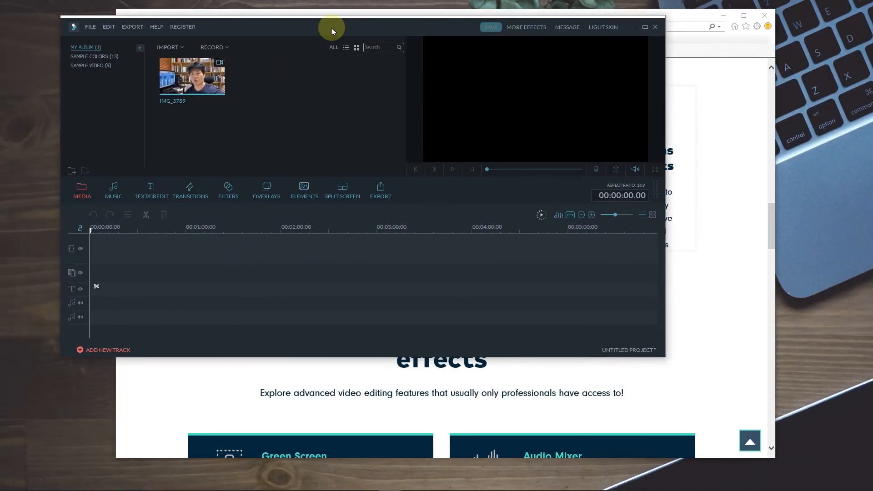
pyautogui.moveTo(666, 357); pyautogui.dragTo(775, 421)
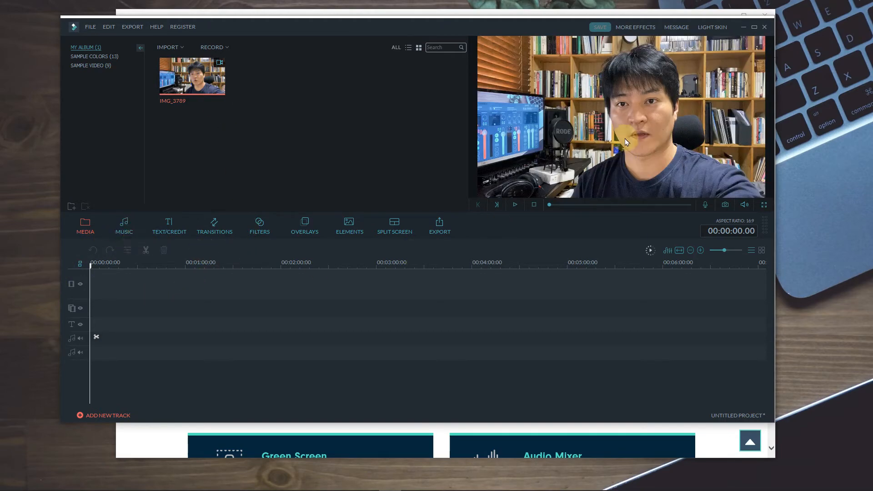
pyautogui.click(230, 321)
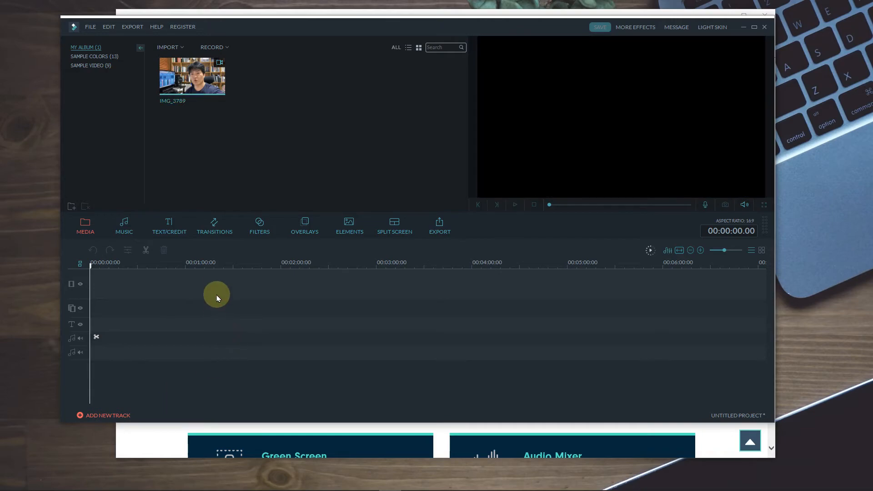
# Bring Project 11111.mp4 from the Videos folder (동영상) onto Filmora's video track, close File Explorer and briefly play the preview
pyautogui.moveTo(145, 479)
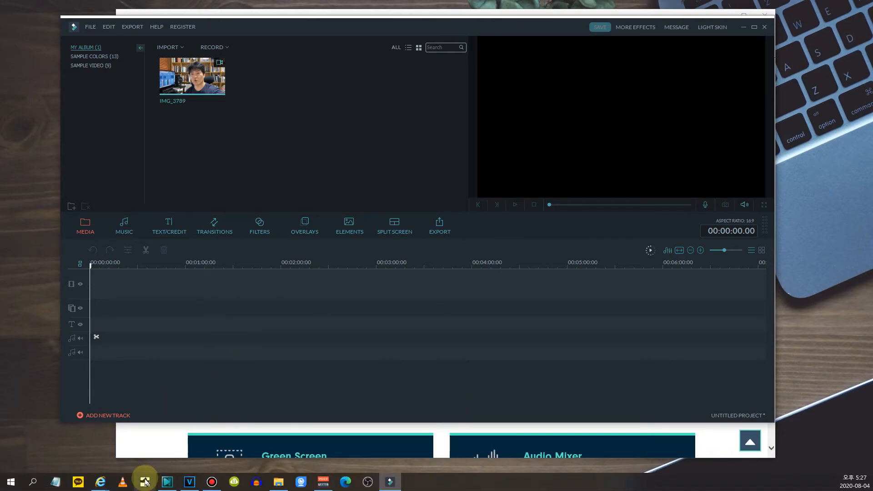
pyautogui.click(286, 488)
pyautogui.moveTo(465, 69); pyautogui.dragTo(544, 71)
pyautogui.moveTo(514, 391); pyautogui.dragTo(179, 308)
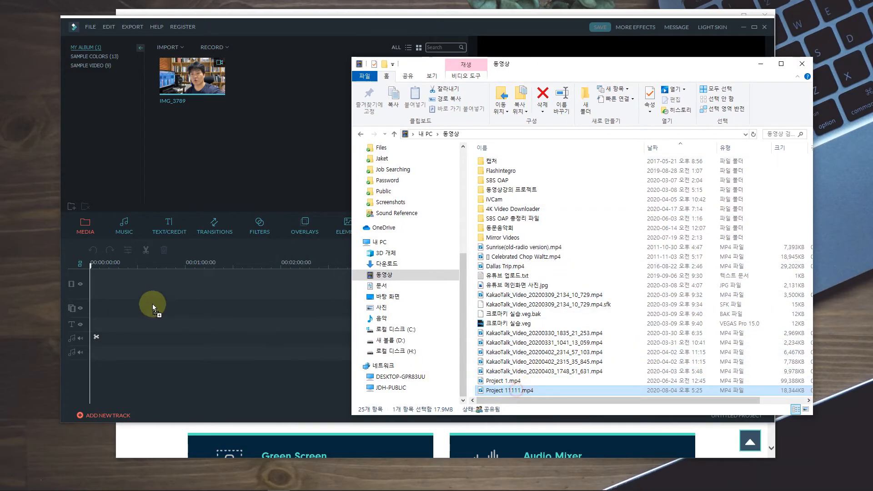
pyautogui.moveTo(137, 288); pyautogui.dragTo(132, 294)
pyautogui.click(803, 68)
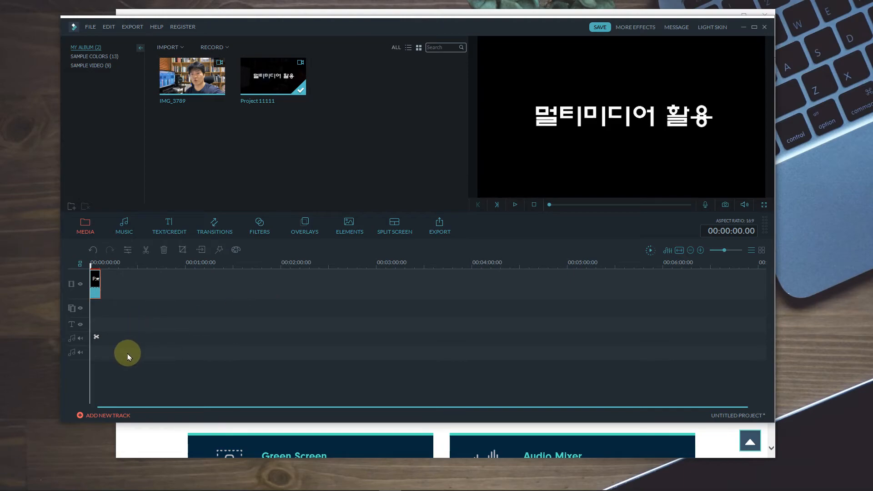
pyautogui.press('space')
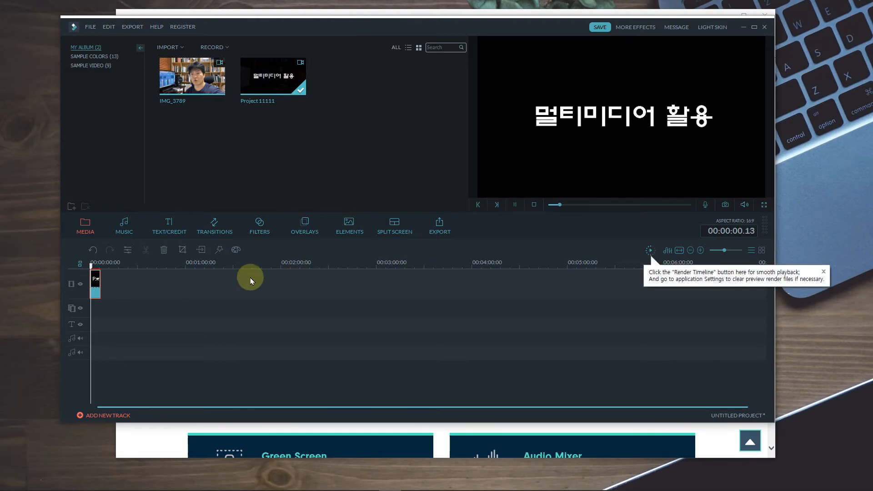
pyautogui.press('space')
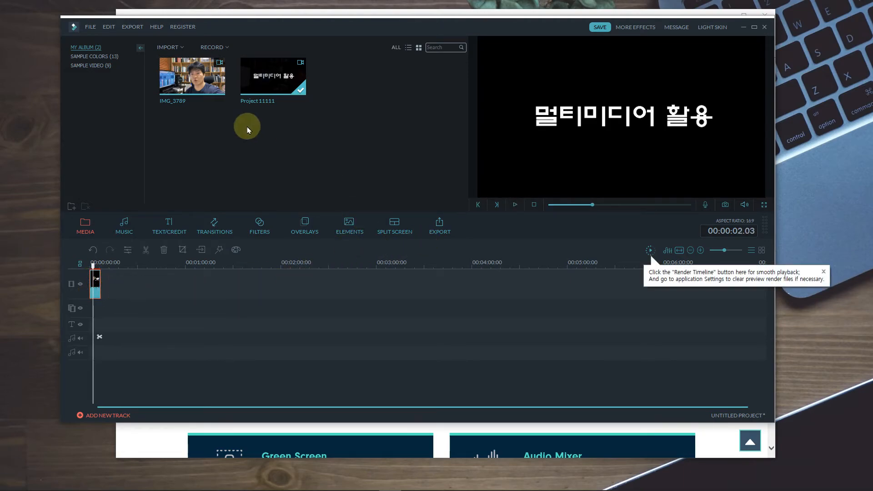
# Insert the Opener 4 text preset ahead of the clip on the timeline and look at the Opener 8 and Opener 7 presets
pyautogui.click(169, 225)
pyautogui.click(291, 136)
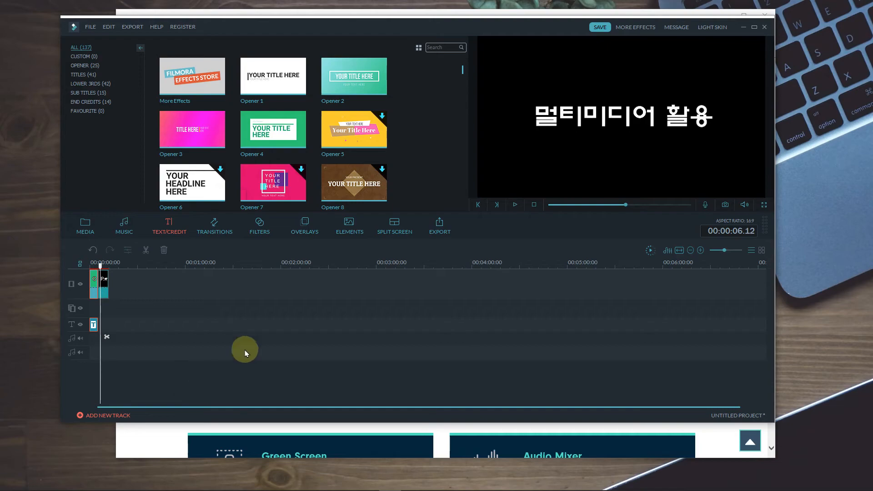
pyautogui.moveTo(358, 140)
pyautogui.click(351, 185)
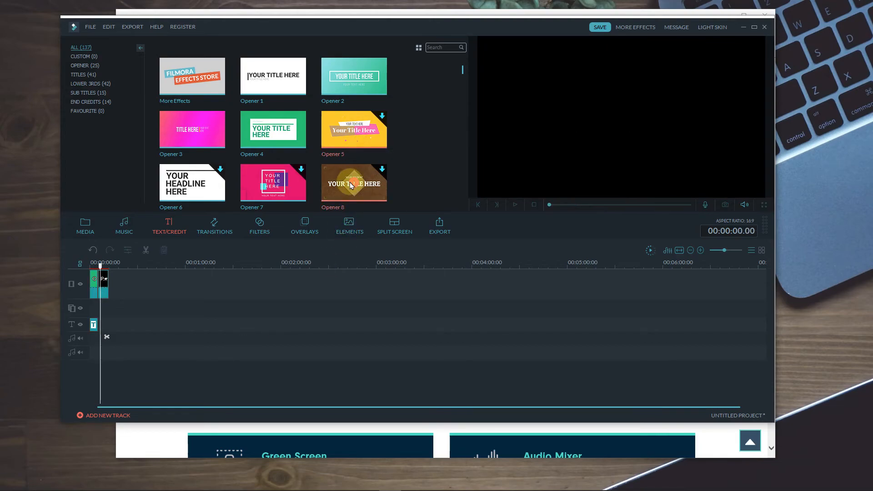
pyautogui.click(298, 187)
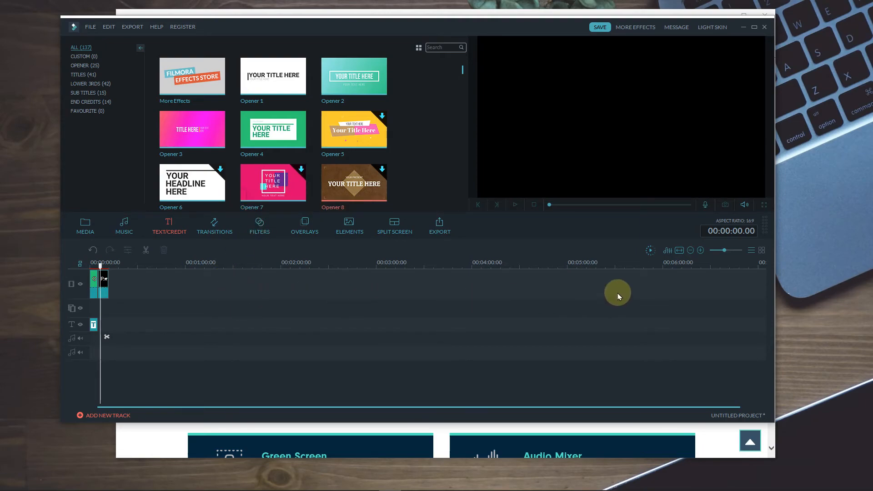
# Replace the word HERE in the opener title's second line with "dfsasdfsadsf"
pyautogui.click(700, 251)
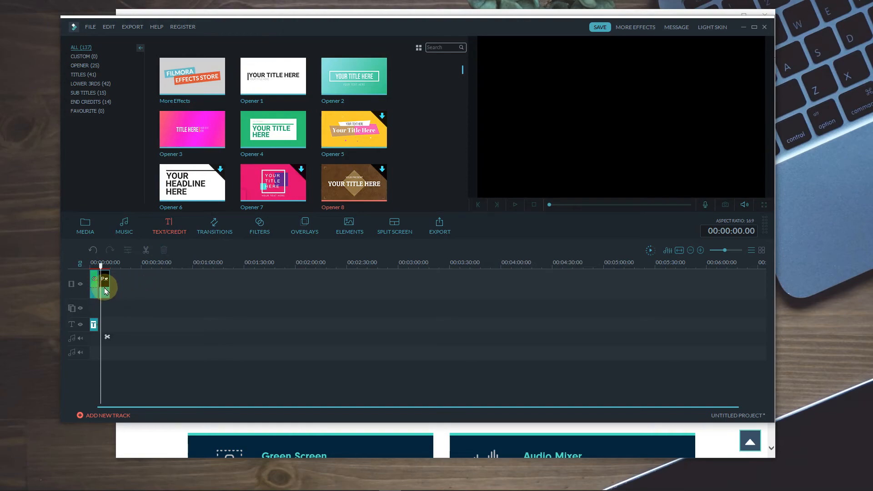
pyautogui.click(94, 326)
pyautogui.doubleClick(95, 326)
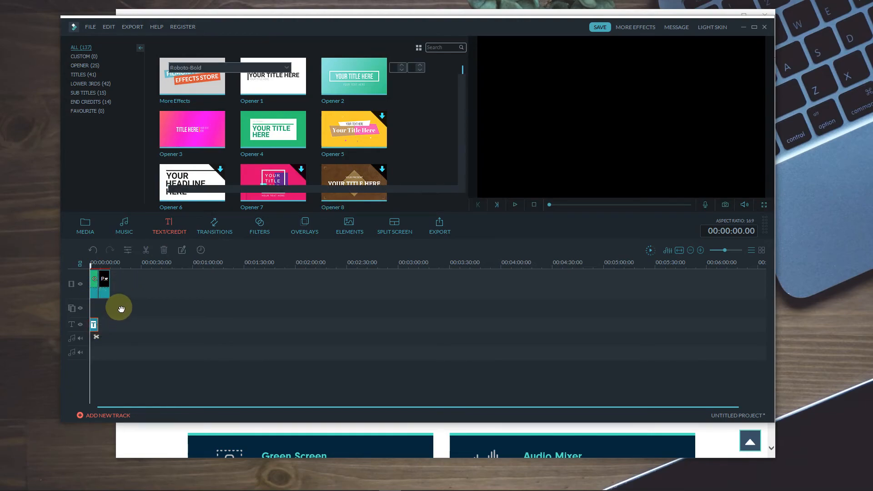
pyautogui.click(605, 138)
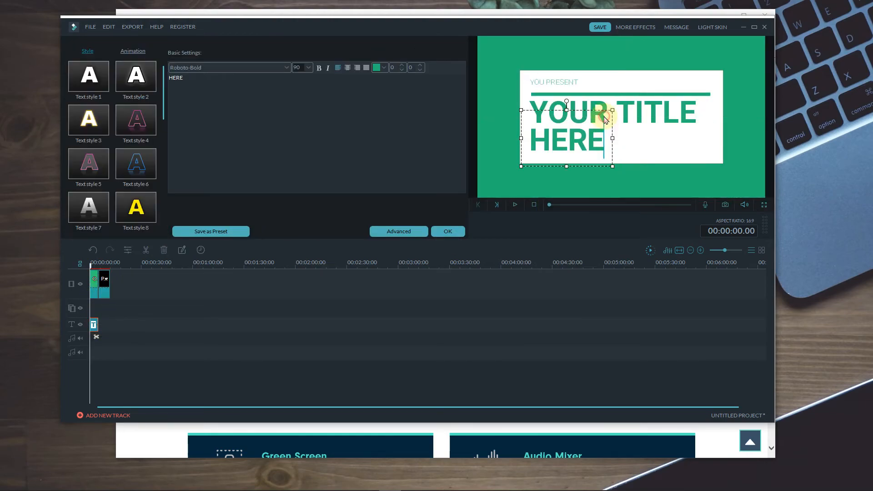
pyautogui.write('dfsdfsd')
pyautogui.moveTo(708, 144); pyautogui.dragTo(522, 136)
pyautogui.write('dfsasdfsadsf')
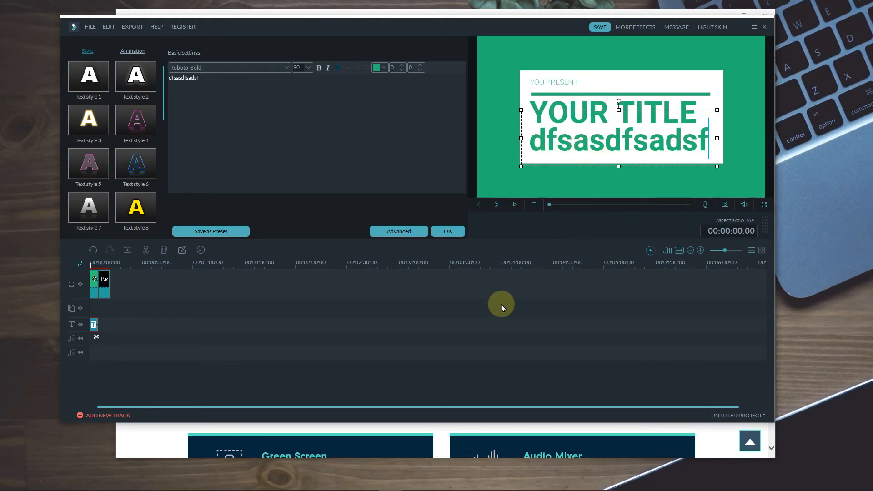
pyautogui.click(154, 311)
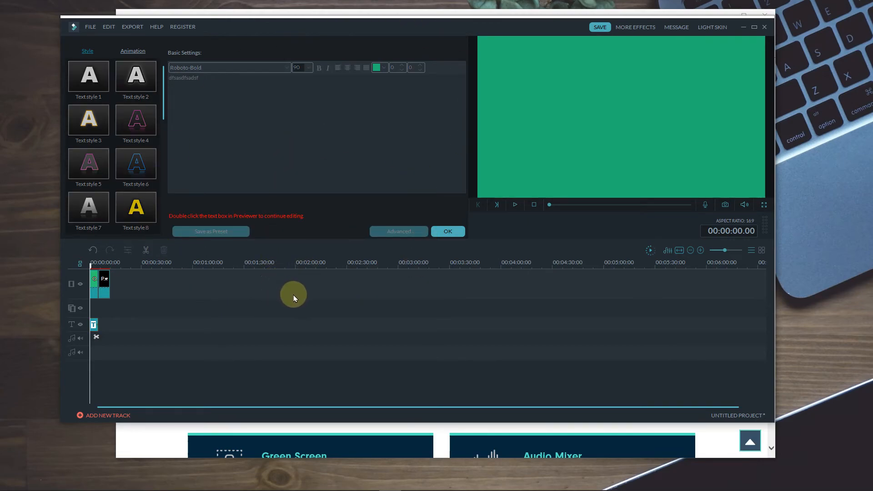
# Export the project as an MP4 file named My Video and close the conversion window when it finishes
pyautogui.click(128, 27)
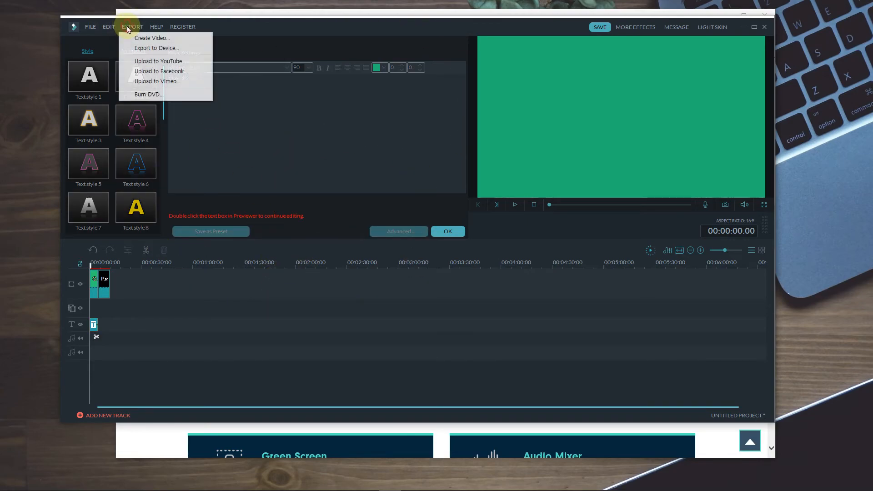
pyautogui.click(147, 39)
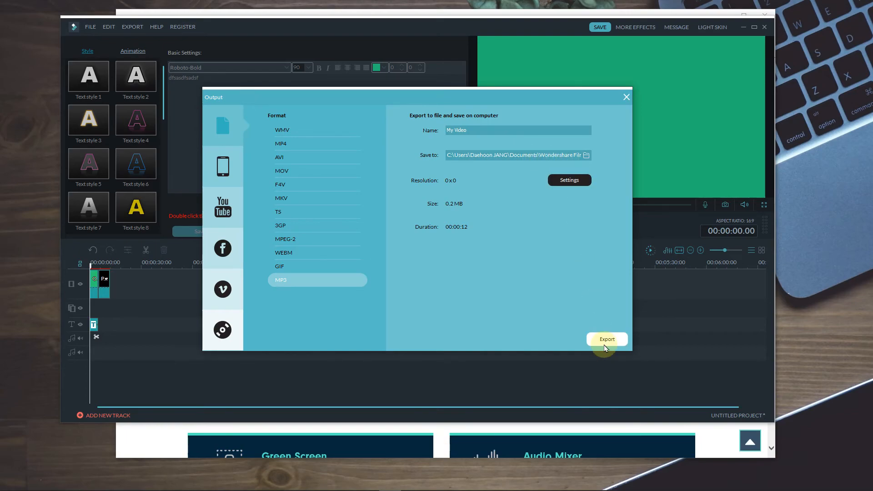
pyautogui.click(280, 143)
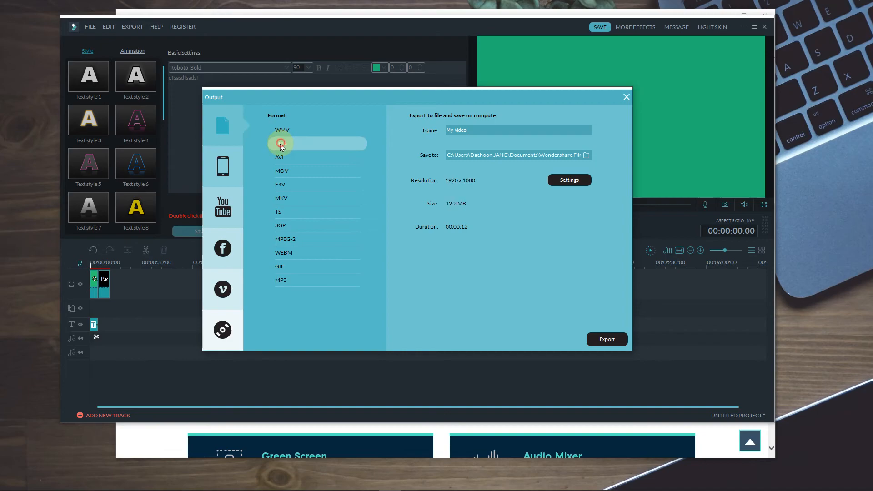
pyautogui.click(608, 339)
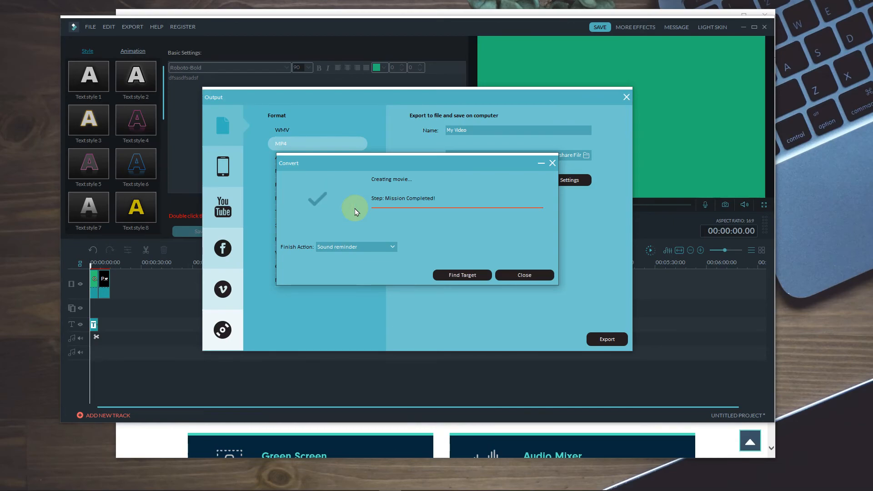
pyautogui.click(542, 278)
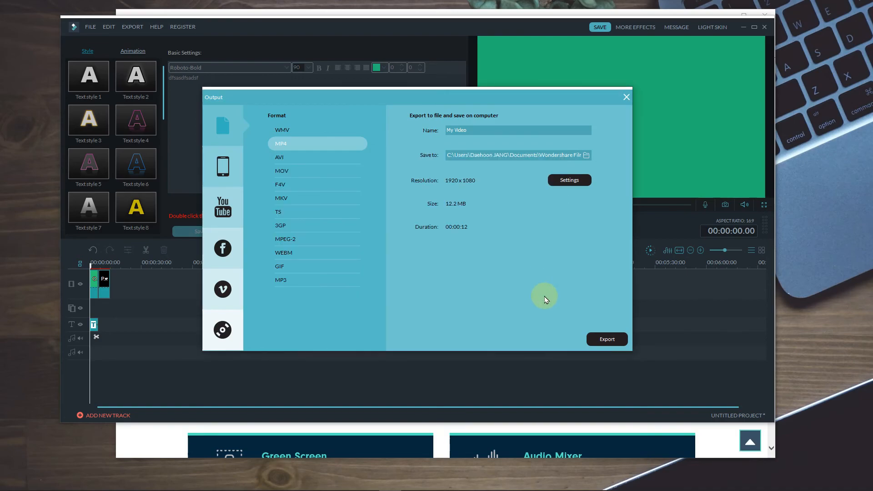
# Switch to File Explorer and look for the exported video in the Wondershare Filmora and Wondershare Filmora 9 folders under Documents (문서)
pyautogui.moveTo(339, 486)
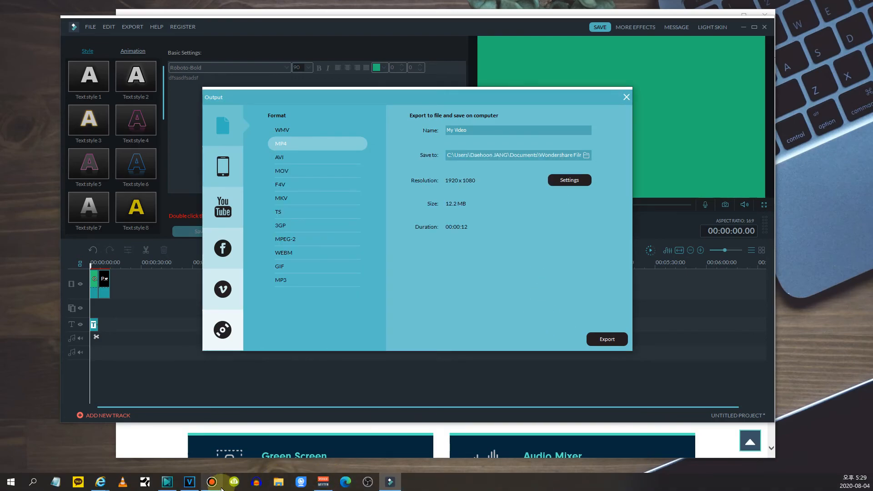
pyautogui.press('super+e')
pyautogui.scroll(-5, 407, 297)
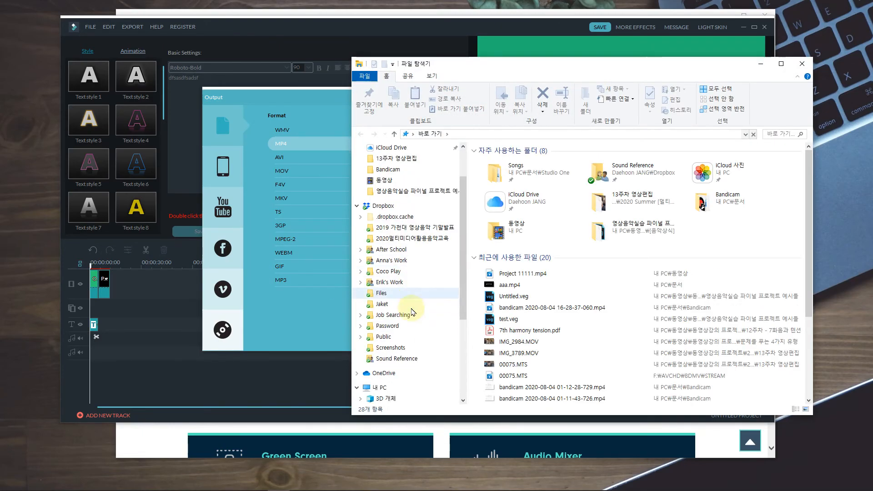
pyautogui.click(383, 311)
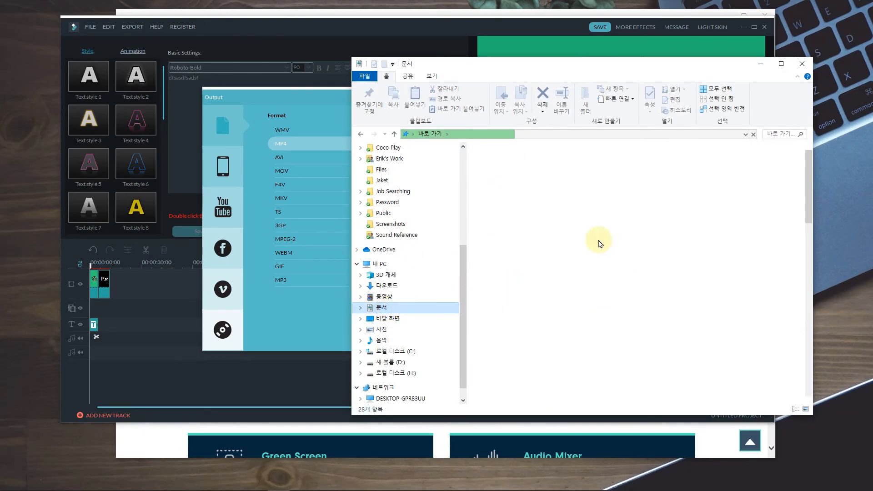
pyautogui.scroll(-10, 555, 312)
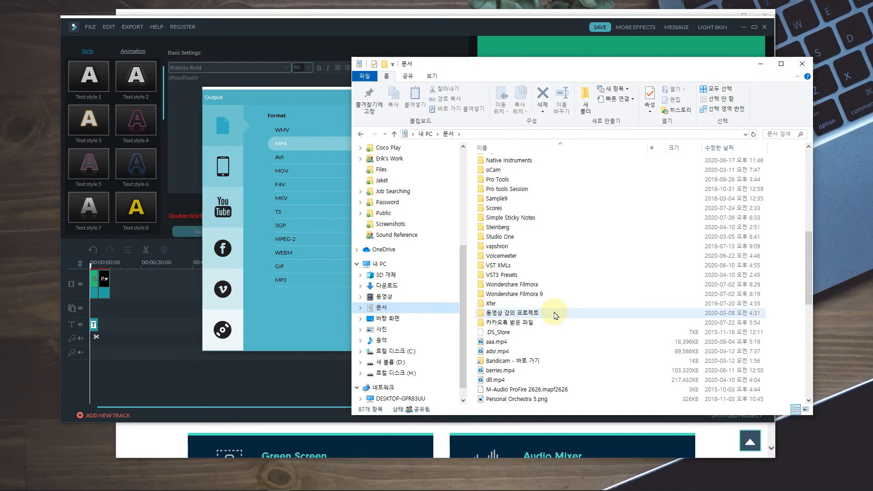
pyautogui.doubleClick(518, 285)
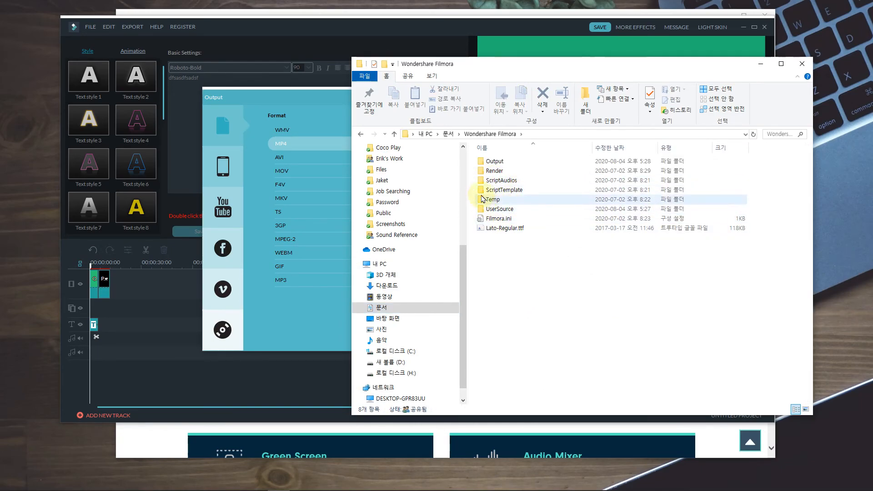
pyautogui.moveTo(464, 69); pyautogui.dragTo(536, 90)
pyautogui.click(460, 155)
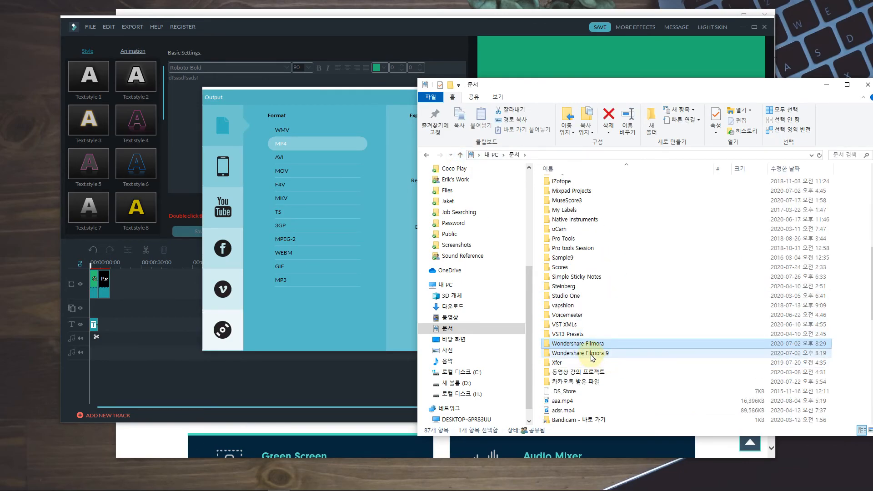
pyautogui.doubleClick(593, 357)
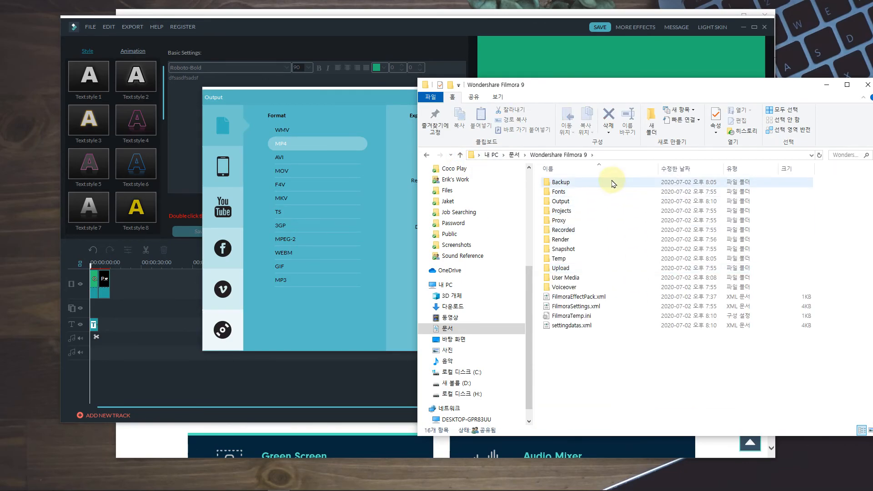
# Check the save path in Filmora's Output window, play My Video.mp4 from the Wondershare Filmora Output folder in File Explorer and close the player
pyautogui.click(312, 106)
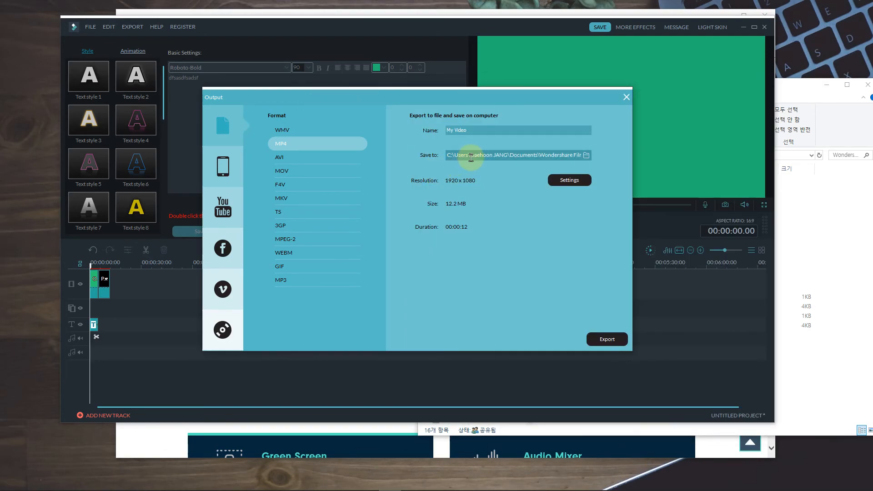
pyautogui.moveTo(559, 155); pyautogui.dragTo(589, 155)
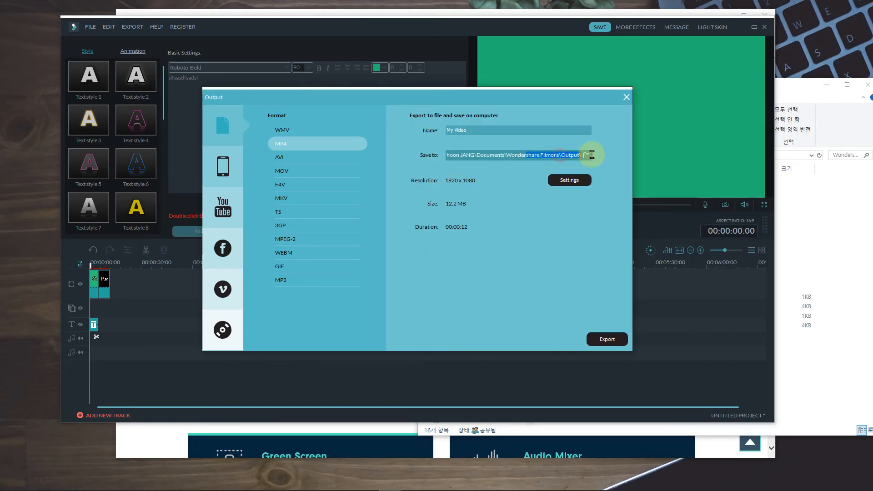
pyautogui.click(808, 204)
pyautogui.click(460, 154)
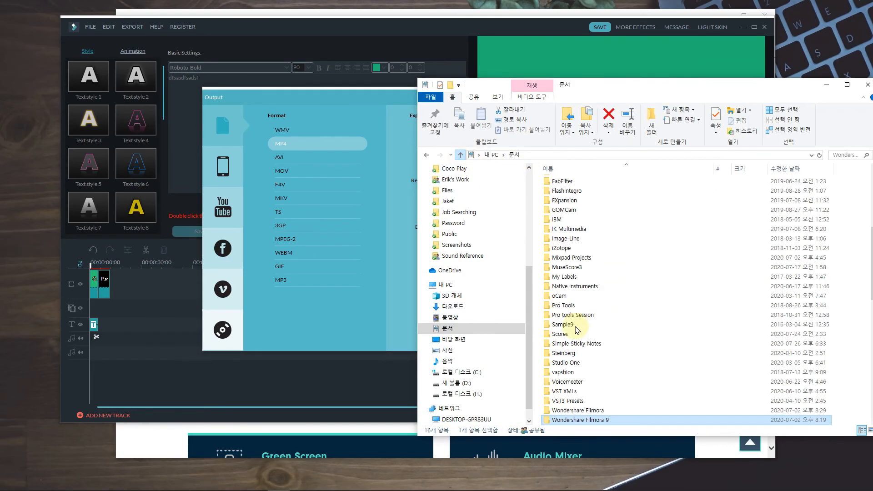
pyautogui.scroll(-2, 571, 386)
pyautogui.doubleClick(572, 372)
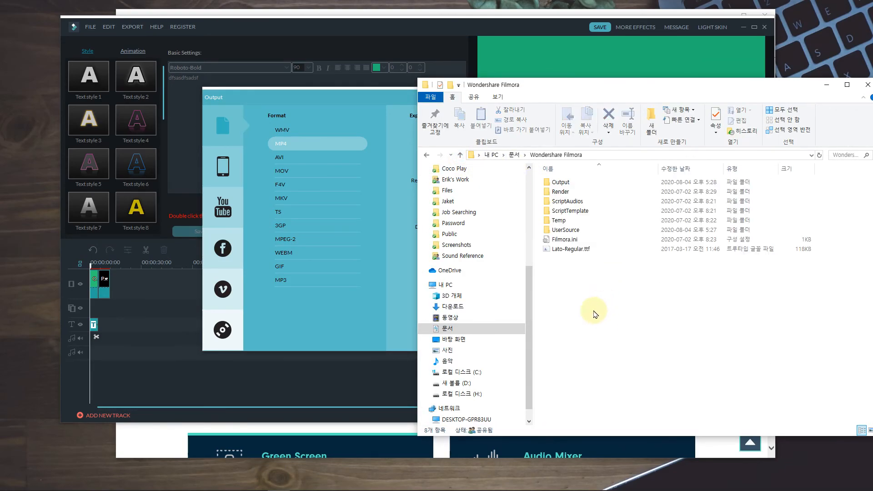
pyautogui.doubleClick(625, 185)
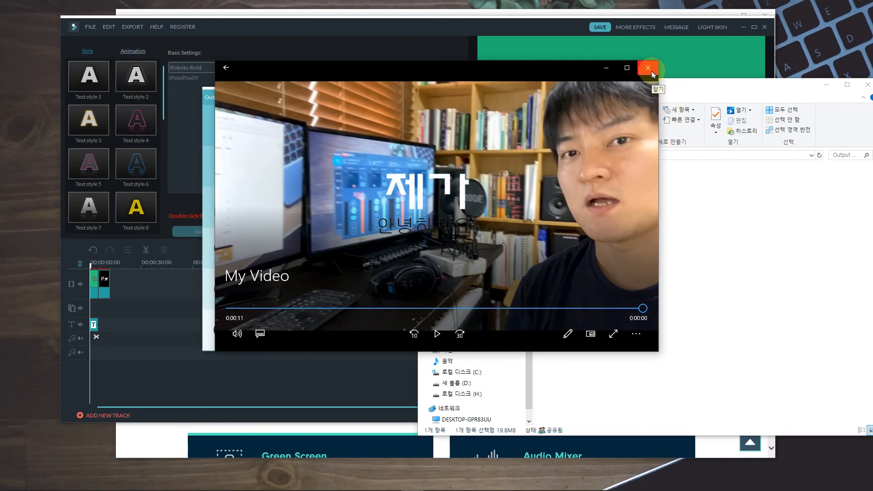
pyautogui.click(653, 75)
# Reposition the File Explorer window, then switch to VEGAS Pro, VSDC Video Editor and back to Filmora to compare the editors
pyautogui.moveTo(717, 94); pyautogui.dragTo(616, 99)
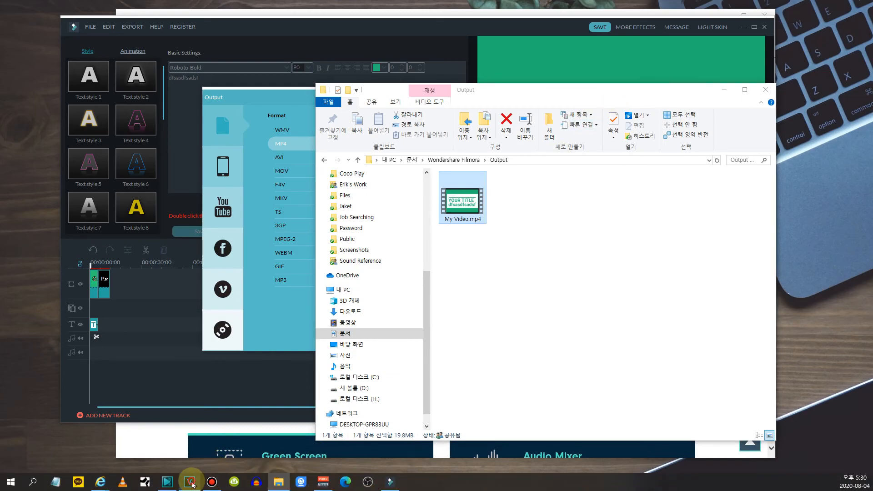
pyautogui.click(189, 487)
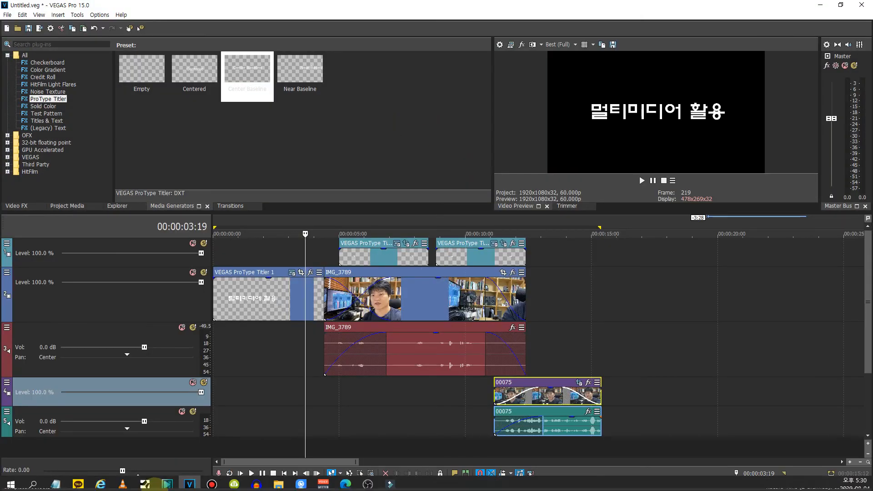
pyautogui.moveTo(220, 488)
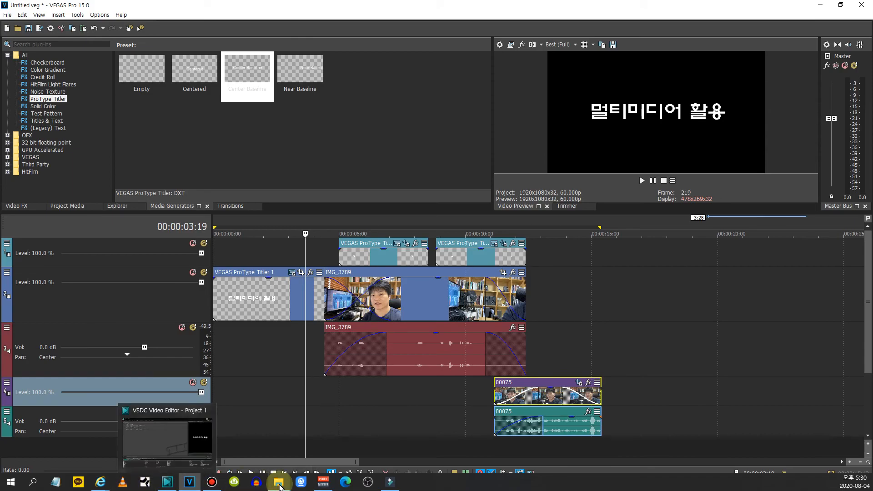
pyautogui.click(176, 487)
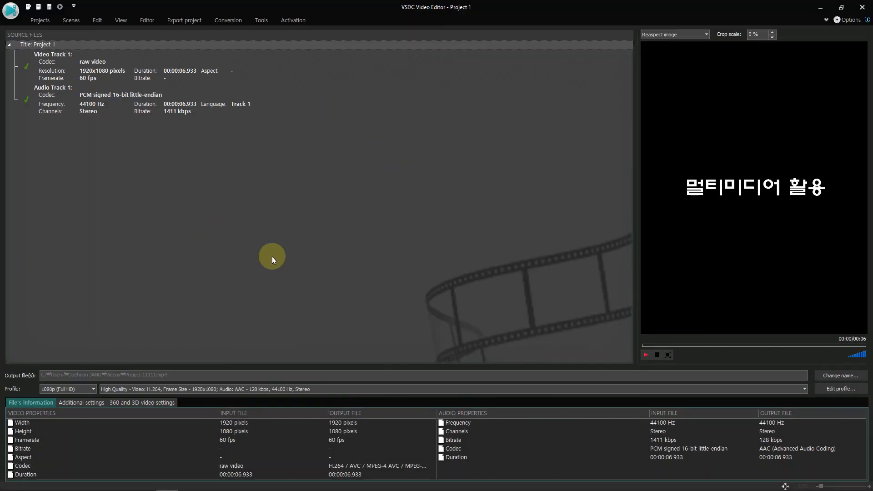
pyautogui.click(390, 485)
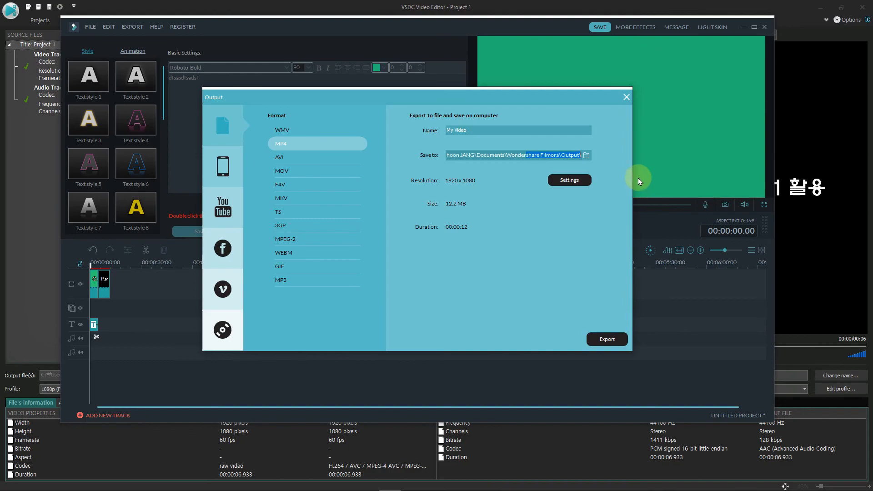
# Close the Output window and exit Filmora without saving the project changes, then minimize VSDC Video Editor to return to VEGAS Pro
pyautogui.click(627, 97)
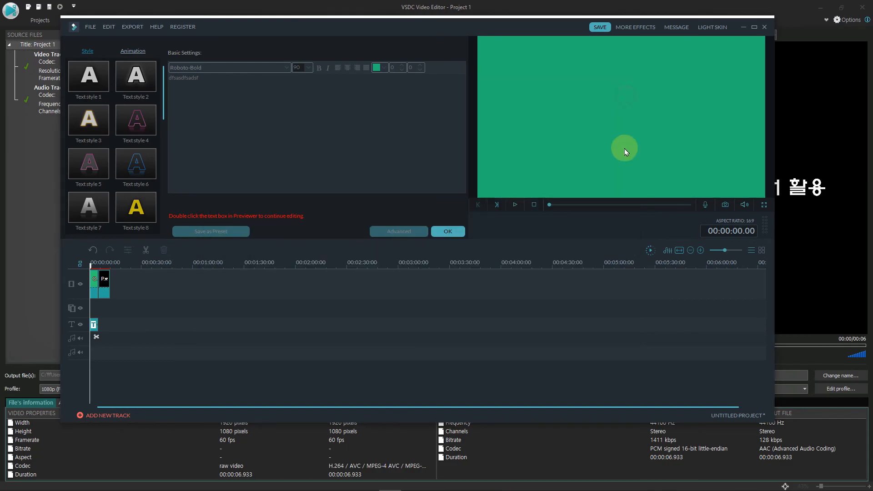
pyautogui.click(765, 30)
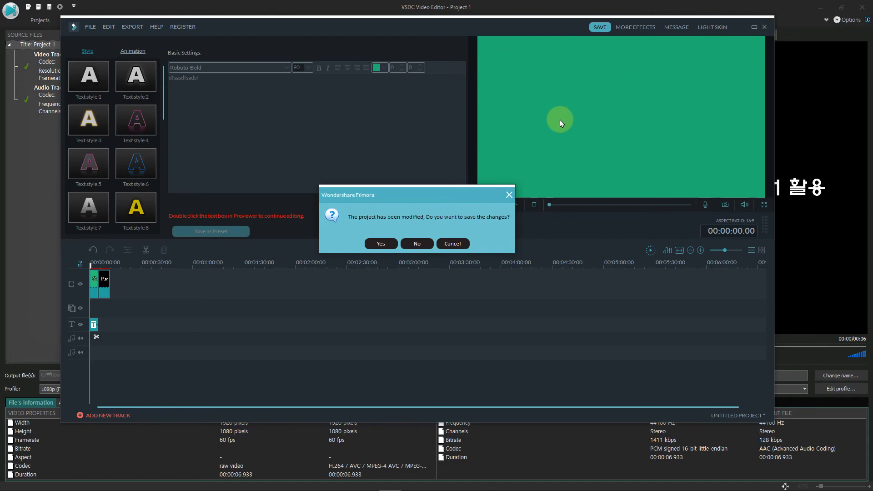
pyautogui.click(509, 195)
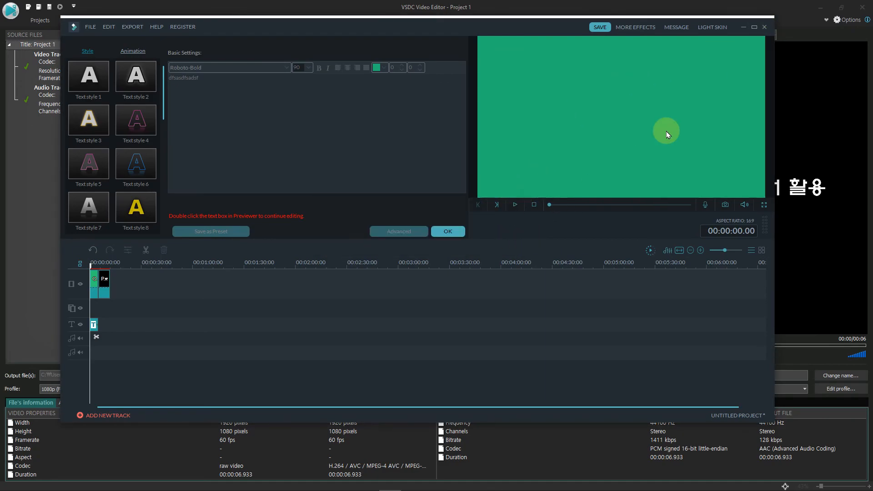
pyautogui.click(765, 28)
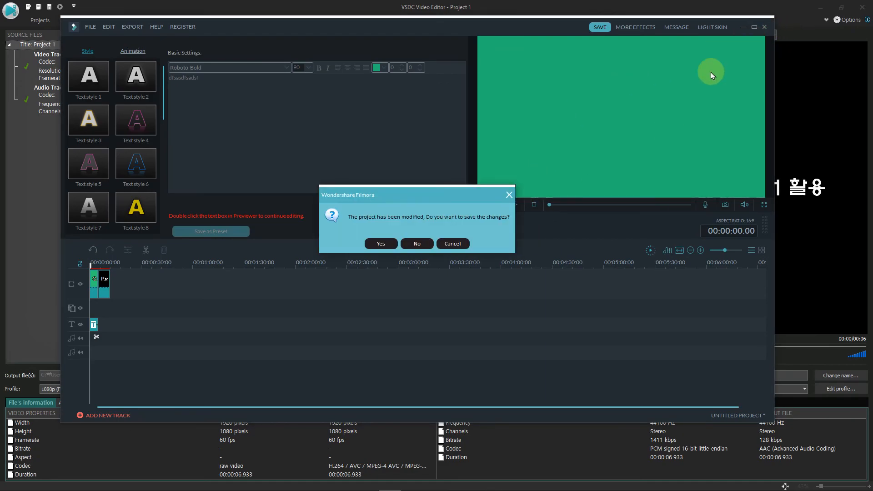
pyautogui.click(509, 195)
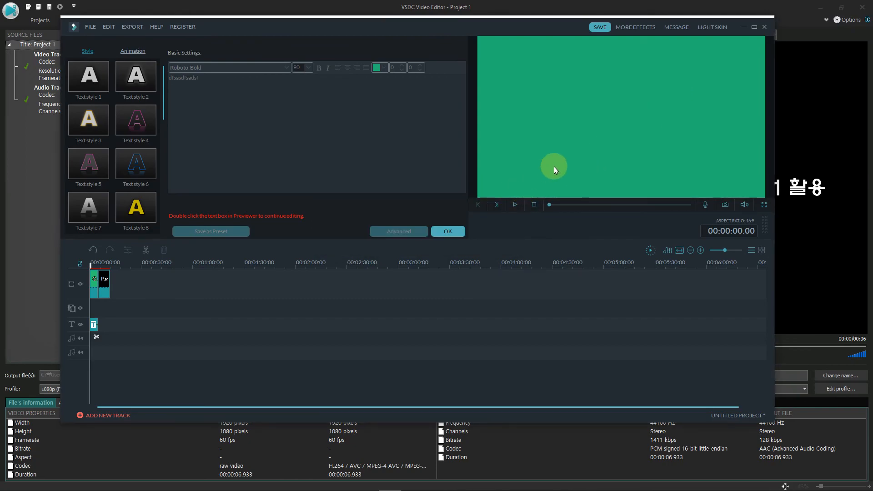
pyautogui.click(765, 27)
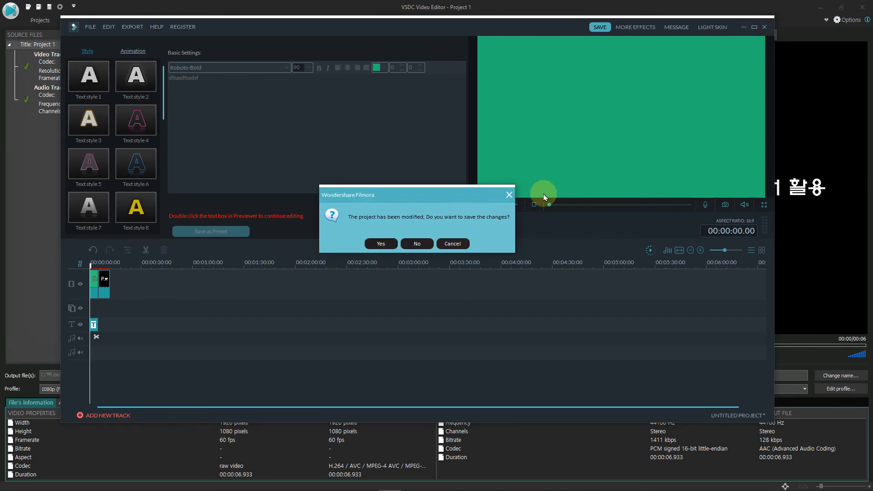
pyautogui.click(422, 244)
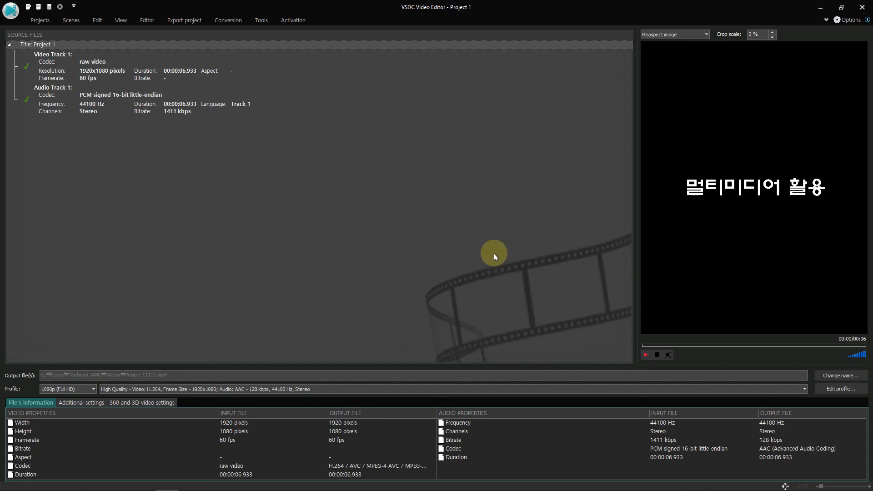
pyautogui.click(821, 10)
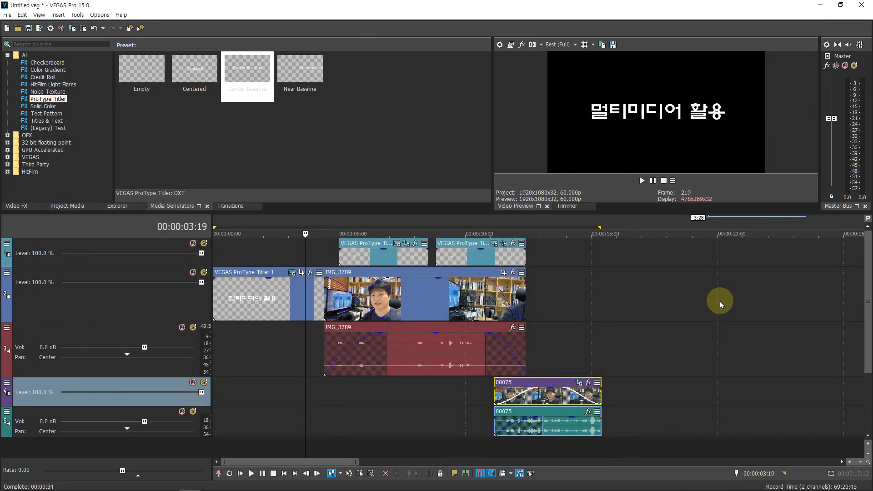